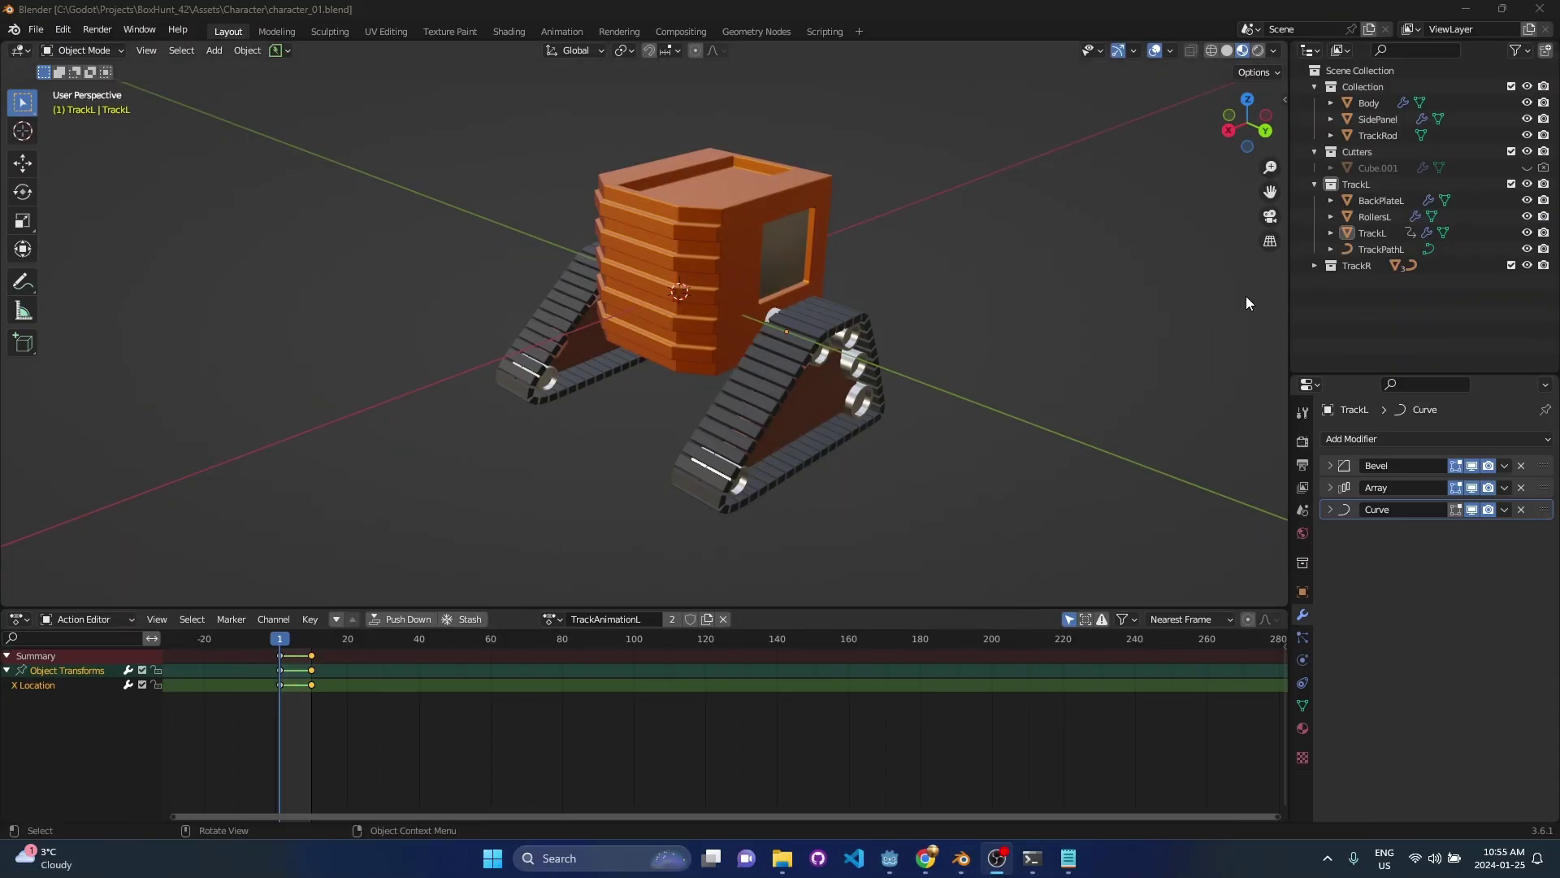
- Temporarily disable the left track's Curve modifier in the viewport to inspect the straight array, and re-enable it
middle_click_drag(804, 330, 779, 348)
left_click(779, 348)
scroll(808, 349, "up", 5)
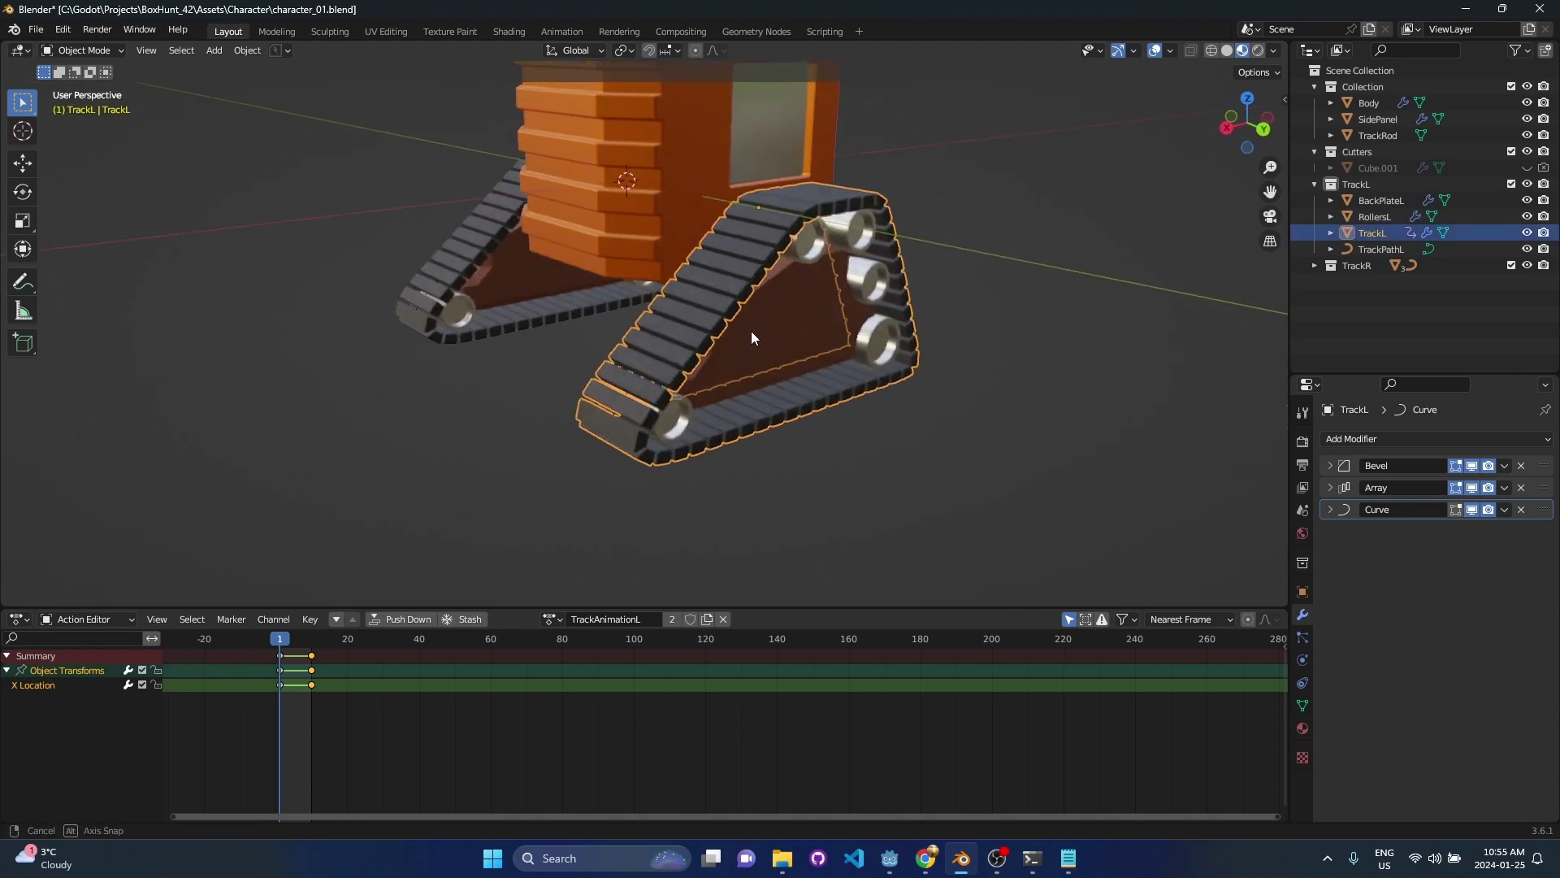
scroll(747, 324, "up", 4)
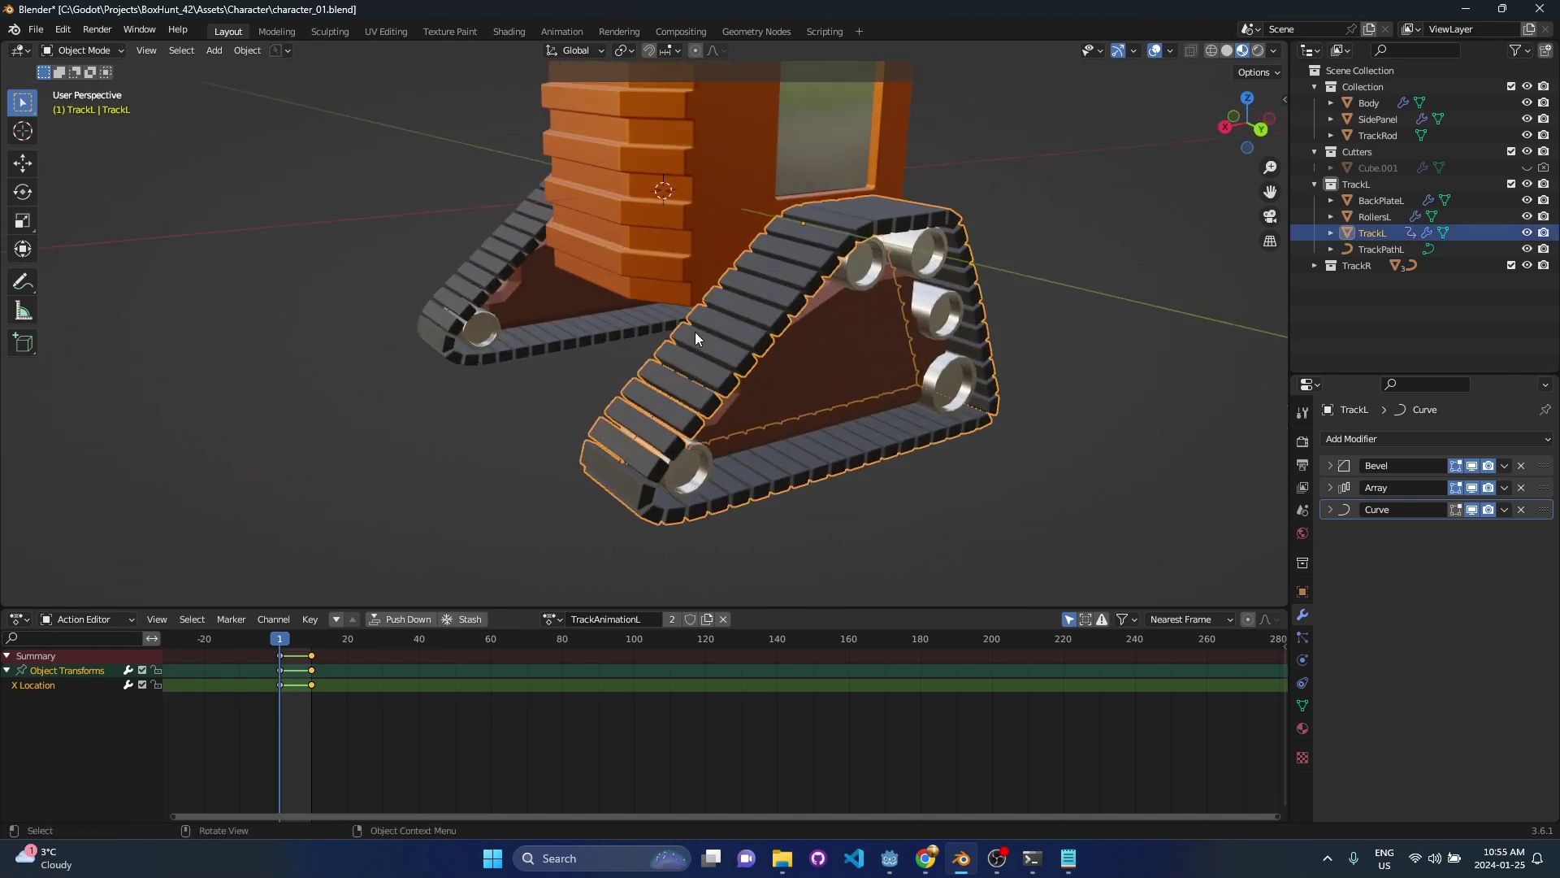
middle_click_drag(757, 353, 705, 330, "shift")
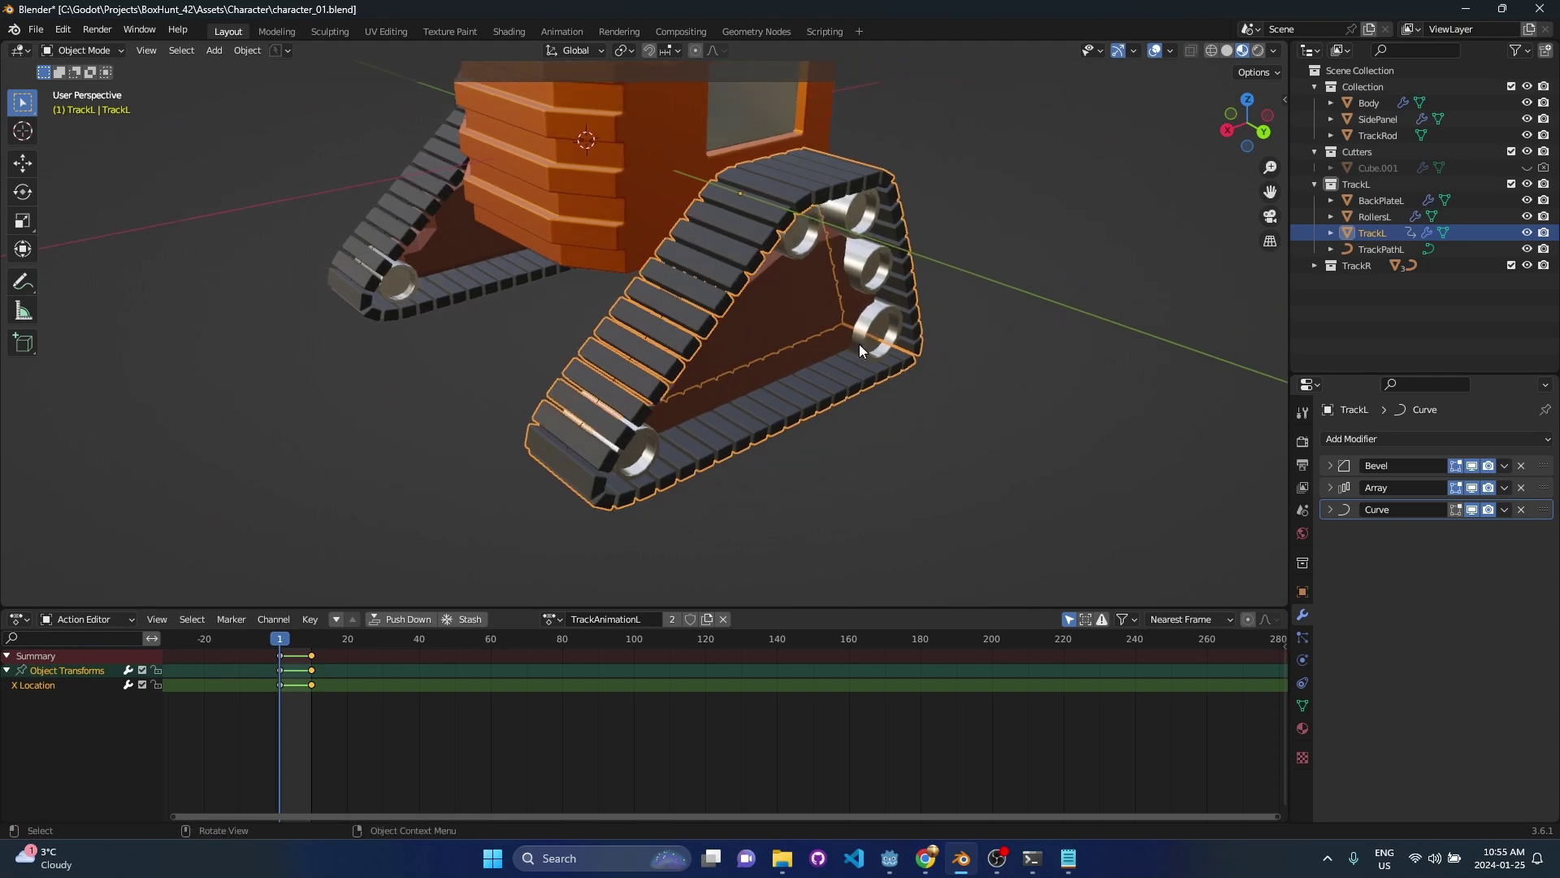
left_click(1471, 510)
middle_click_drag(813, 390, 967, 358)
left_click(656, 301)
left_click(614, 305)
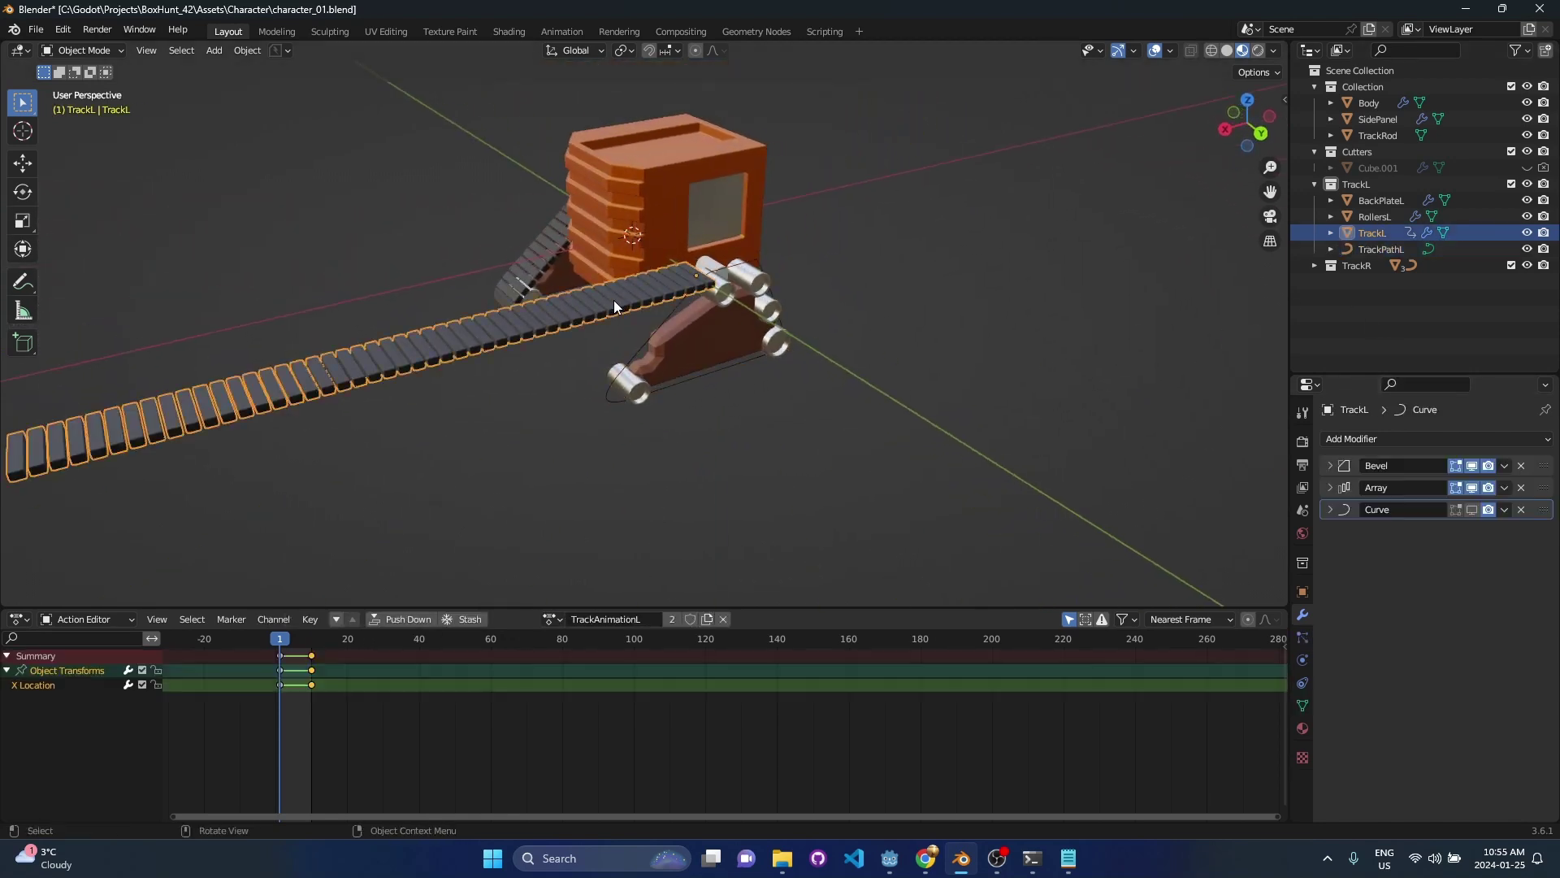
left_click(1471, 510)
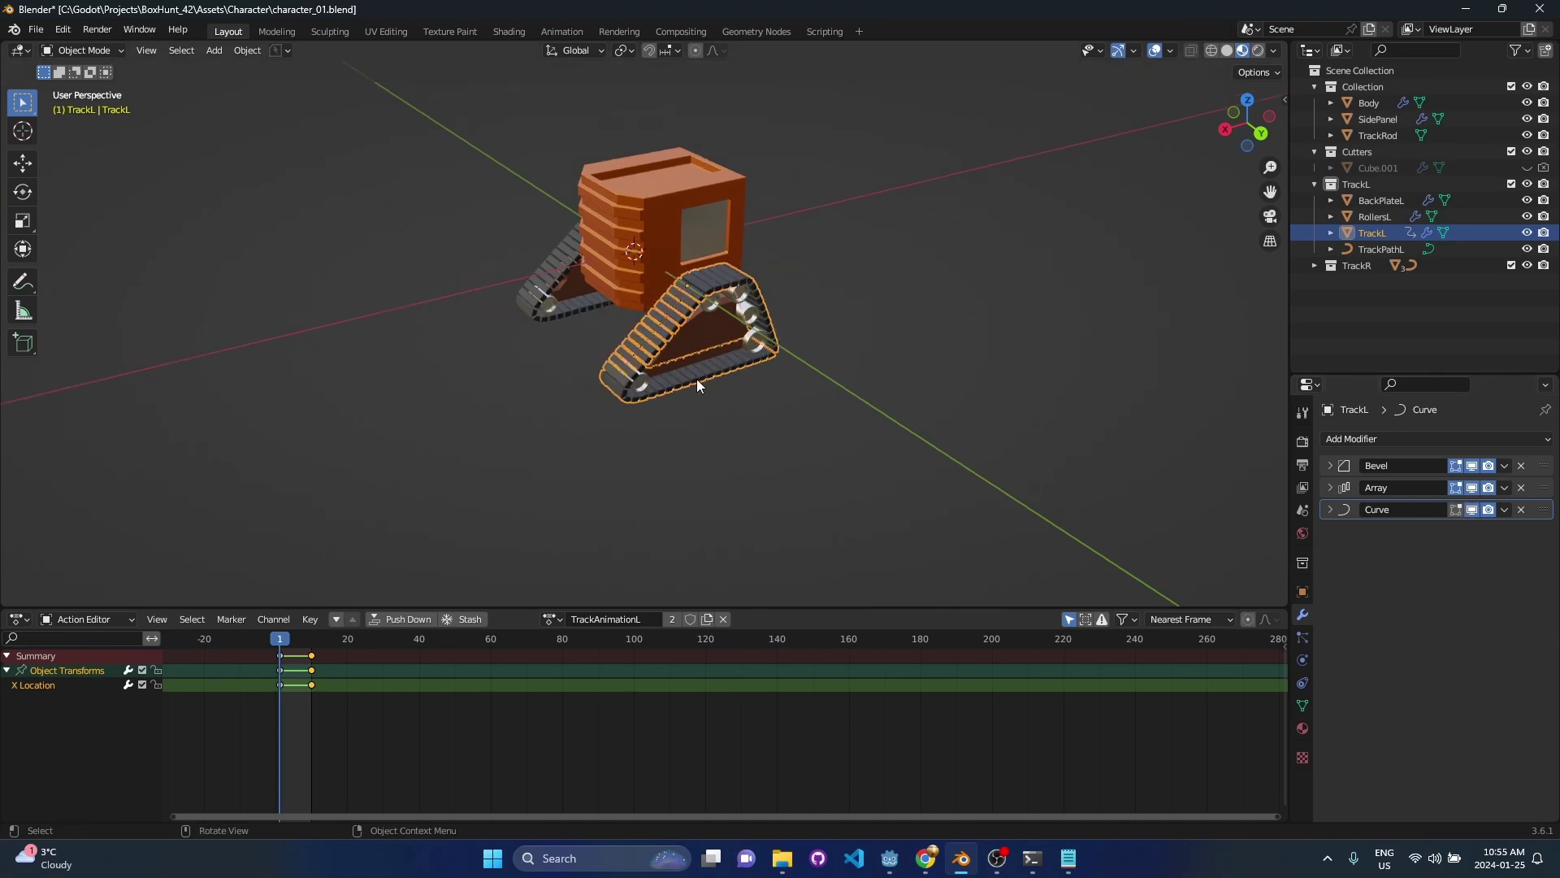
- Inspect the single left track link at frame 2 with the Array and Curve modifiers temporarily disabled in the viewport
scroll(691, 377, "up", 4)
middle_click_drag(681, 377, 654, 352)
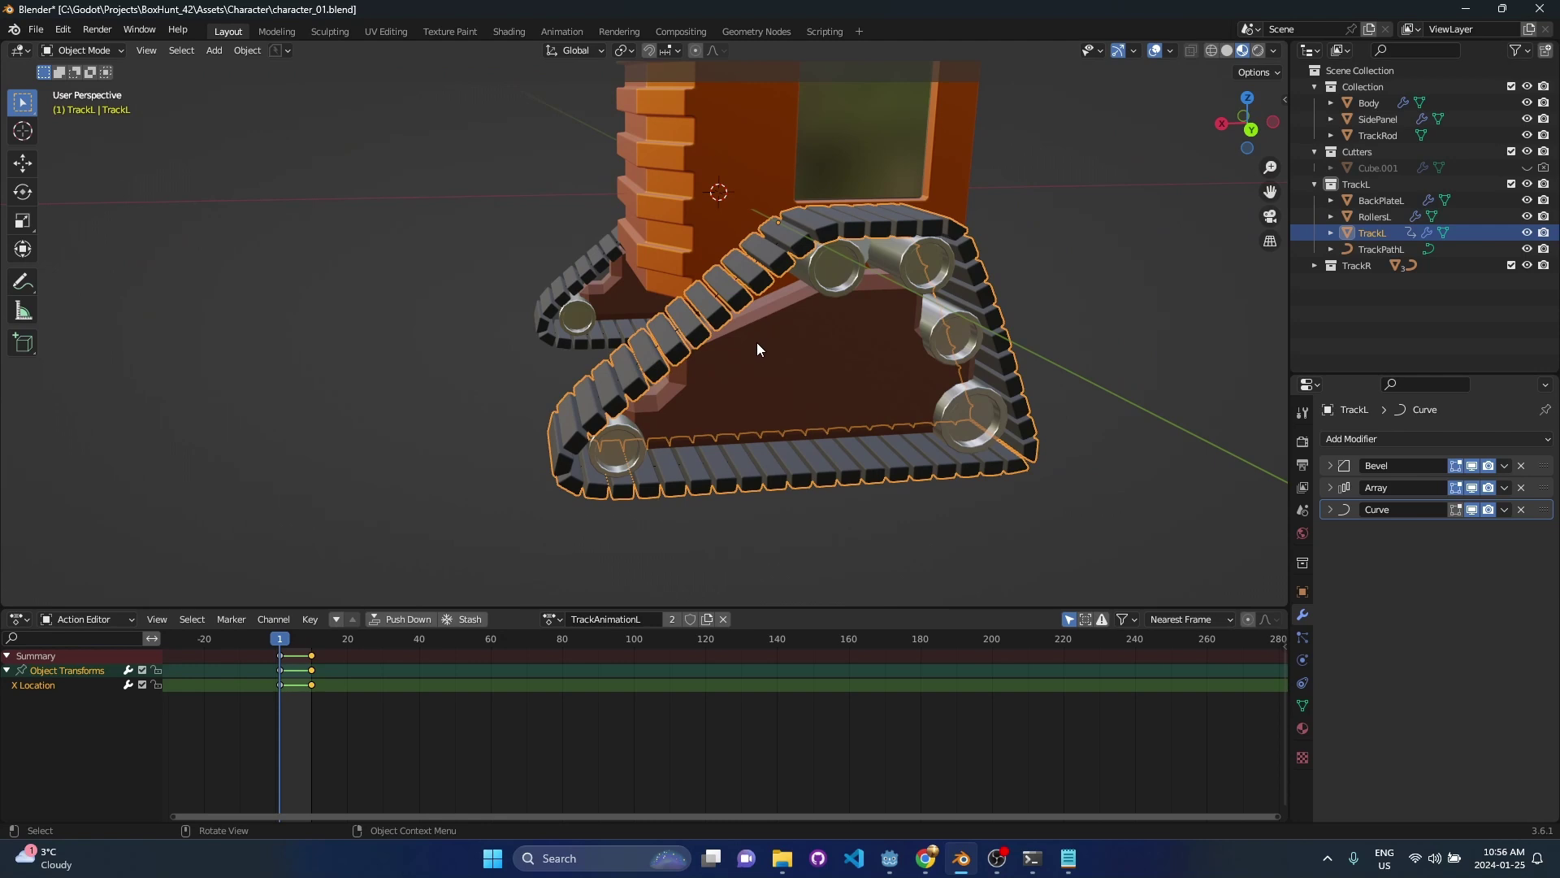
left_click(1471, 488)
middle_click_drag(804, 333, 717, 383)
mouse_move(275, 637)
left_mouse_down()
mouse_move(313, 642)
mouse_move(282, 649)
left_mouse_up()
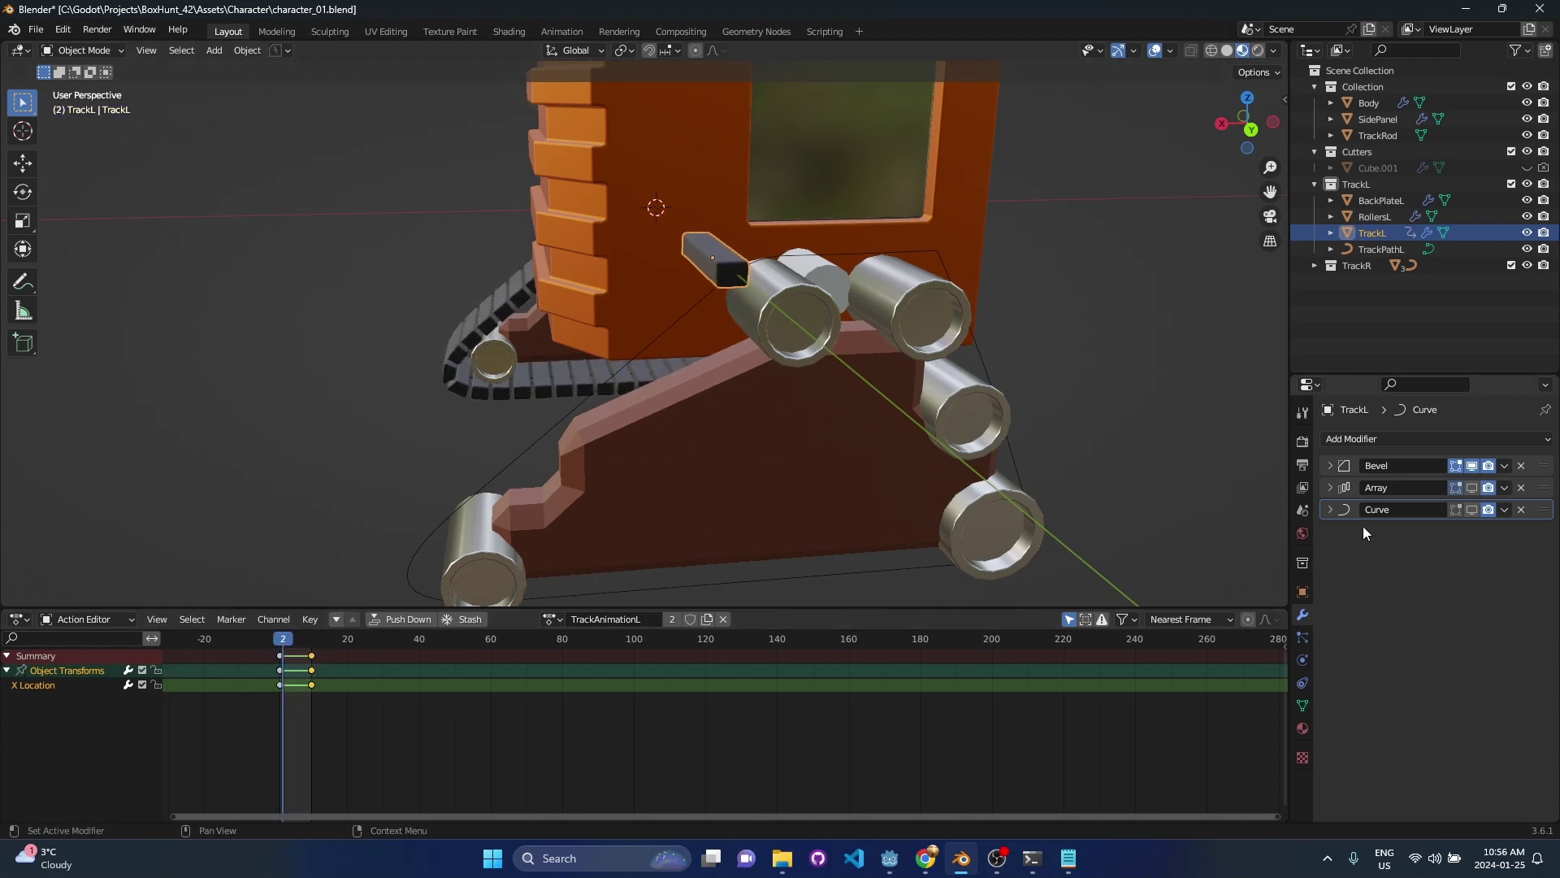
left_click(1472, 487)
left_click(1472, 510)
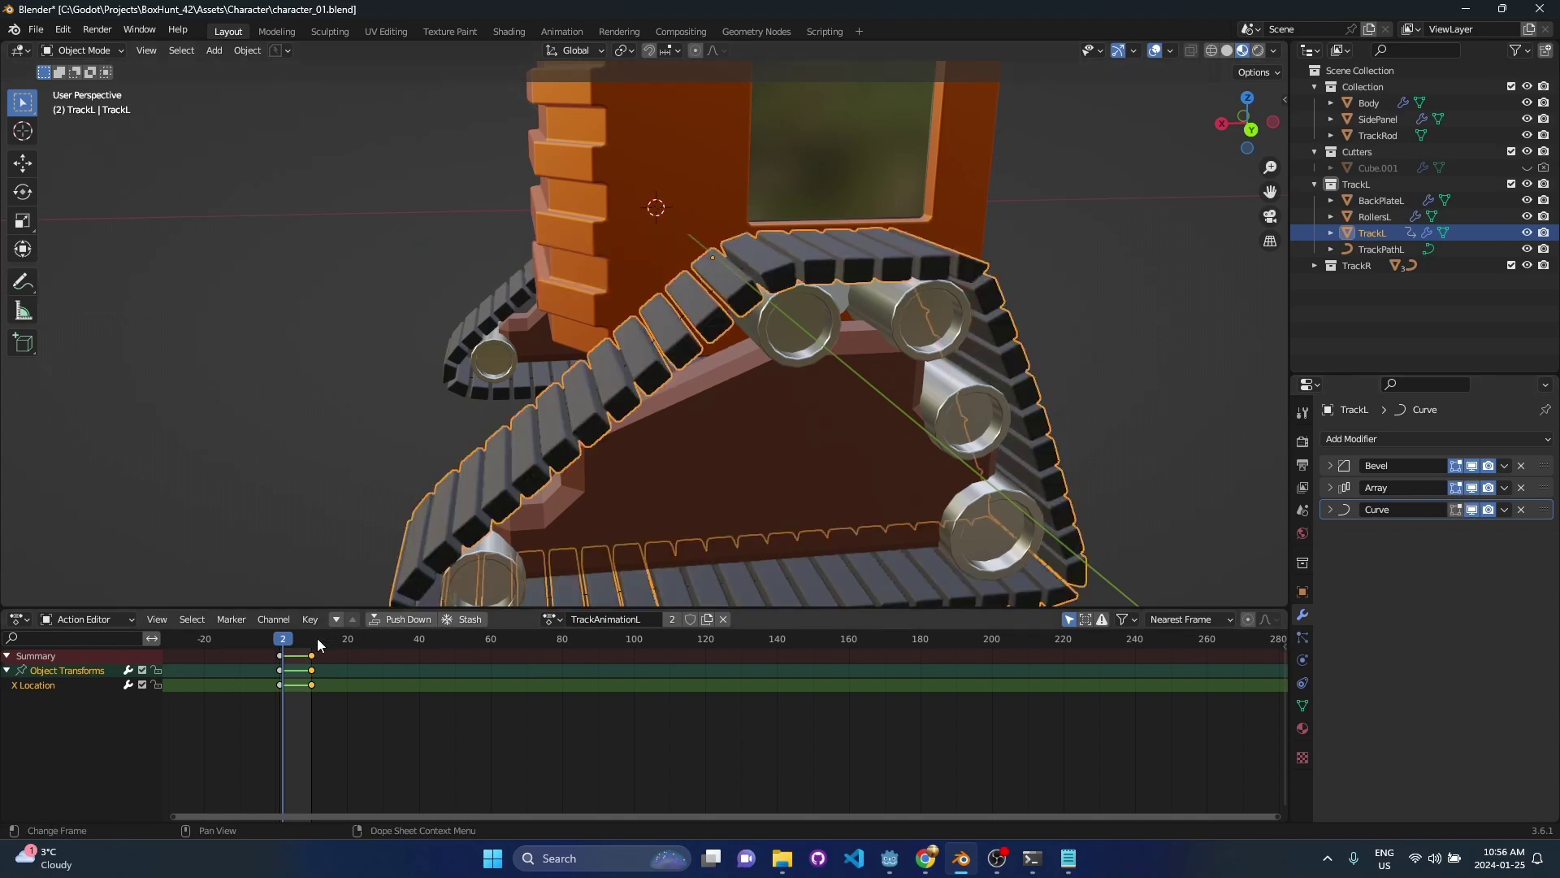
- Play the track animation, view both tracks up close while it runs, and stop playback
key("space")
scroll(543, 363, "down", 6)
middle_click_drag(543, 363, 800, 402)
left_click(799, 401)
scroll(778, 339, "up", 4)
mouse_move(778, 339)
middle_mouse_down()
mouse_move(897, 343)
mouse_move(782, 343)
middle_mouse_up()
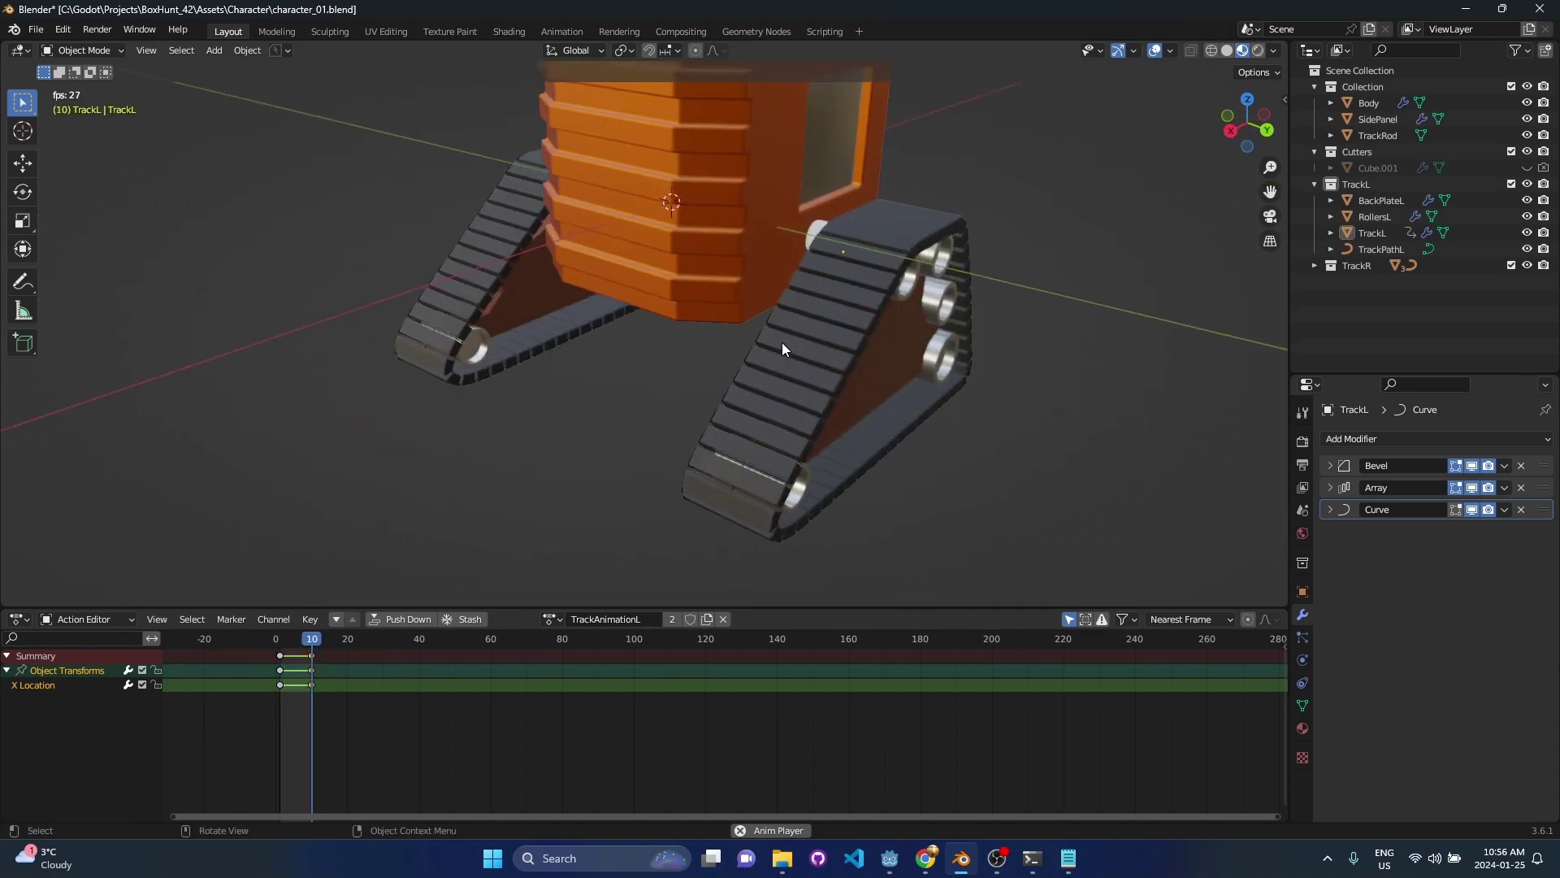
key("space")
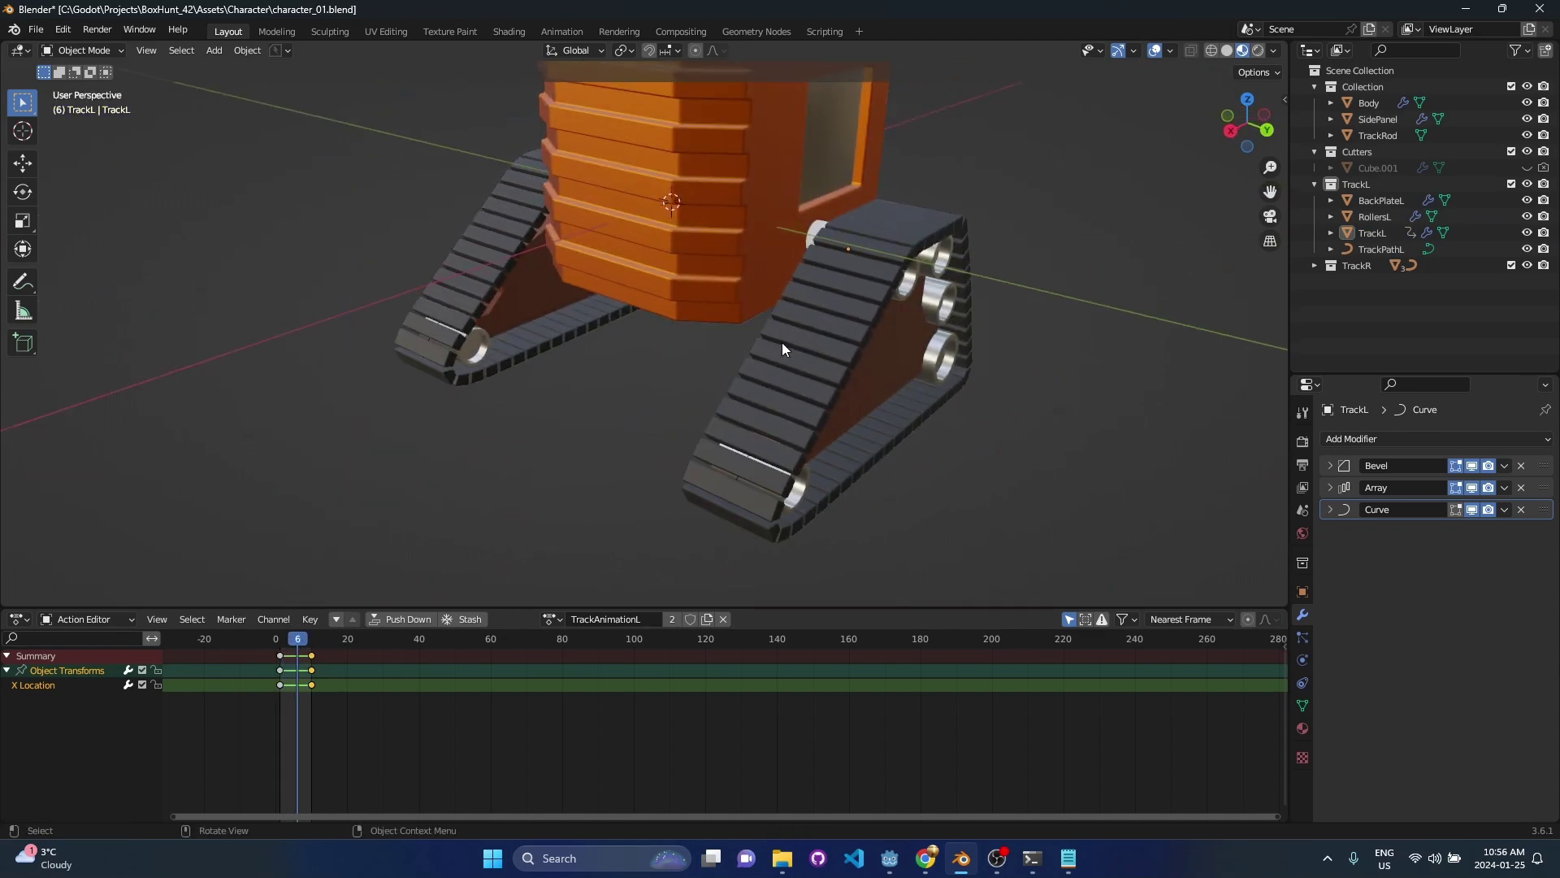
- Select the left track and save the character_01 file
scroll(749, 325, "down", 2)
left_click(806, 323)
middle_click_drag(806, 323, 673, 296)
scroll(686, 323, "up", 2)
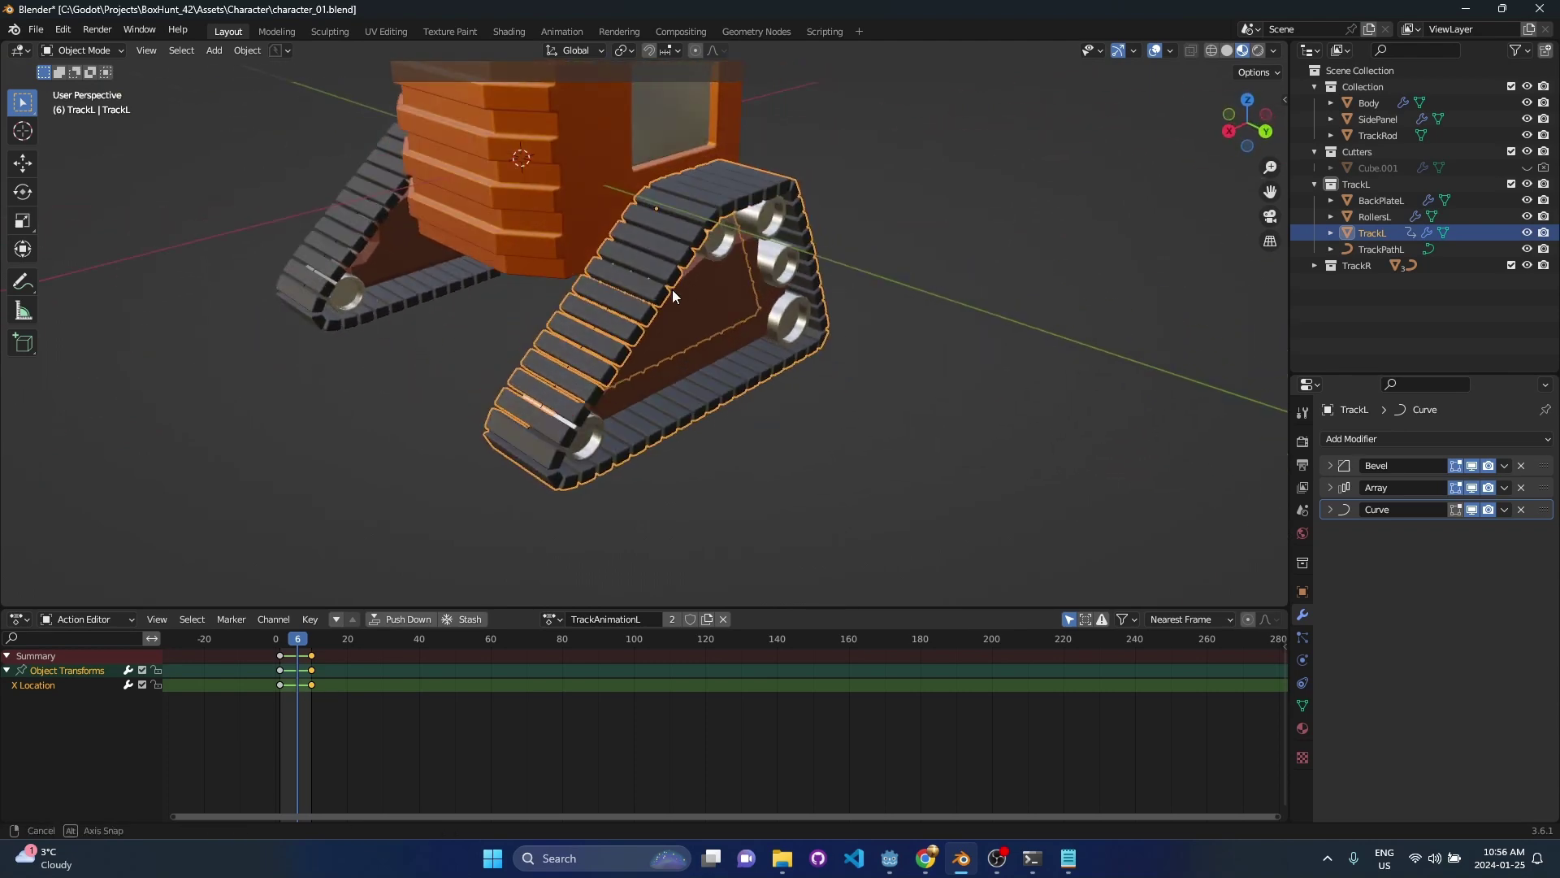
key("ctrl+s")
- Inspect the RollersL object inside the left track, and reselect the track itself
left_click(748, 221)
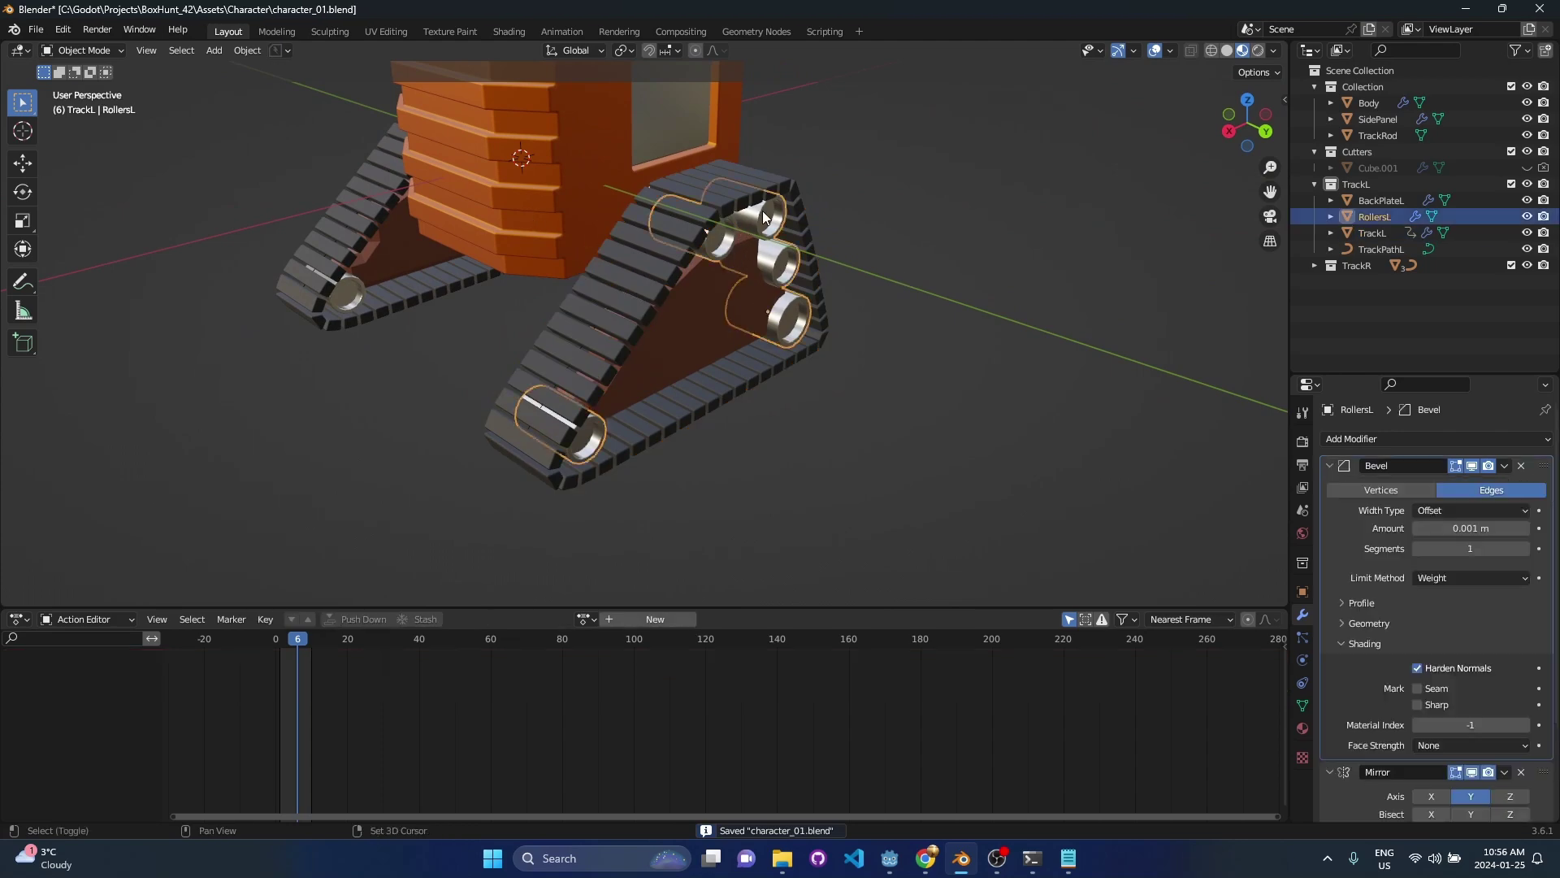
middle_click_drag(748, 222, 852, 248)
left_click(841, 339)
mouse_move(687, 309)
middle_mouse_down()
mouse_move(791, 312)
mouse_move(619, 292)
mouse_move(728, 331)
mouse_move(602, 279)
mouse_move(660, 296)
middle_mouse_up()
scroll(728, 332, "up", 2)
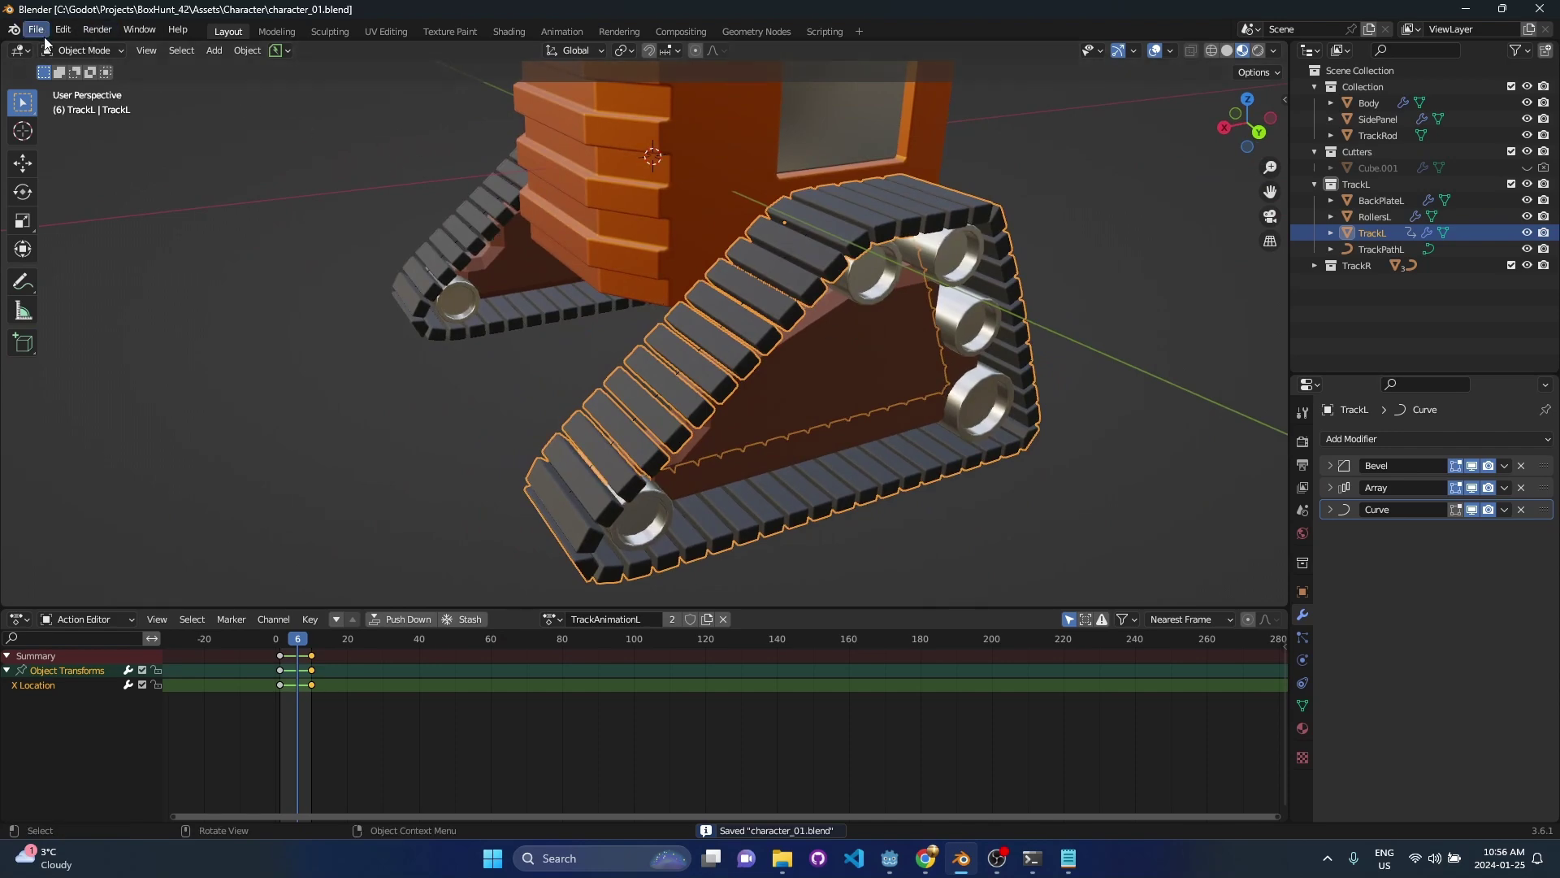
- Switch to Godot and view the imported character model in the char_test scene from the front
key("alt+Tab")
right_click_drag(727, 363, 366, 319)
key("d")
key("w")
right_click_drag(891, 317, 927, 374)
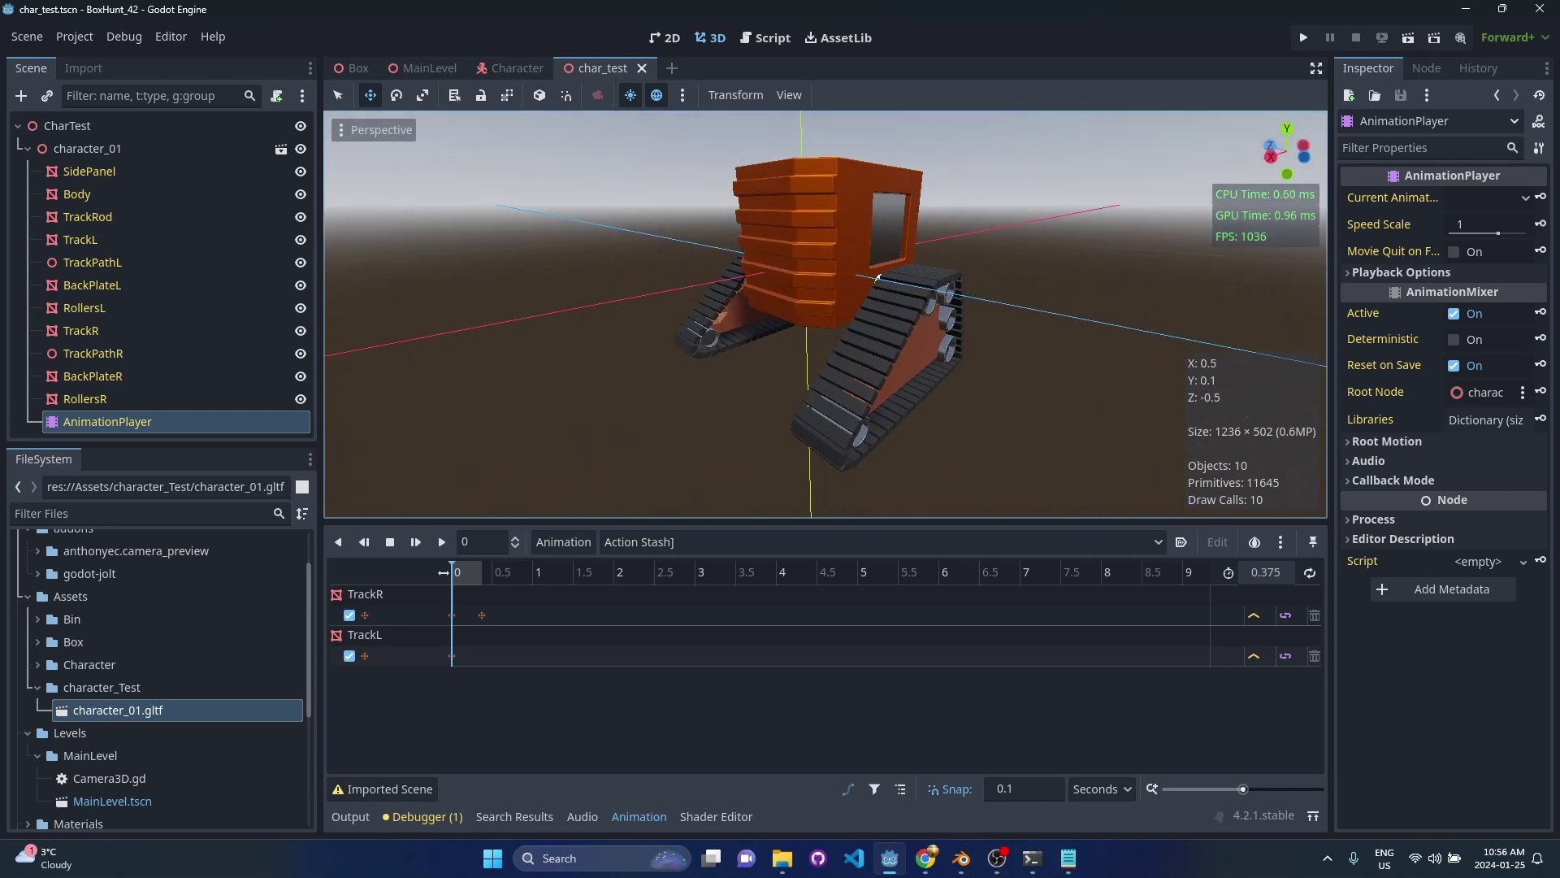
- Check the AnimationPlayer's imported animations by switching to Action Stash]_001 and back to Action Stash]
left_click(673, 542)
left_click(673, 542)
left_click(662, 550)
left_click(692, 589)
left_click(697, 542)
left_click(697, 576)
- Play the Action Stash] animation and inspect how the tracks move from closer and farther viewpoints
middle_click_drag(738, 477, 773, 408)
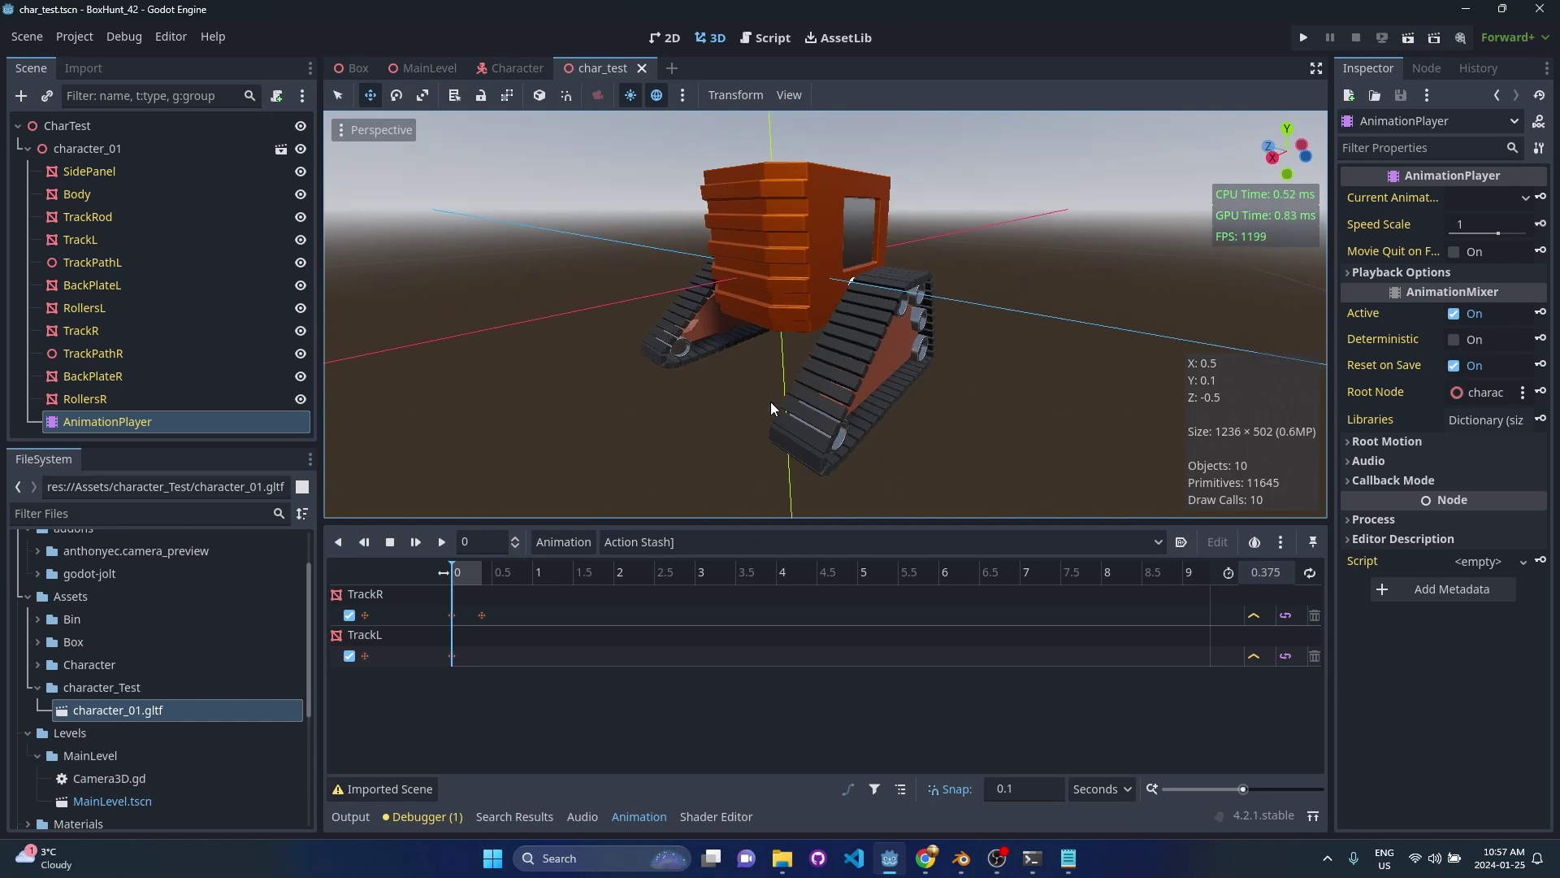
left_click(443, 543)
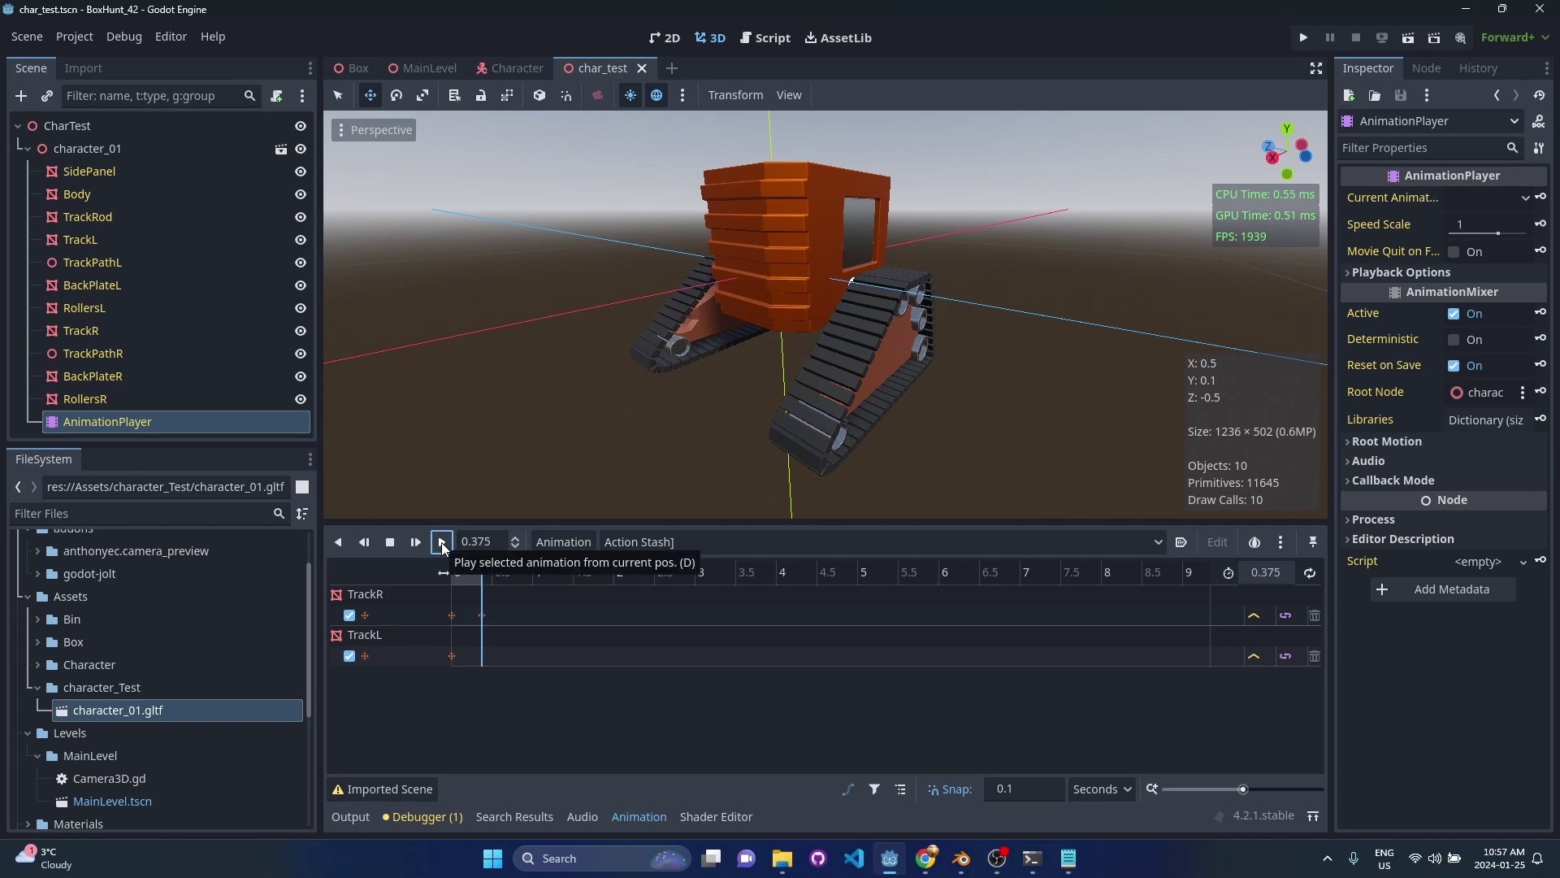
middle_click_drag(502, 471, 634, 455)
scroll(826, 314, "up", 8)
scroll(825, 314, "down", 8)
scroll(826, 314, "up", 2)
scroll(825, 314, "up", 4)
scroll(521, 419, "down", 5)
- Scrub the Action Stash] animation back to time 0 while viewing the track from the other side
left_click_drag(473, 572, 460, 572)
middle_click_drag(619, 455, 731, 417)
scroll(730, 417, "down", 3)
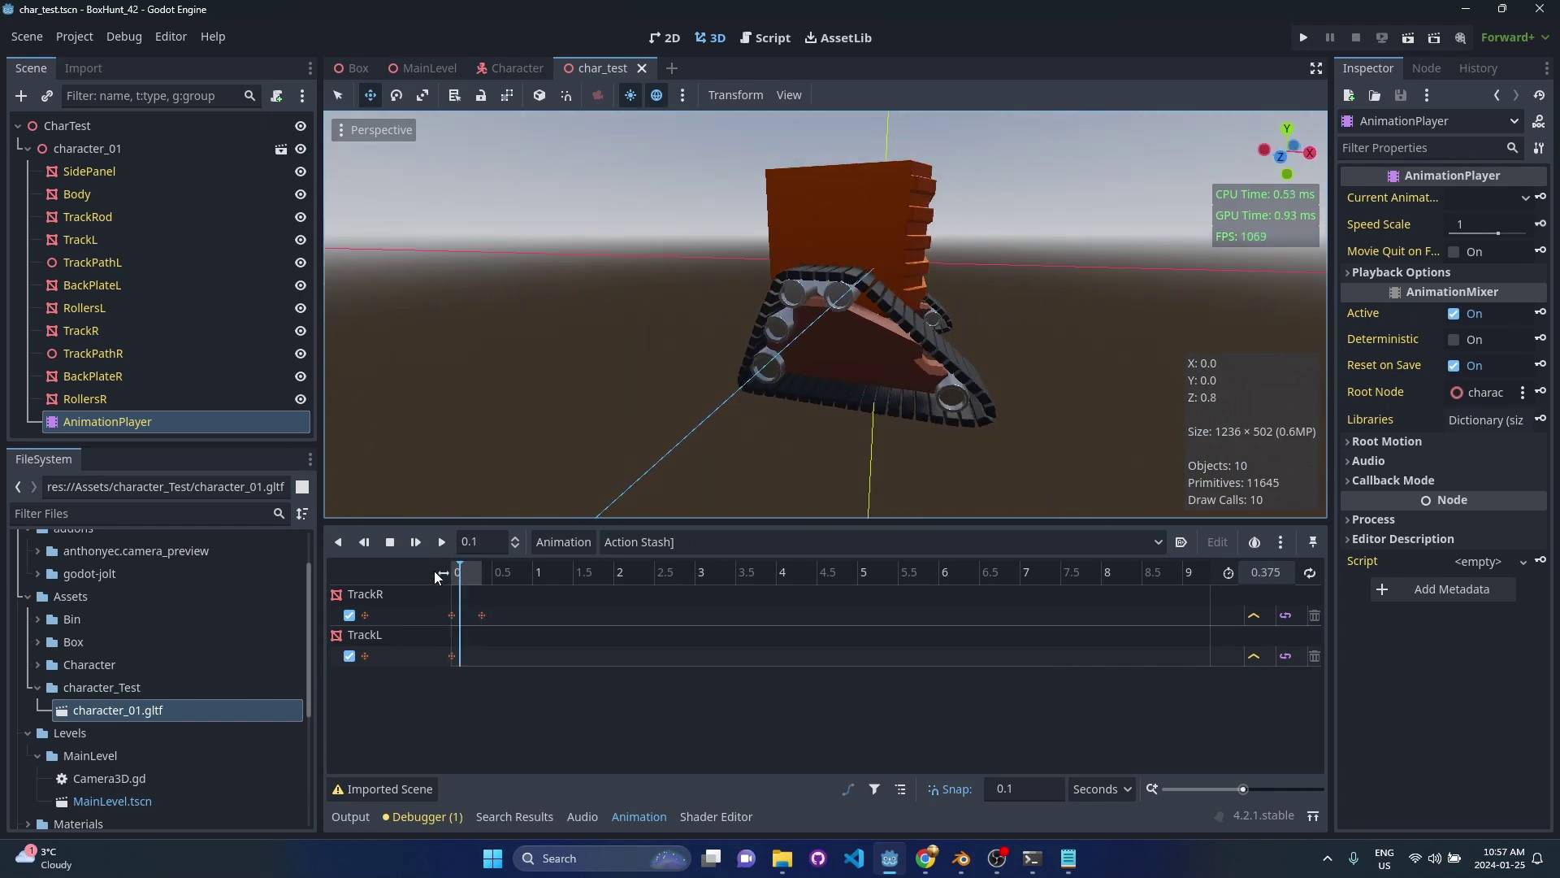
left_click_drag(460, 573, 445, 572)
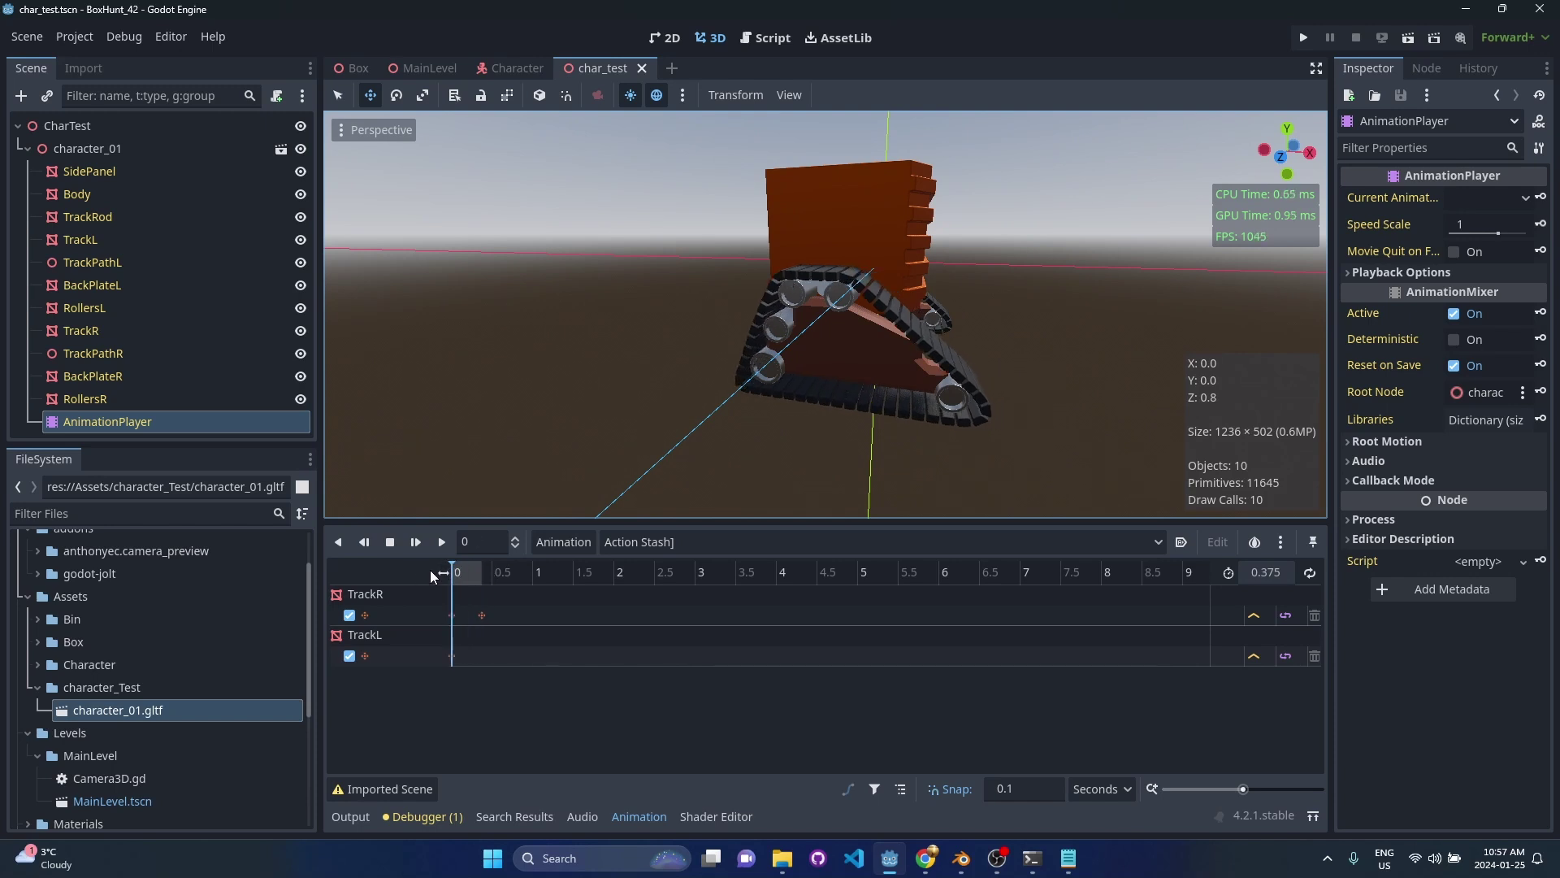
- Choose the Action Stash]_001 animation and play it to inspect the left track's movement
left_click(701, 543)
left_click(691, 591)
middle_click_drag(978, 348, 673, 348)
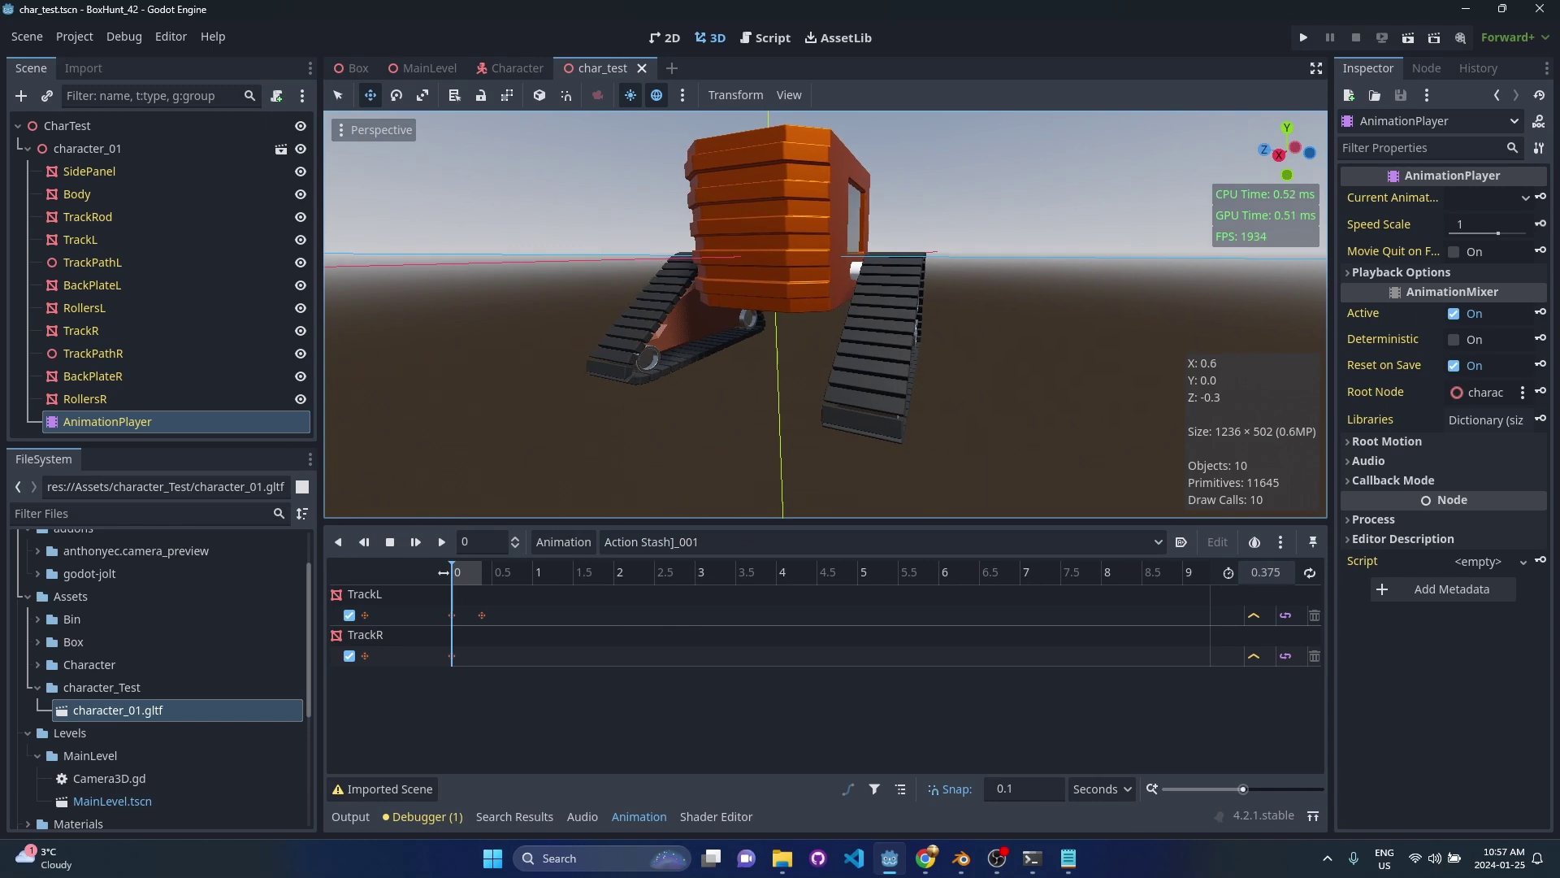
middle_click_drag(829, 370, 985, 345)
mouse_move(455, 569)
left_mouse_down()
mouse_move(530, 575)
mouse_move(449, 569)
left_mouse_up()
left_click(439, 544)
left_click(415, 543)
left_click(420, 548)
left_click(417, 542)
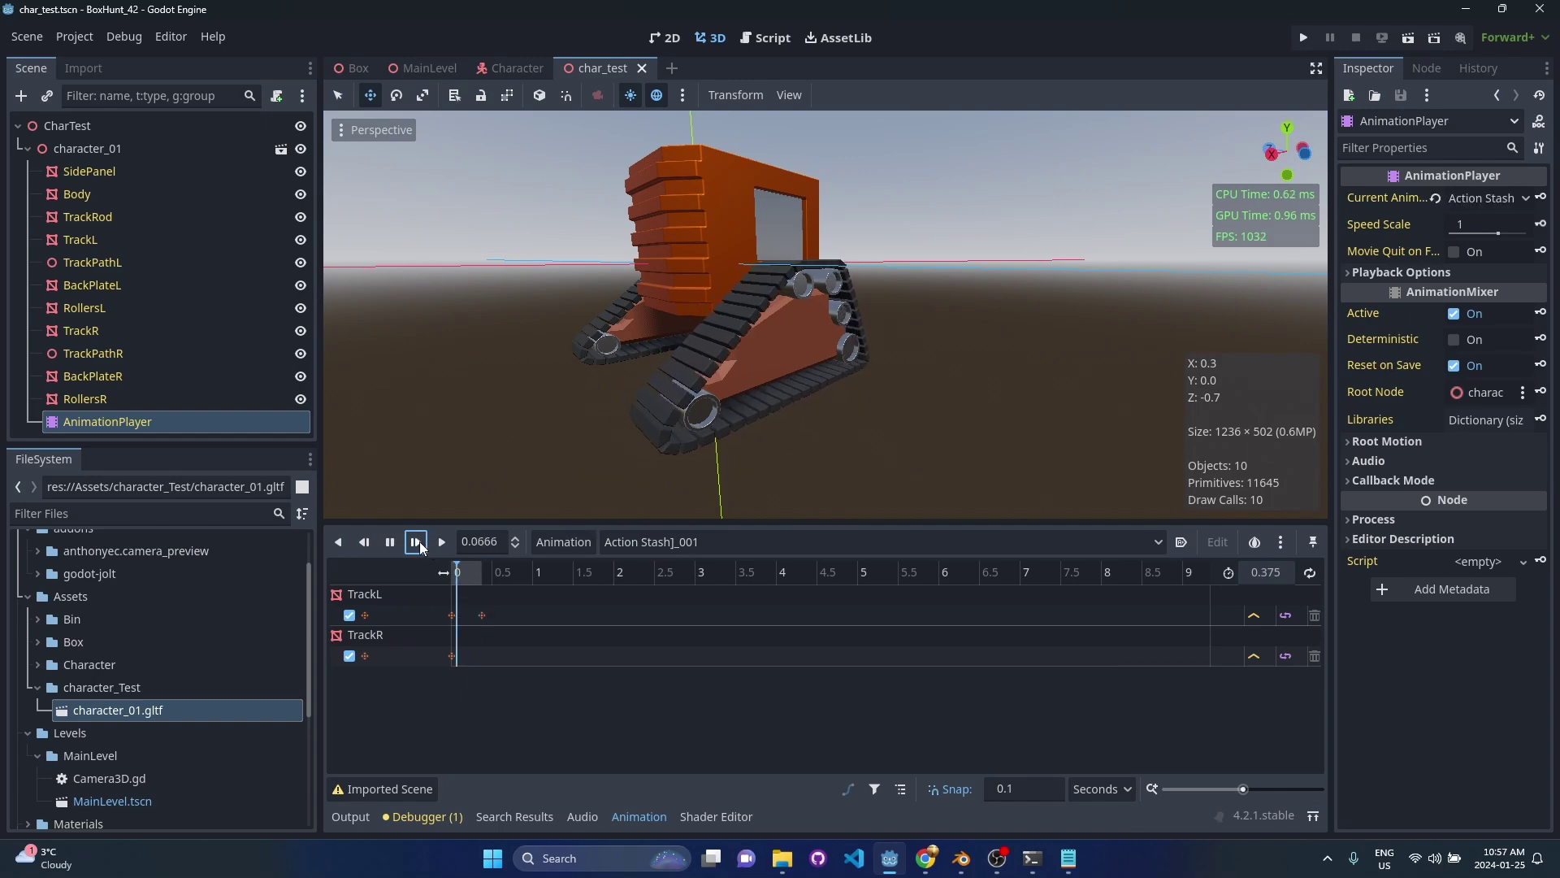
- Switch to Blender, inspect the left track's base link mesh in Edit Mode, and return to Object Mode
key("alt+Tab")
left_click(865, 449)
middle_click_drag(865, 448, 878, 398)
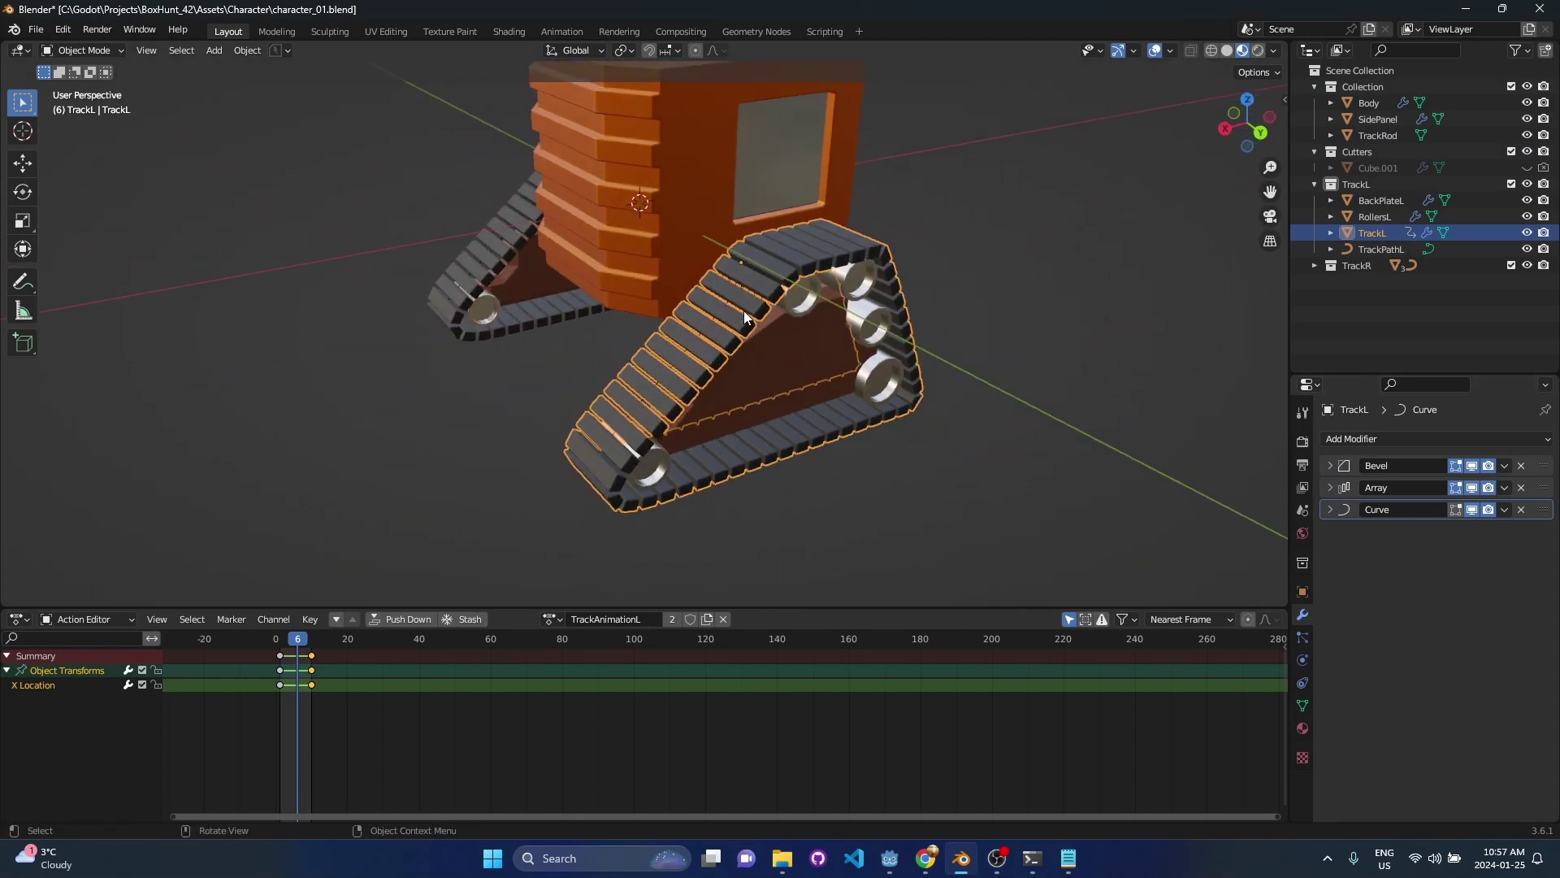
key("Tab")
scroll(849, 262, "up", 3)
scroll(849, 263, "down", 6)
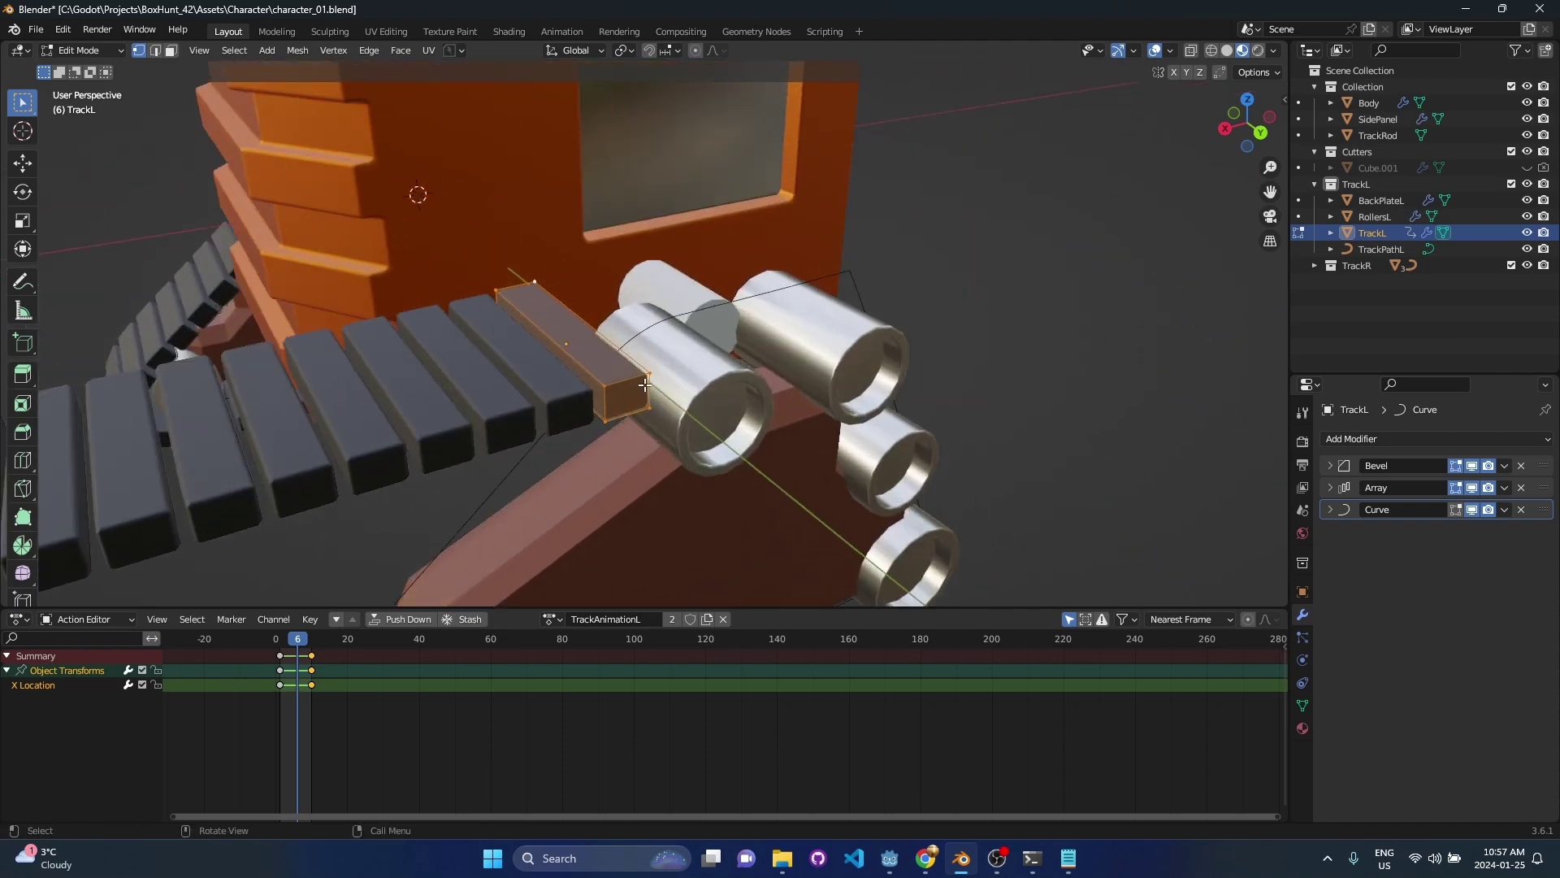
key("Tab")
middle_click_drag(638, 399, 642, 345)
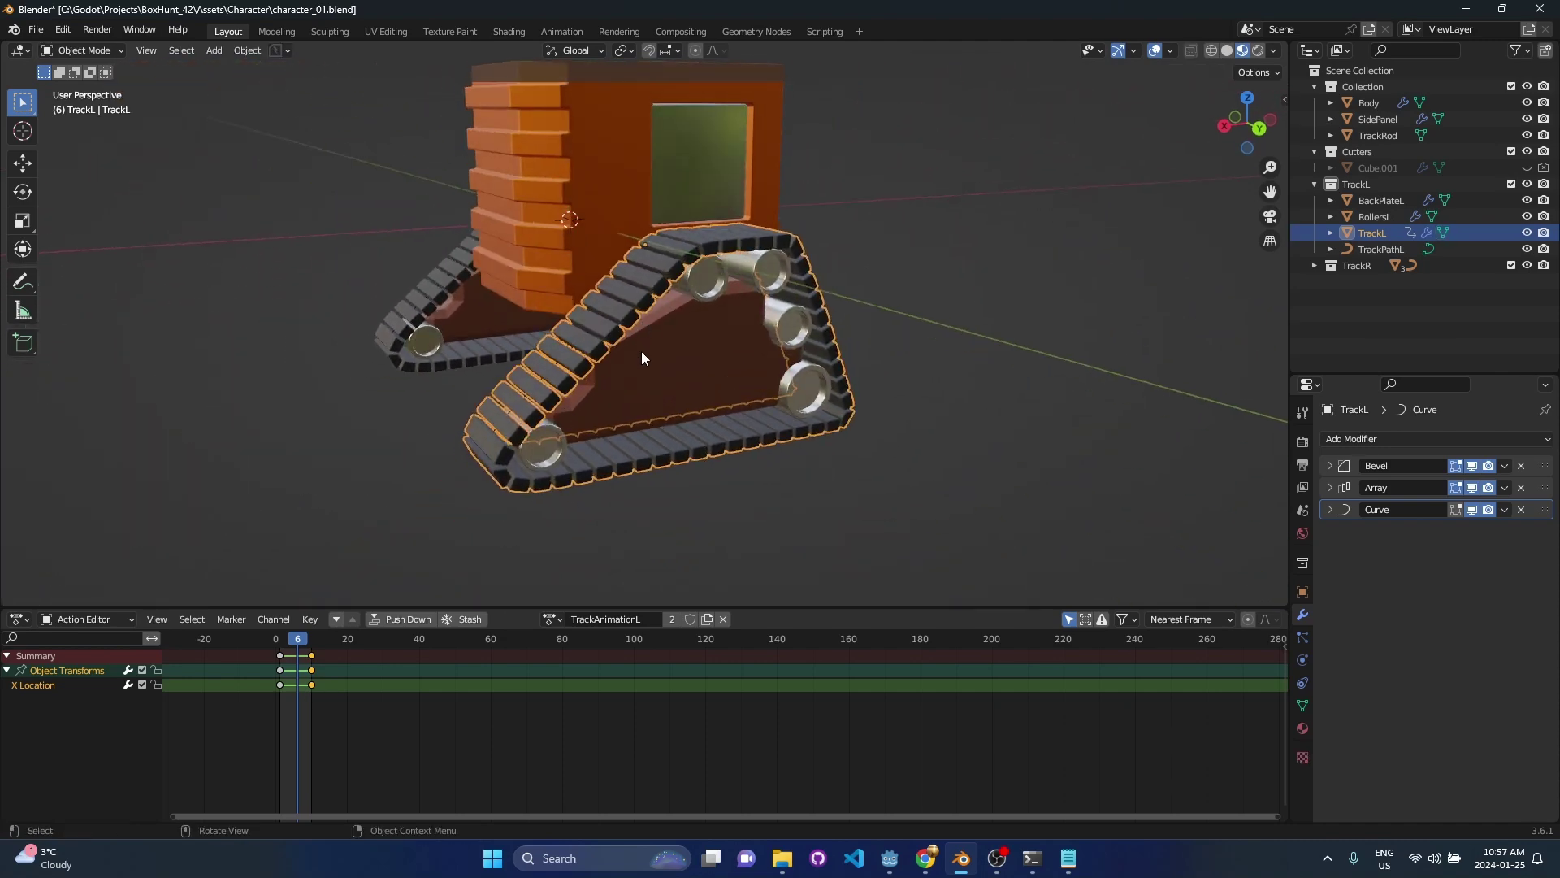
- Scrub the single track link's animation to frame 17, and re-enable the Array and Curve modifiers in the viewport
left_click_drag(306, 645, 280, 652)
middle_click_drag(593, 341, 668, 324)
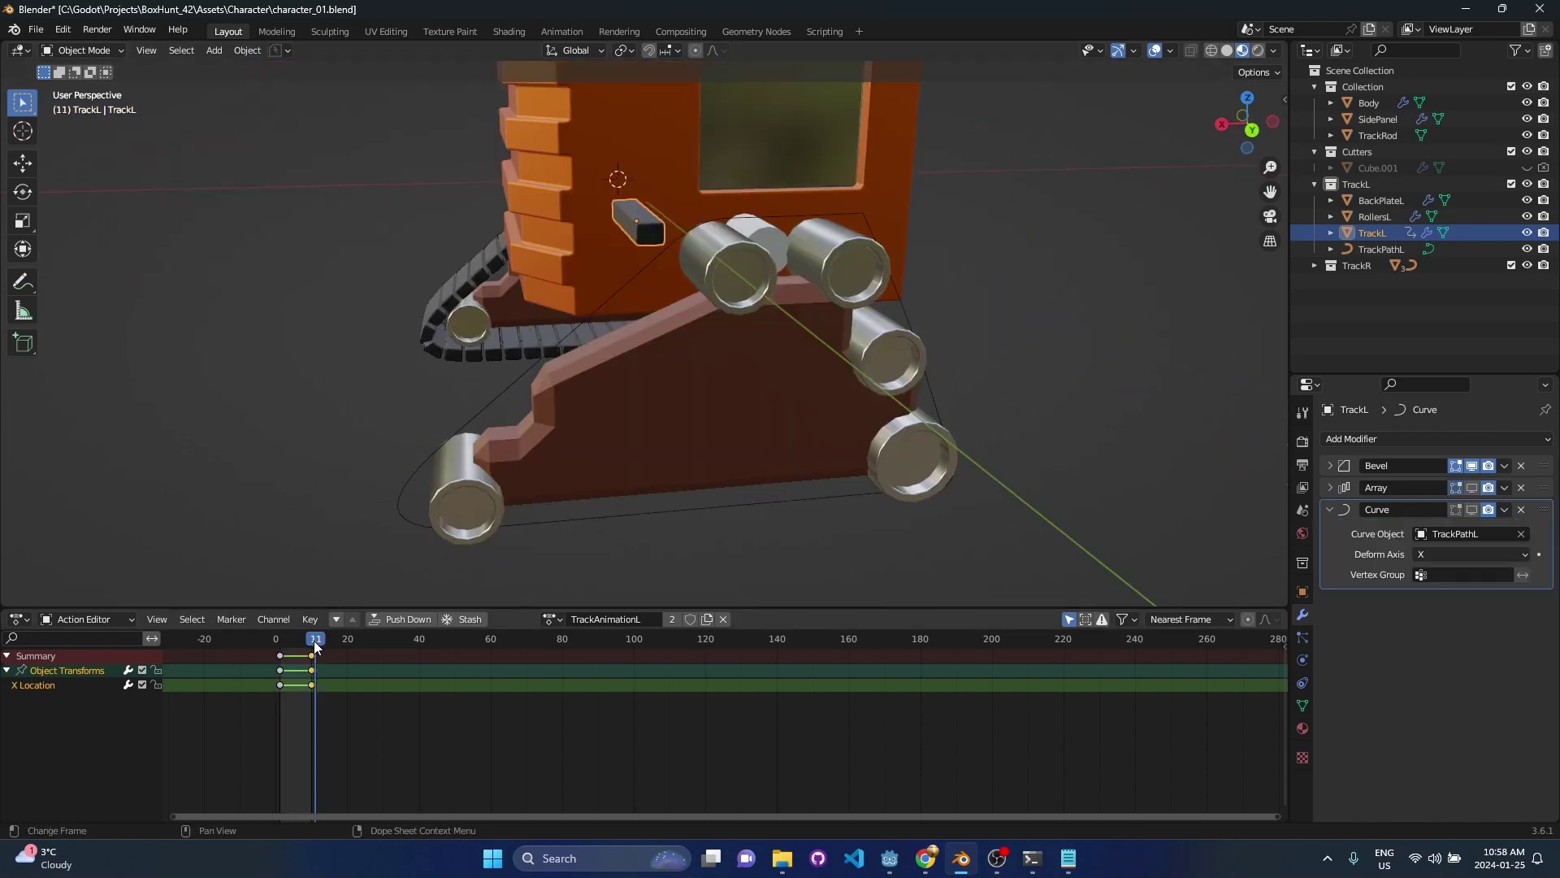
mouse_move(313, 642)
left_mouse_down()
mouse_move(263, 644)
mouse_move(338, 642)
left_mouse_up()
left_click(1472, 487)
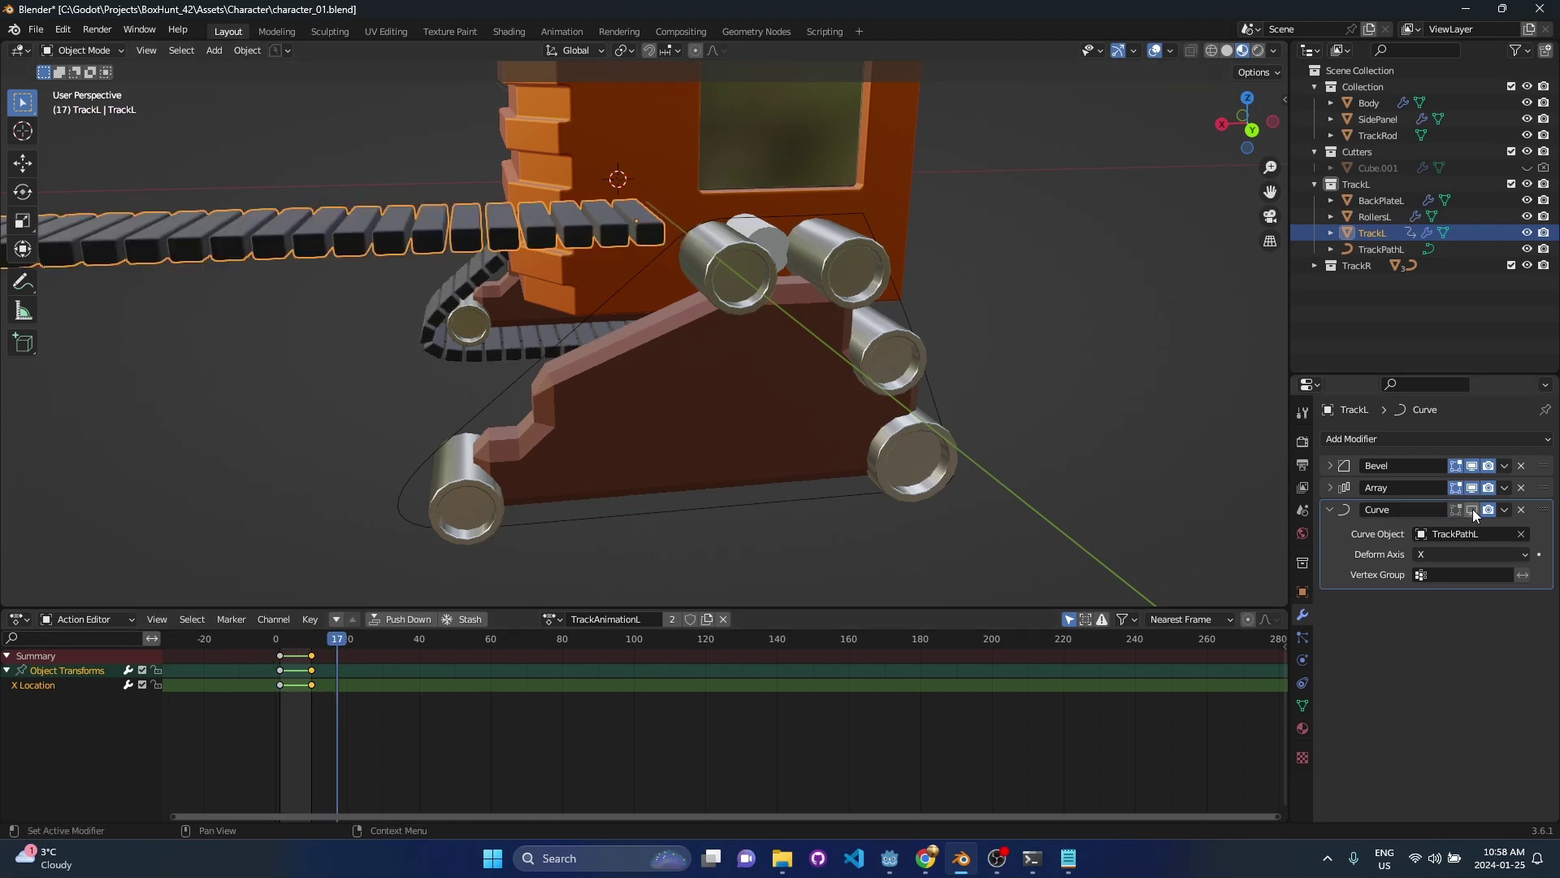
left_click(1472, 509)
scroll(677, 446, "down", 4)
middle_click_drag(904, 372, 705, 331)
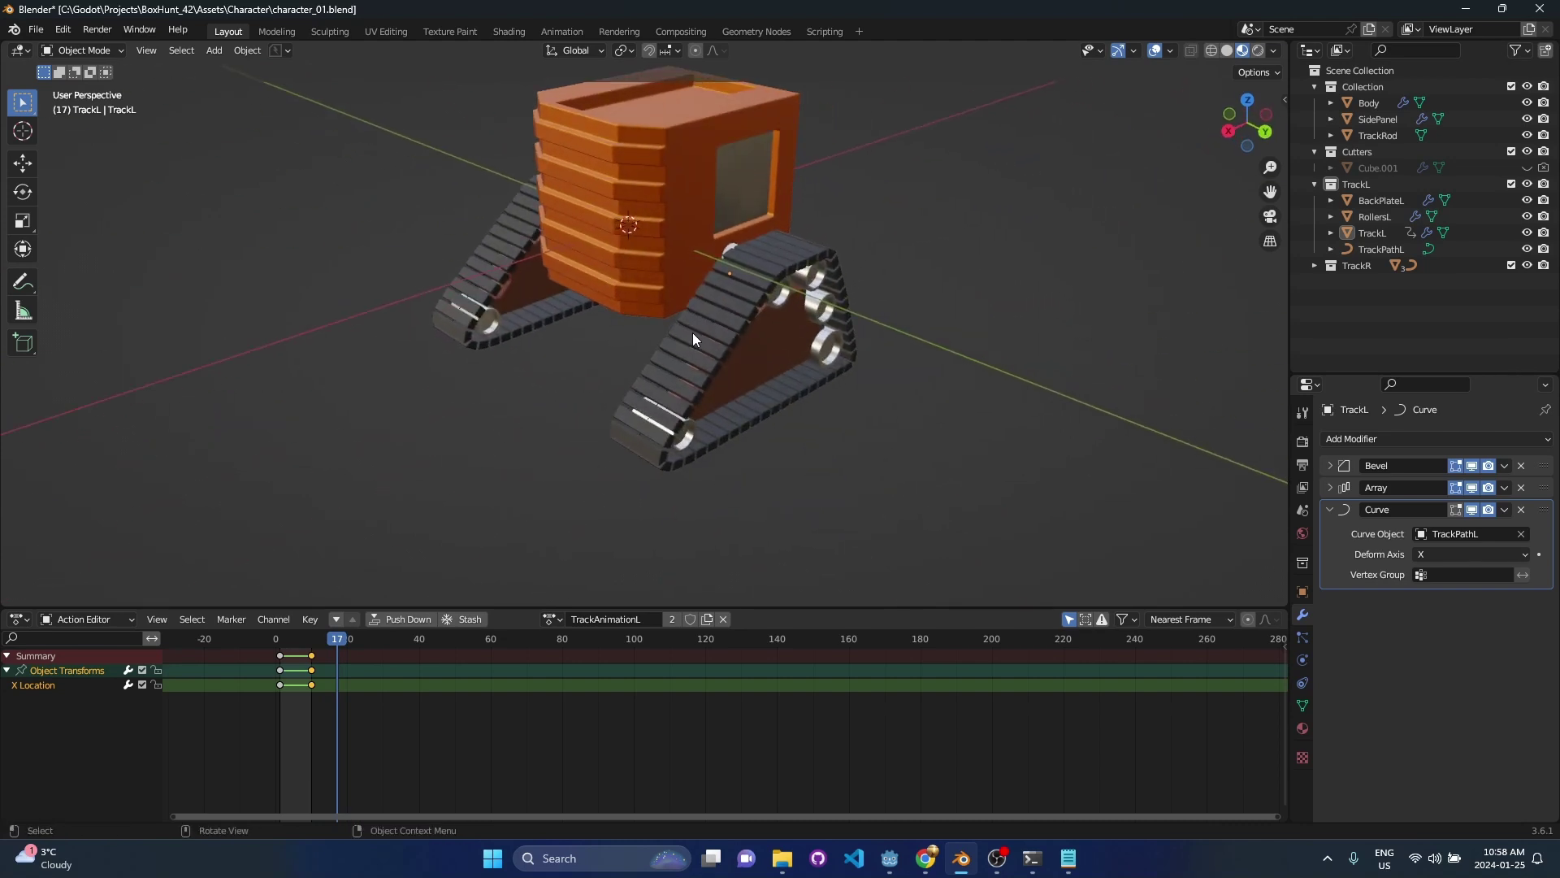
scroll(692, 333, "up", 1)
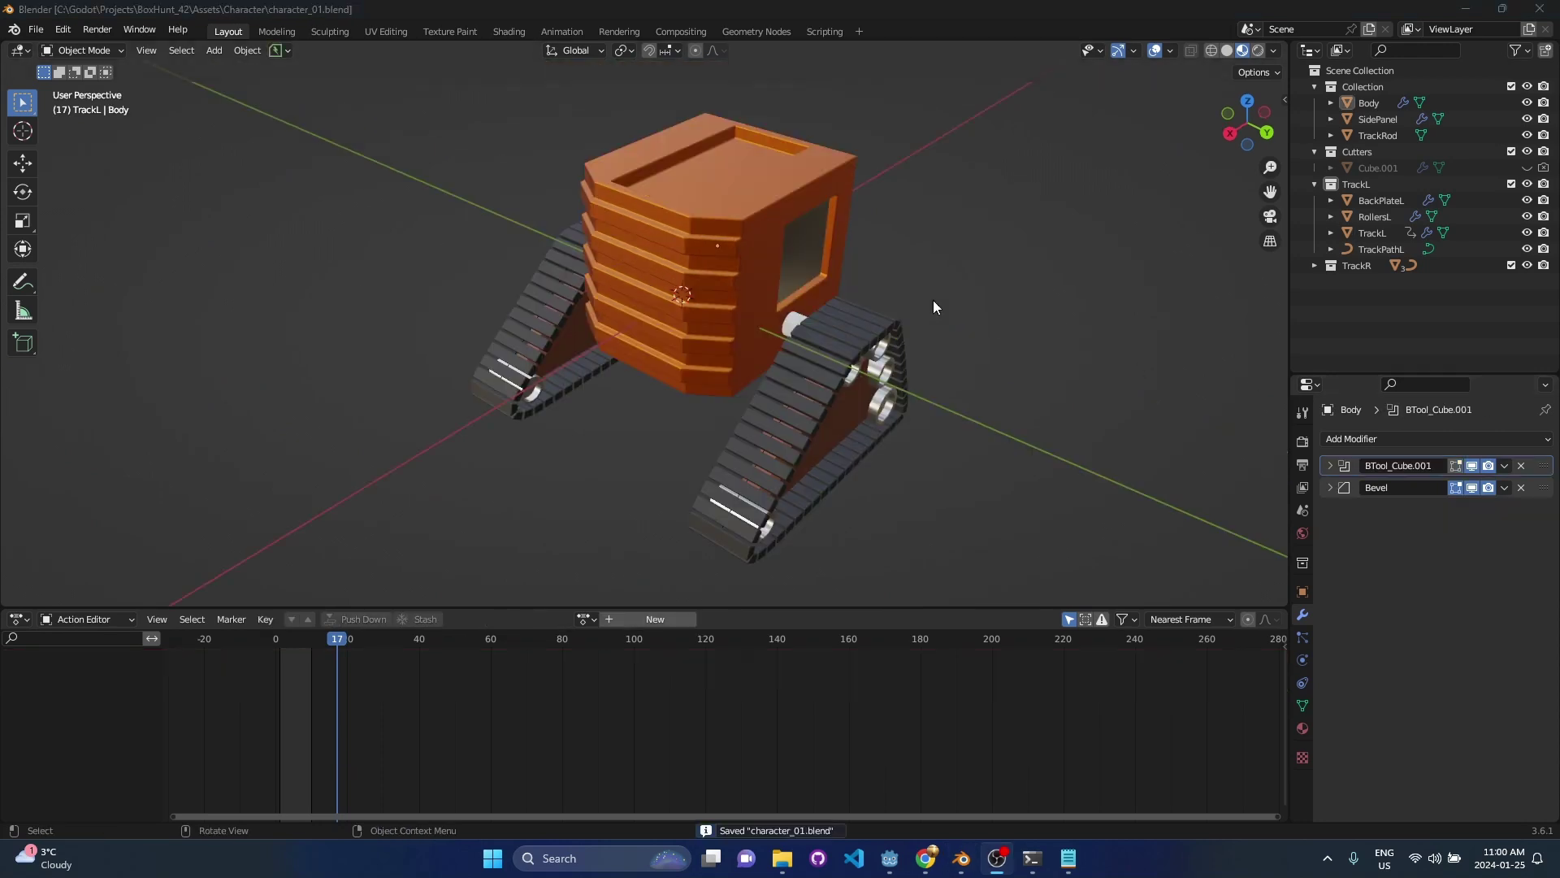
- Select the left track and save the character_01 file again
middle_click_drag(933, 307, 796, 276)
left_click(806, 368)
key("ctrl+s")
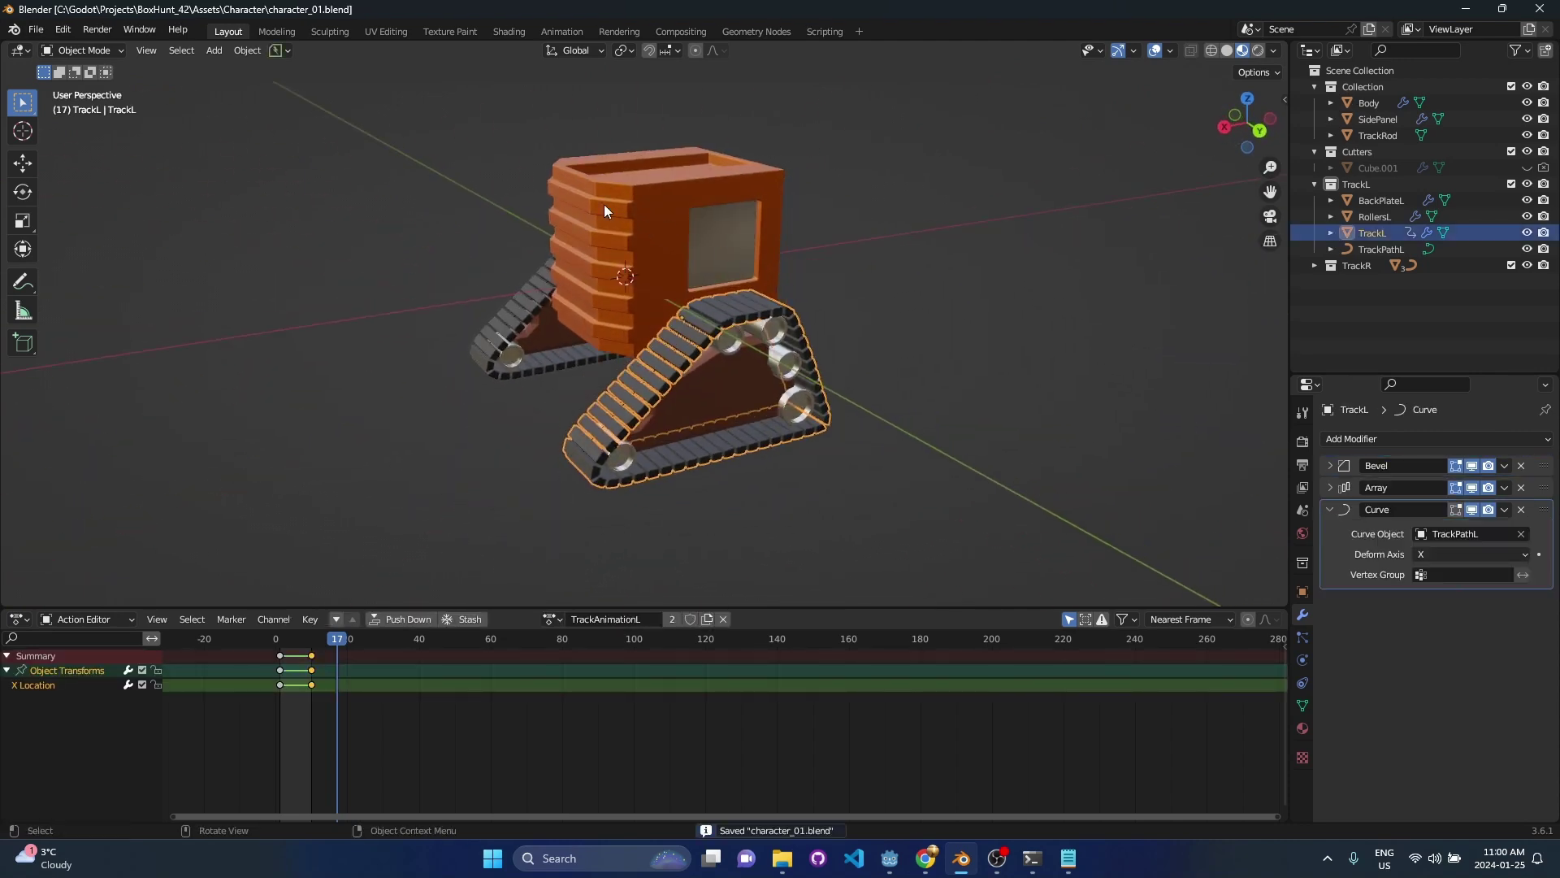
- Load the next project version, character_02.blend, through PowerSave
left_click(278, 50)
left_click(317, 109)
left_click(289, 51)
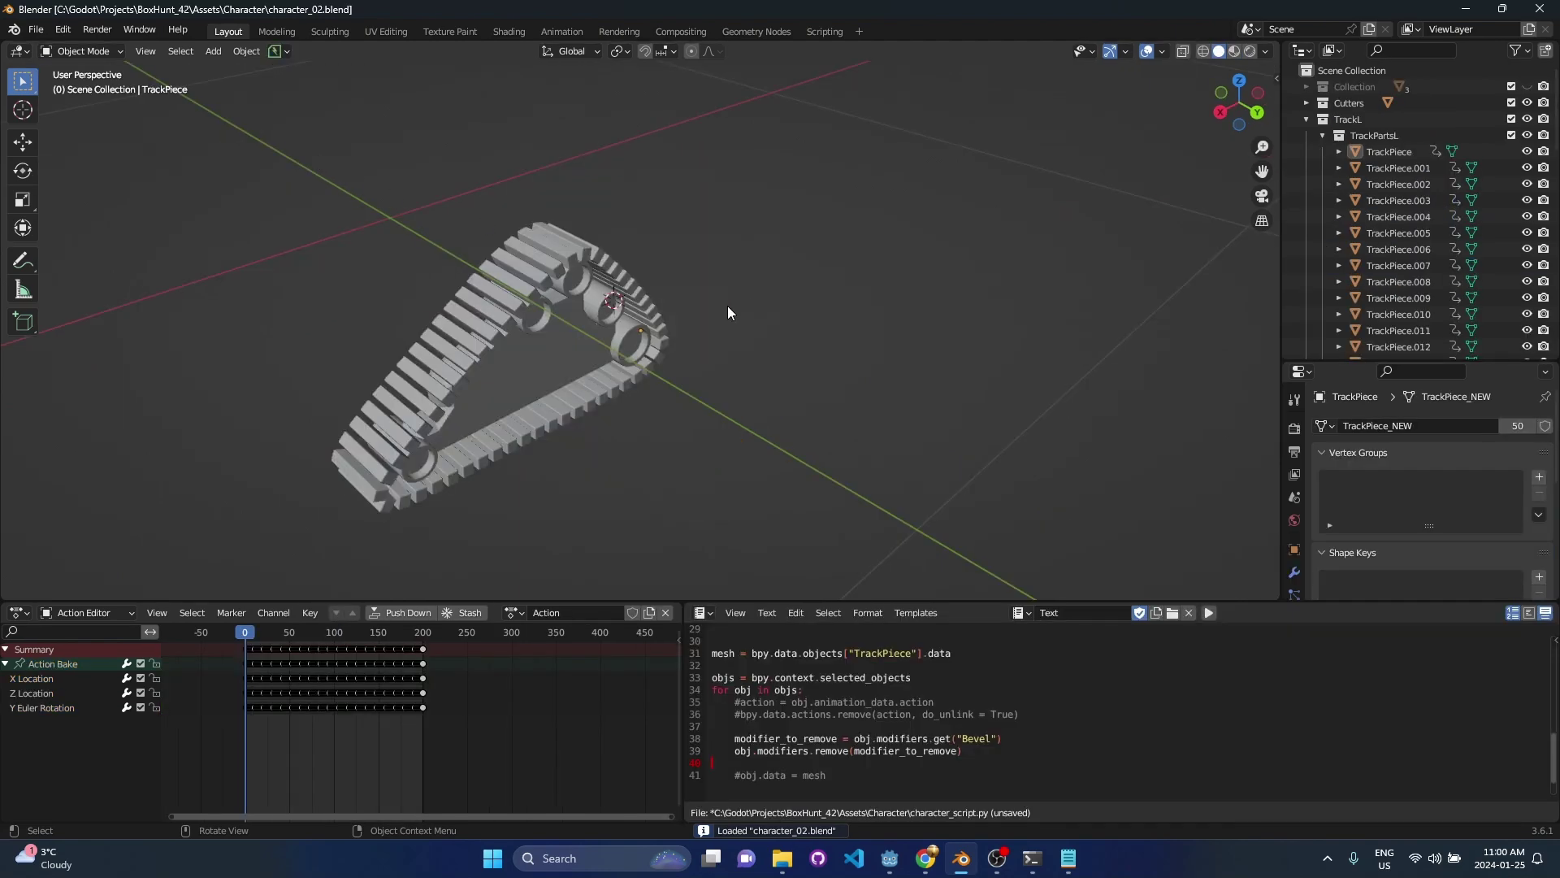
- Examine the separate track links of the baked left track by selecting TrackPiece.018 and TrackPiece.020
left_click(480, 324)
middle_click_drag(705, 372, 851, 325, "shift")
scroll(881, 329, "up", 2)
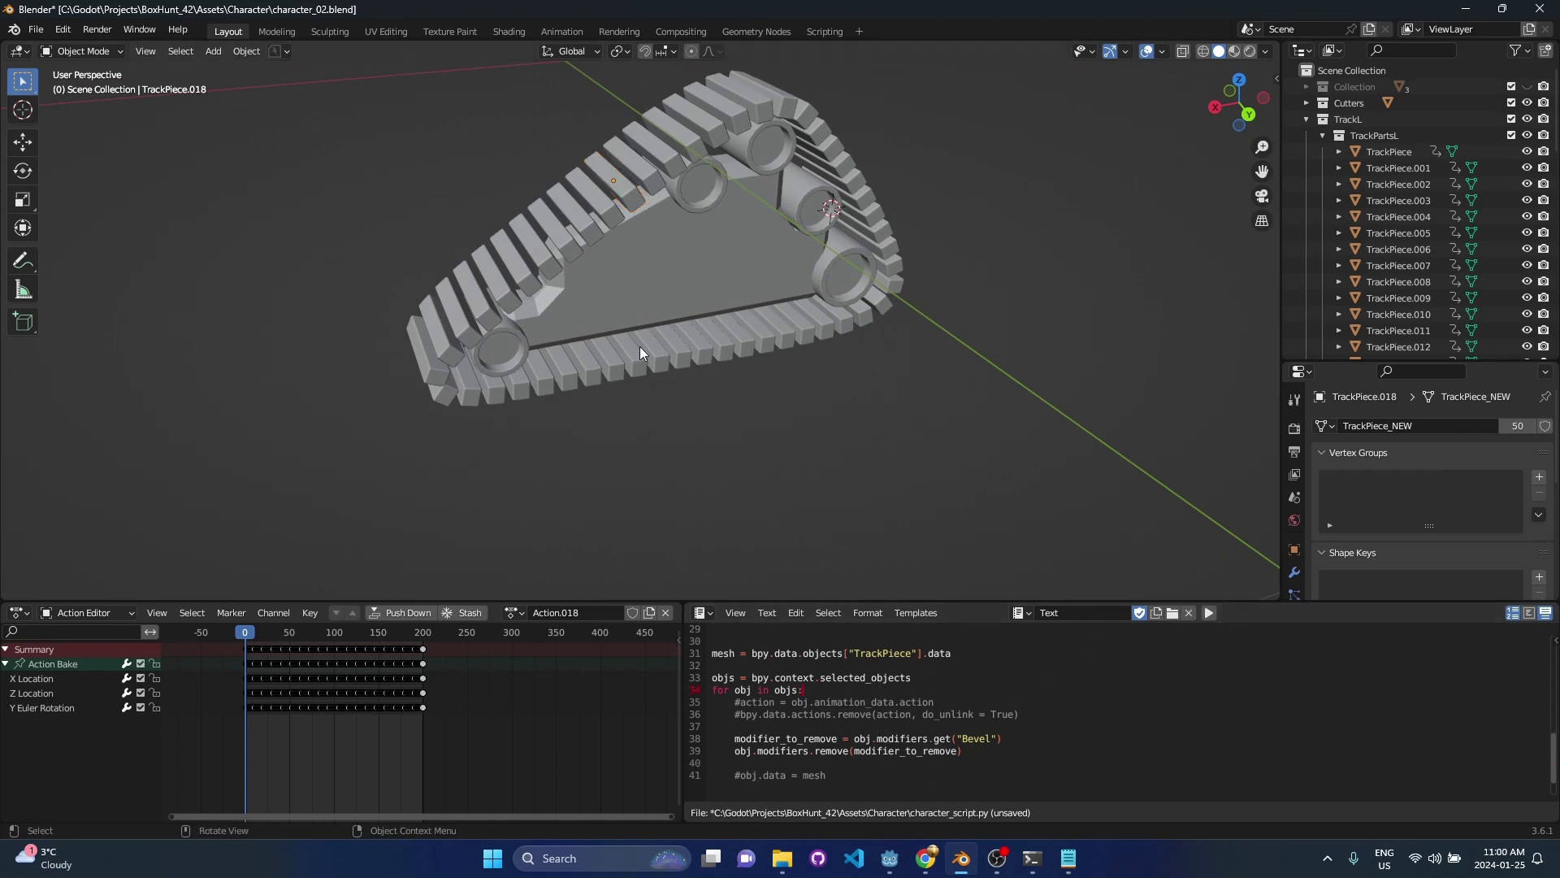
middle_click_drag(658, 237, 719, 275)
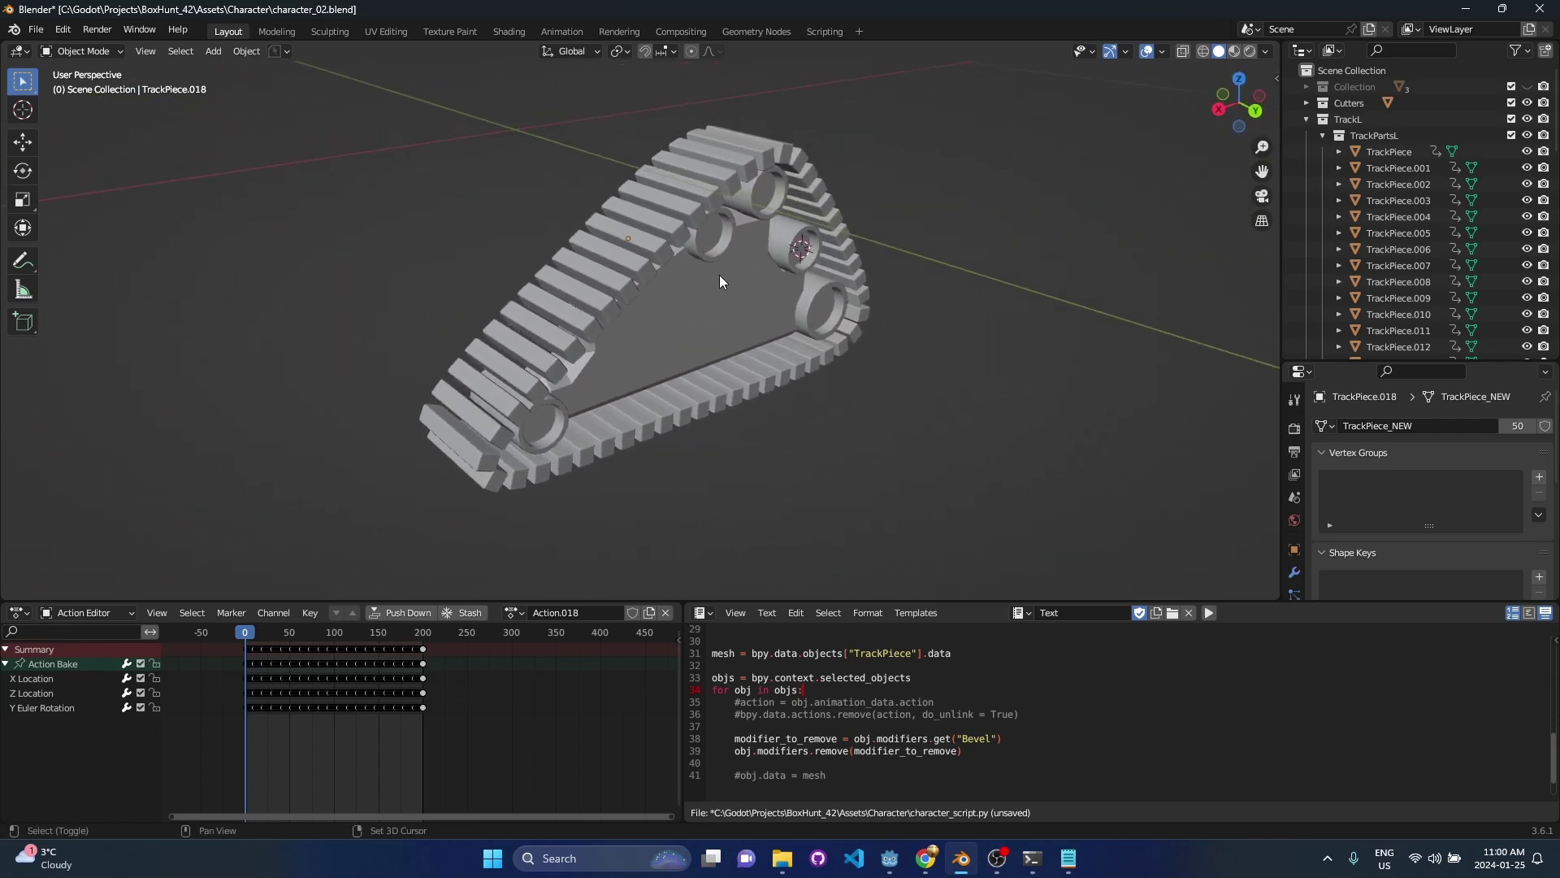
scroll(681, 304, "up", 1)
left_click(616, 274)
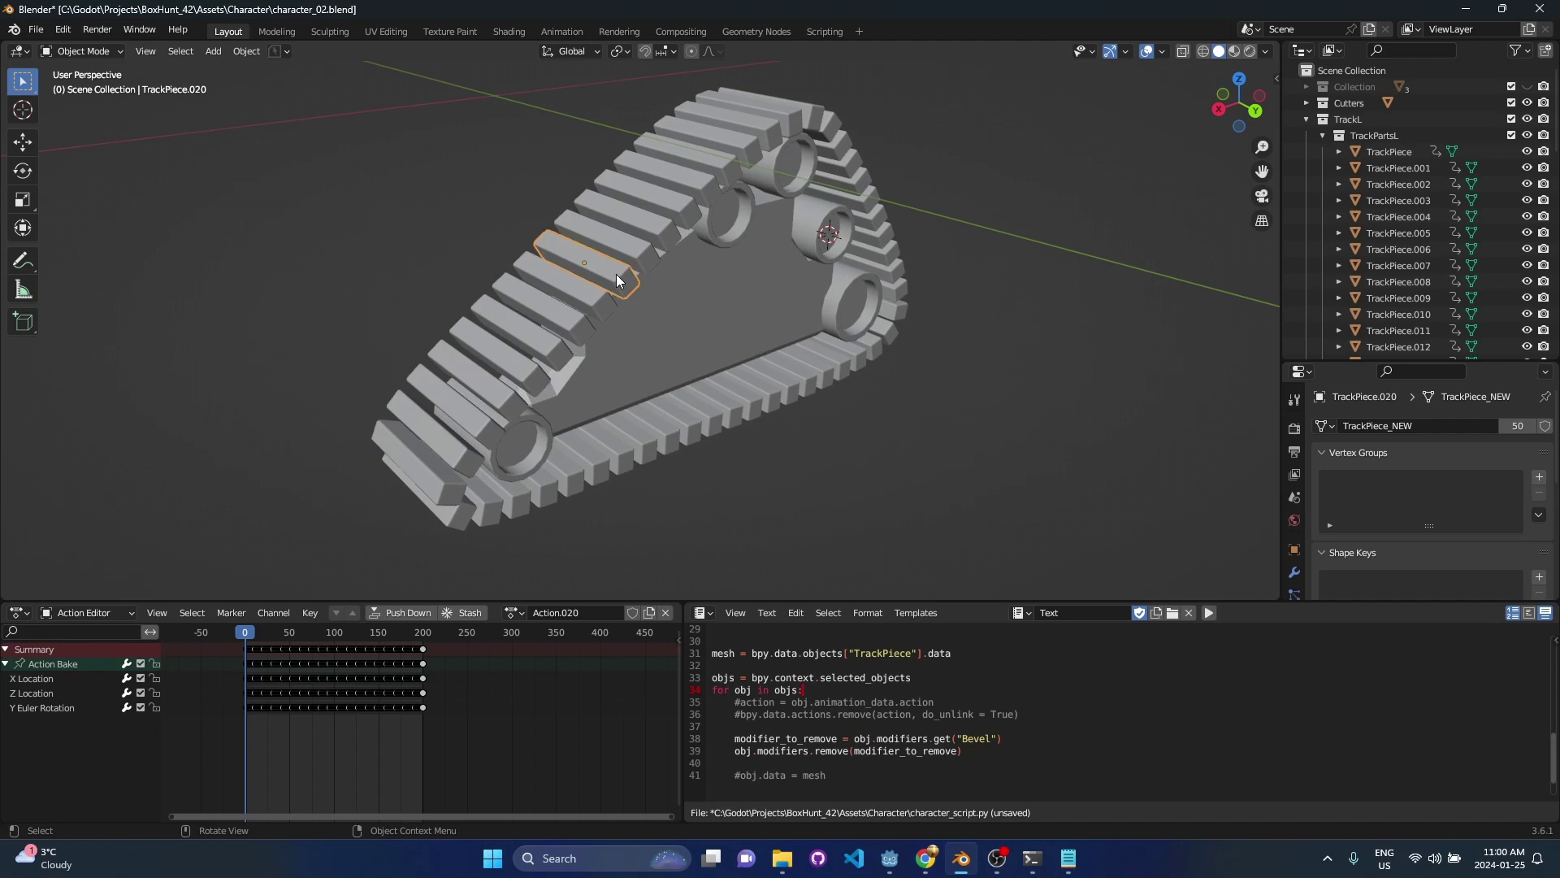
- Save the project as a new version, character_03, with PowerSave
left_click(284, 51)
left_click(320, 114)
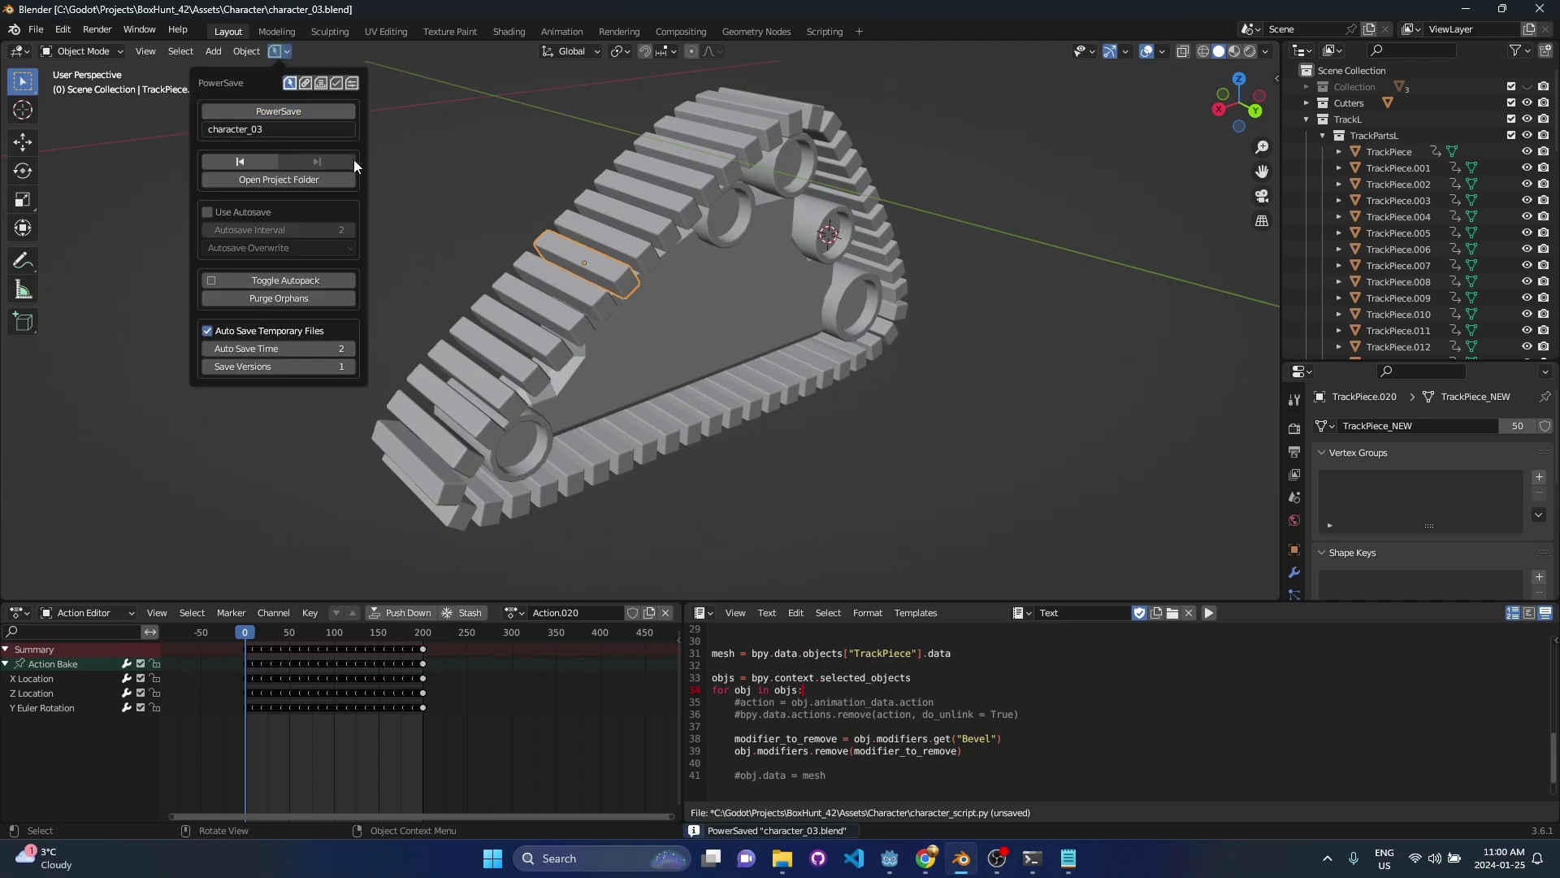
scroll(783, 379, "down", 3)
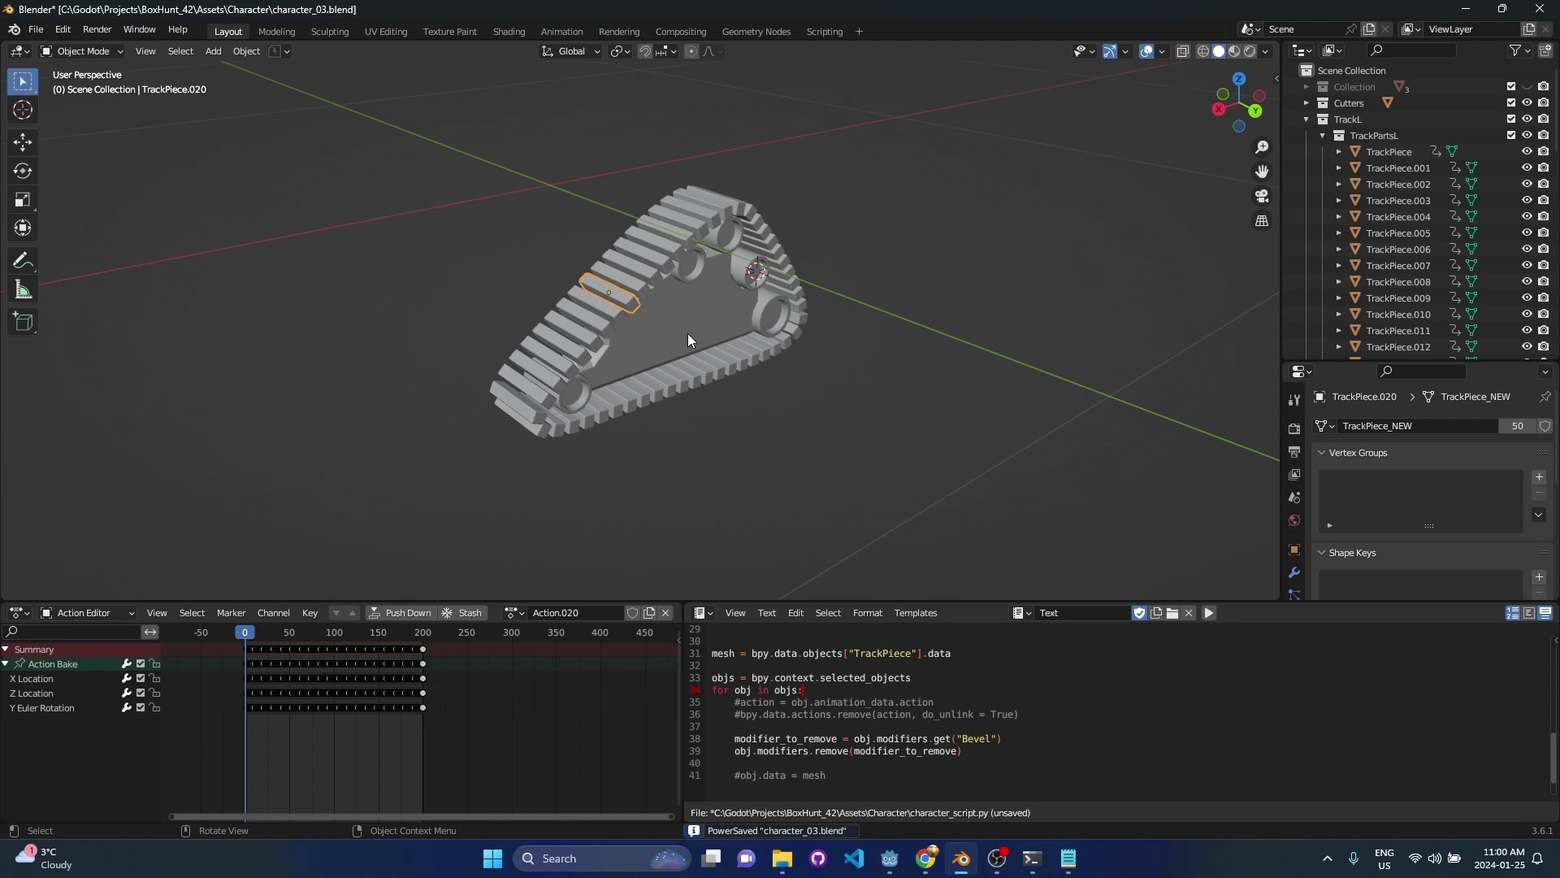
- Enlarge the Outliner and select the objects TrackPiece.001 through TrackPiece.049 in the TrackPartsL collection
middle_click_drag(671, 325, 693, 330)
left_click_drag(1462, 363, 1462, 534)
middle_click_drag(842, 343, 805, 264)
left_click(1418, 167)
scroll(1425, 412, "down", 15)
left_click(1415, 417, "shift")
scroll(938, 325, "up", 3)
scroll(924, 328, "down", 2)
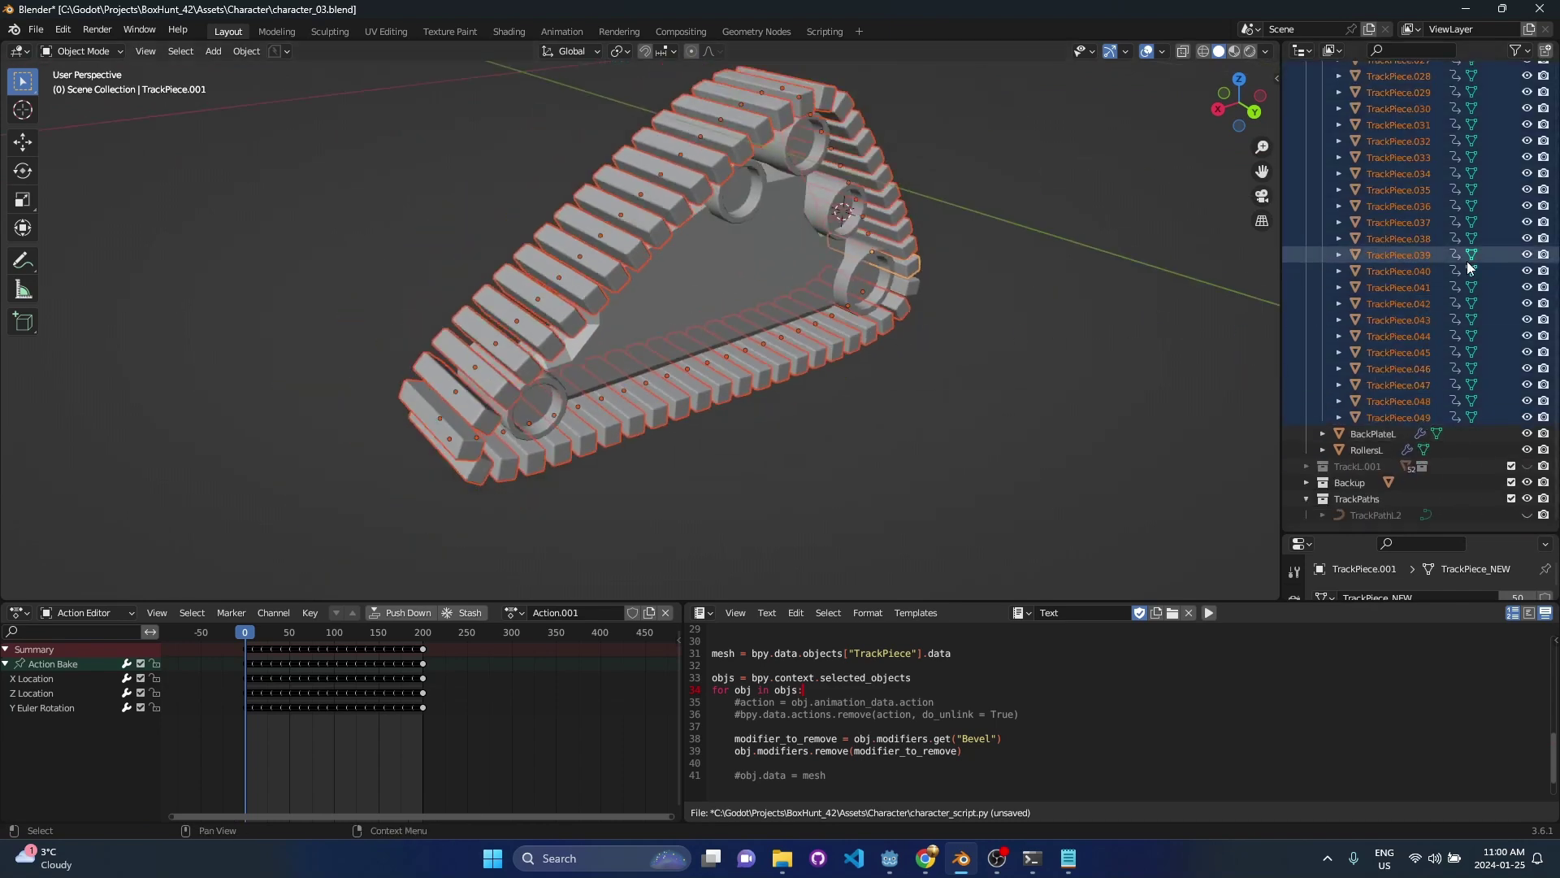
- Delete the selected track pieces TrackPiece.001 through TrackPiece.049 and unhide the TrackPathL2 curve
key("Delete")
scroll(976, 228, "up", 4)
middle_click_drag(918, 216, 812, 215)
left_click(1187, 306)
scroll(1191, 329, "down", 2)
middle_click_drag(1090, 301, 744, 240, "shift")
left_click(1527, 314)
scroll(793, 240, "down", 3)
- Examine the control points of the TrackPathL2 curve around the rollers in Edit Mode and return to Object Mode
left_click(626, 218)
key("Tab")
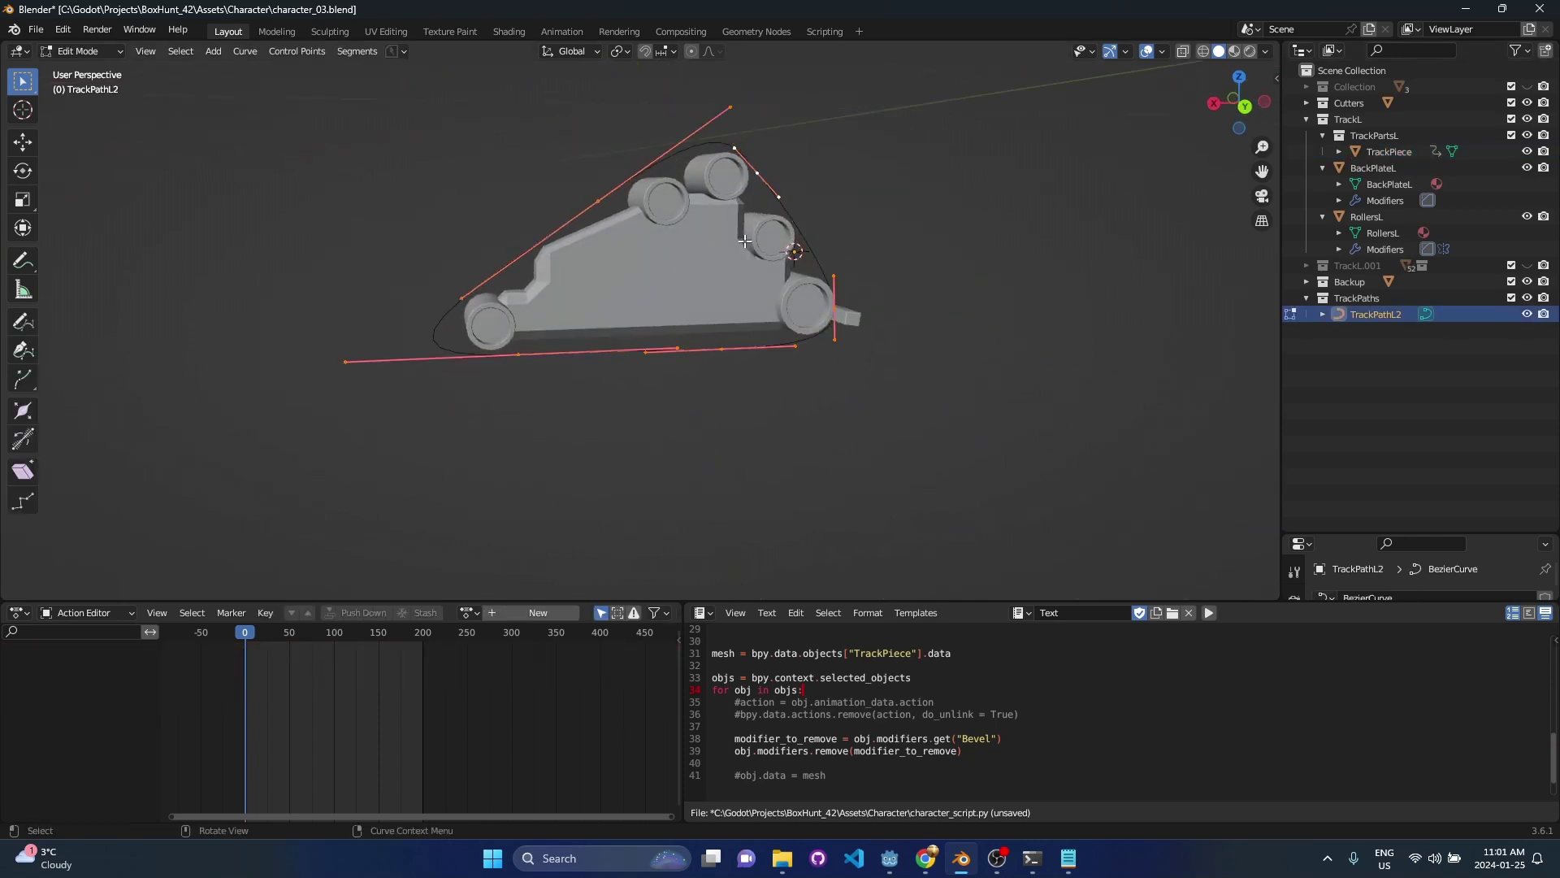
key("Tab")
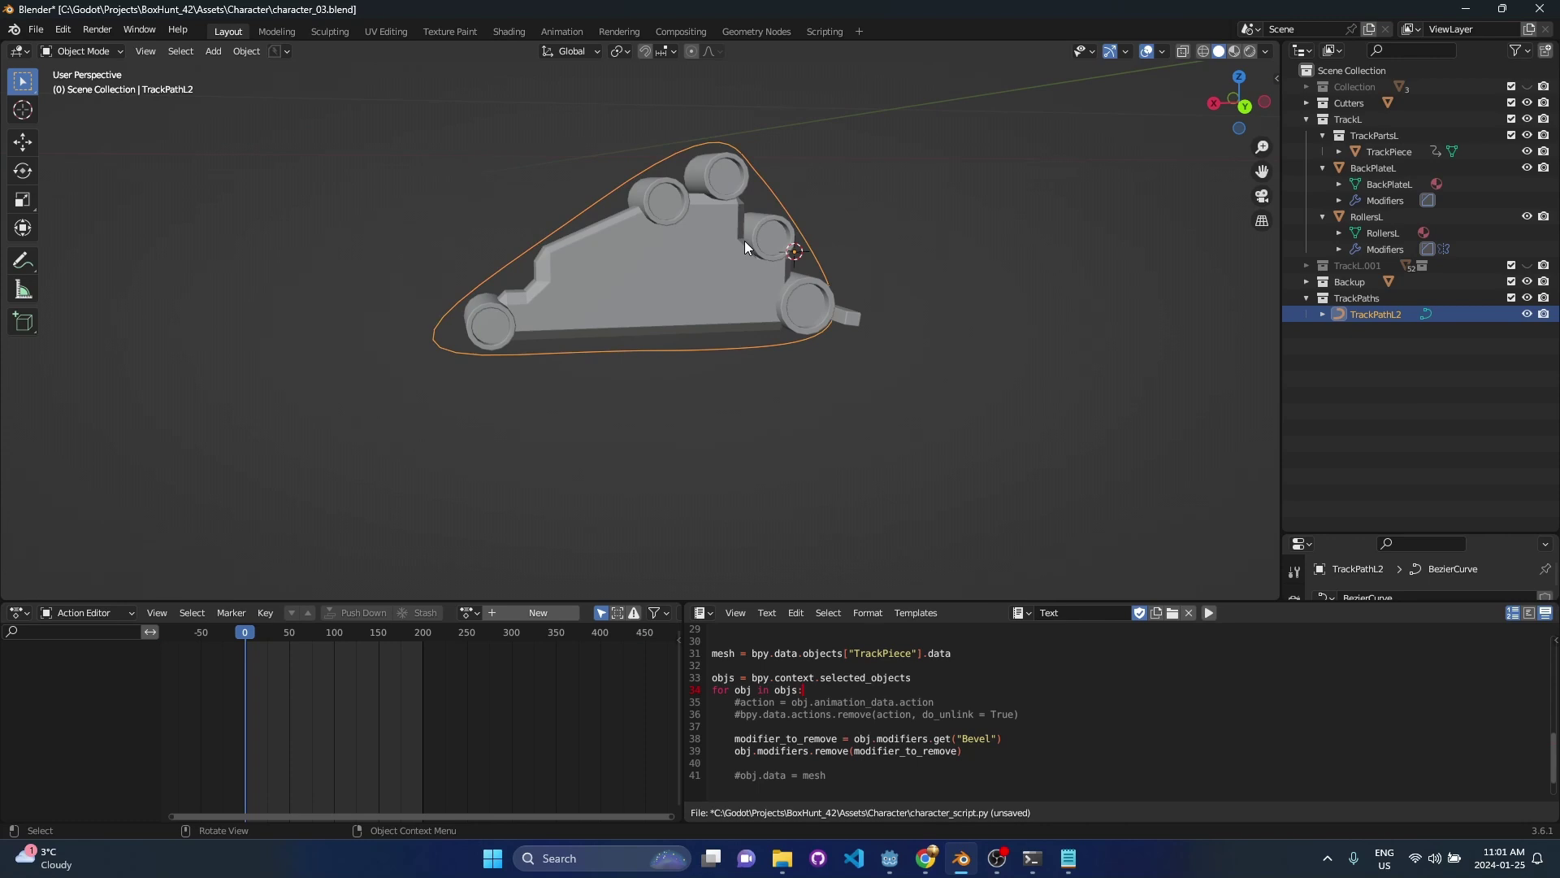
key("Tab")
key("Tab")
middle_click_drag(832, 296, 715, 285)
scroll(764, 322, "up", 3)
middle_click_drag(617, 252, 911, 327)
scroll(911, 322, "up", 3)
- Select the remaining TrackPiece beside the lower roller and save the project
left_click(852, 329)
middle_click_drag(732, 329, 771, 430)
scroll(712, 310, "down", 3)
key("ctrl+s")
- Unlink the baked action from TrackPiece and save the project again
left_click(730, 384)
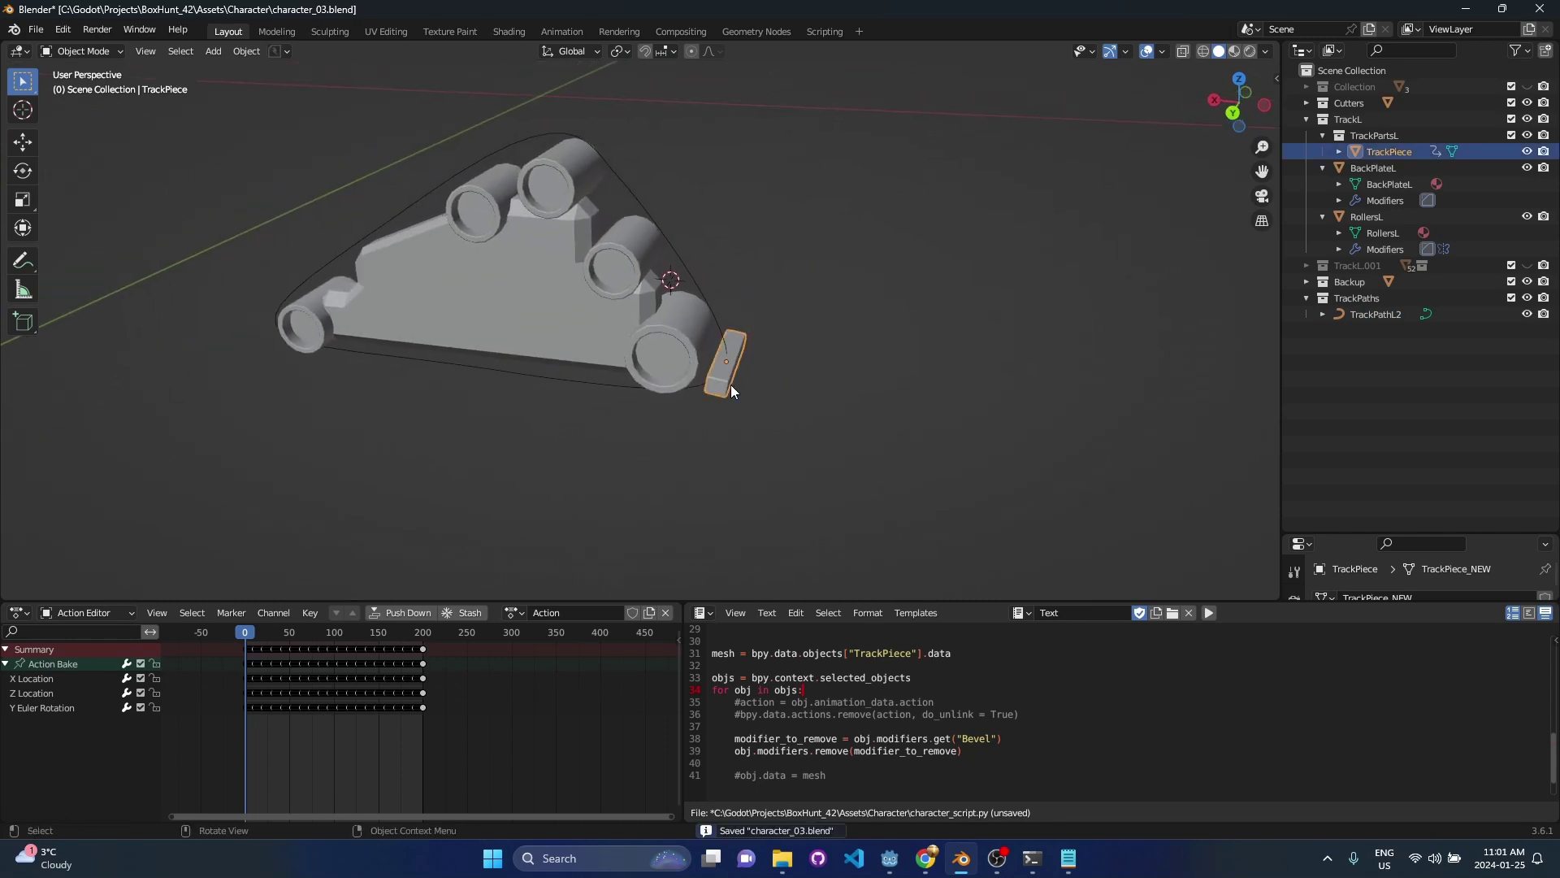
left_click(288, 49)
key("alt+a")
left_click(734, 382)
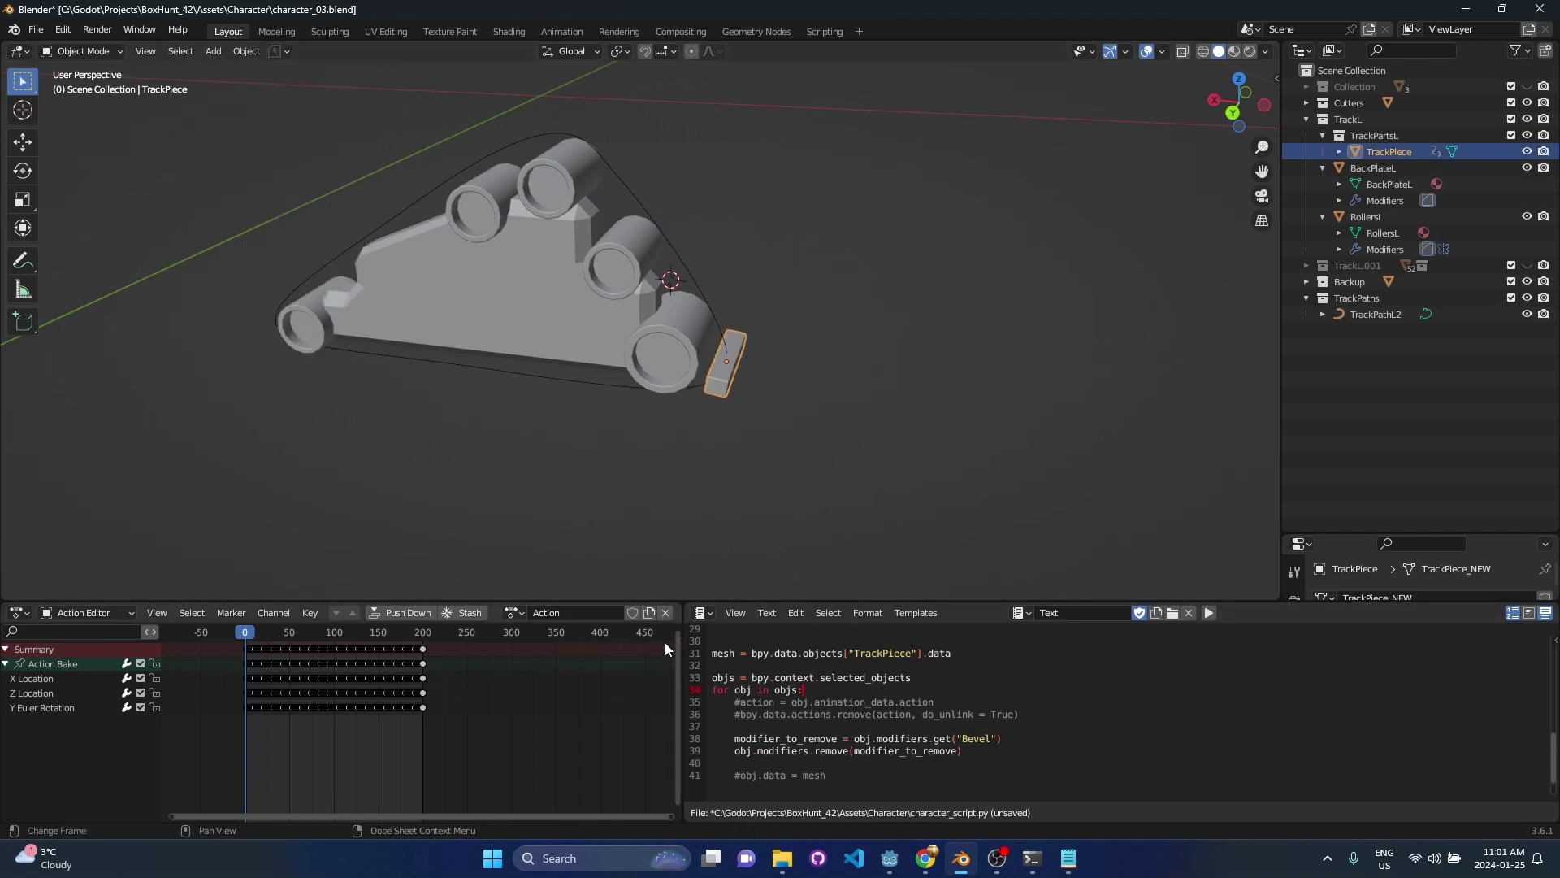
left_click(666, 612)
left_click(739, 386)
left_click(740, 389)
key("ctrl+s")
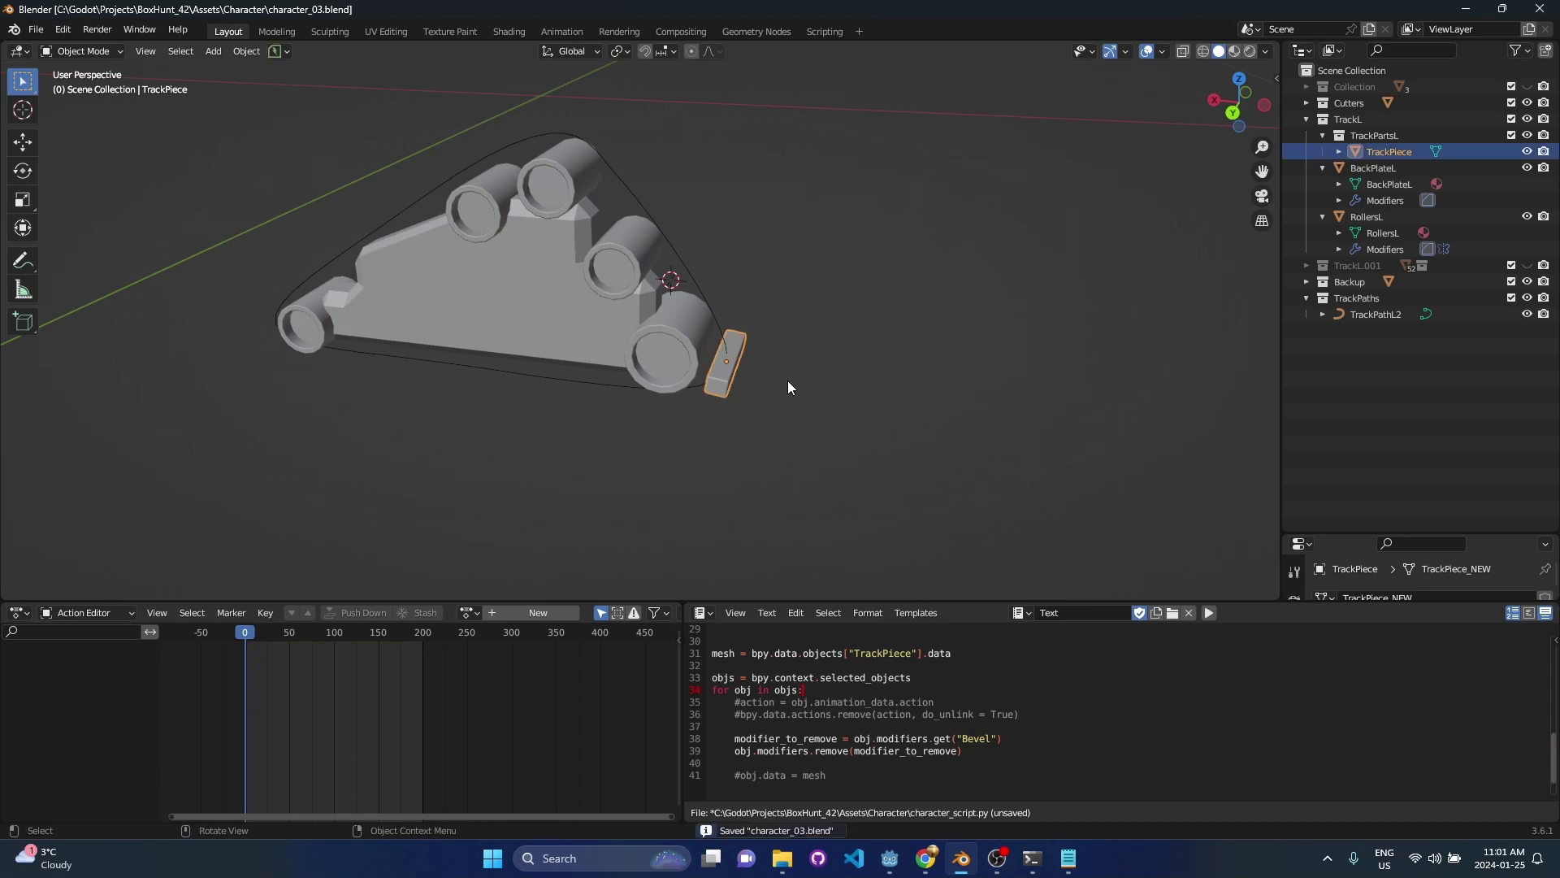
- Delete the old baked actions up to Action.099 from the Blender File data, keeping BezierCurveAction, and return the Outliner to View Layer display
left_click(1333, 50)
left_click(1349, 122)
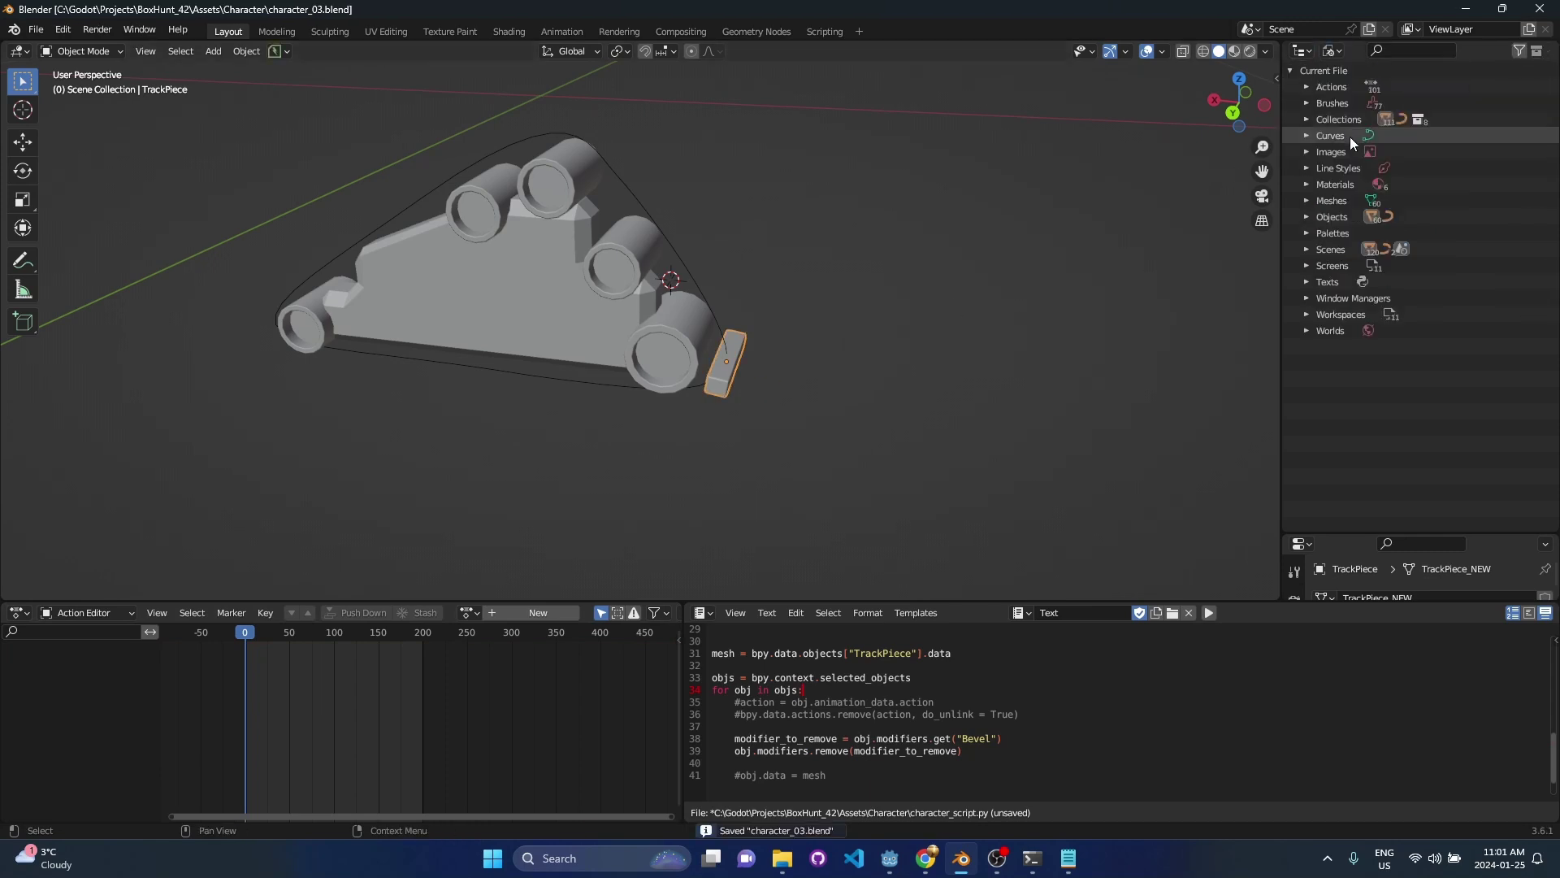
left_click(1308, 88)
left_click(1369, 104)
scroll(1409, 387, "down", 20)
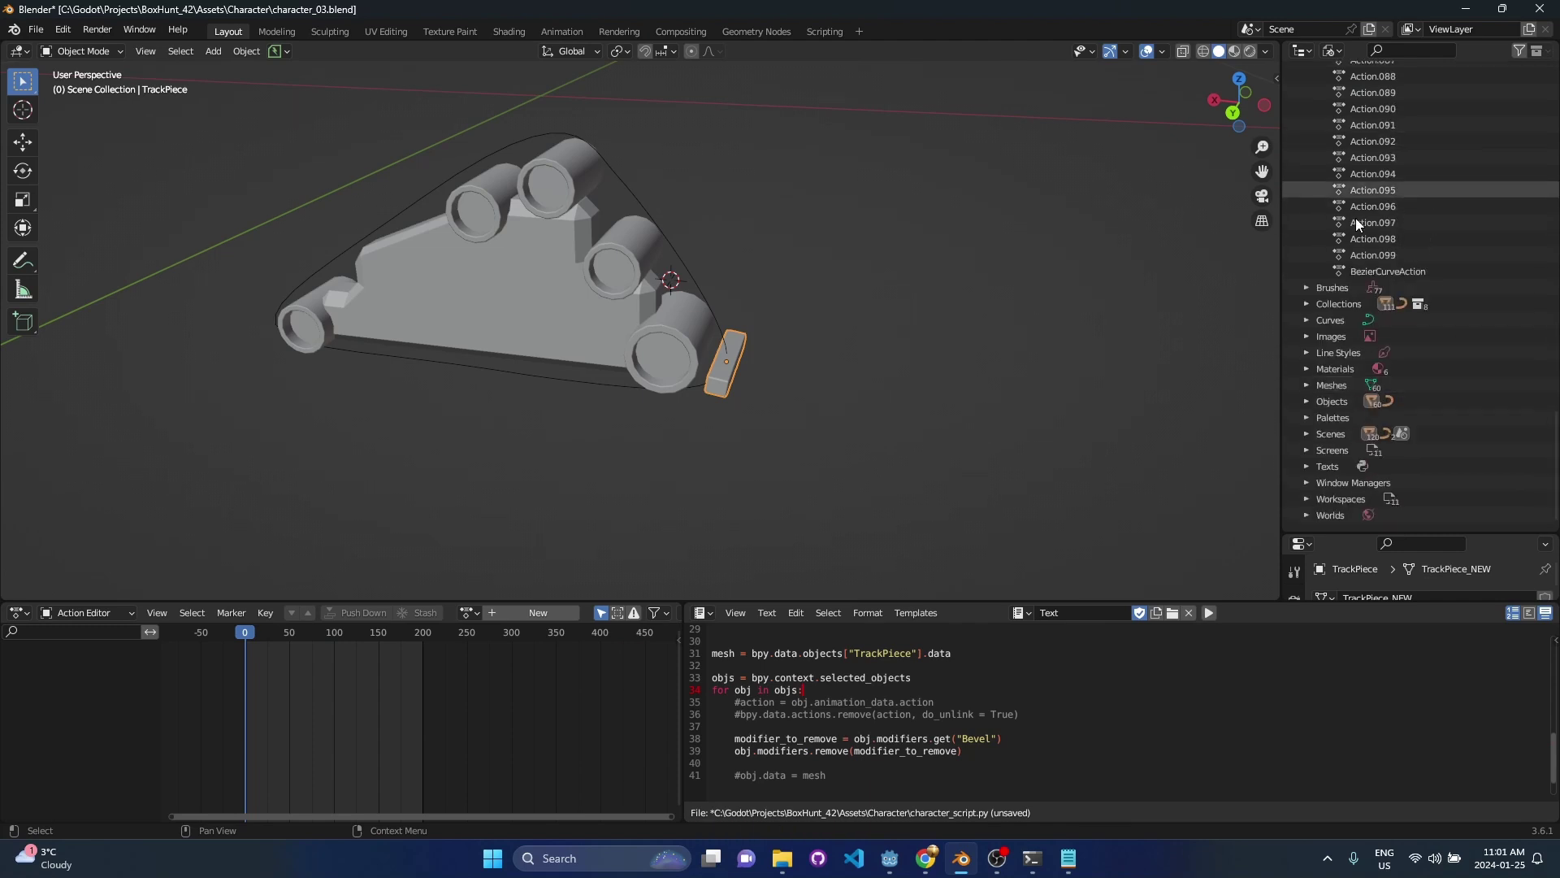
left_click(1374, 254, "shift")
right_click(1407, 177)
left_click(1355, 213)
left_click(982, 211)
left_click(1303, 50)
left_click(1349, 87)
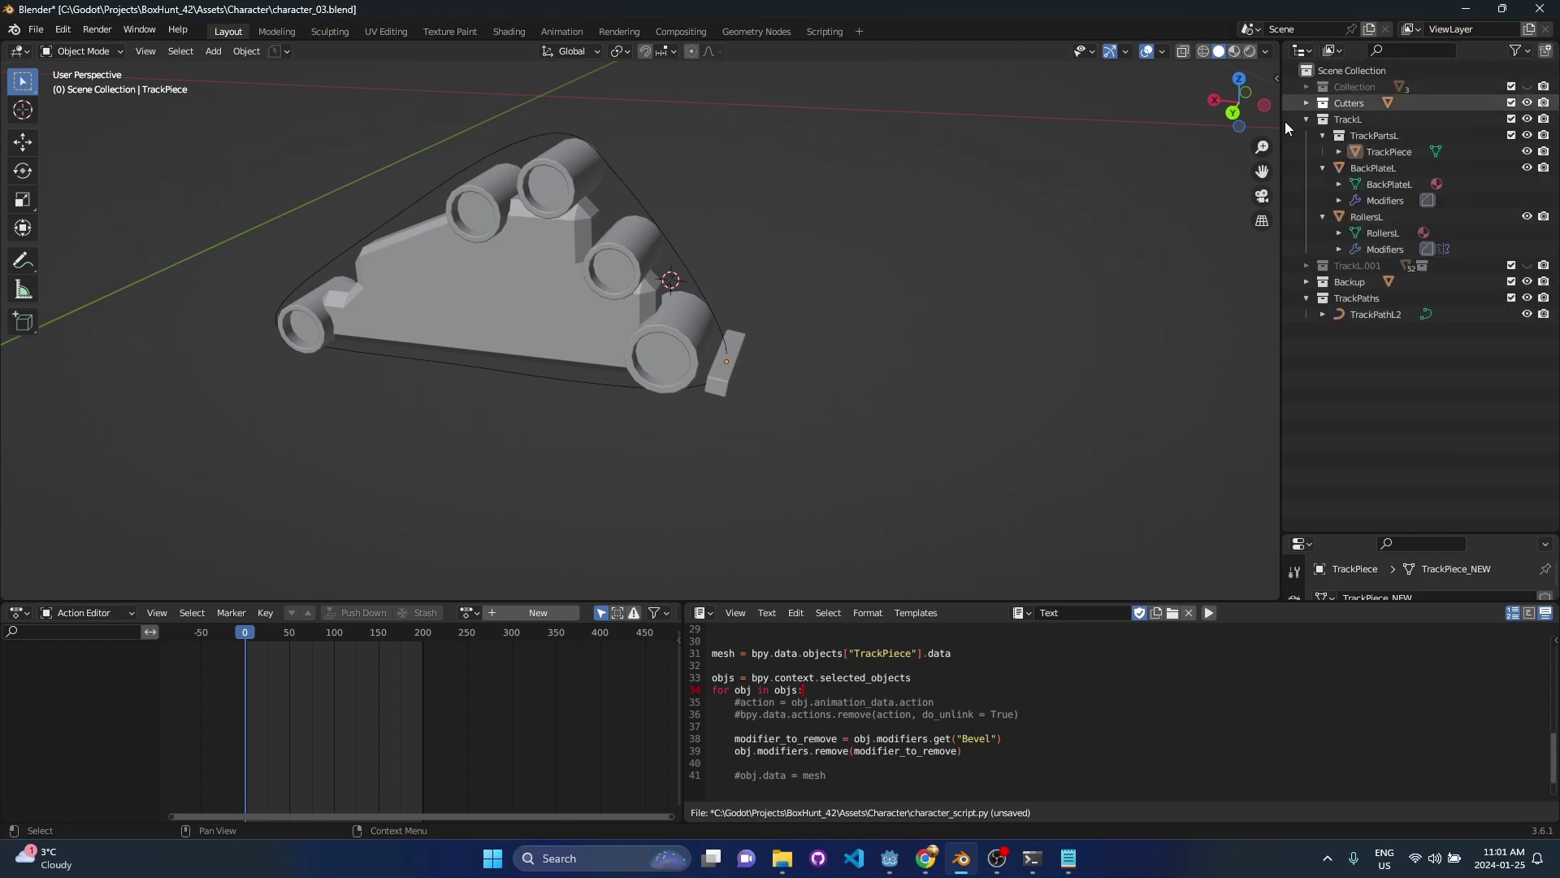
- Select TrackPiece together with the TrackPathL2 curve and parent the piece to the curve
middle_click_drag(853, 286, 793, 331)
key("ctrl+z")
scroll(794, 331, "up", 2)
left_click(832, 248, "shift")
left_click(895, 324)
left_click(831, 237, "shift")
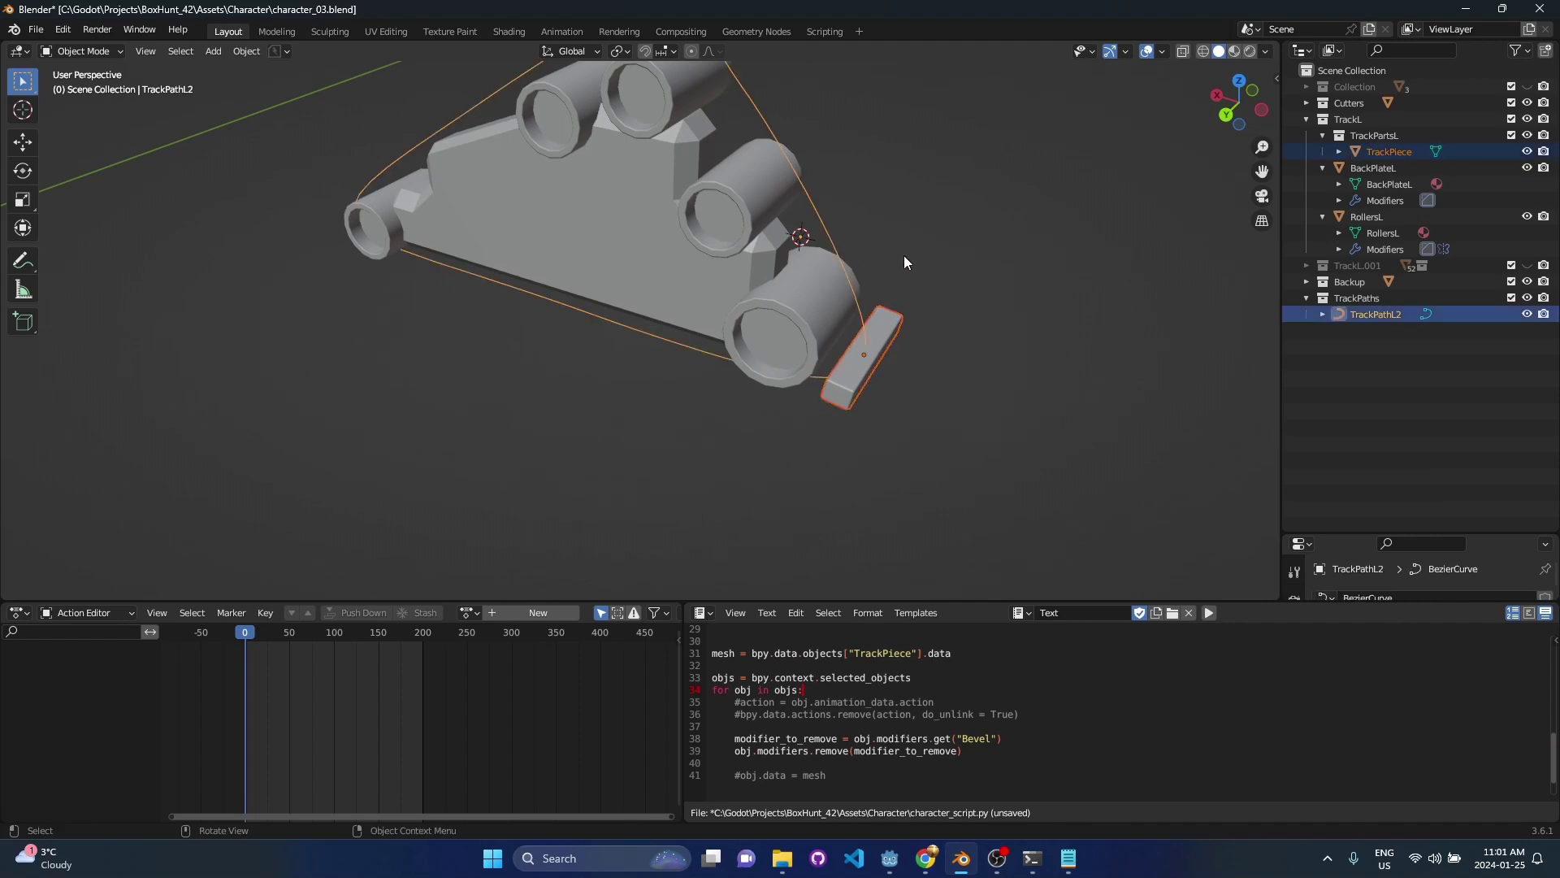
key("ctrl+p")
left_click(894, 339)
middle_click_drag(792, 325, 878, 356)
scroll(743, 379, "down", 1)
- Apply a Clear operation to TrackPiece and scrub the timeline to frame 6 to check its motion along the path
key("alt+a")
left_click(829, 362)
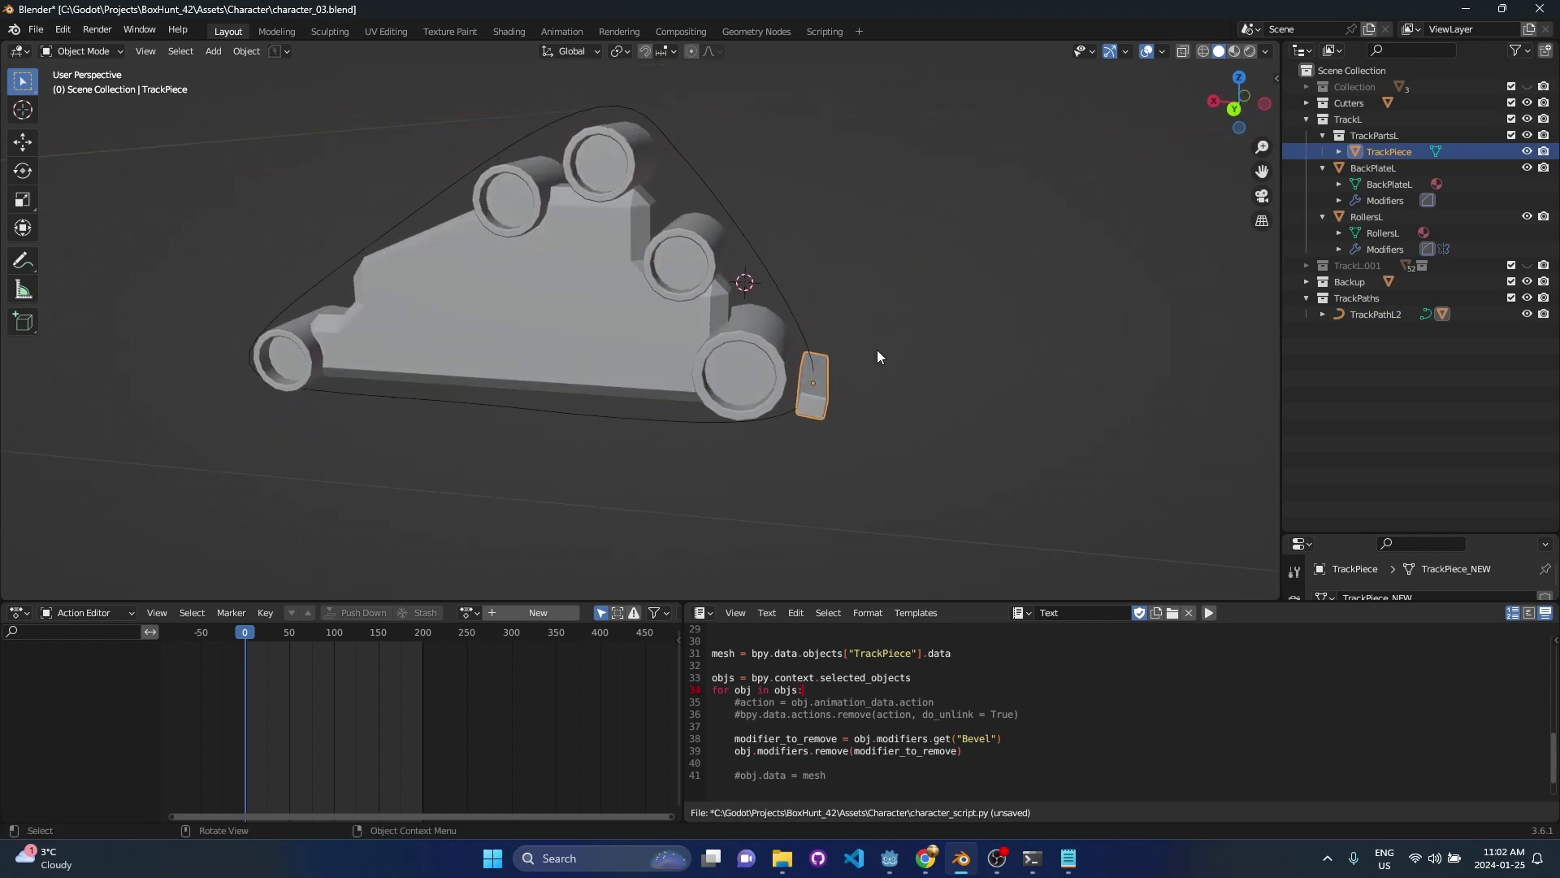
key("F3")
type("clear")
key("Return")
middle_click_drag(876, 350, 846, 367)
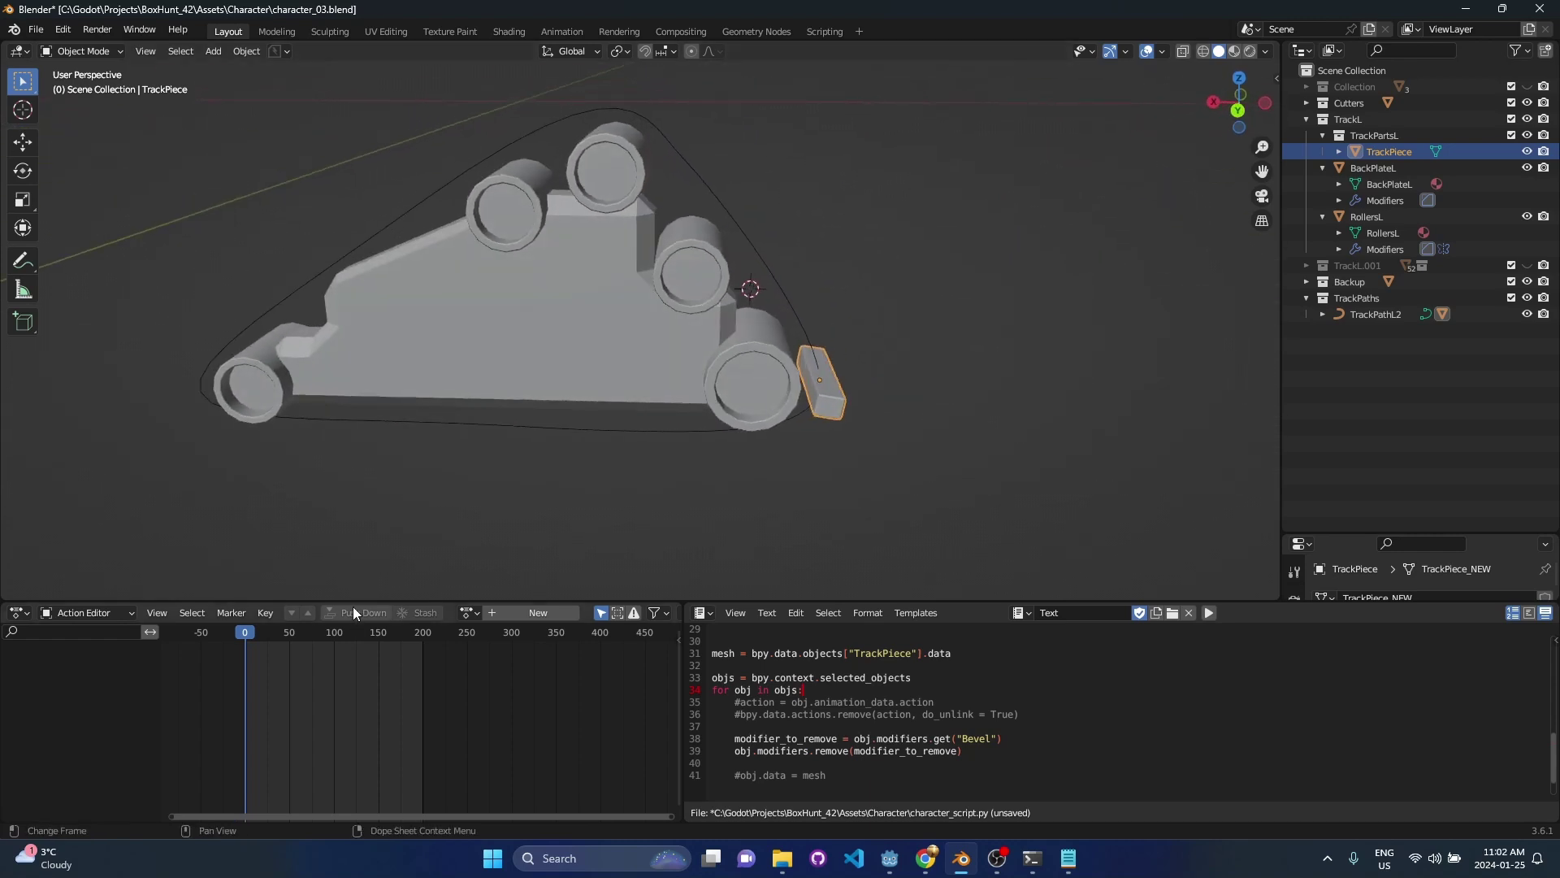
mouse_move(253, 636)
left_mouse_down()
mouse_move(422, 636)
mouse_move(250, 640)
left_mouse_up()
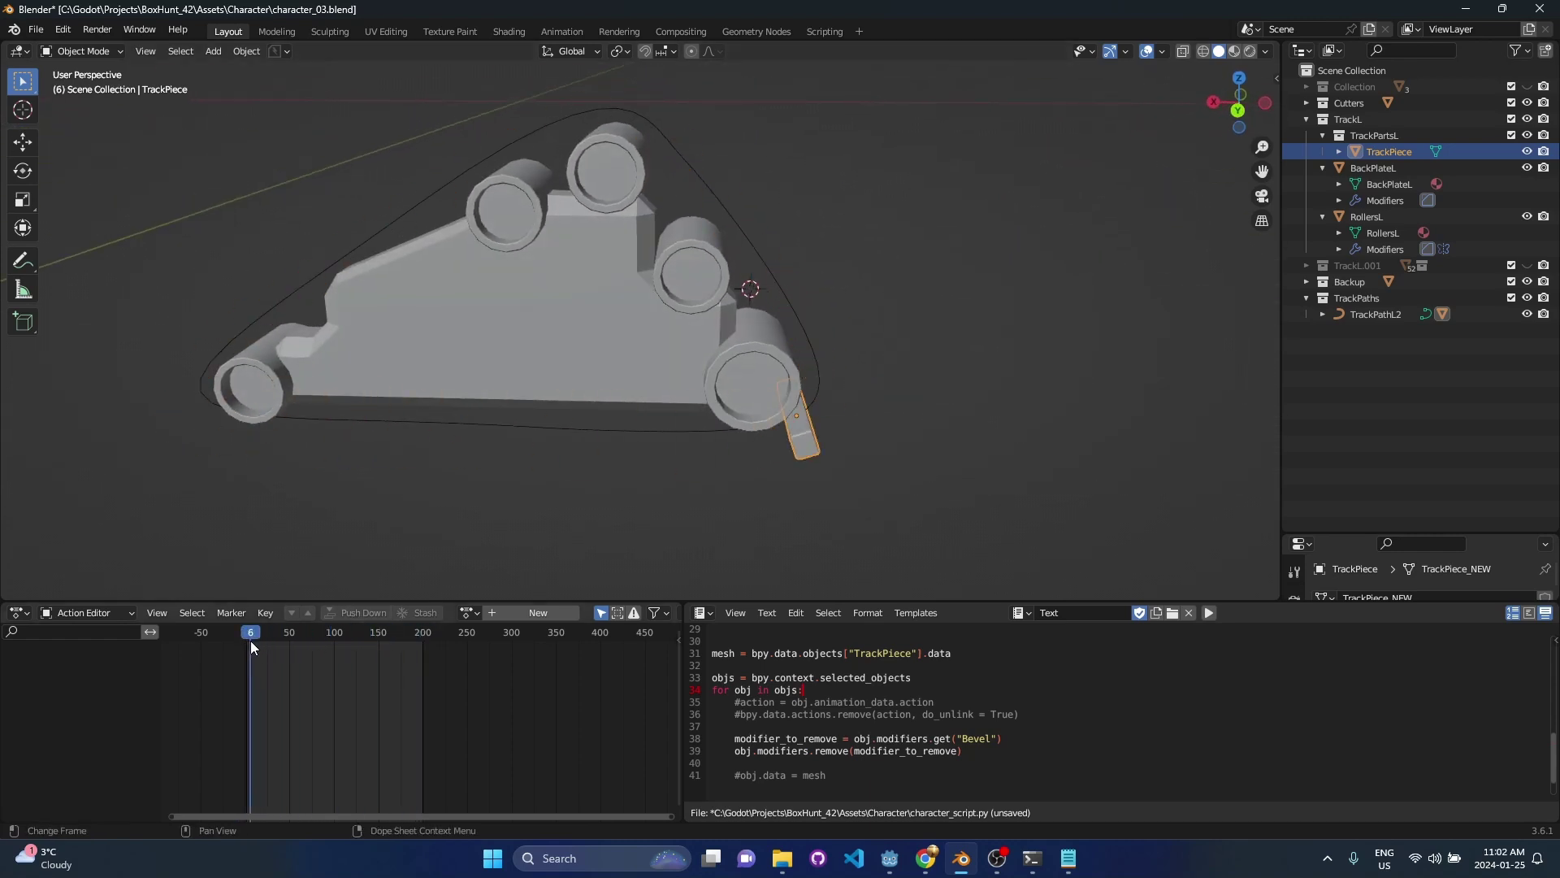
- Enlarge the Properties editor and examine the Path Animation settings of the TrackPathL2 curve
left_click(795, 307)
left_click_drag(1339, 533, 1333, 229)
scroll(1325, 504, "down", 6)
left_click(1399, 502)
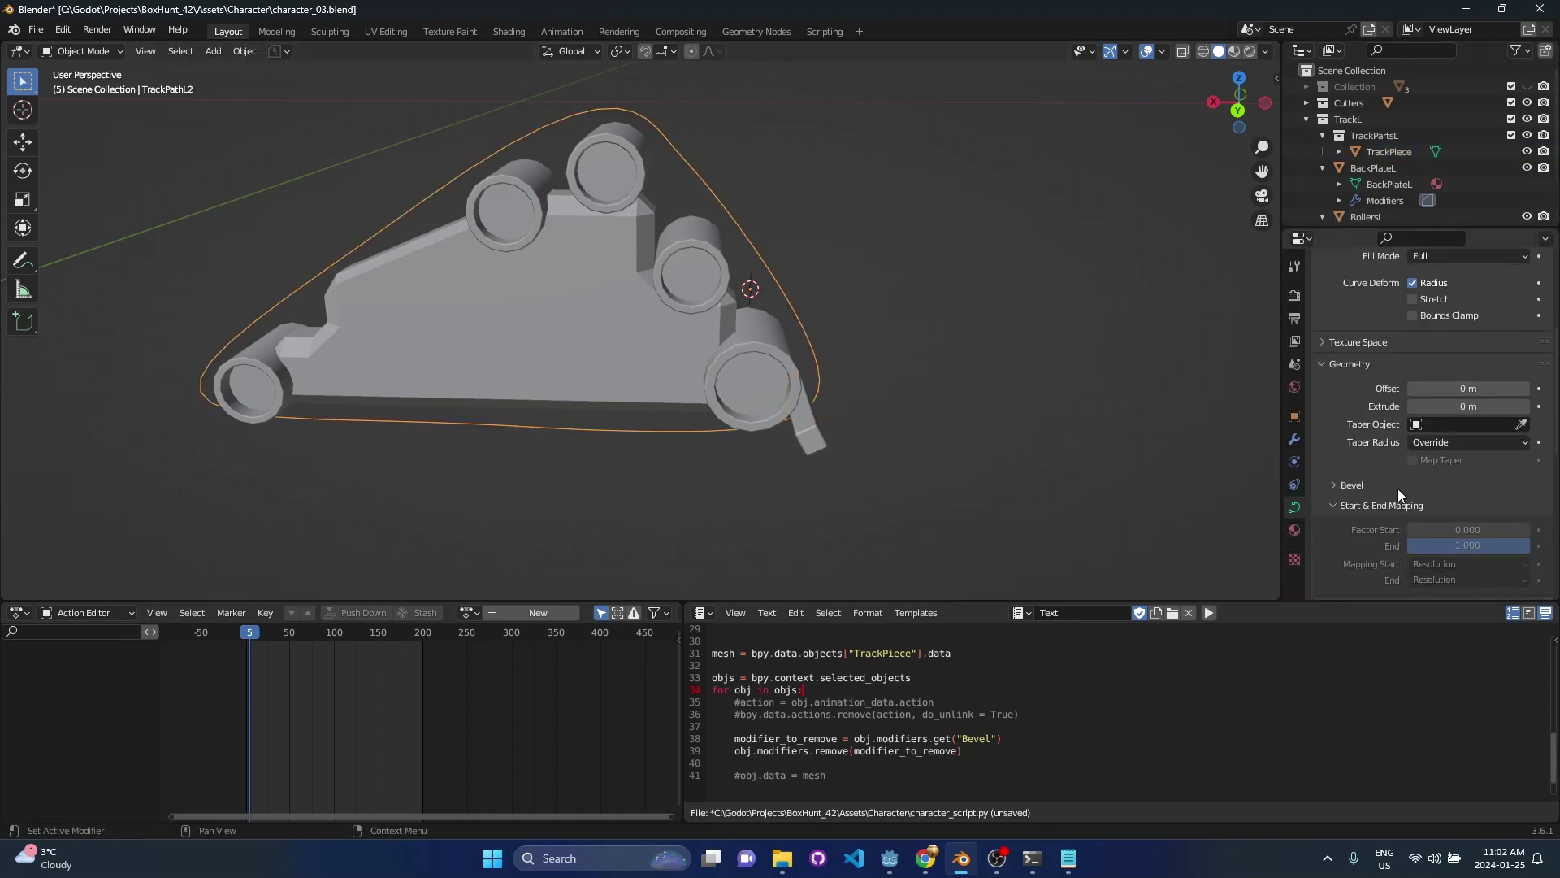
scroll(1425, 470, "down", 6)
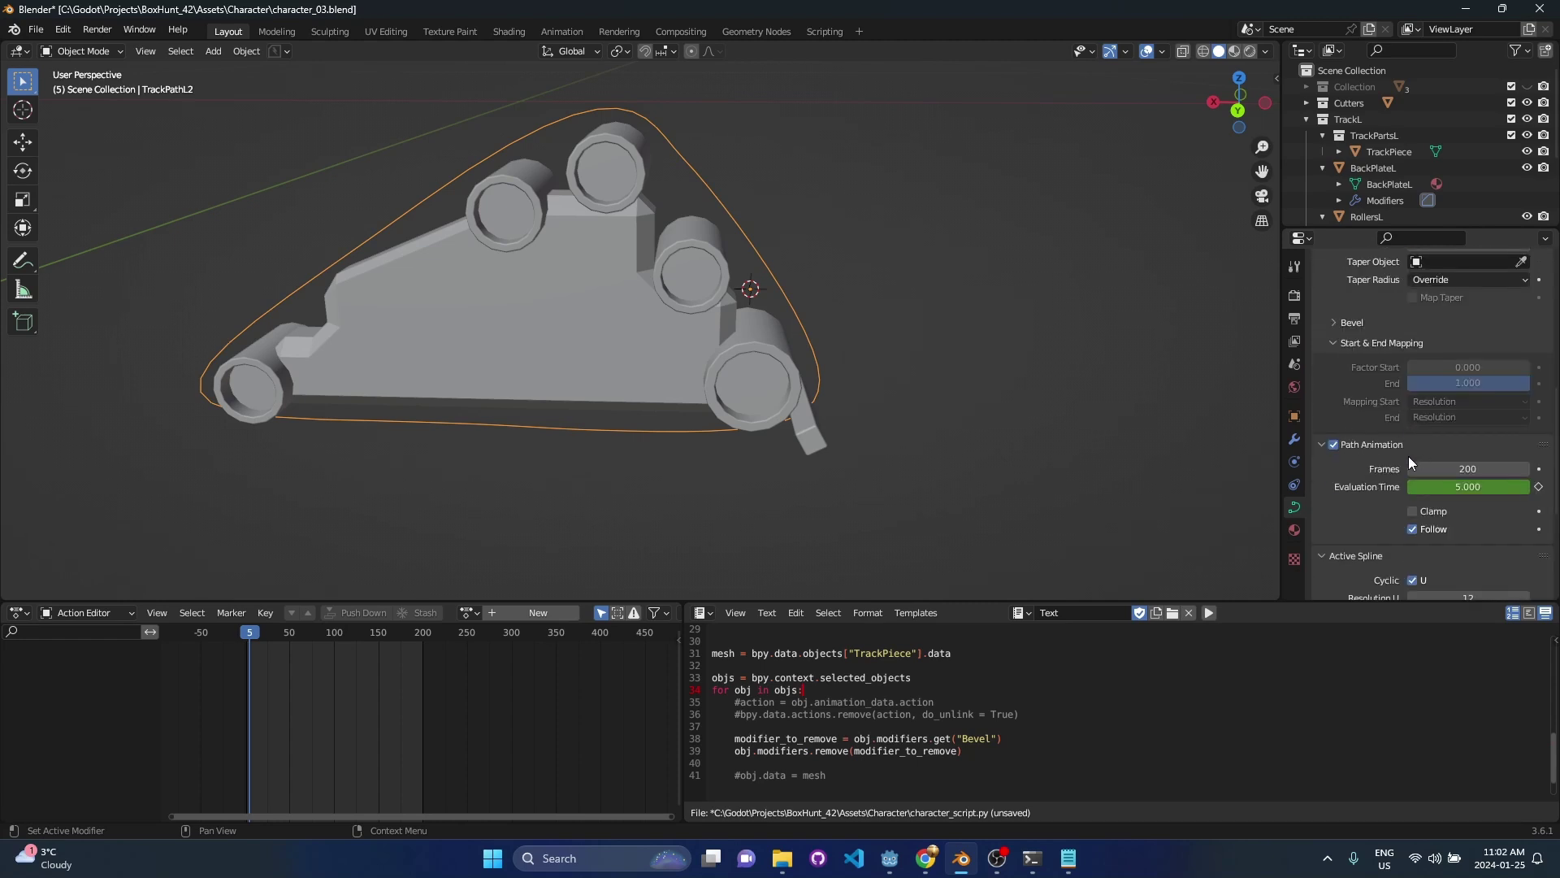
scroll(1382, 456, "down", 2)
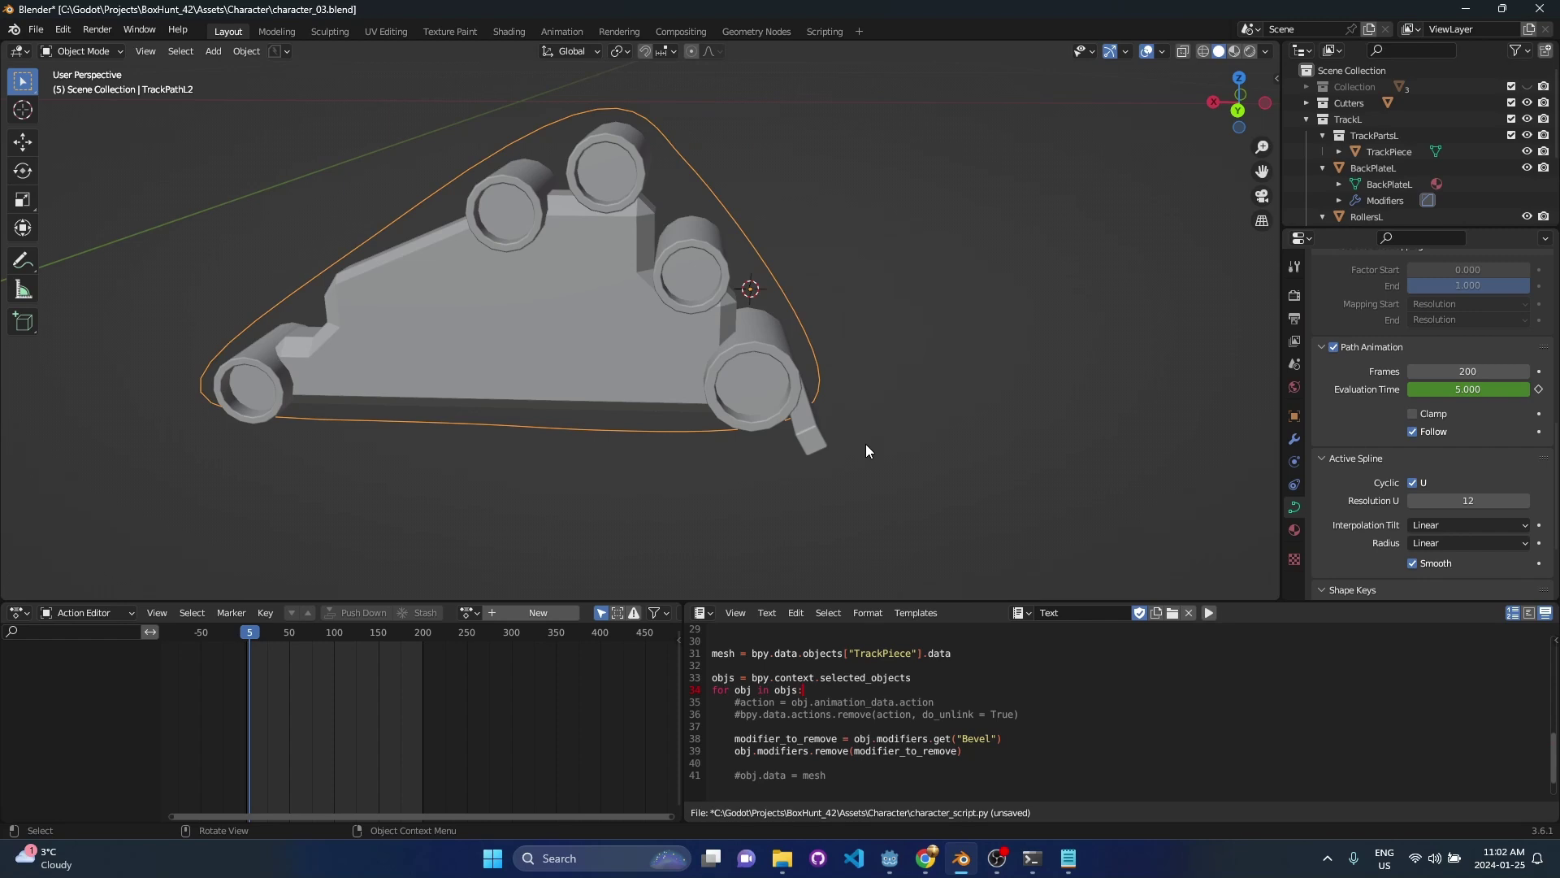
- Switch to the orthographic back view and scrub to frame 38, with the piece on the lower straight of the path
mouse_move(256, 632)
left_mouse_down()
mouse_move(289, 634)
mouse_move(254, 635)
left_mouse_up()
left_click(962, 417)
key("KP_3")
key("KP_1")
key("ctrl+KP_1")
scroll(837, 427, "up", 3)
middle_click_drag(822, 433, 885, 403, "shift")
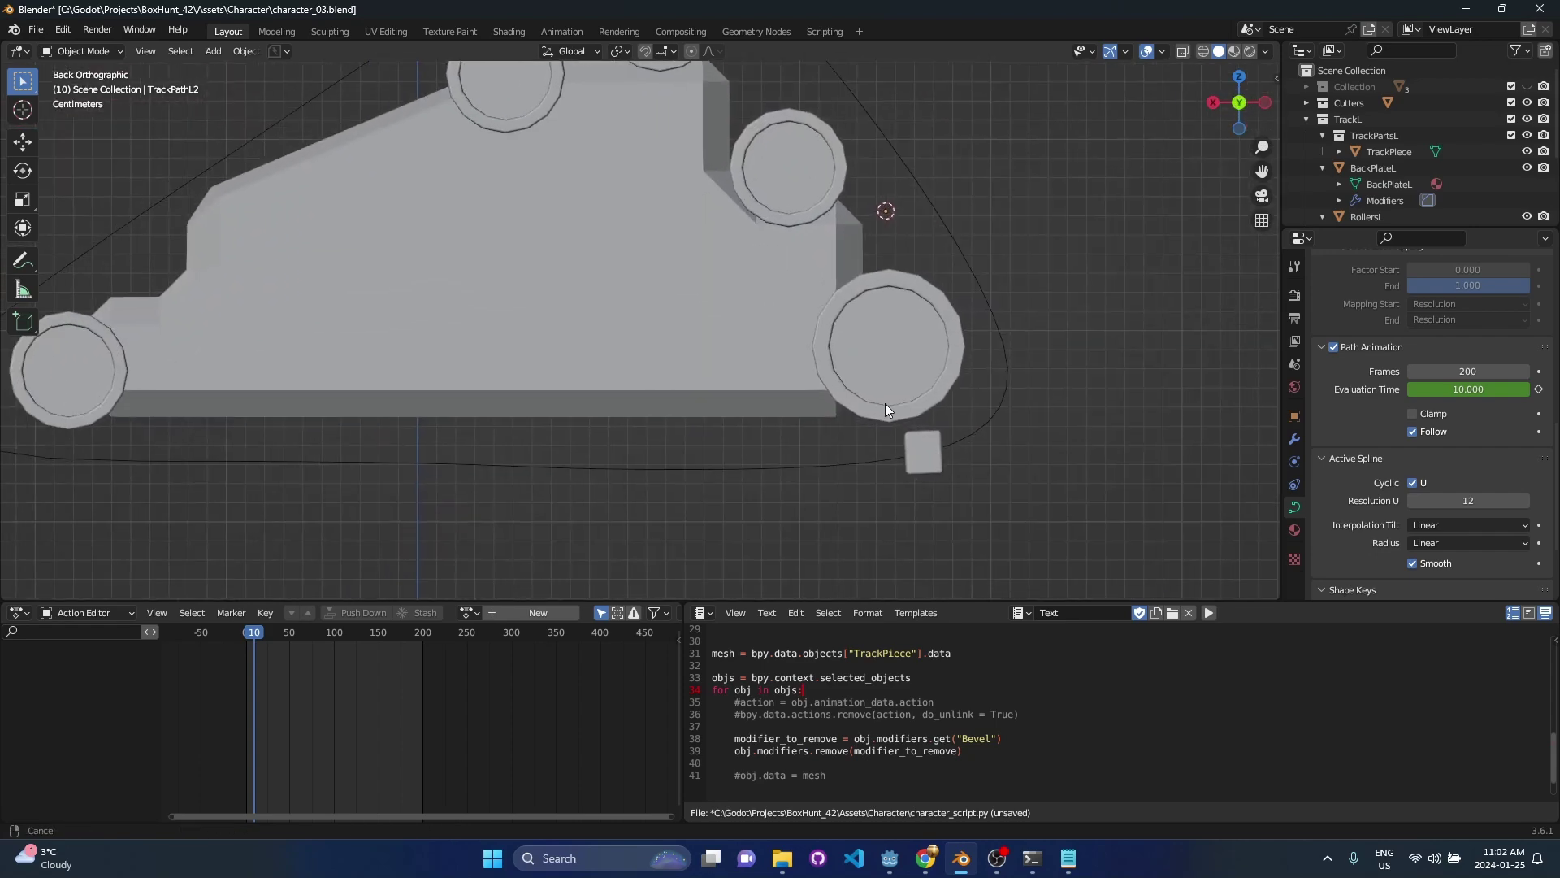
scroll(885, 403, "down", 3)
left_click_drag(272, 637, 279, 639)
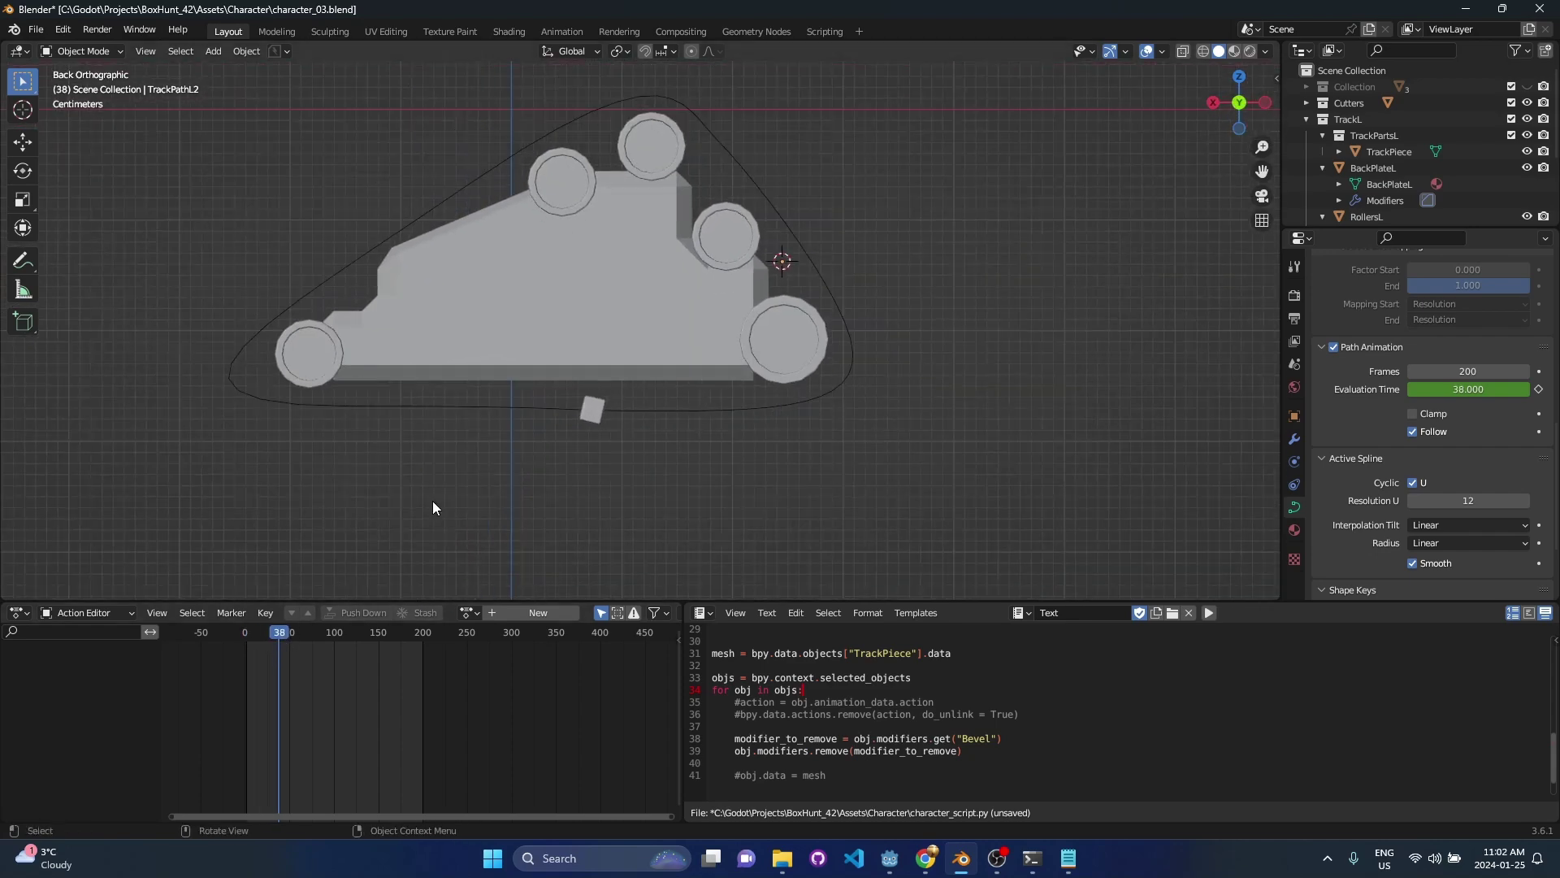
- Rotate TrackPiece's mesh about the global Y axis in Edit Mode until it lies parallel to the lower part of the path
scroll(540, 456, "up", 3)
left_click(609, 456)
scroll(718, 432, "down", 3)
key("Tab")
scroll(718, 439, "up", 5)
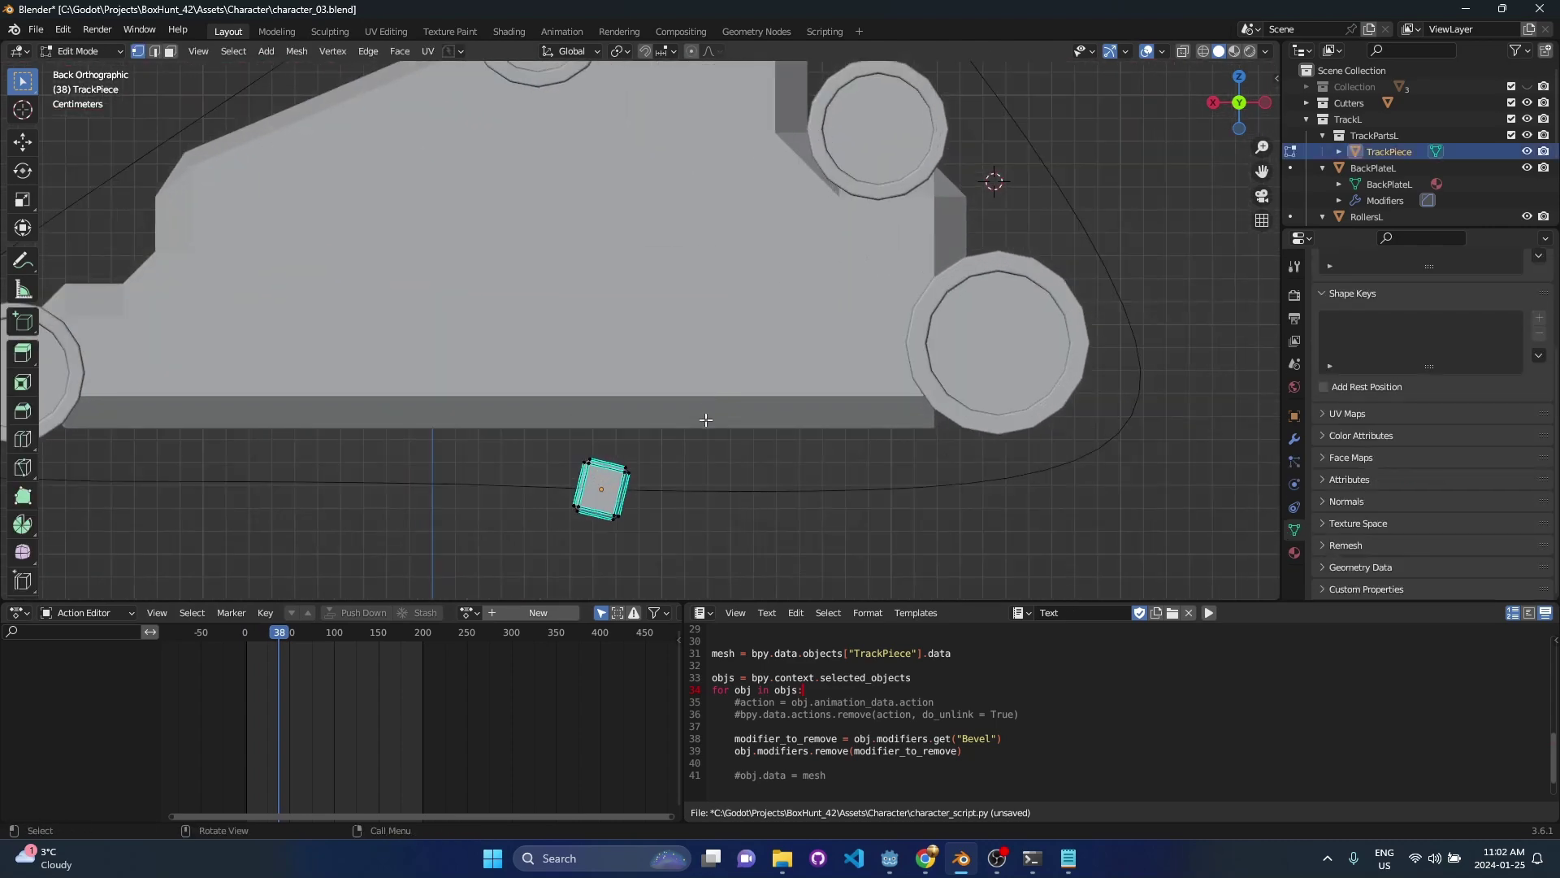
key("r")
key("x")
key("y")
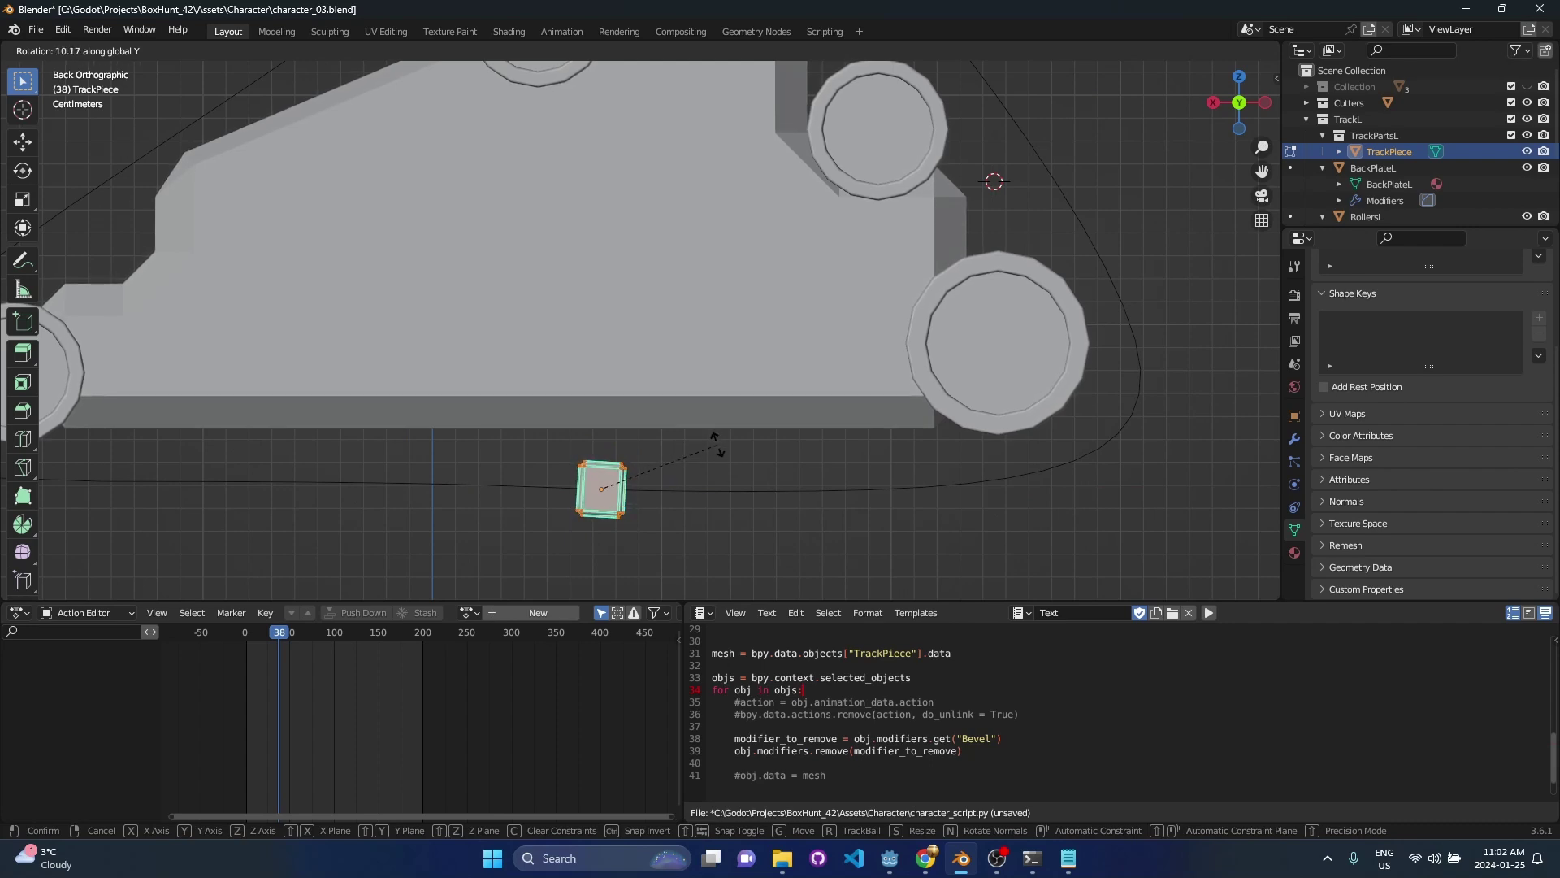
left_click(715, 444)
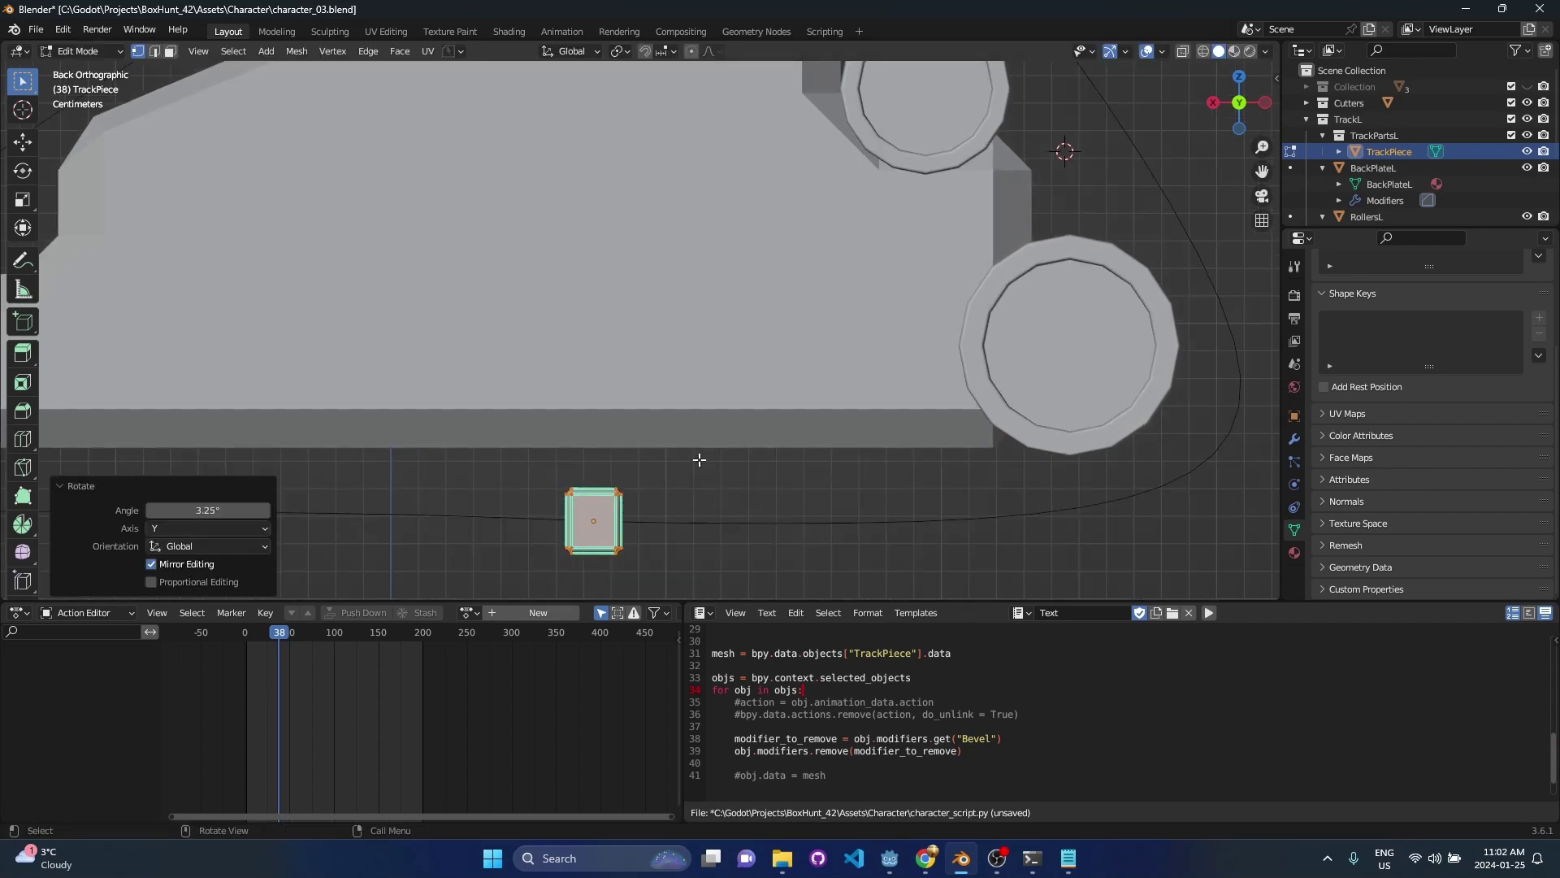
scroll(697, 455, "down", 2)
key("Tab")
- Scrub the timeline to check the piece's orientation along the path, return to the start of the animation and save the project
left_click_drag(298, 636, 352, 638)
scroll(611, 350, "down", 2)
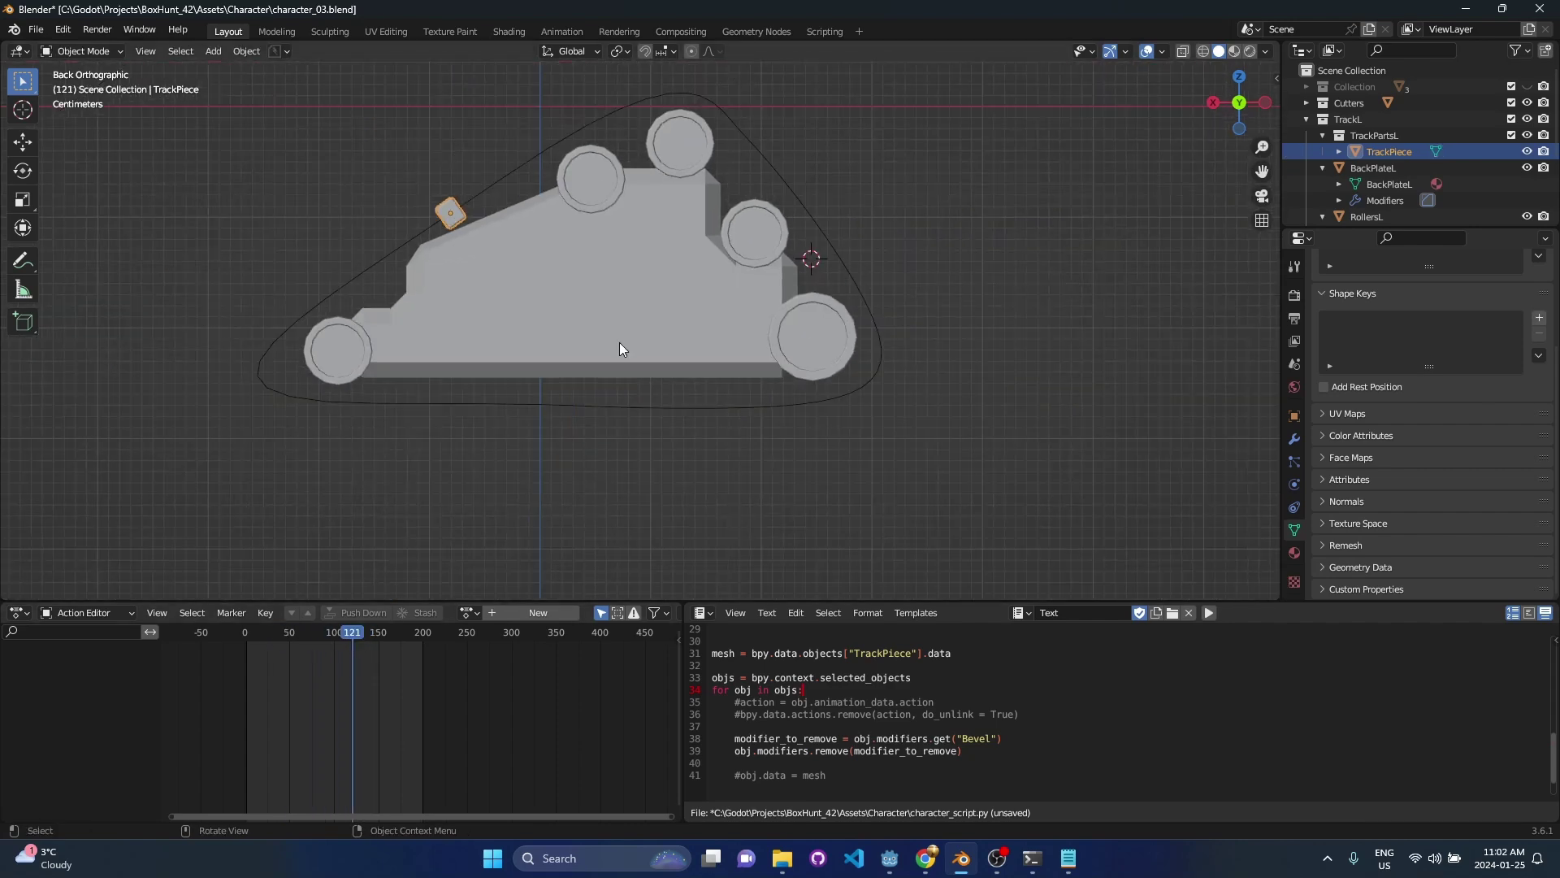
middle_click_drag(614, 374, 626, 440, "shift")
left_click_drag(354, 632, 246, 637)
key("ctrl+s")
scroll(858, 370, "up", 2)
middle_click_drag(858, 370, 822, 331, "shift")
scroll(838, 321, "down", 2)
- Enlarge the animation area and bake TrackPiece's action for frames 1 to 200 with Visual Keying and Clear Parents, using Object data
left_click_drag(683, 637, 792, 524)
left_click(821, 317)
scroll(820, 358, "up", 4)
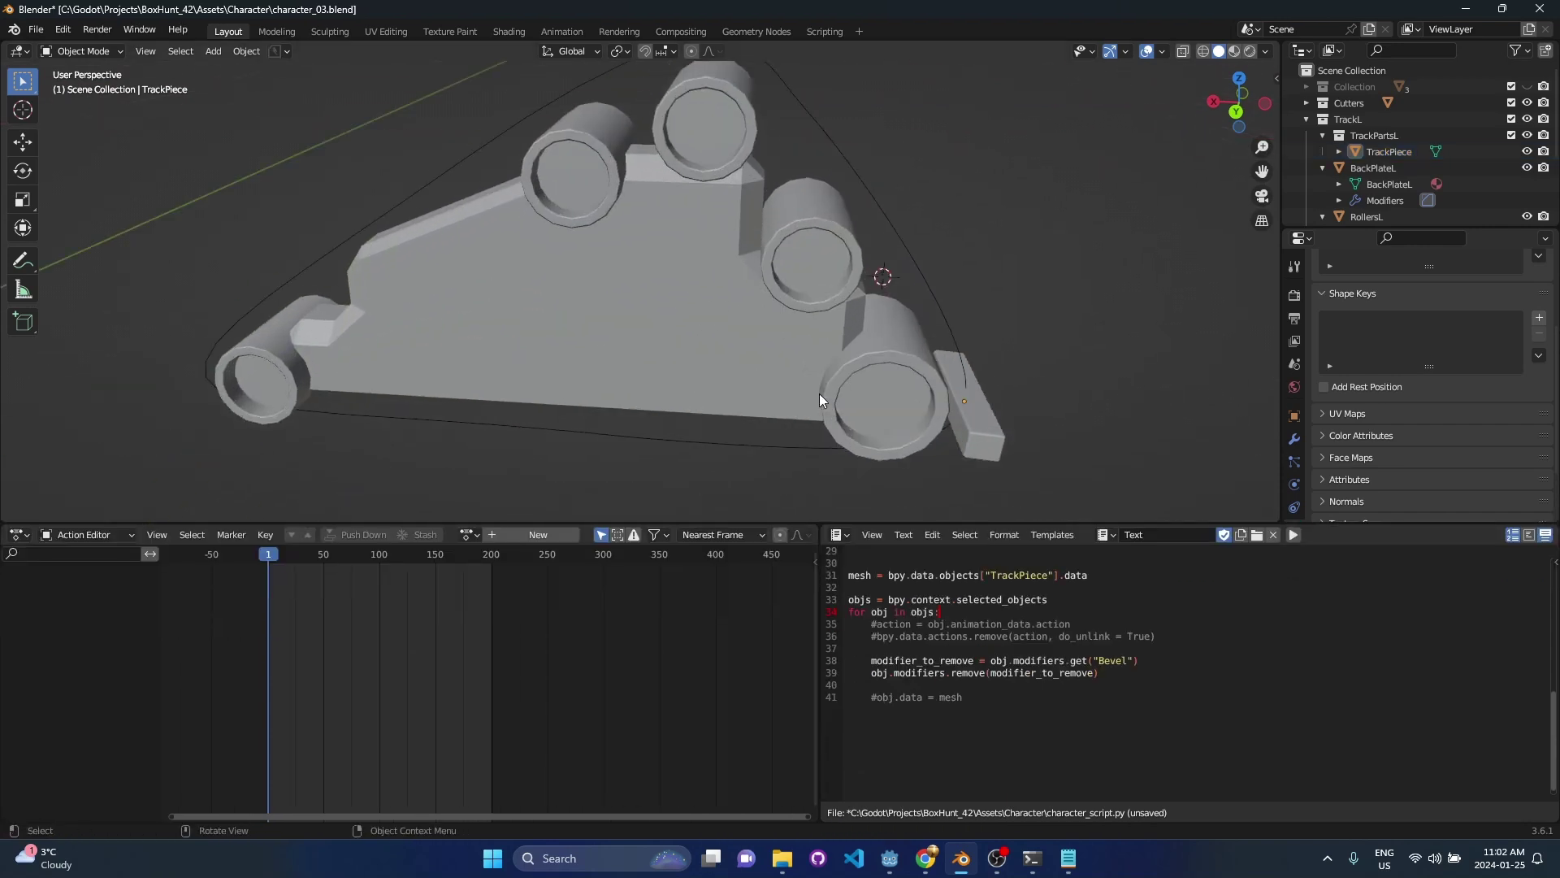
left_click(982, 392)
left_click(248, 51)
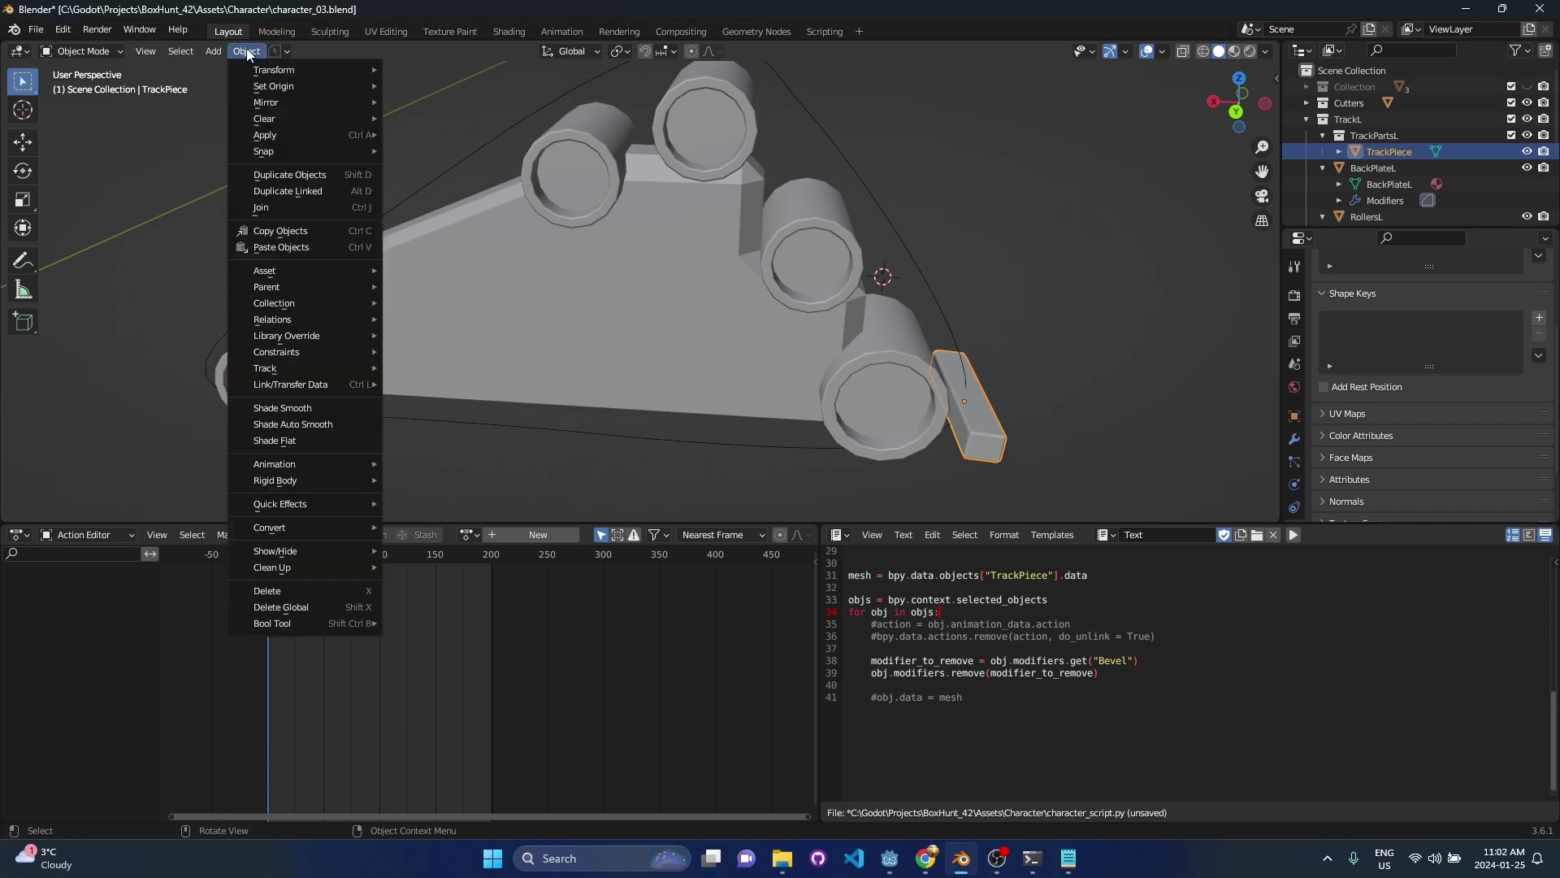
mouse_move(318, 464)
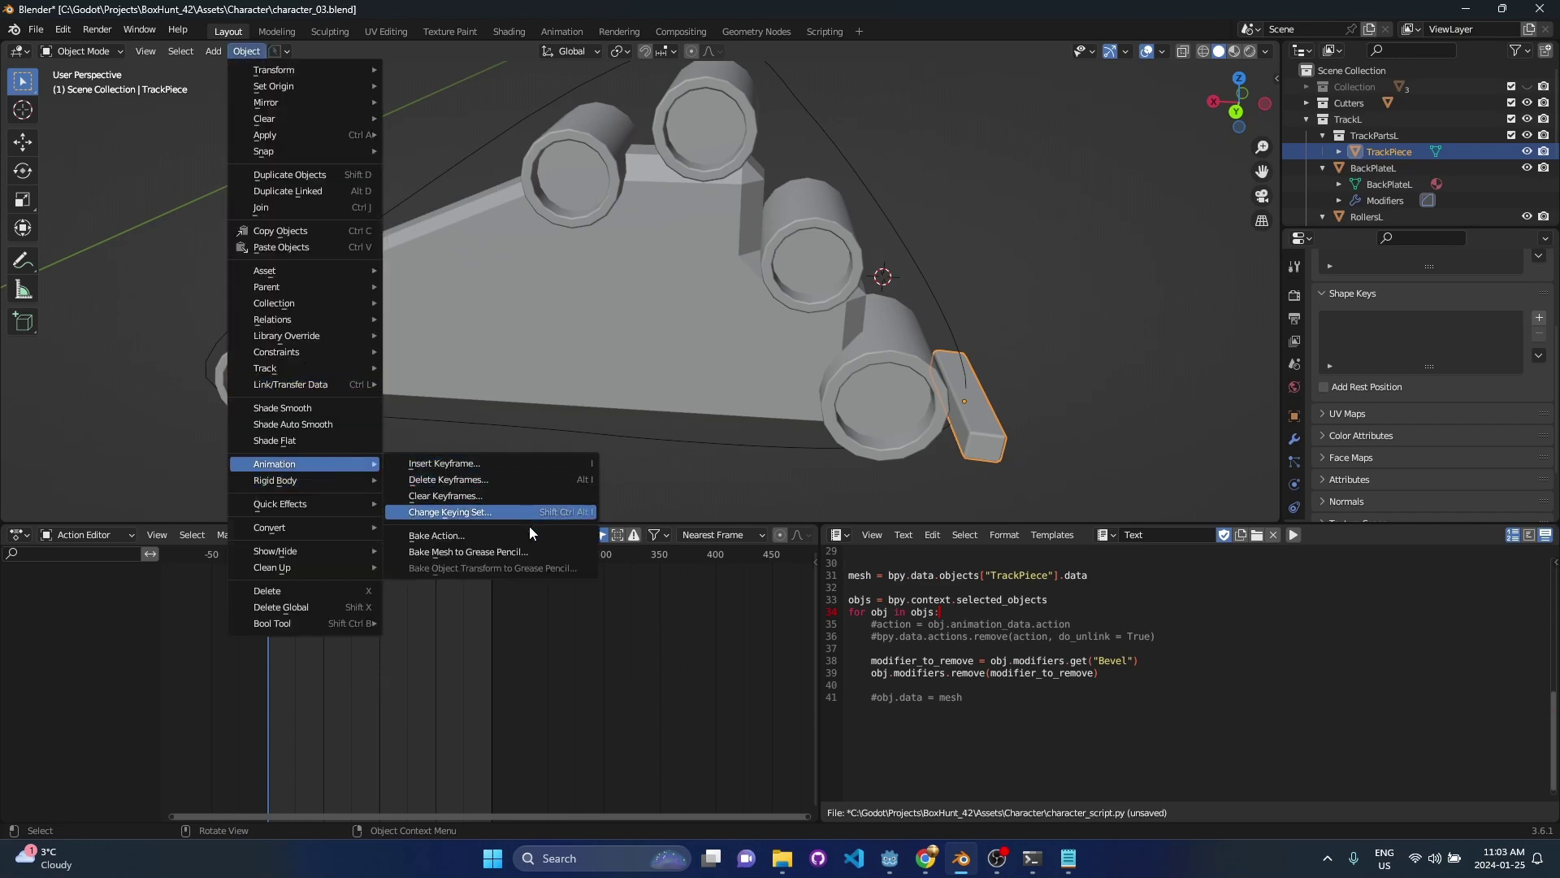
left_click(488, 535)
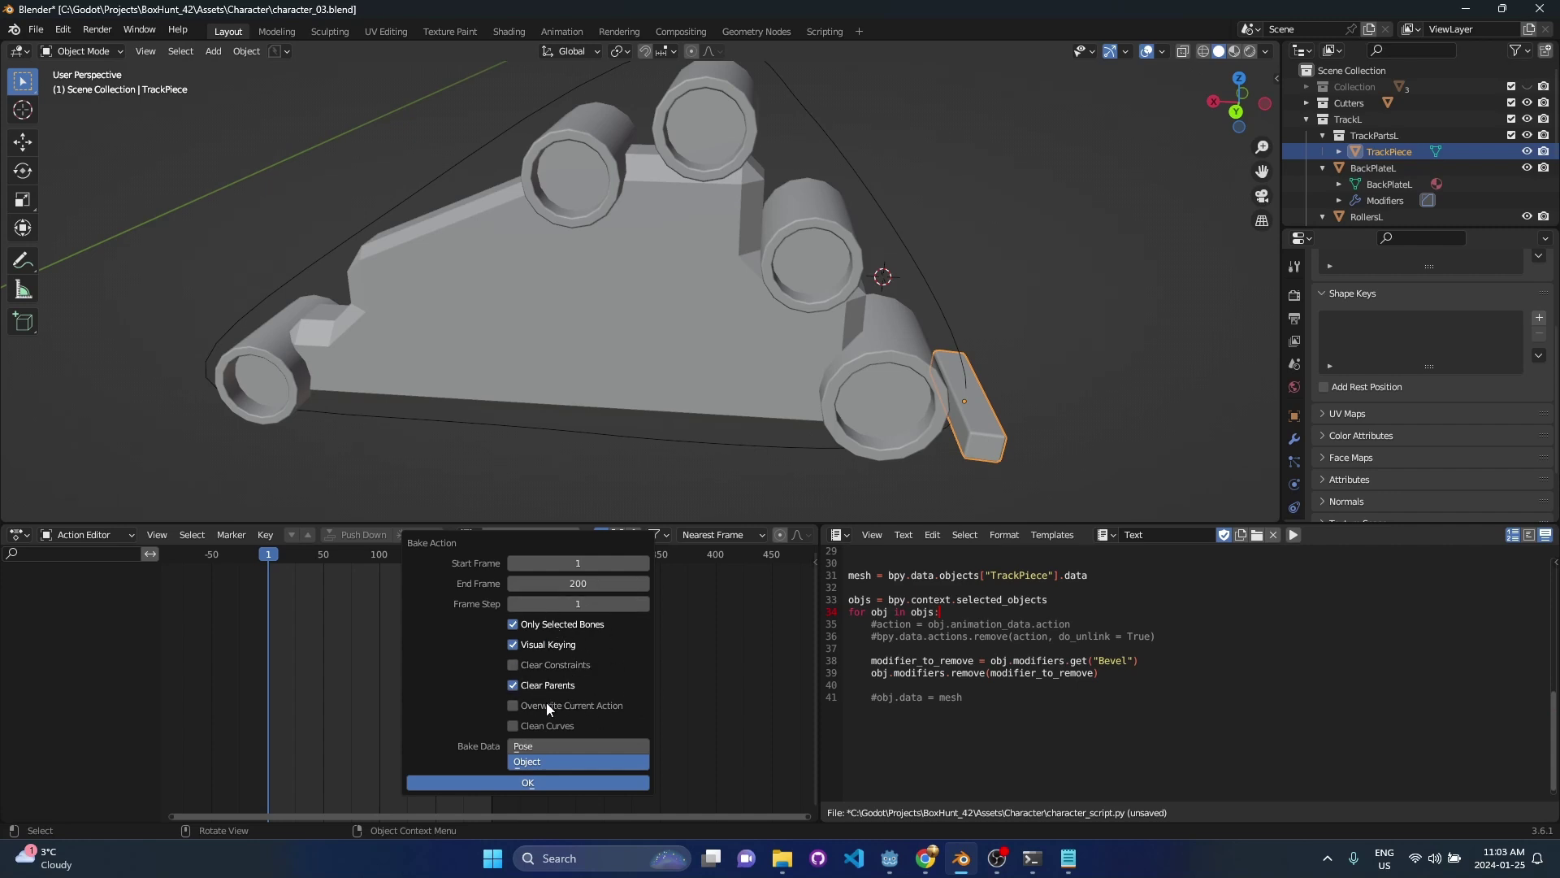
left_click(531, 783)
- Widen the Action Editor and fit TrackPiece's full range of baked keyframes in it
middle_click_drag(902, 435, 883, 405)
mouse_move(281, 559)
left_mouse_down()
mouse_move(491, 566)
mouse_move(270, 562)
left_mouse_up()
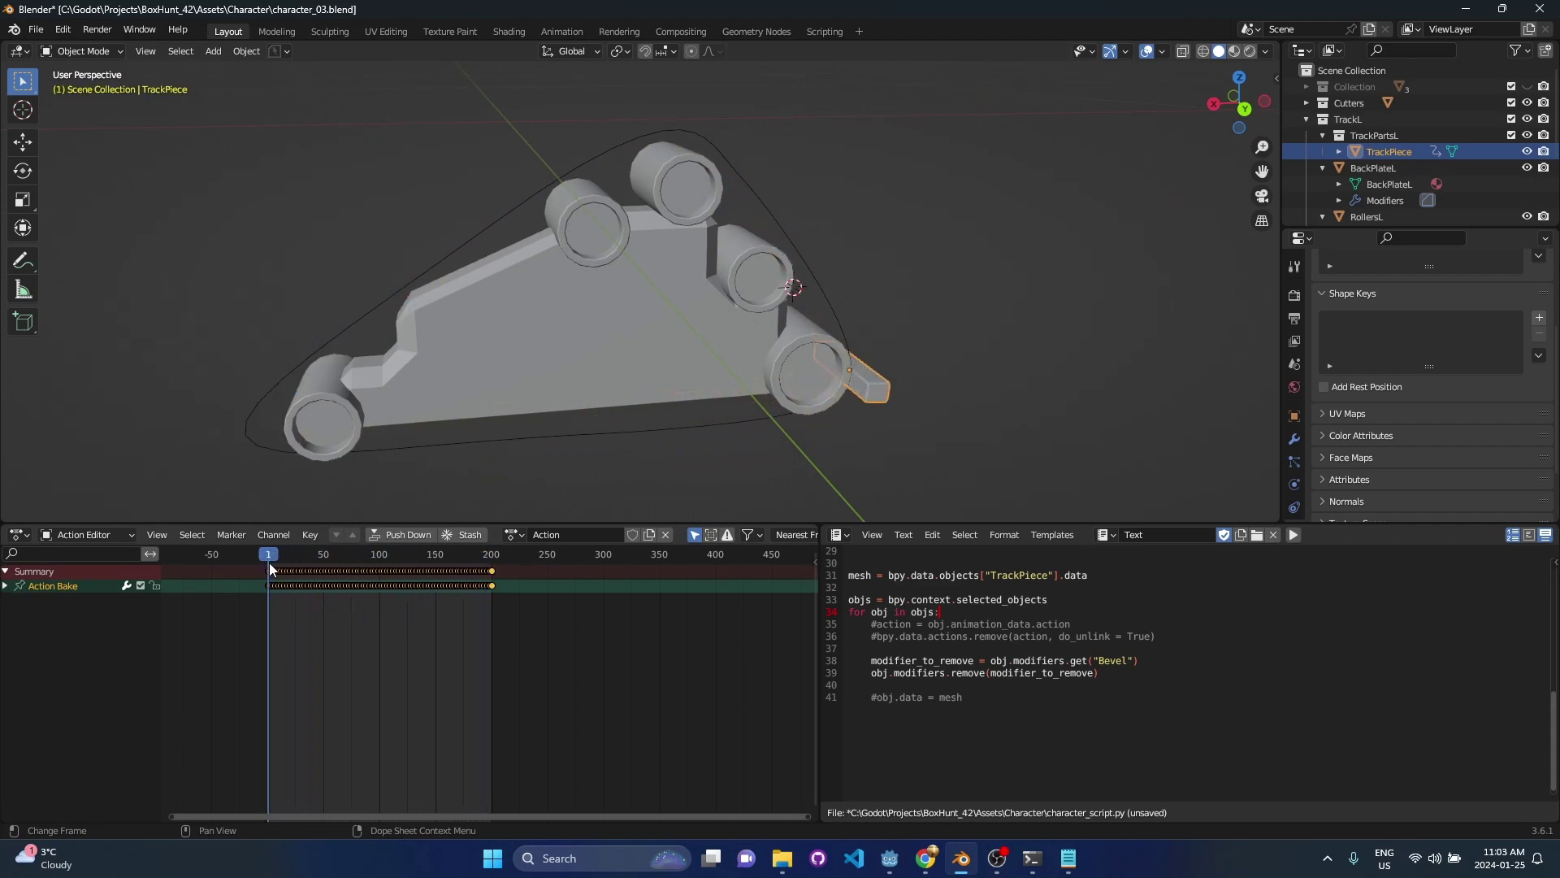
scroll(310, 597, "up", 3, "ctrl")
scroll(358, 605, "up", 1, "ctrl")
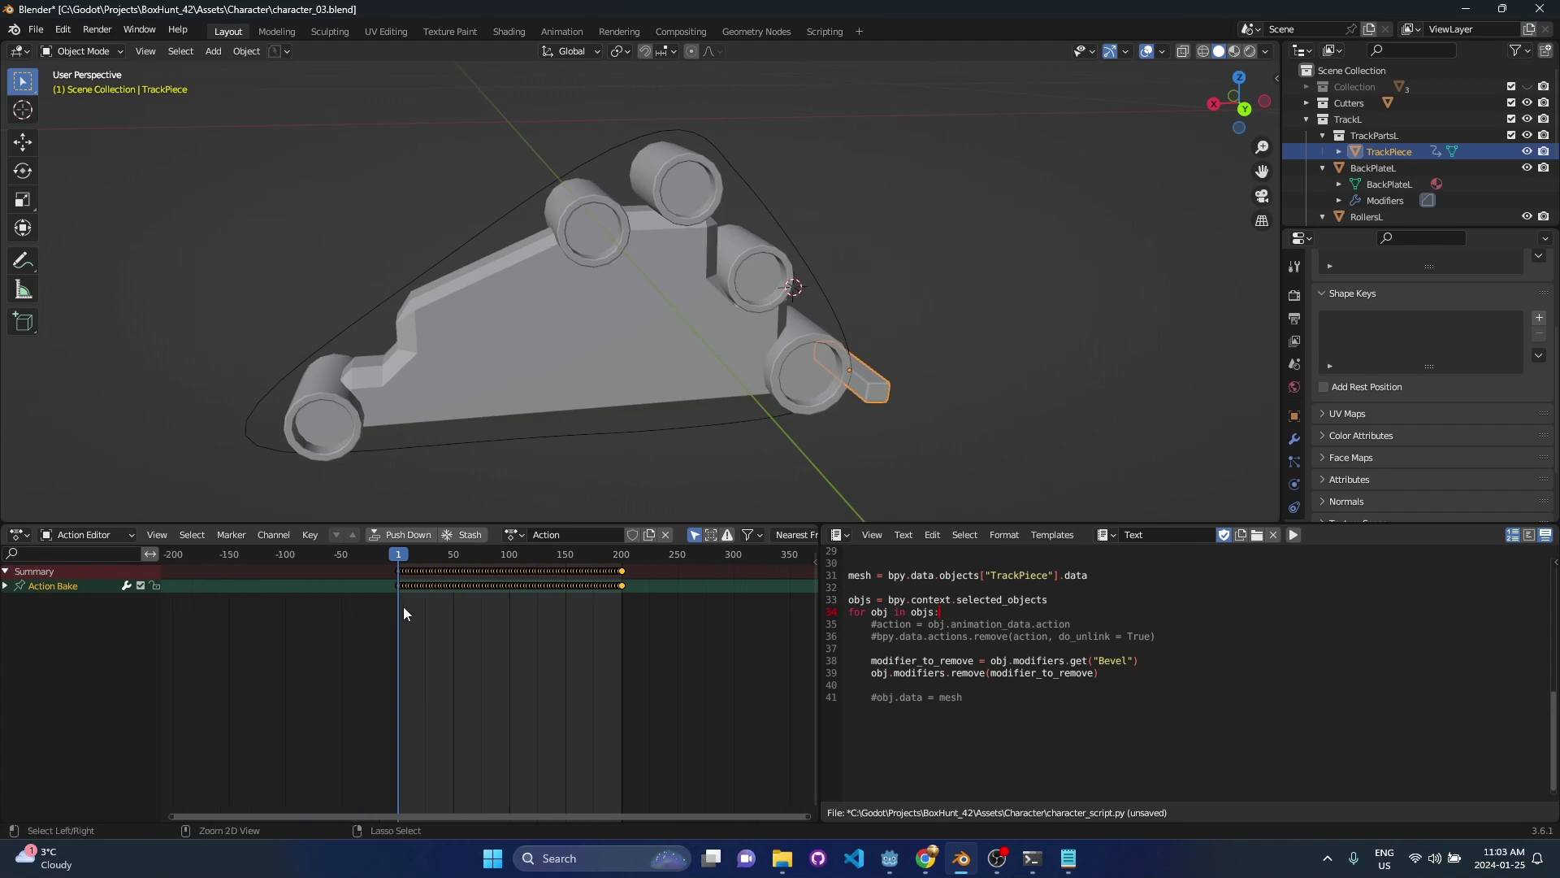
scroll(414, 601, "down", 6, "ctrl")
scroll(382, 747, "up", 4, "ctrl")
scroll(363, 623, "down", 3, "ctrl")
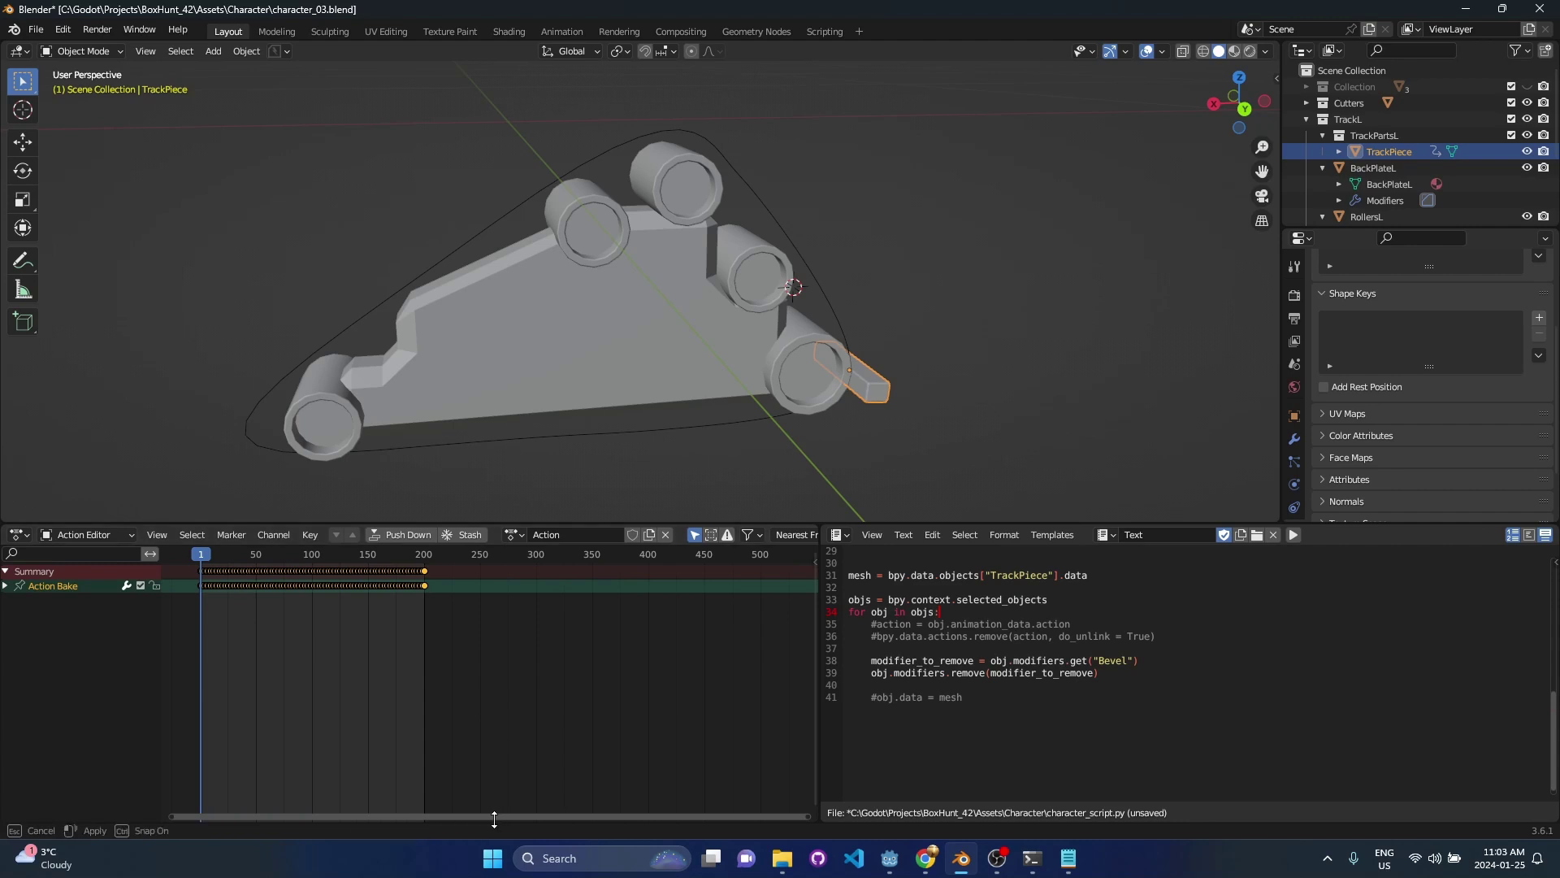
left_click_drag(819, 636, 1147, 636)
scroll(369, 608, "down", 2, "ctrl")
middle_click_drag(824, 411, 874, 392)
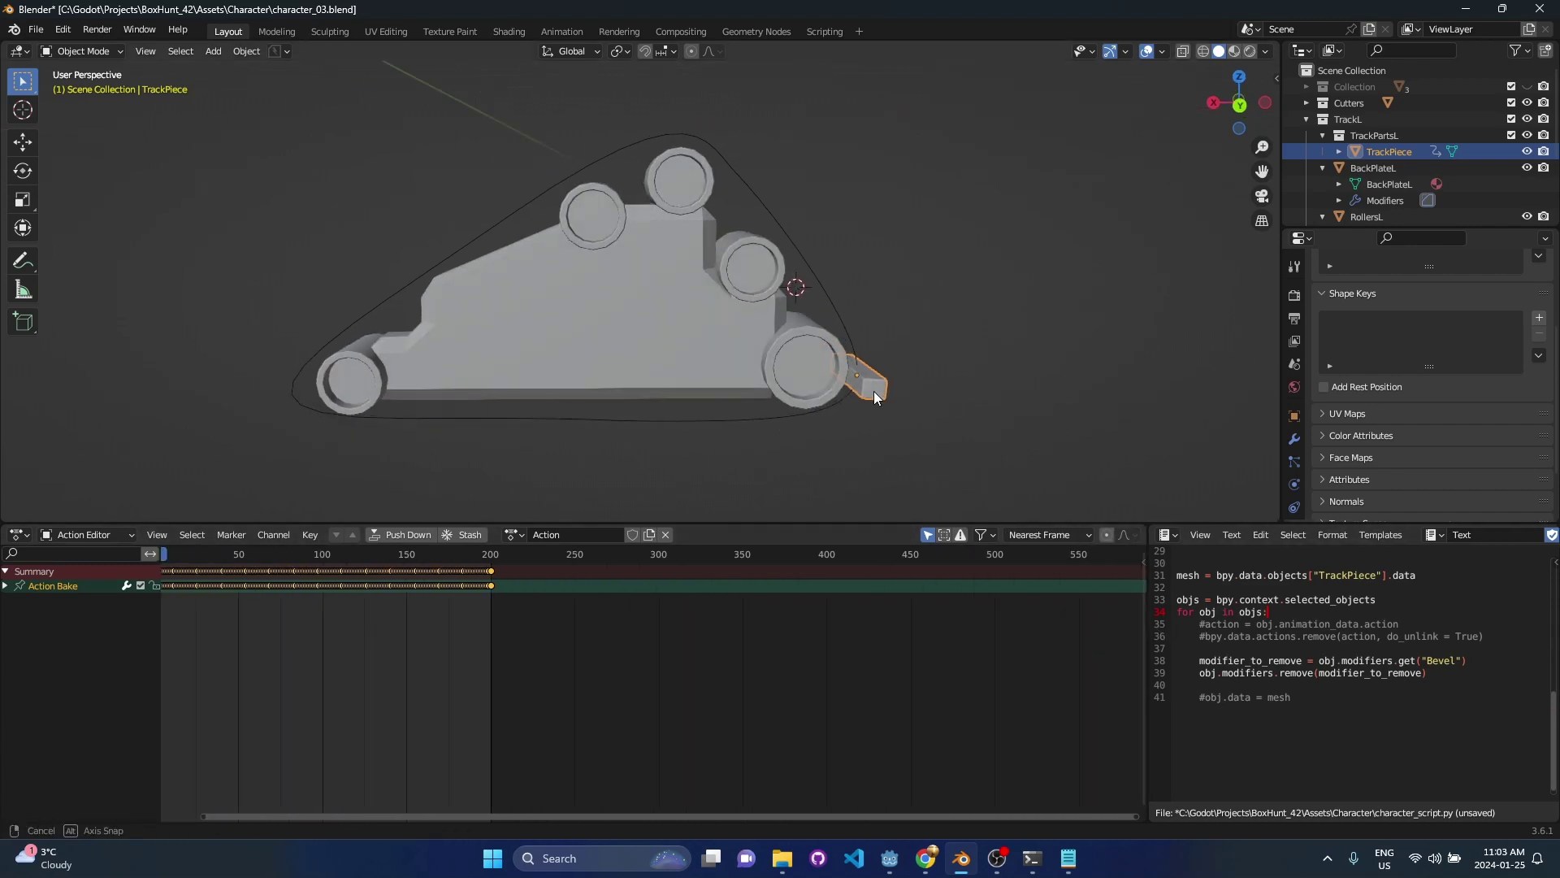
middle_click_drag(559, 411, 685, 421, "shift")
scroll(320, 630, "down", 1)
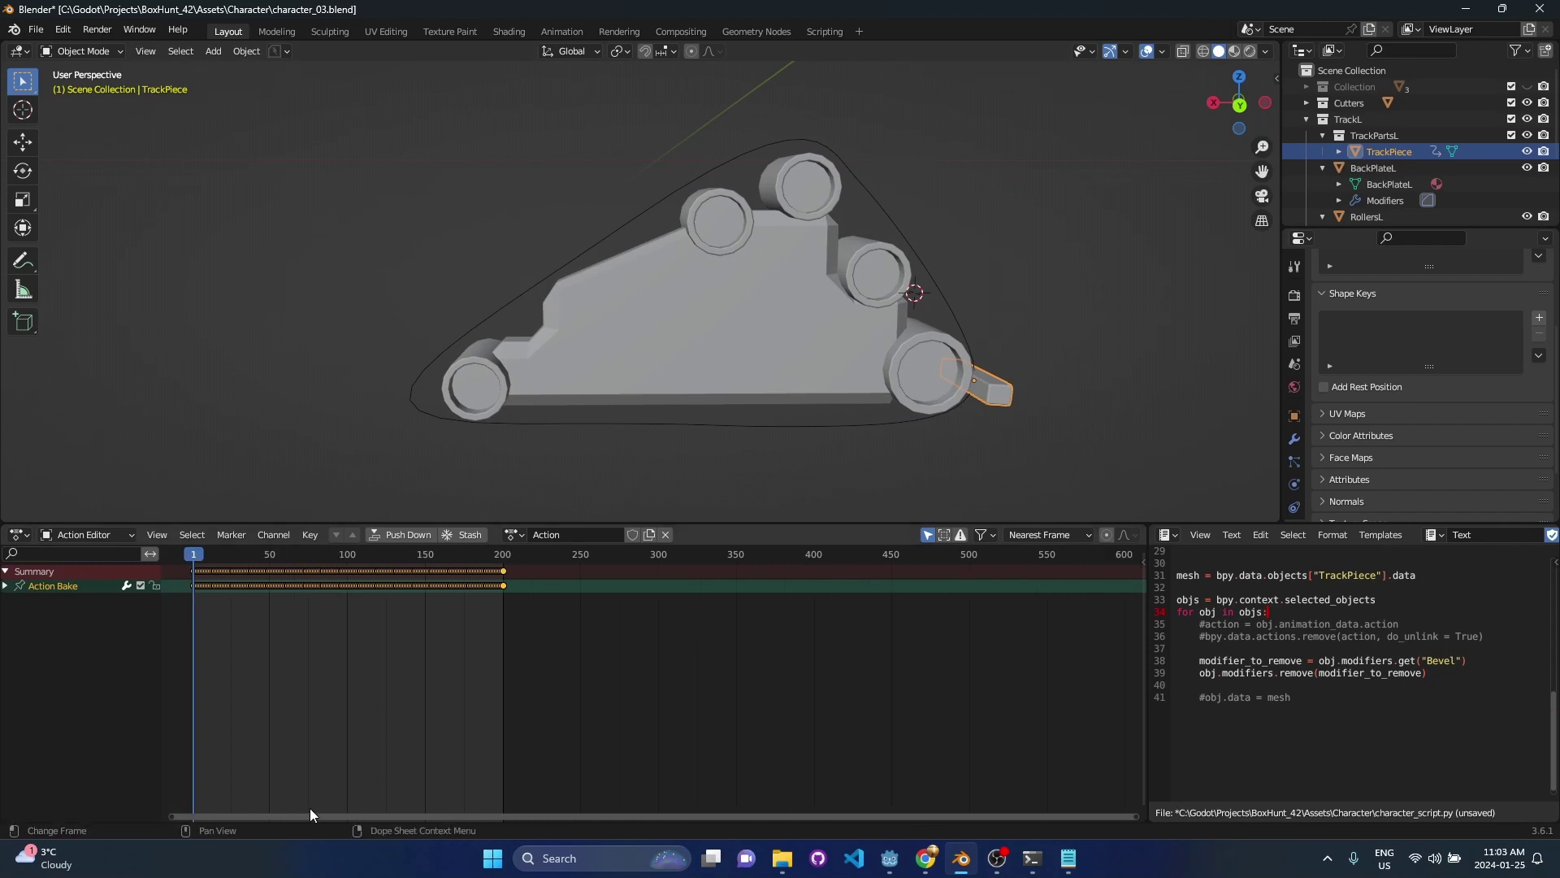
- Duplicate TrackPiece in place and select the copy, TrackPiece.001
left_click(961, 380)
left_click(991, 390)
key("shift+d")
right_click(1032, 360)
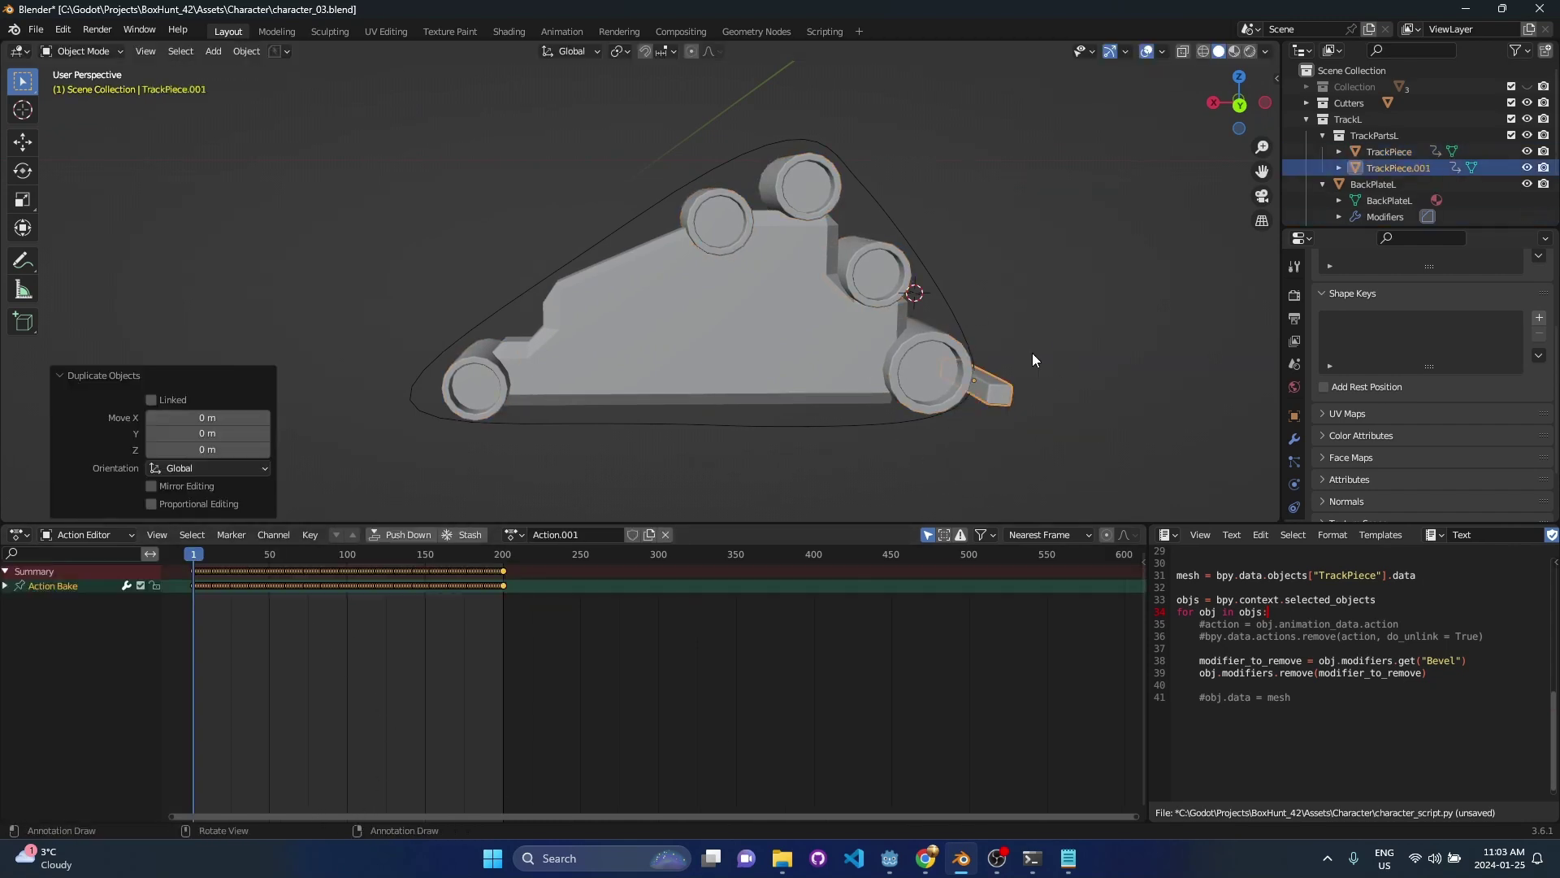
left_click(1400, 167)
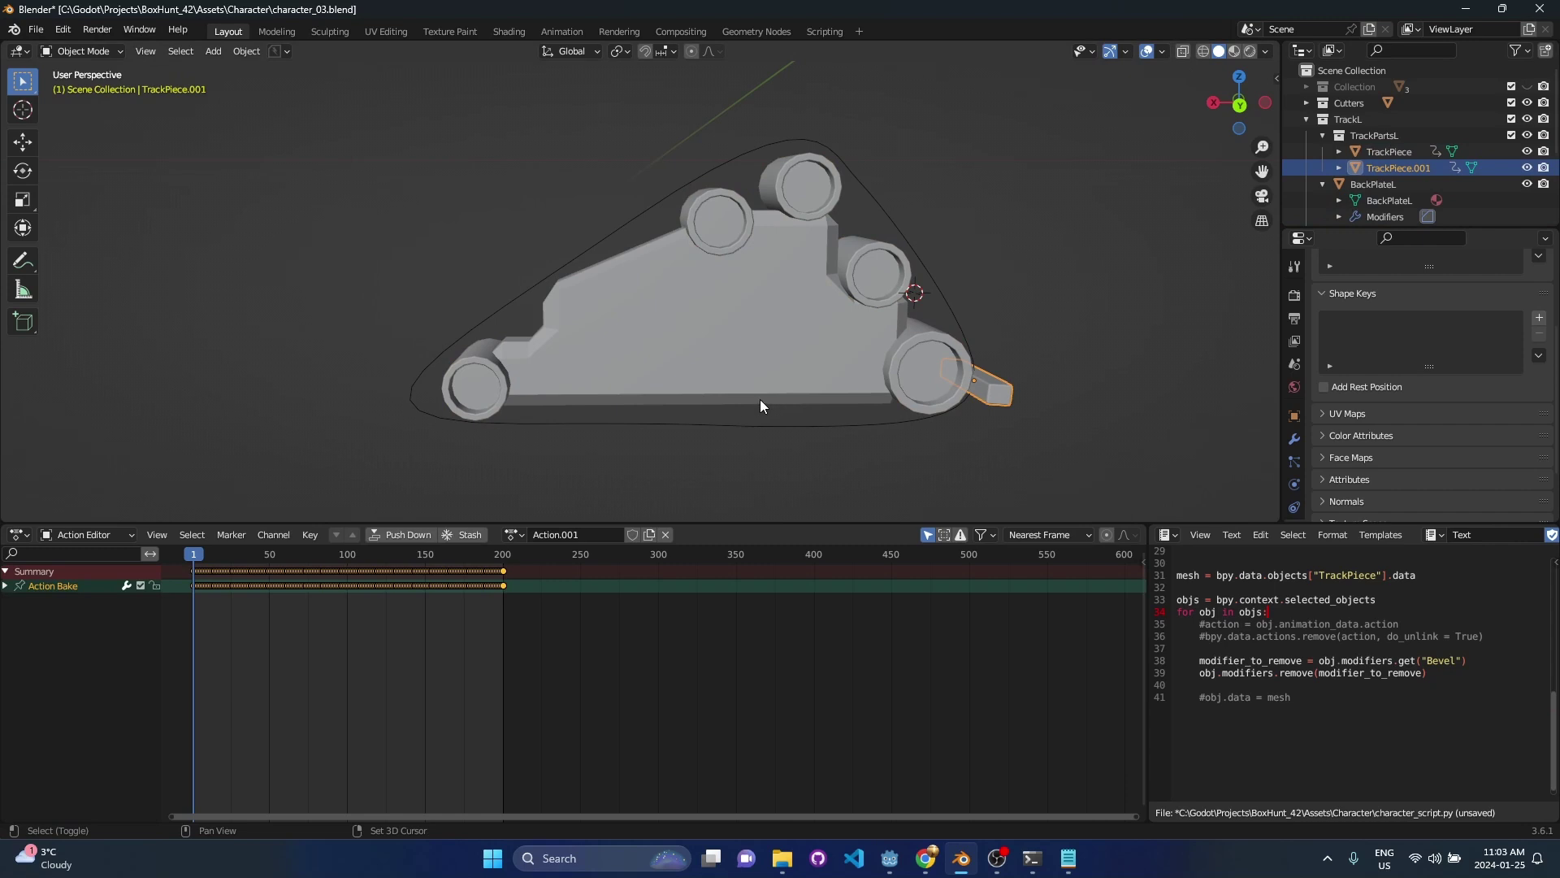
- Shift all keyframes of TrackPiece.001 about 10 frames later and move those beyond frame 200 back to the start of the action
middle_click_drag(802, 413, 778, 361, "shift")
scroll(827, 407, "up", 2)
scroll(406, 624, "up", 3)
middle_click_drag(367, 625, 648, 627)
scroll(650, 628, "up", 2)
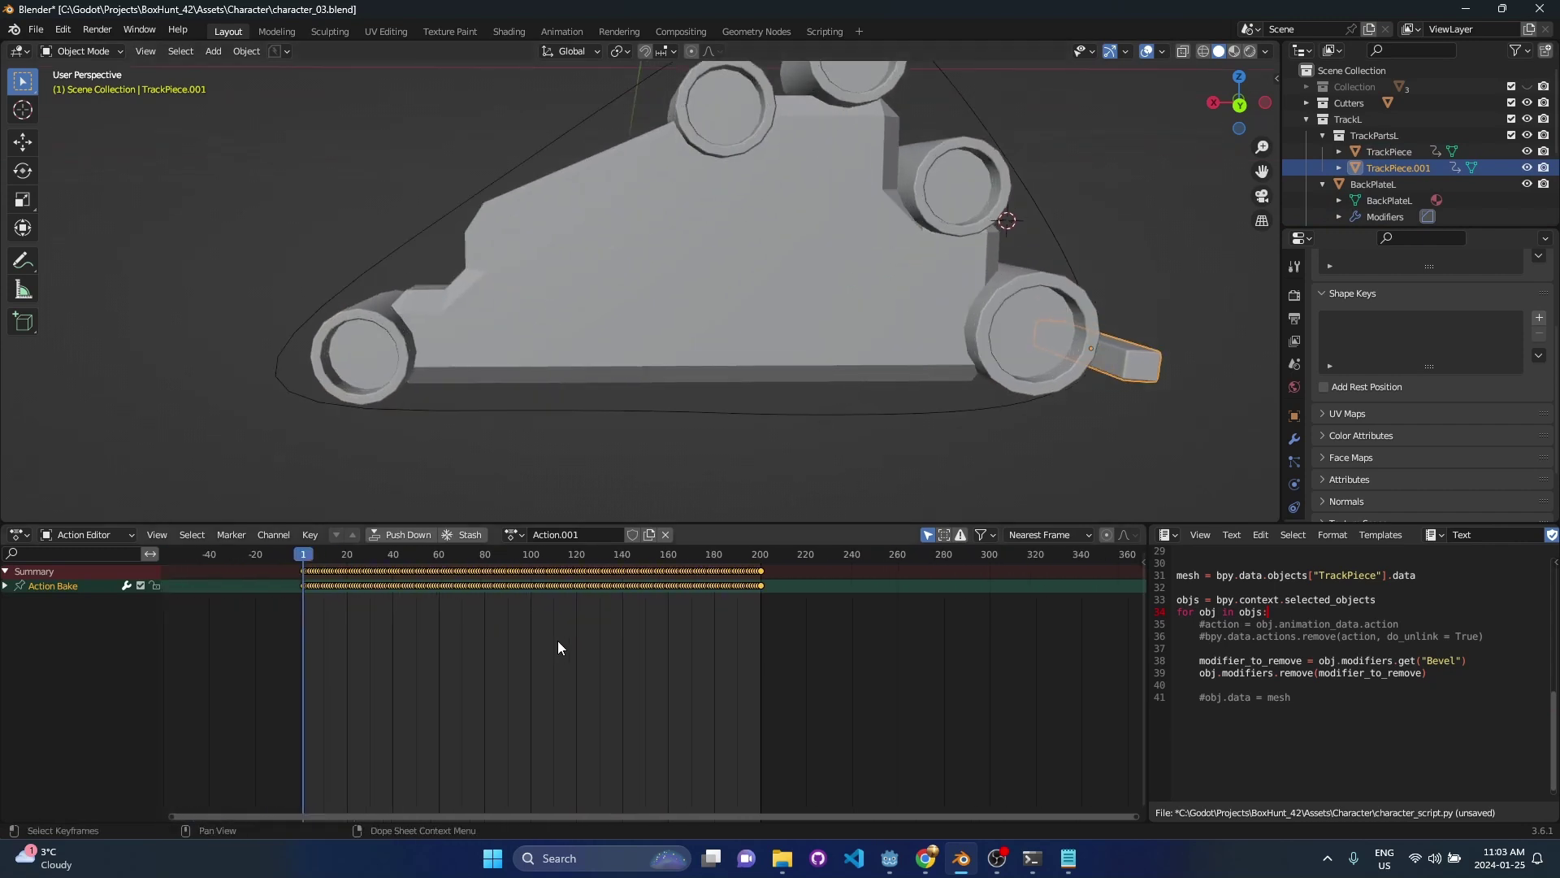
left_click_drag(788, 602, 471, 574)
middle_click_drag(652, 617, 791, 630)
left_click_drag(964, 626, 405, 555)
left_click_drag(504, 585, 528, 586)
left_click_drag(949, 601, 870, 589)
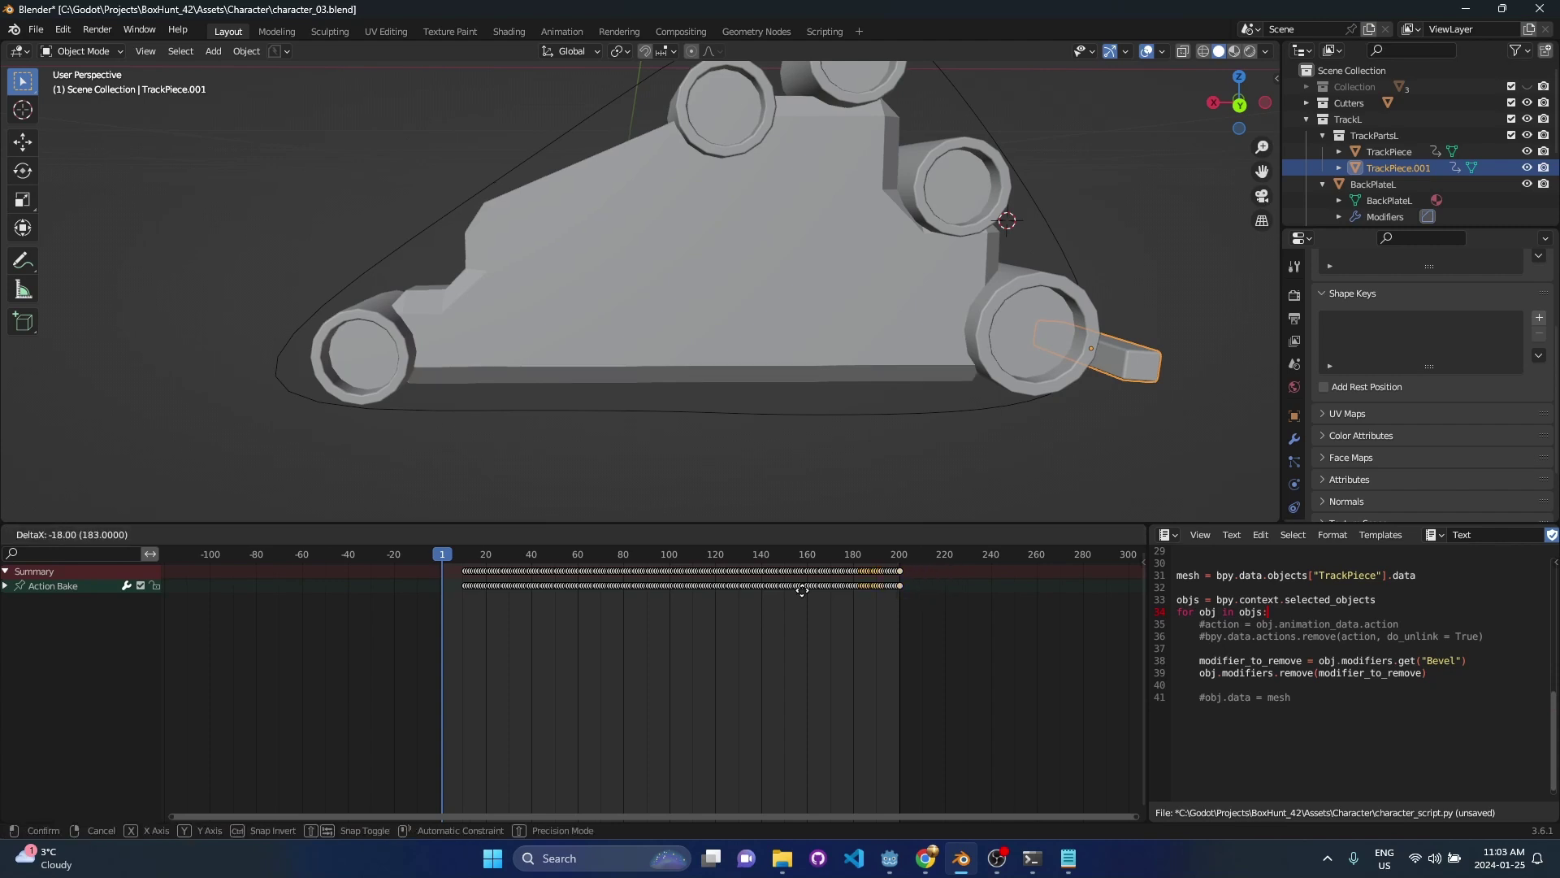
left_click_drag(450, 585, 451, 587)
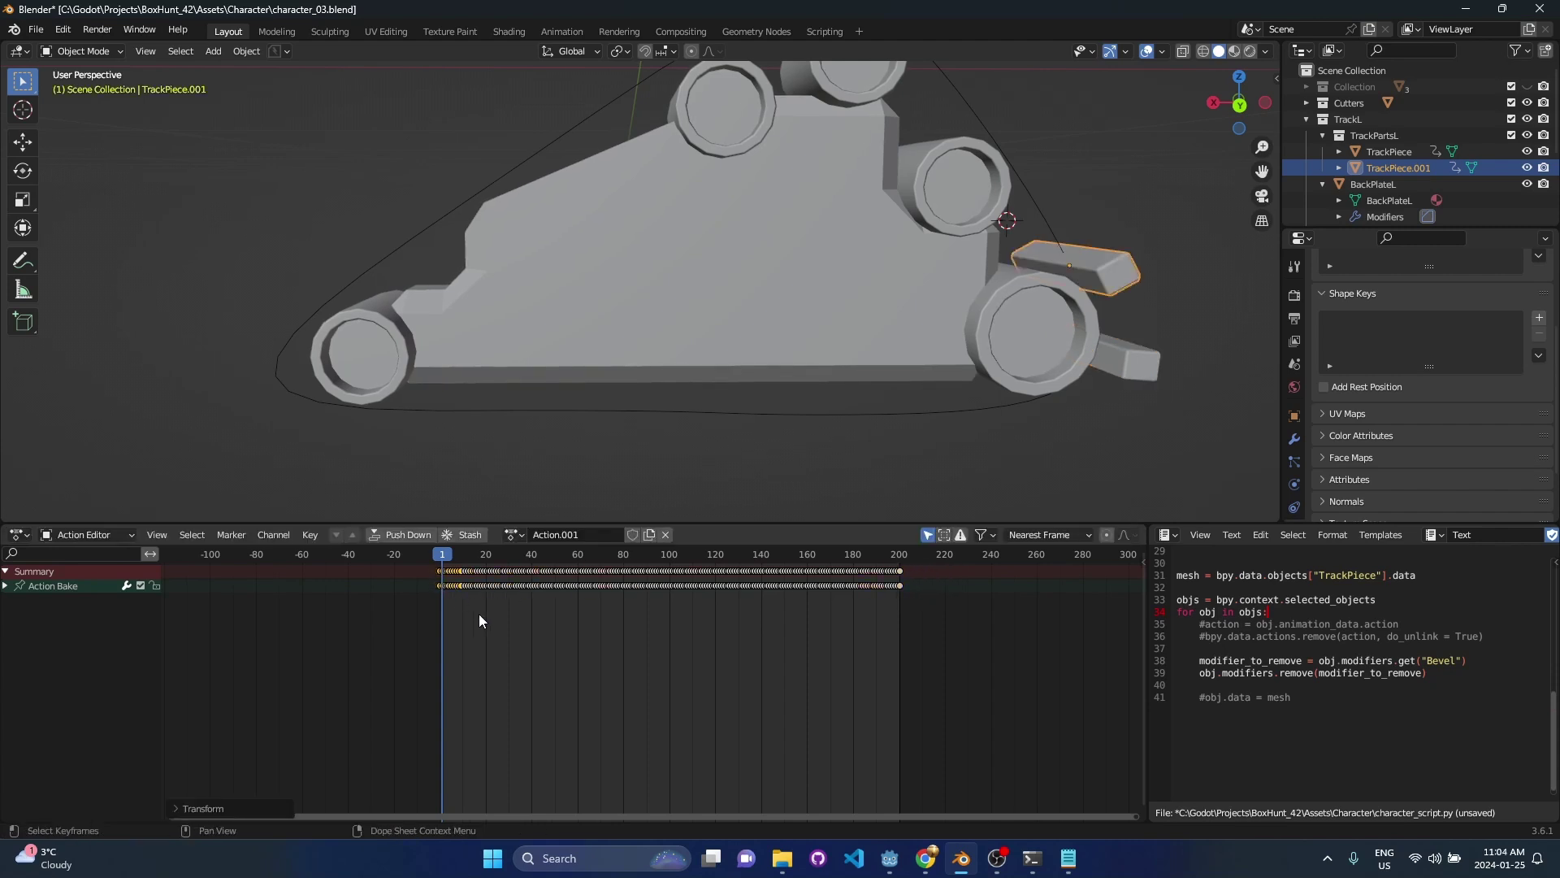
- Play back the animation to check how TrackPiece and TrackPiece.001 travel around the path, and stop playback
key("space")
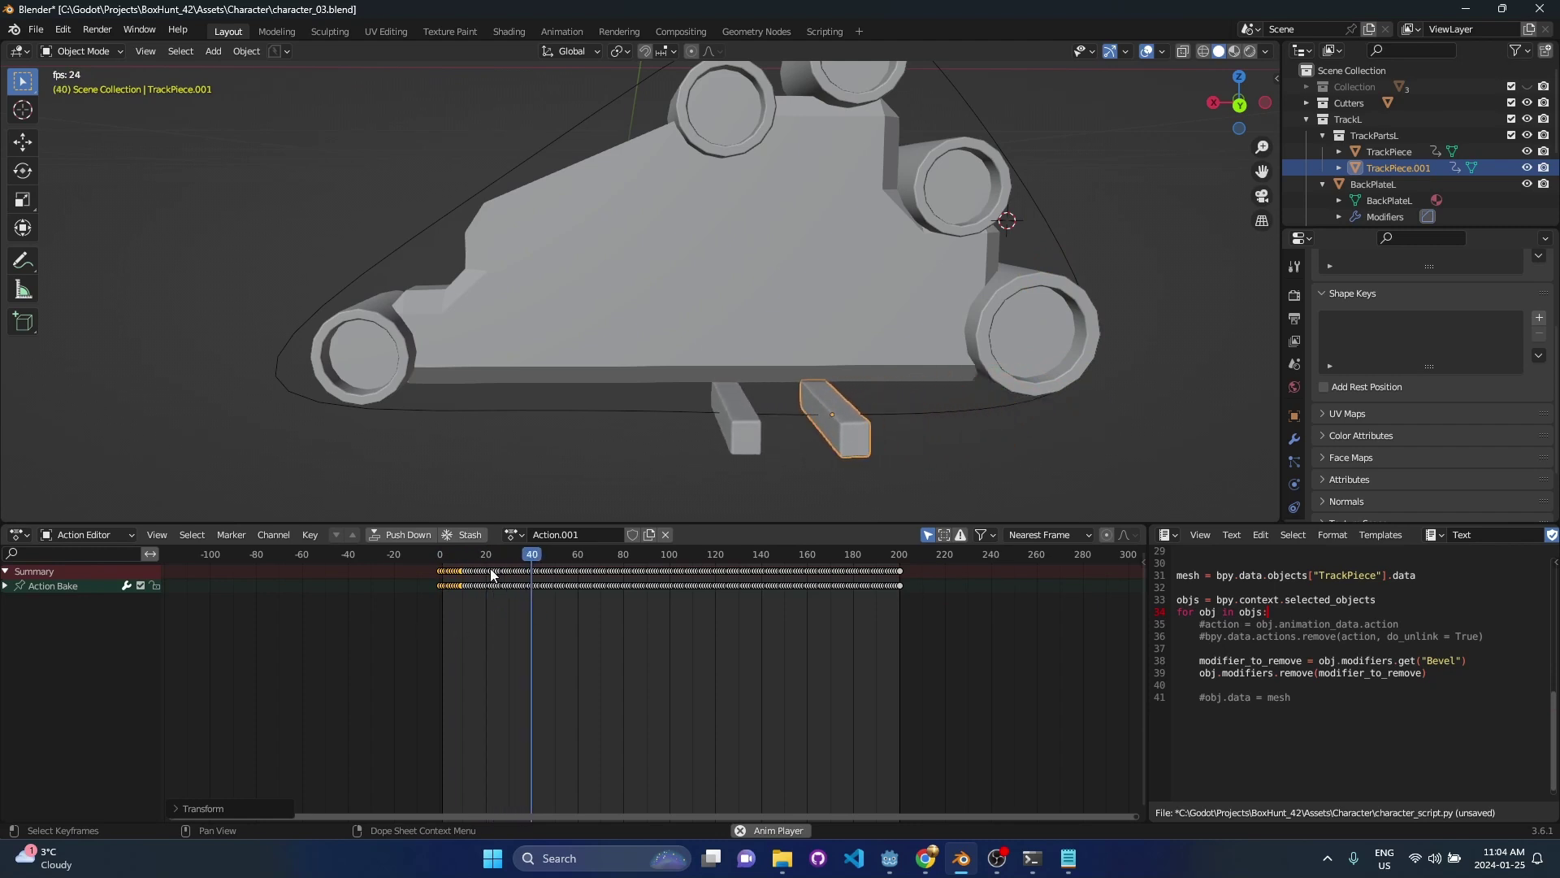
scroll(915, 405, "down", 1)
scroll(772, 355, "down", 1)
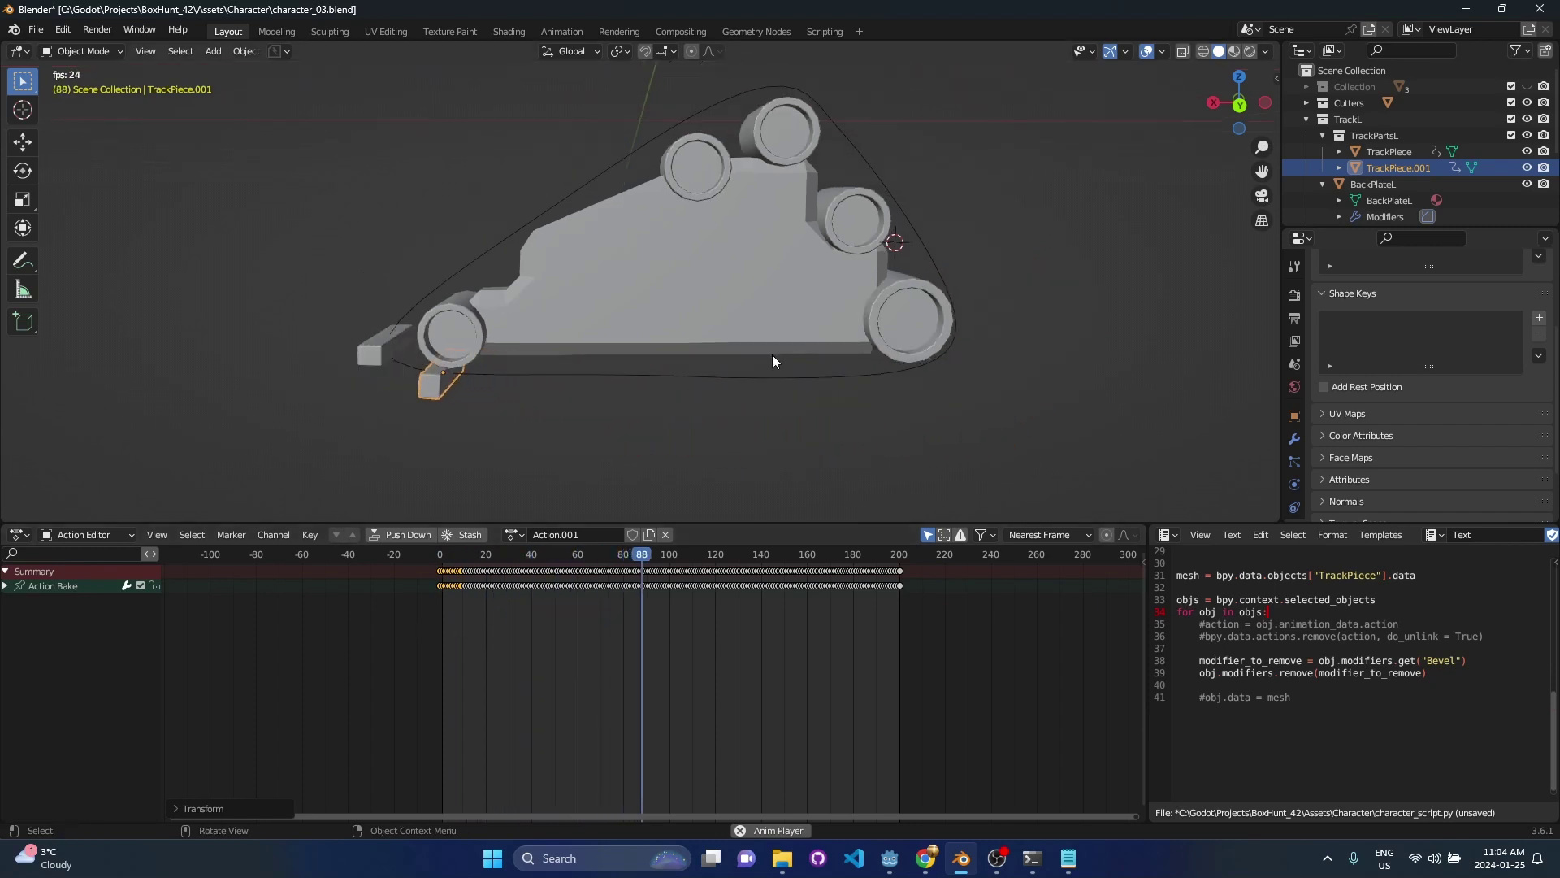
middle_click_drag(772, 354, 784, 359)
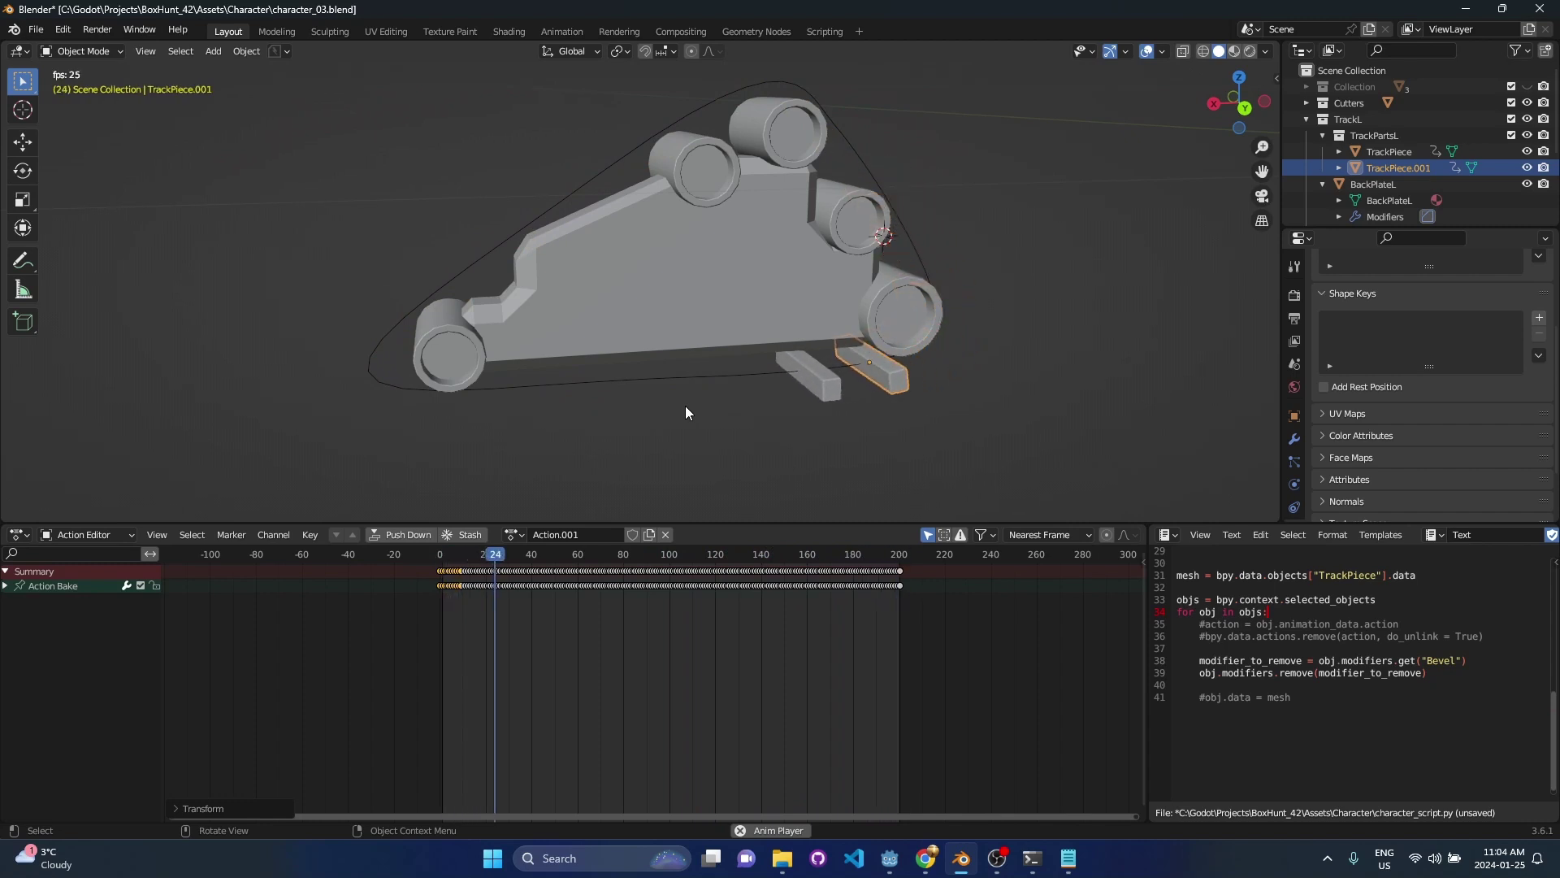
key("space")
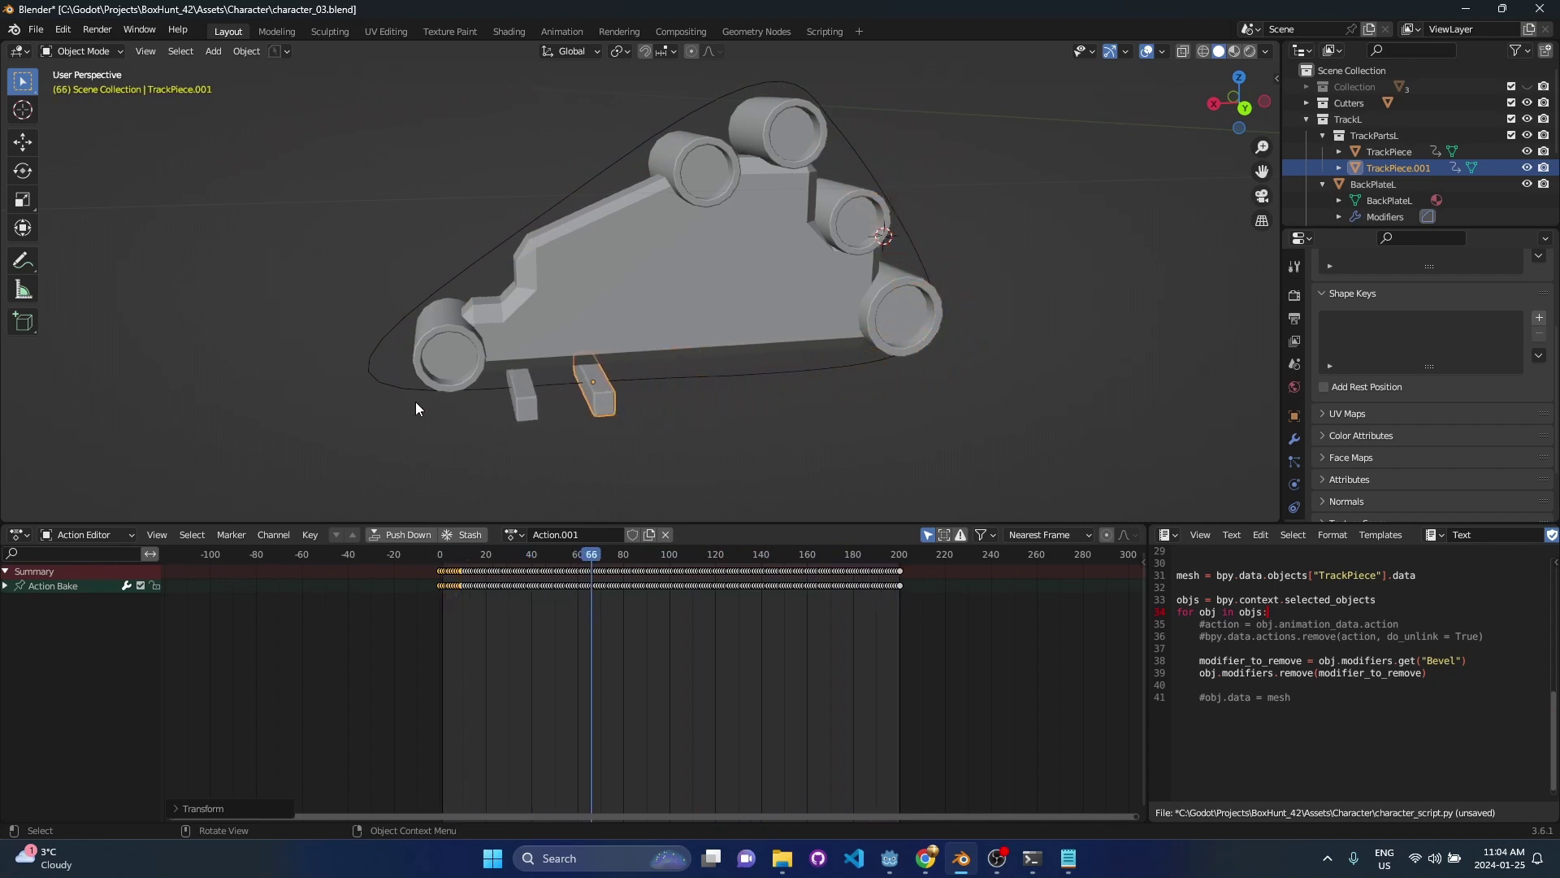
- Select the two track pieces in turn and compare their placement along the underside of the track
middle_click_drag(522, 413, 603, 399)
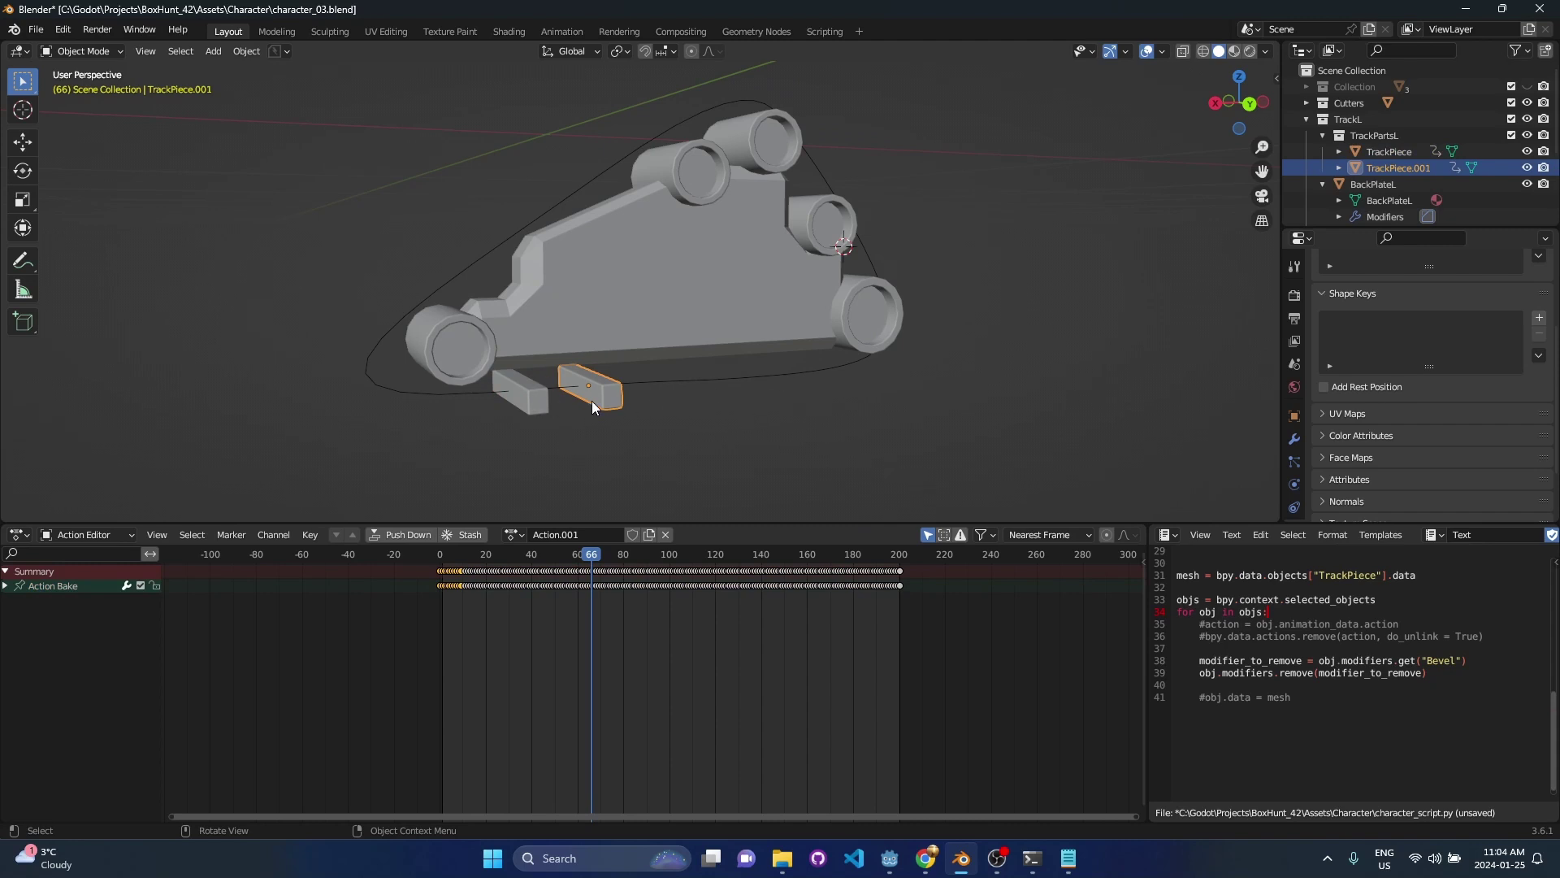
left_click(465, 398)
left_click(520, 398)
left_click(593, 403)
left_click(515, 406)
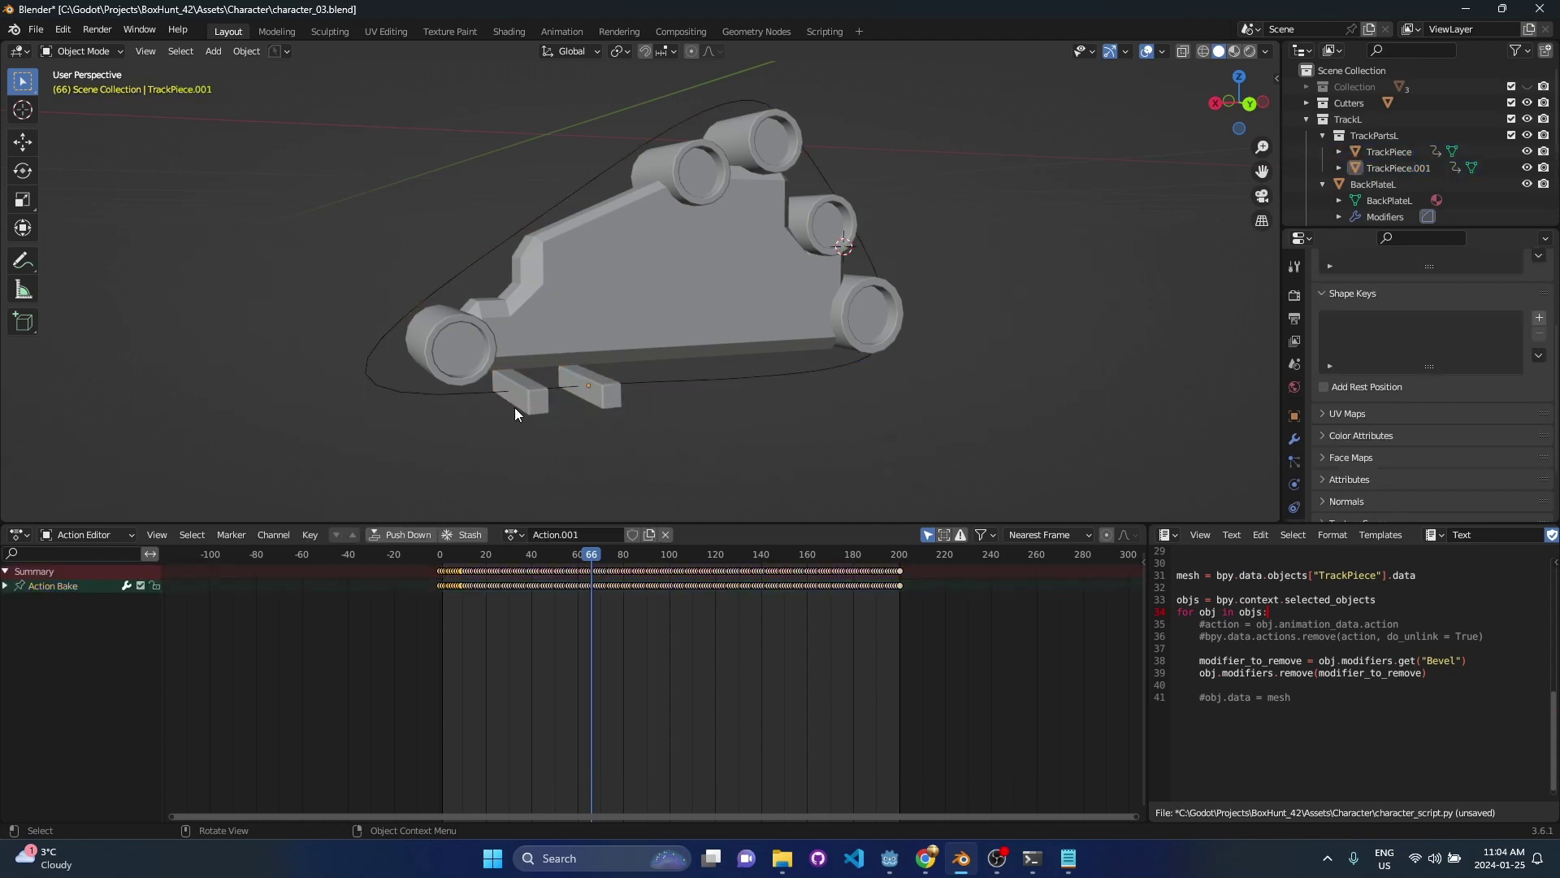
middle_click_drag(667, 431, 716, 439)
scroll(632, 419, "up", 5)
scroll(624, 355, "down", 4)
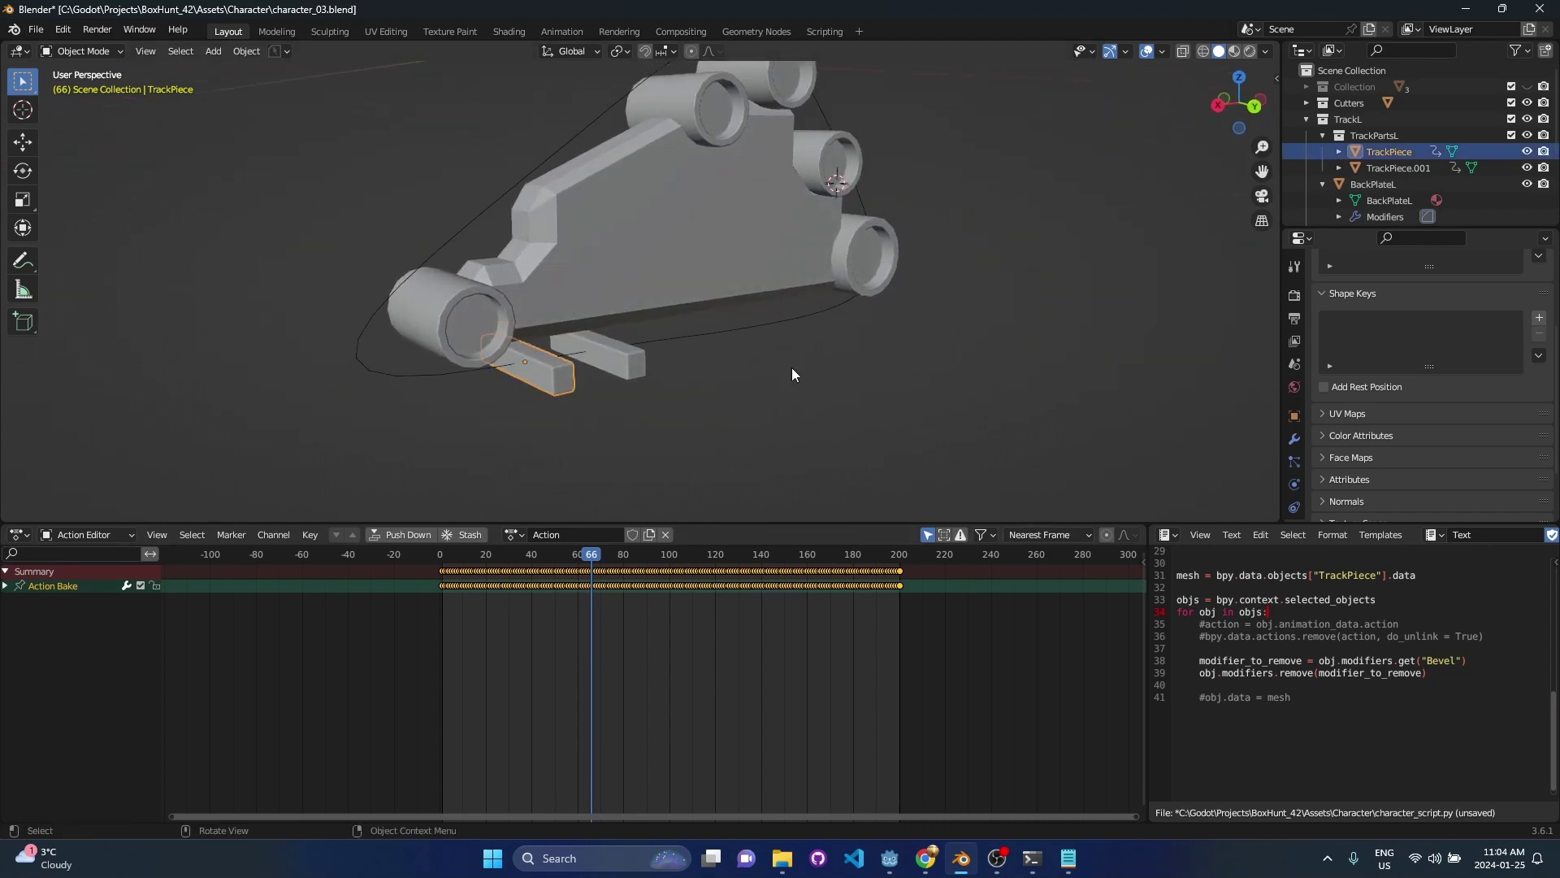
- Delete the duplicate TrackPiece.001, return the timeline to frame 1 and select the original TrackPiece
left_click(1369, 168)
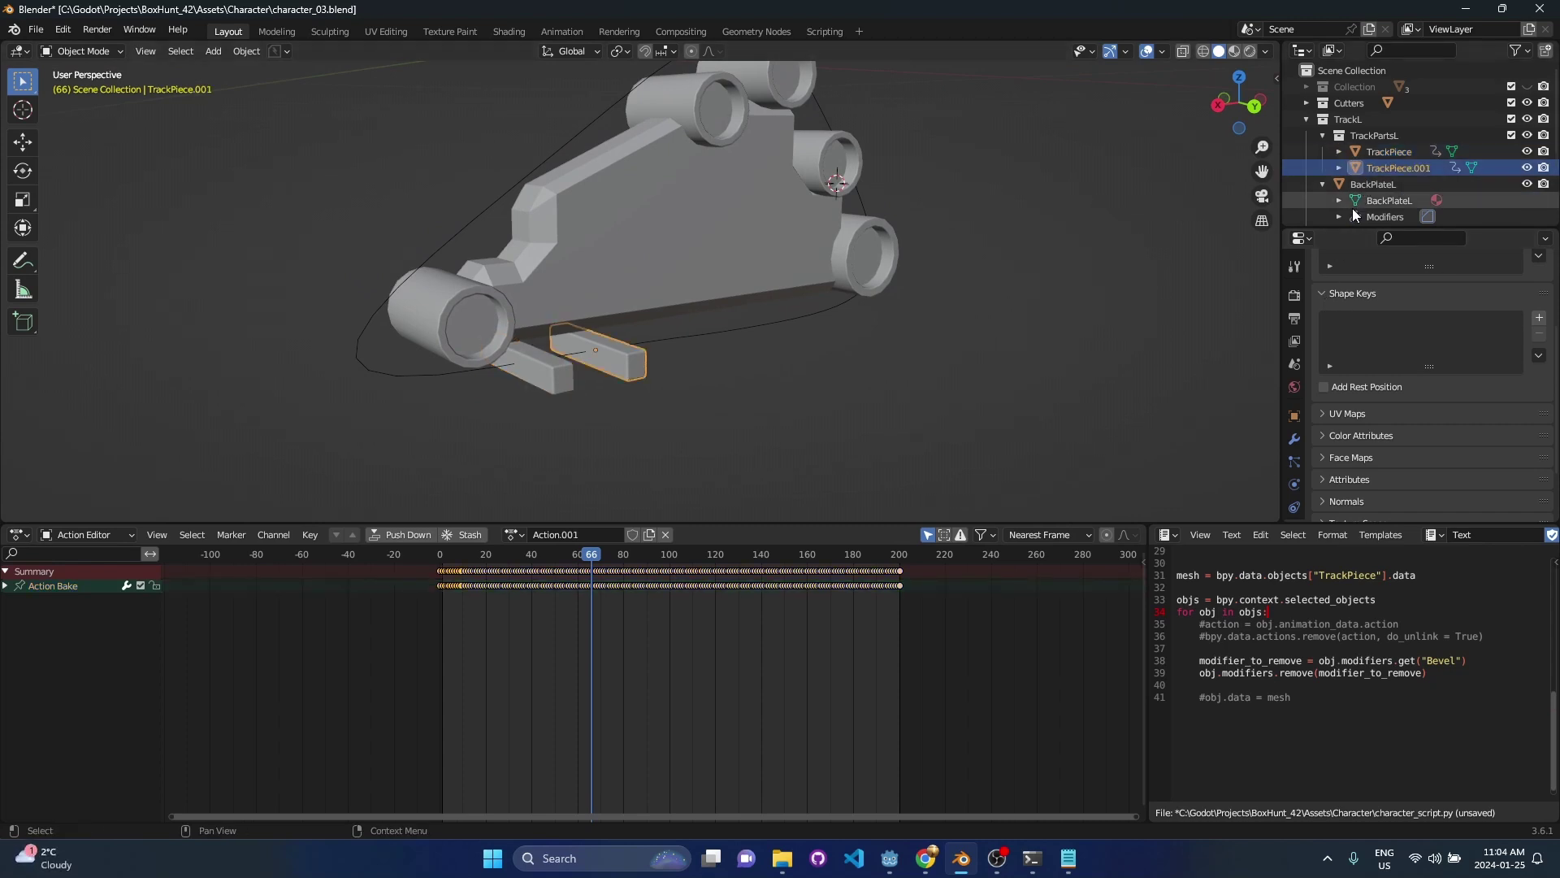
key("Delete")
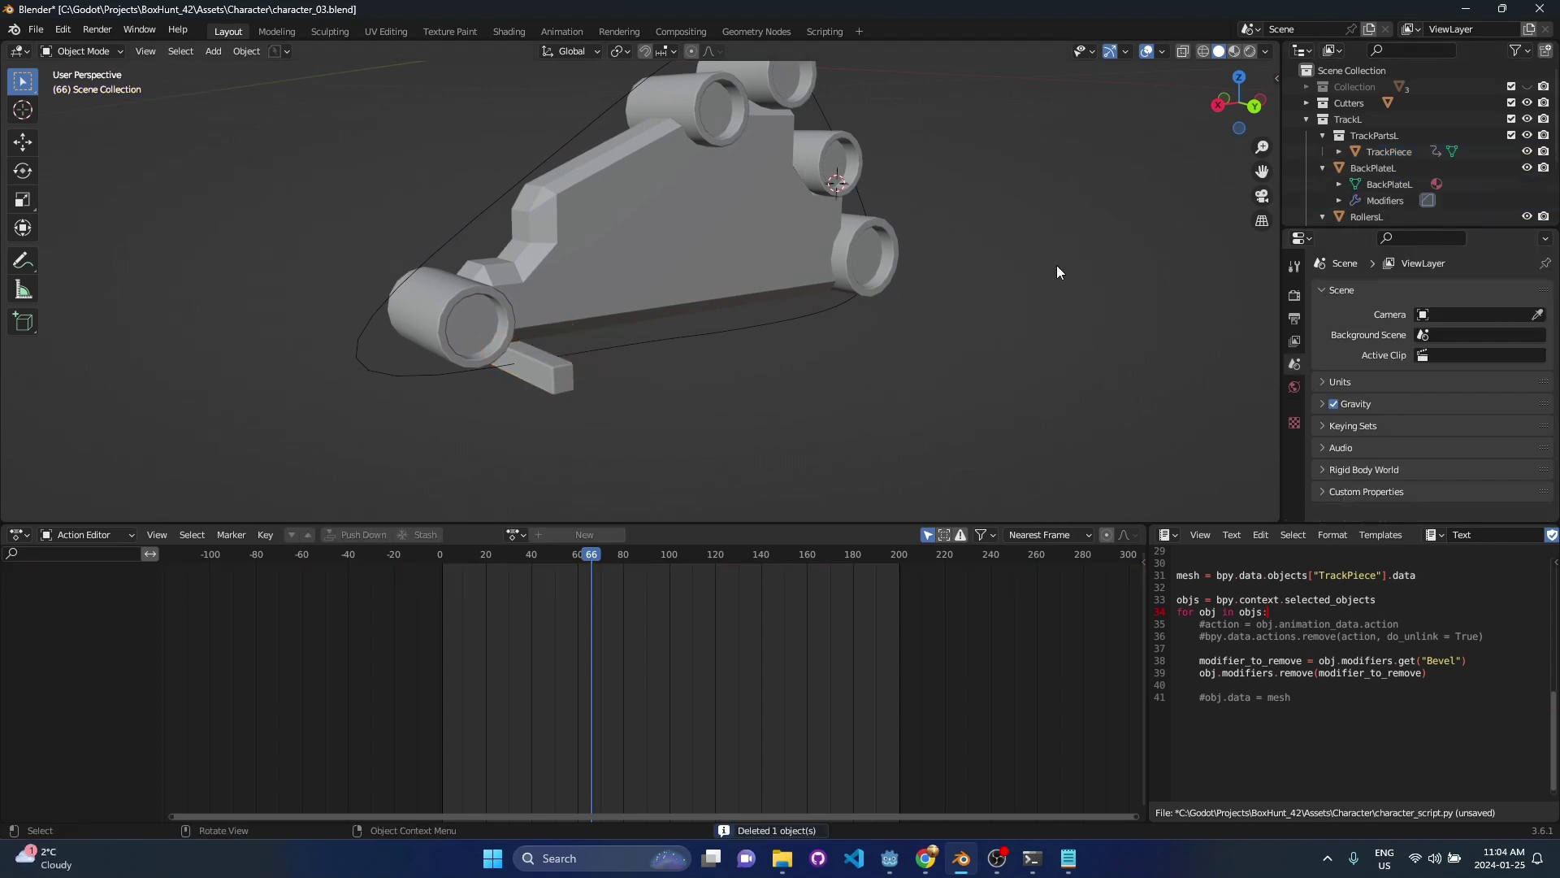
left_click(554, 374)
left_click_drag(591, 558, 443, 561)
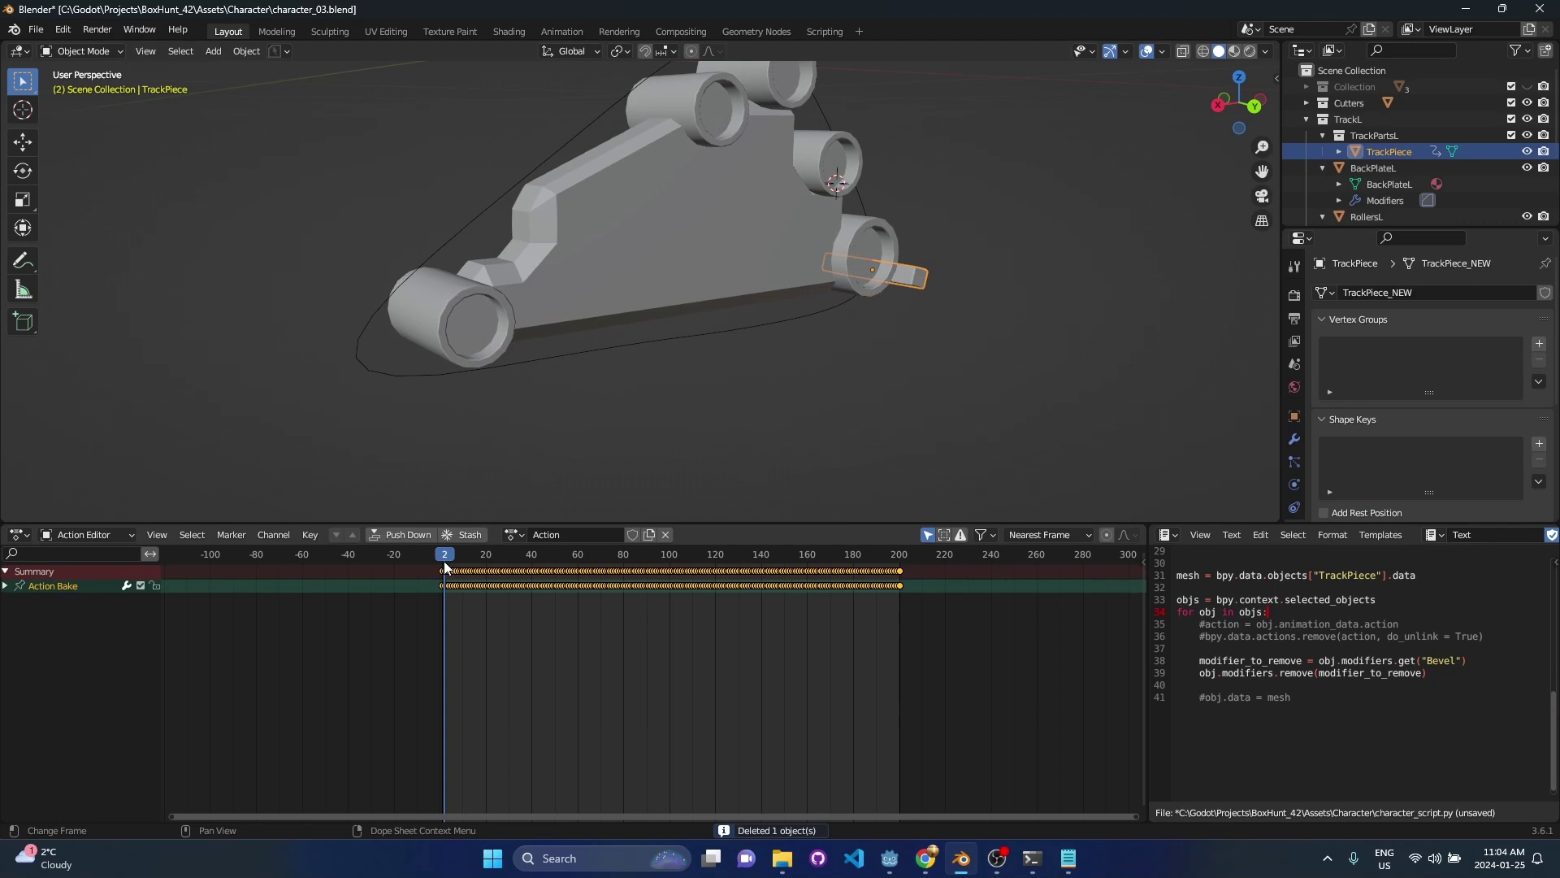
key("alt+a")
left_click(871, 280)
left_click(915, 270)
middle_click_drag(915, 270, 837, 325)
- Delete the leftover Action.001 from the file's action data and return the outliner to the view layer contents
left_click(1333, 51)
left_click(1382, 88)
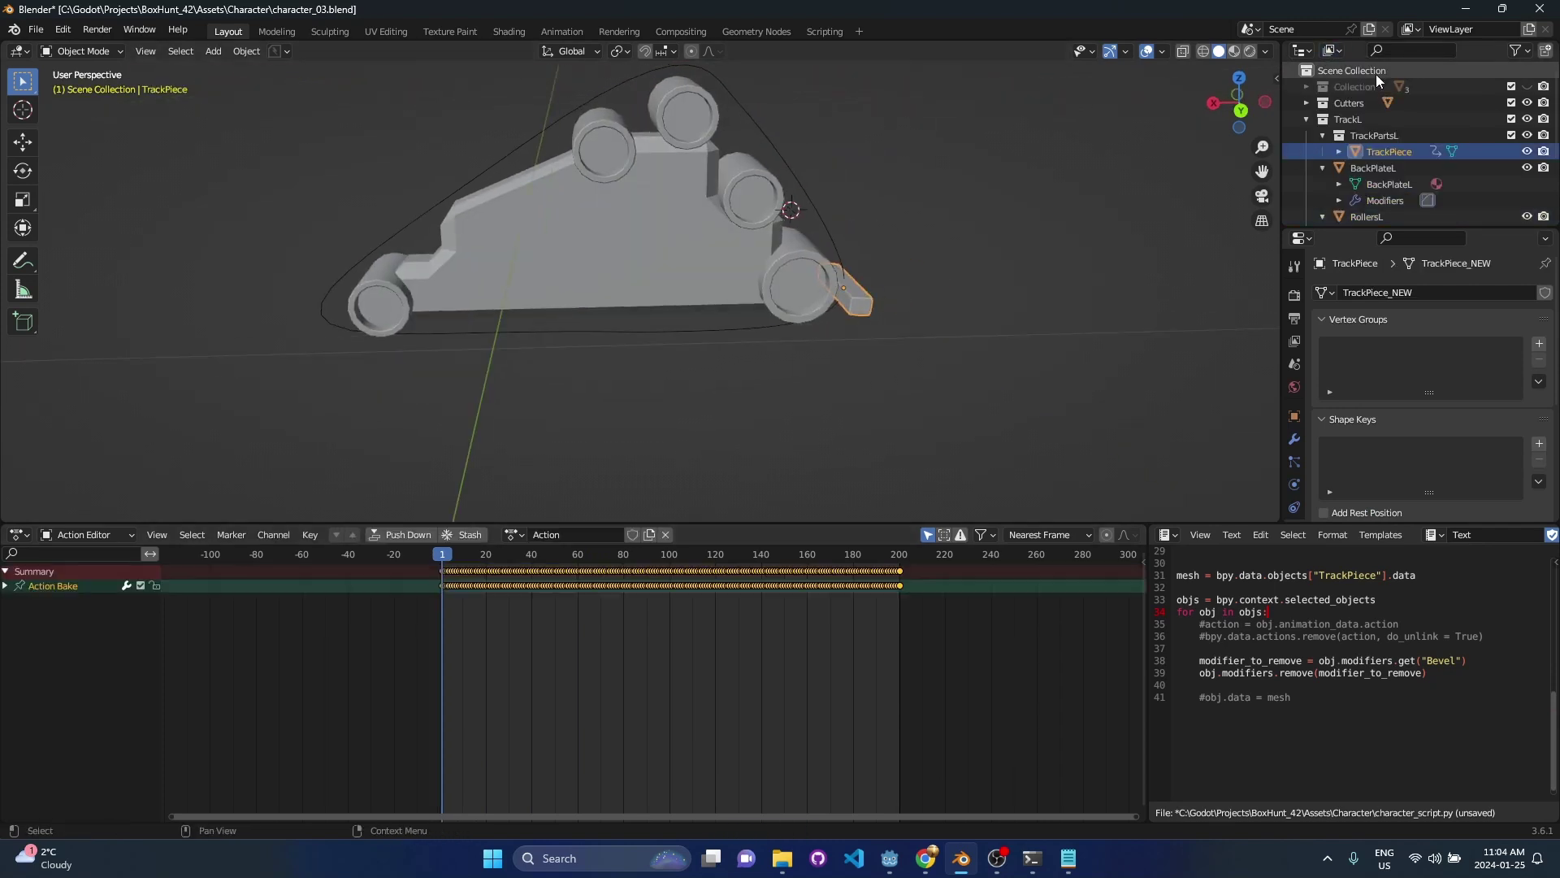
left_click(1335, 52)
left_click(1381, 122)
right_click(1414, 120)
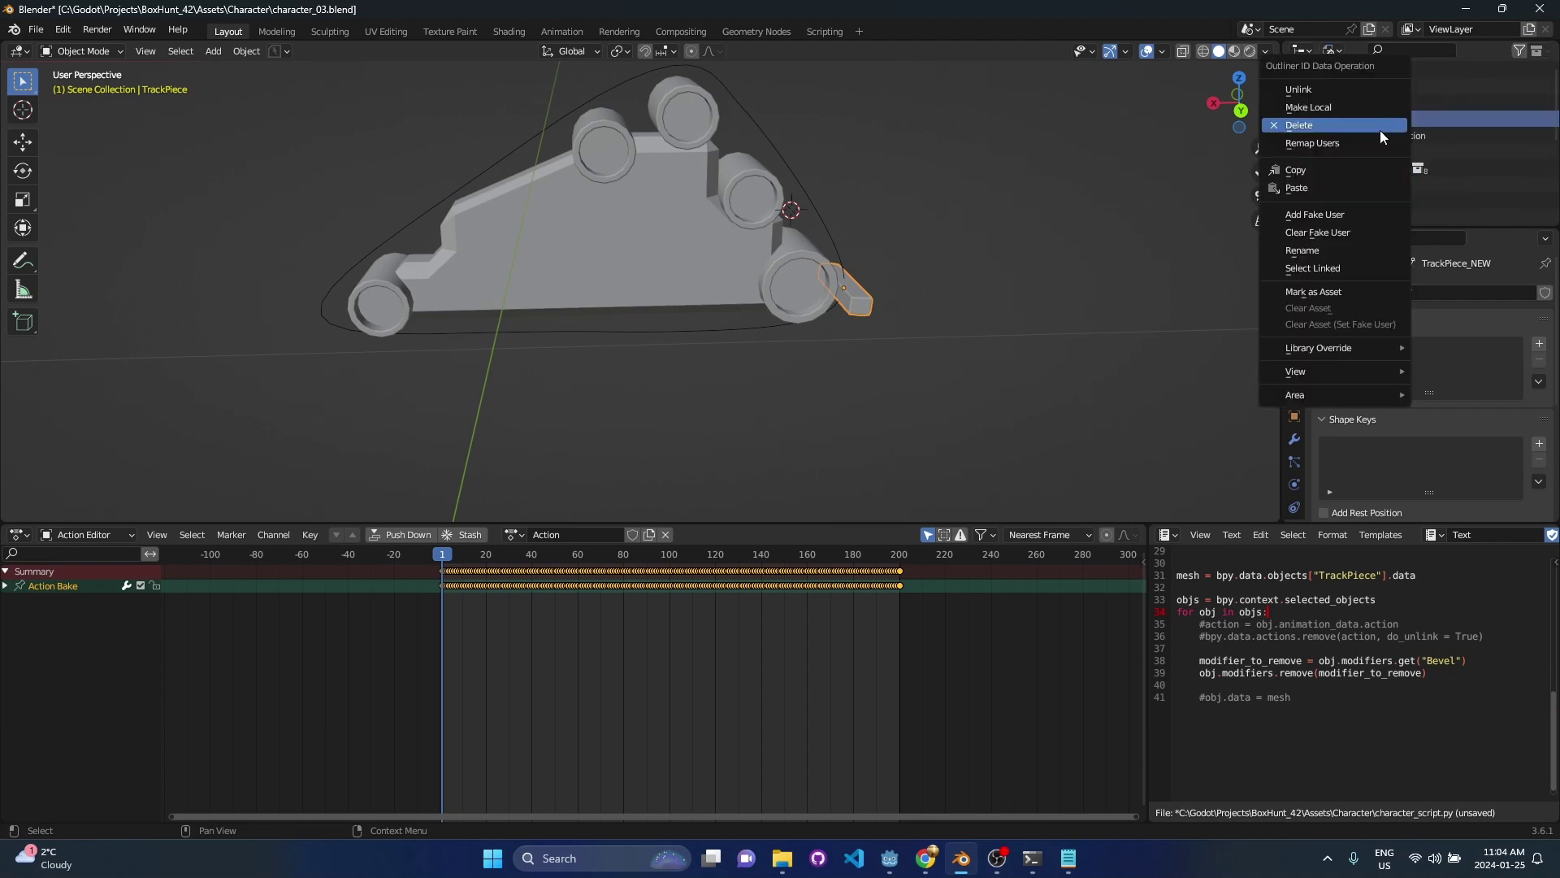
left_click(1333, 50)
left_click(1368, 87)
left_click(1367, 216)
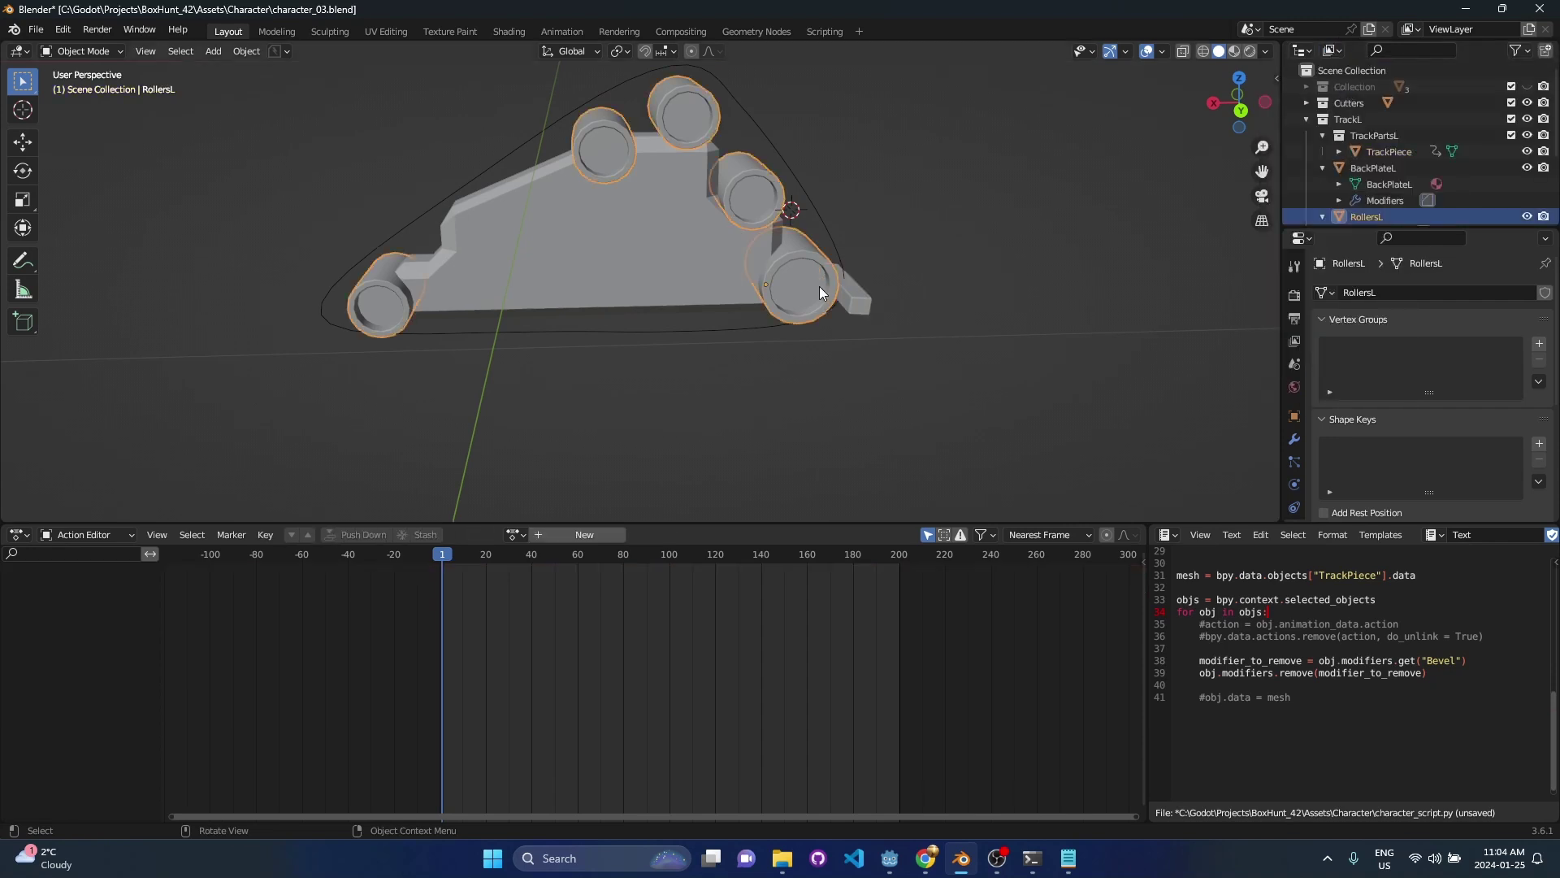
- Enlarge the Text Editor area to show the script from its beginning, and select TrackPiece
scroll(947, 366, "up", 3)
left_click_drag(1146, 585, 493, 585)
left_click_drag(820, 522, 832, 434)
scroll(835, 566, "up", 10)
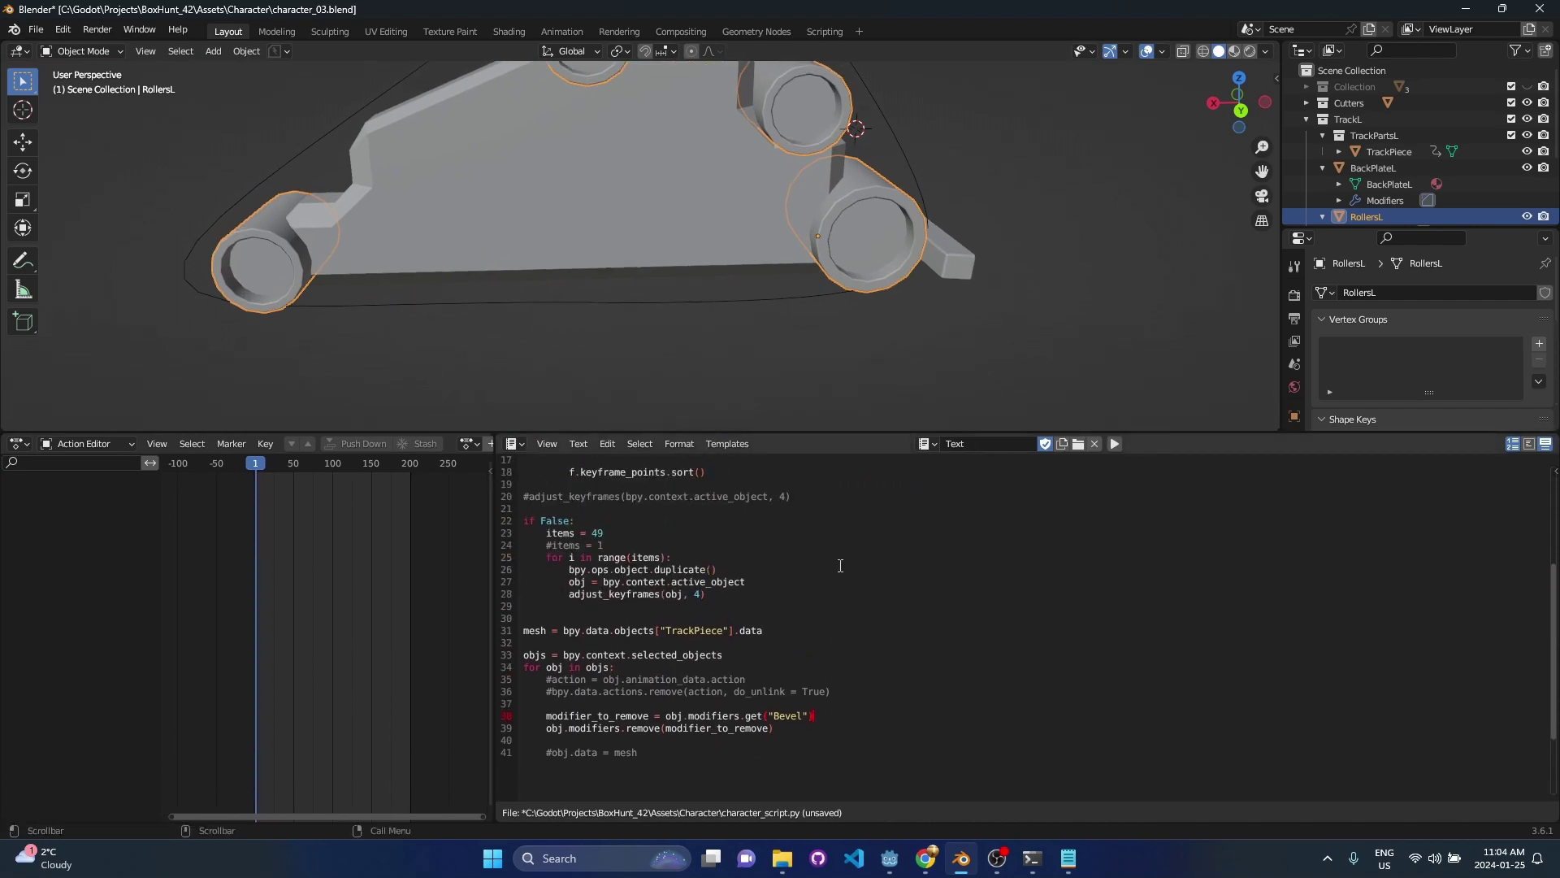
scroll(804, 593, "down", 3)
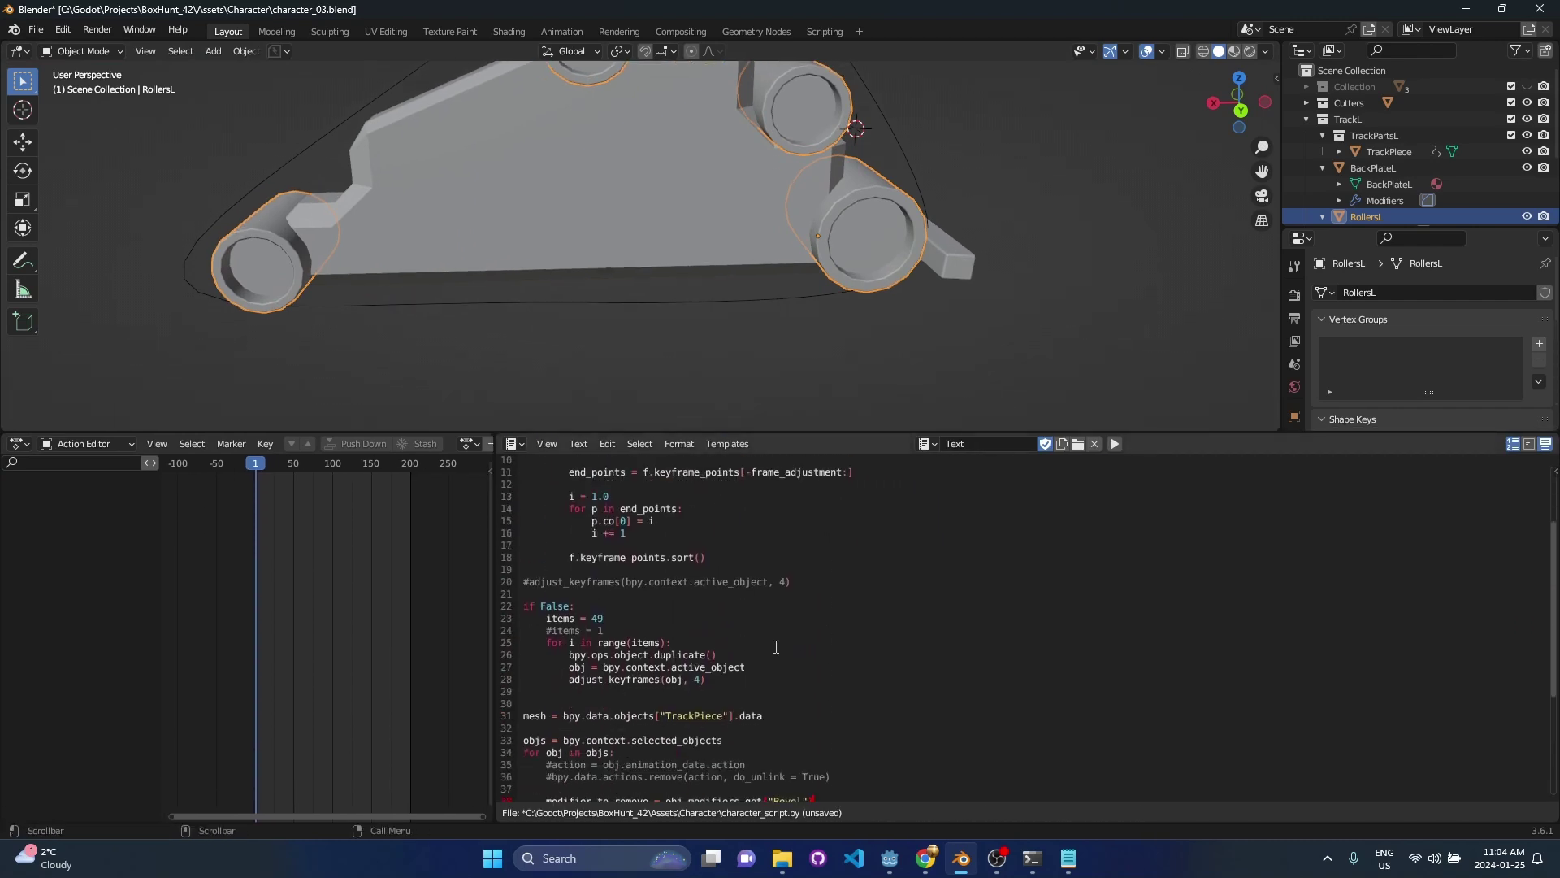
scroll(782, 641, "up", 3)
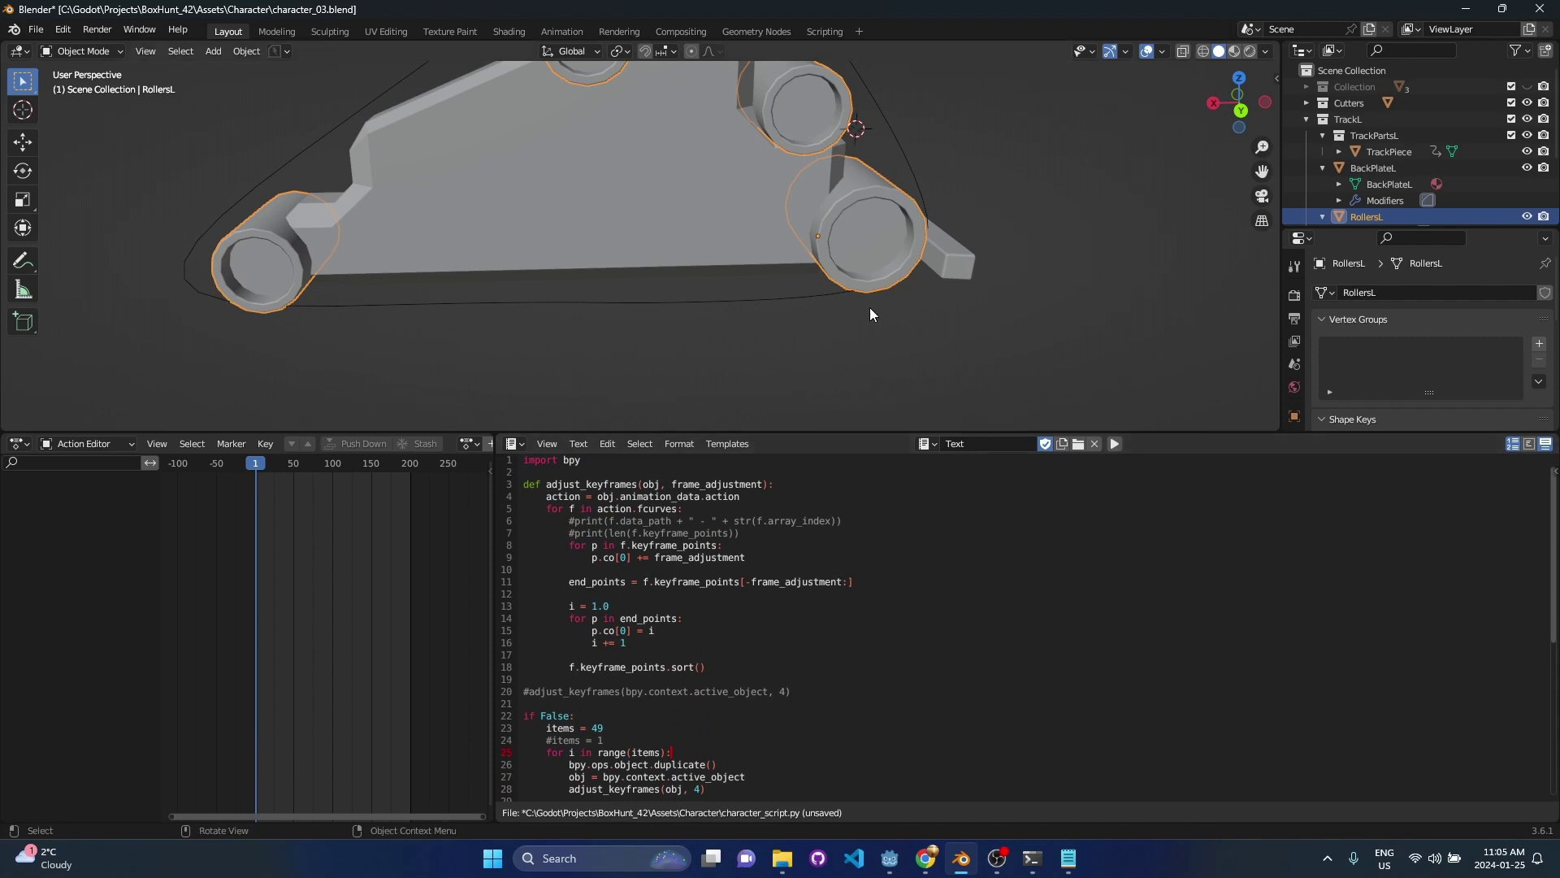
left_click(959, 269)
- Examine the adjust_keyframes lines that add frame_adjustment to every keyframe and renumber the end points from 1
left_click(869, 529)
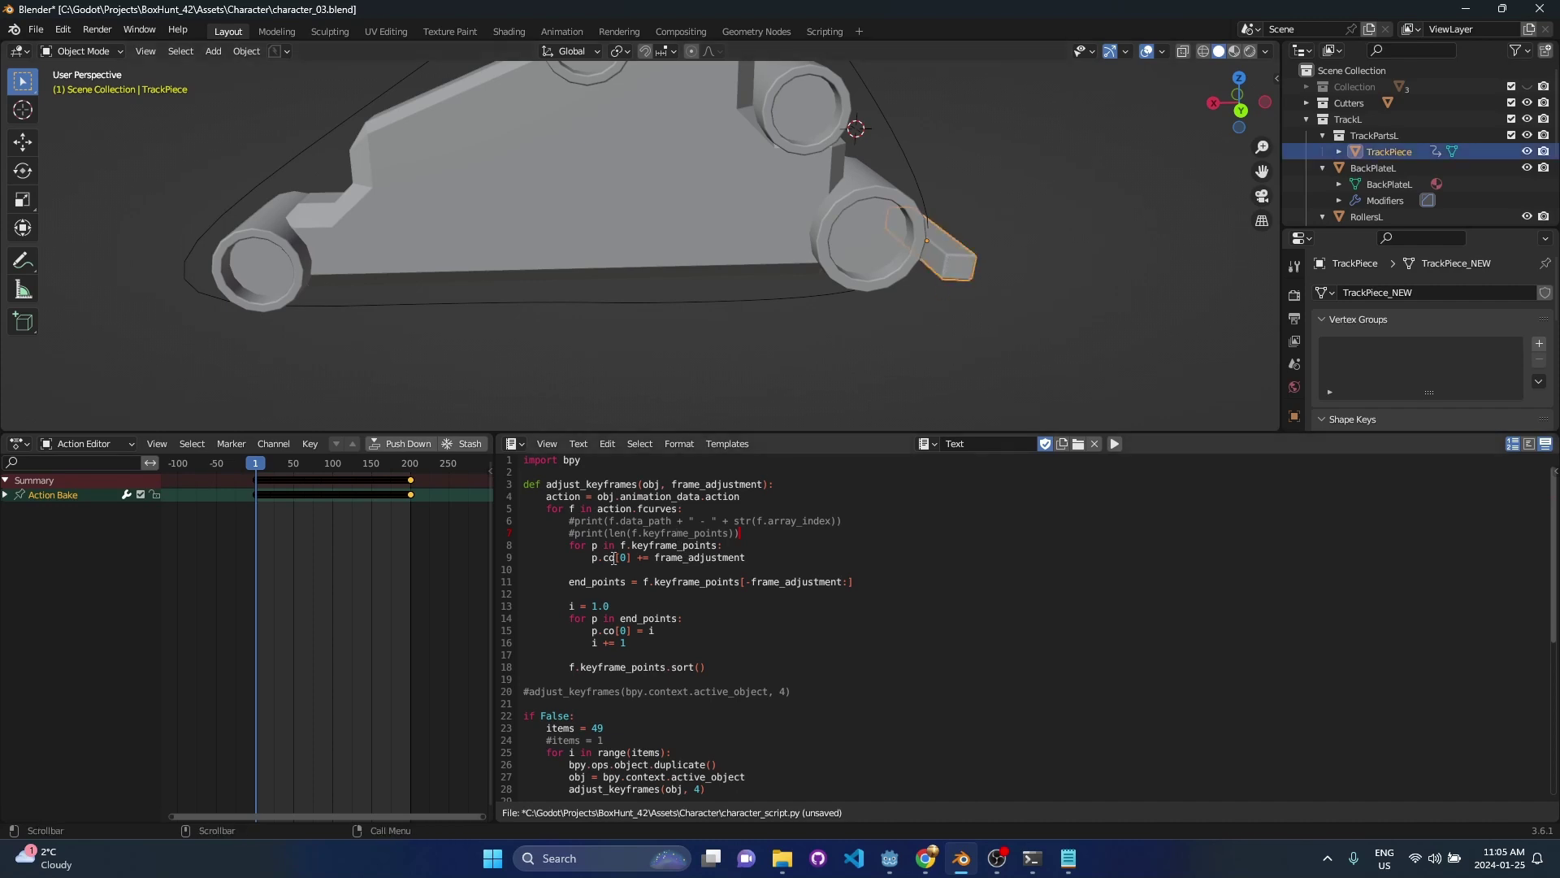
left_click_drag(588, 560, 746, 559)
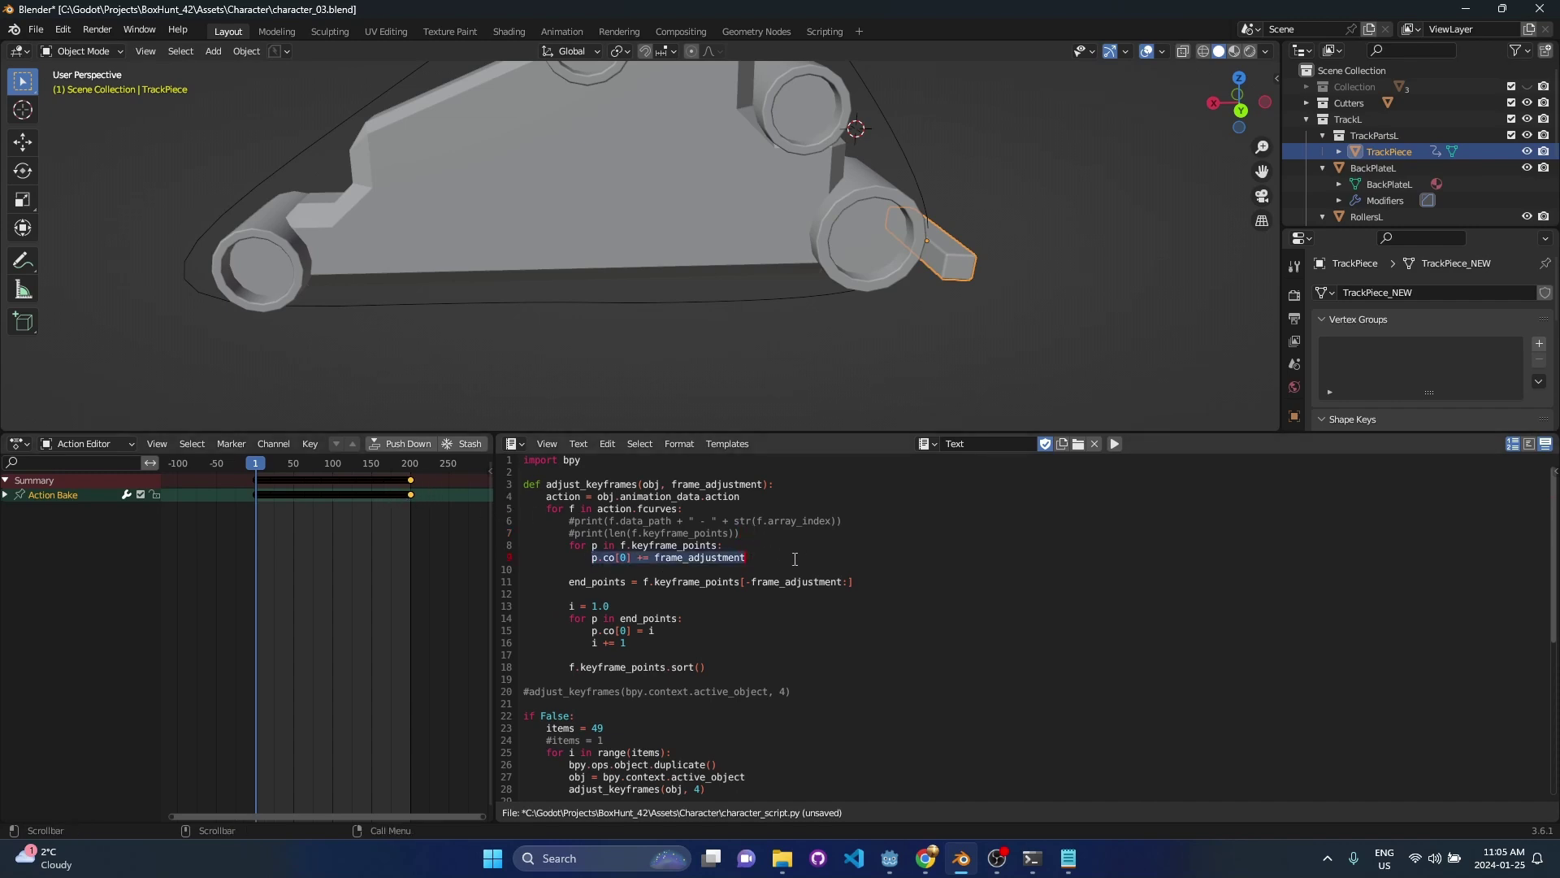
left_click_drag(565, 581, 833, 646)
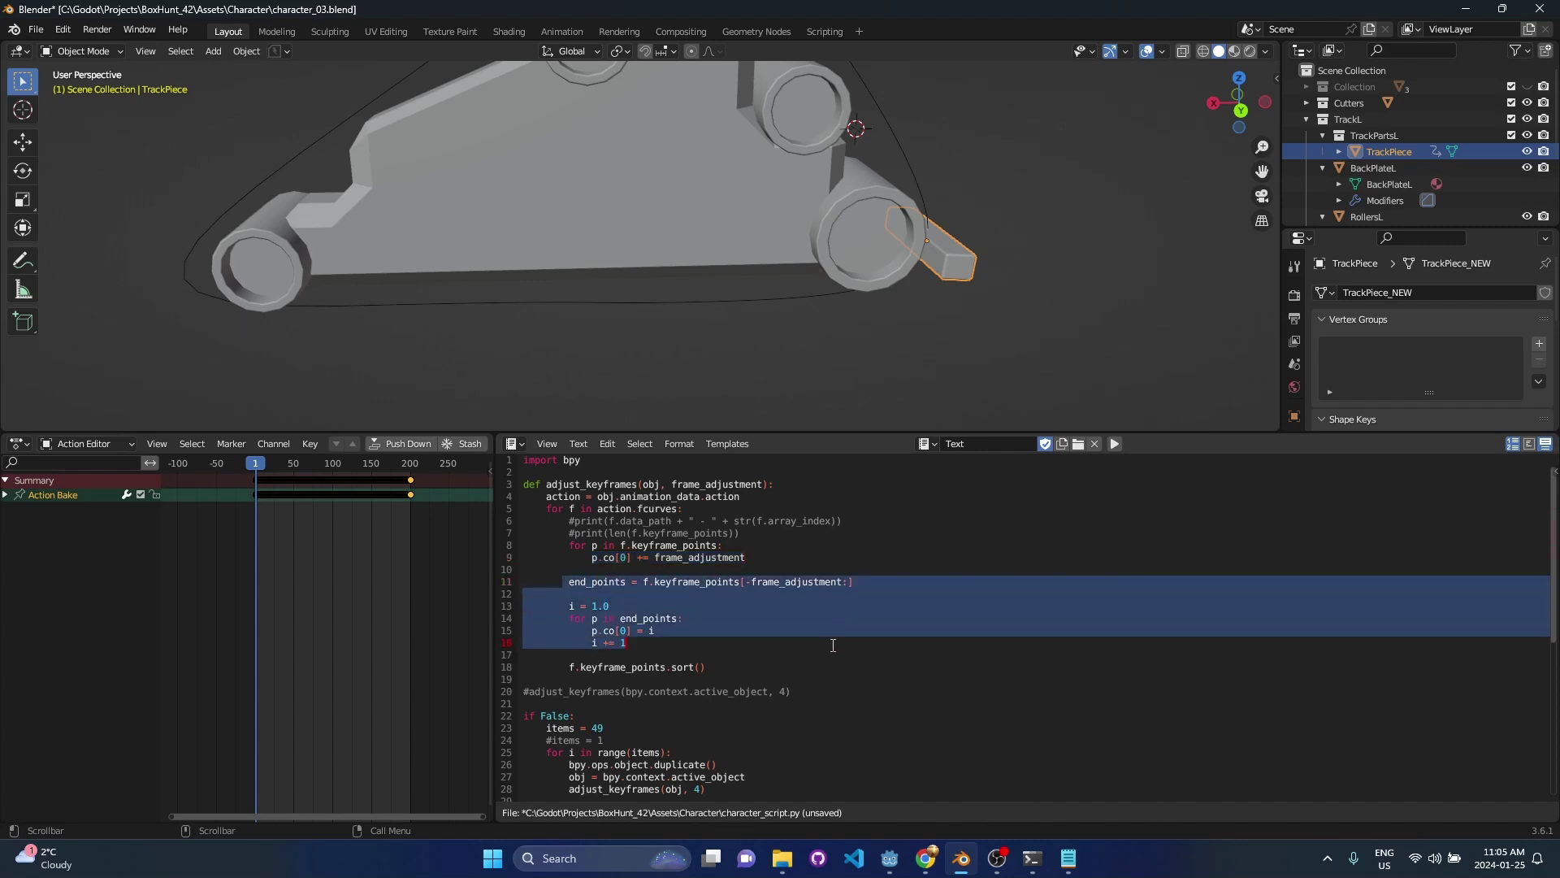
left_click(658, 631)
- Uncomment the adjust_keyframes(bpy.context.active_object, 4) call on line 20 of the script
scroll(735, 632, "down", 2)
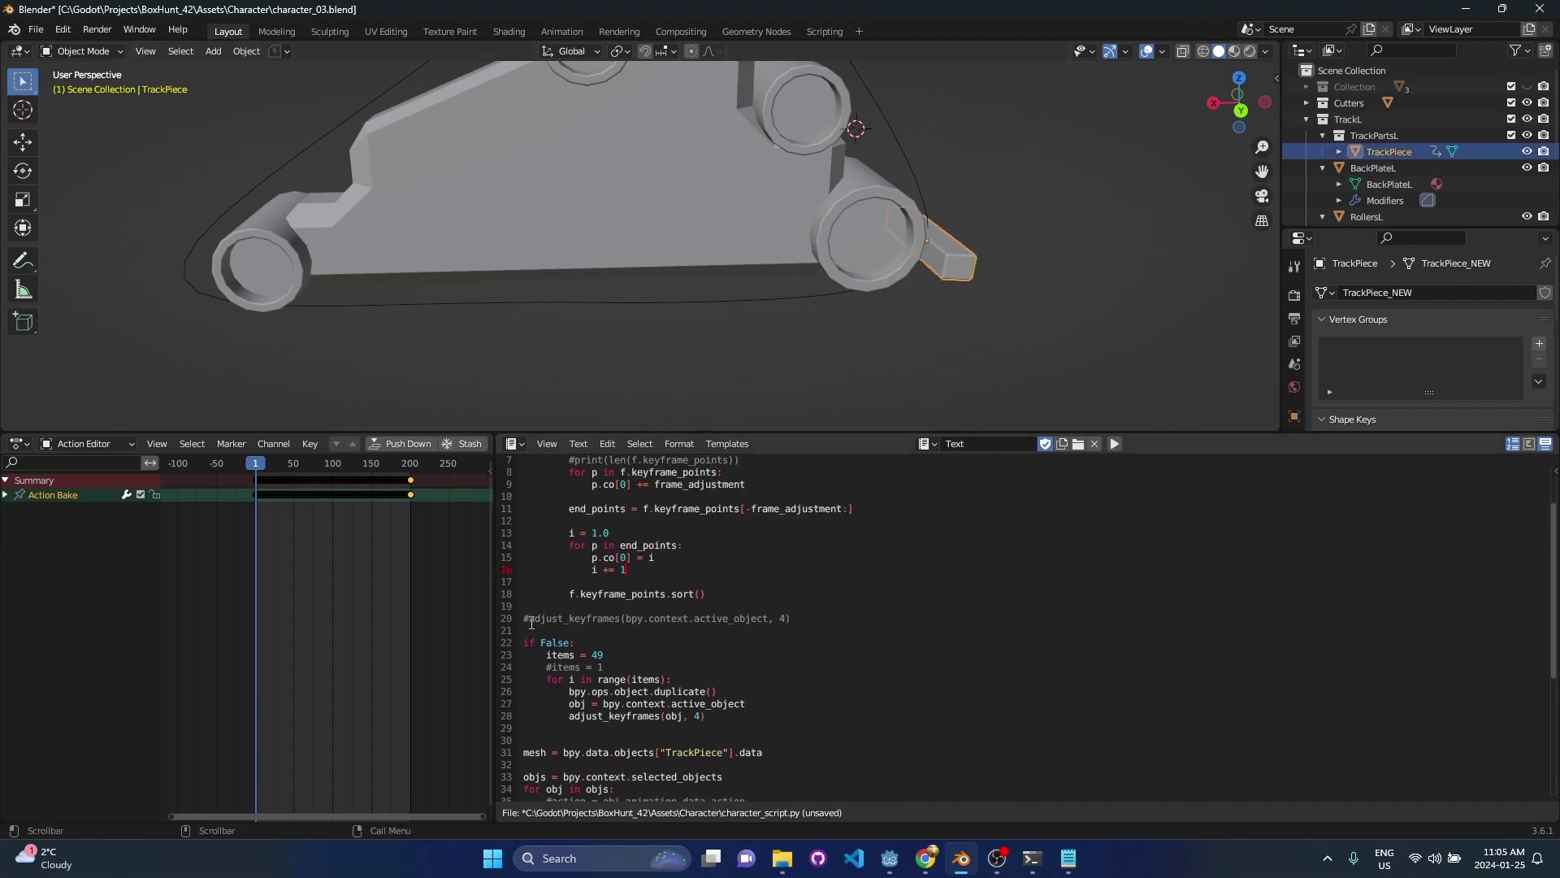
key("ctrl+slash")
scroll(685, 535, "down", 3)
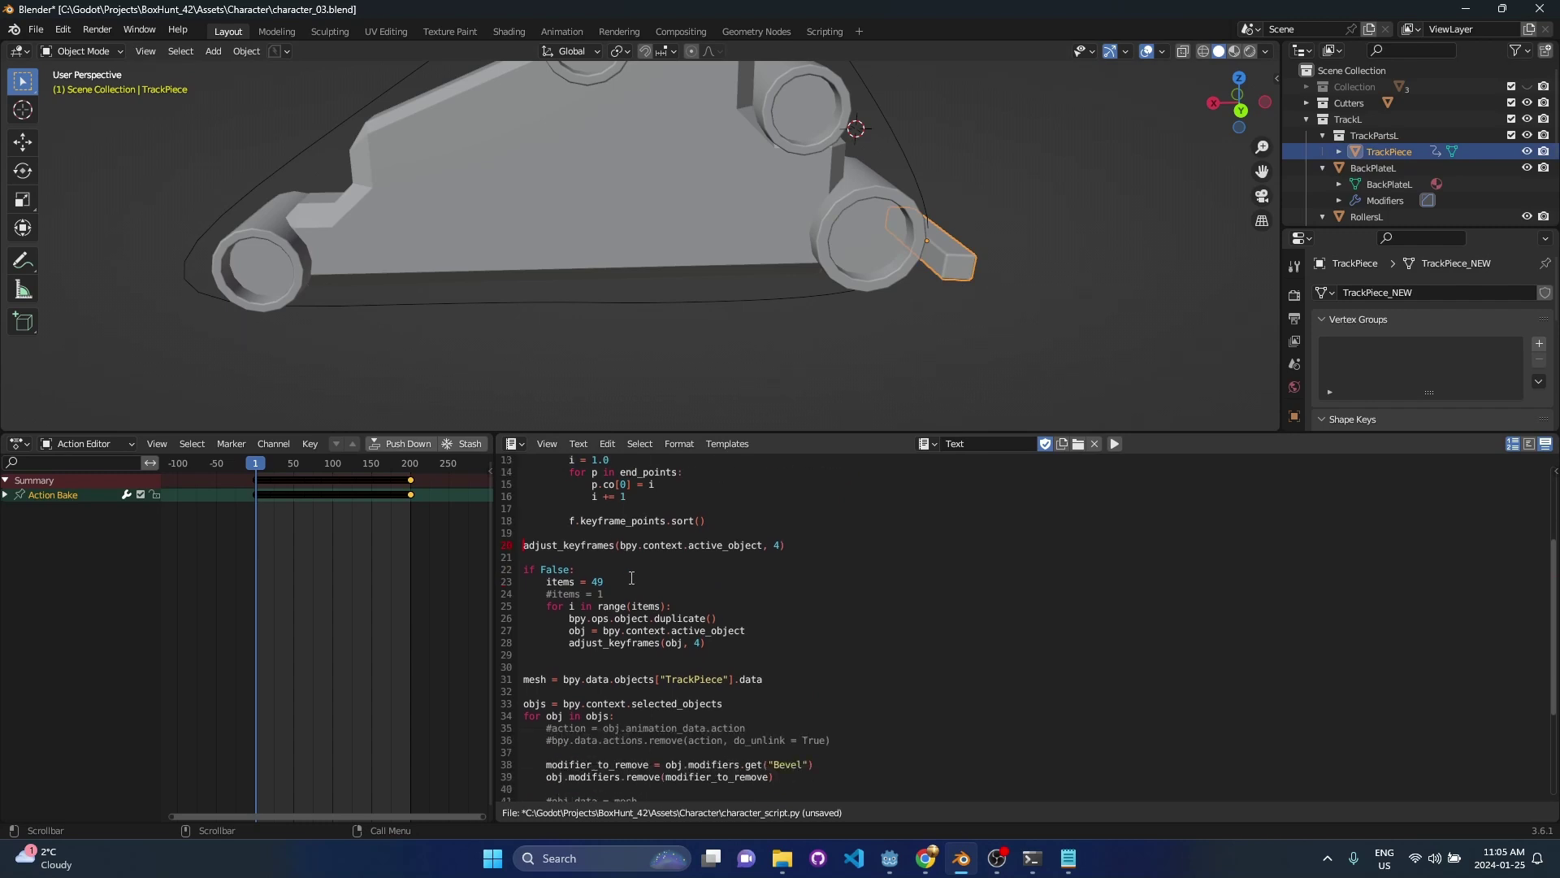
scroll(685, 535, "down", 1)
- Indent all code below the adjust_keyframes call under a new if False: condition and save the file
left_click(694, 514)
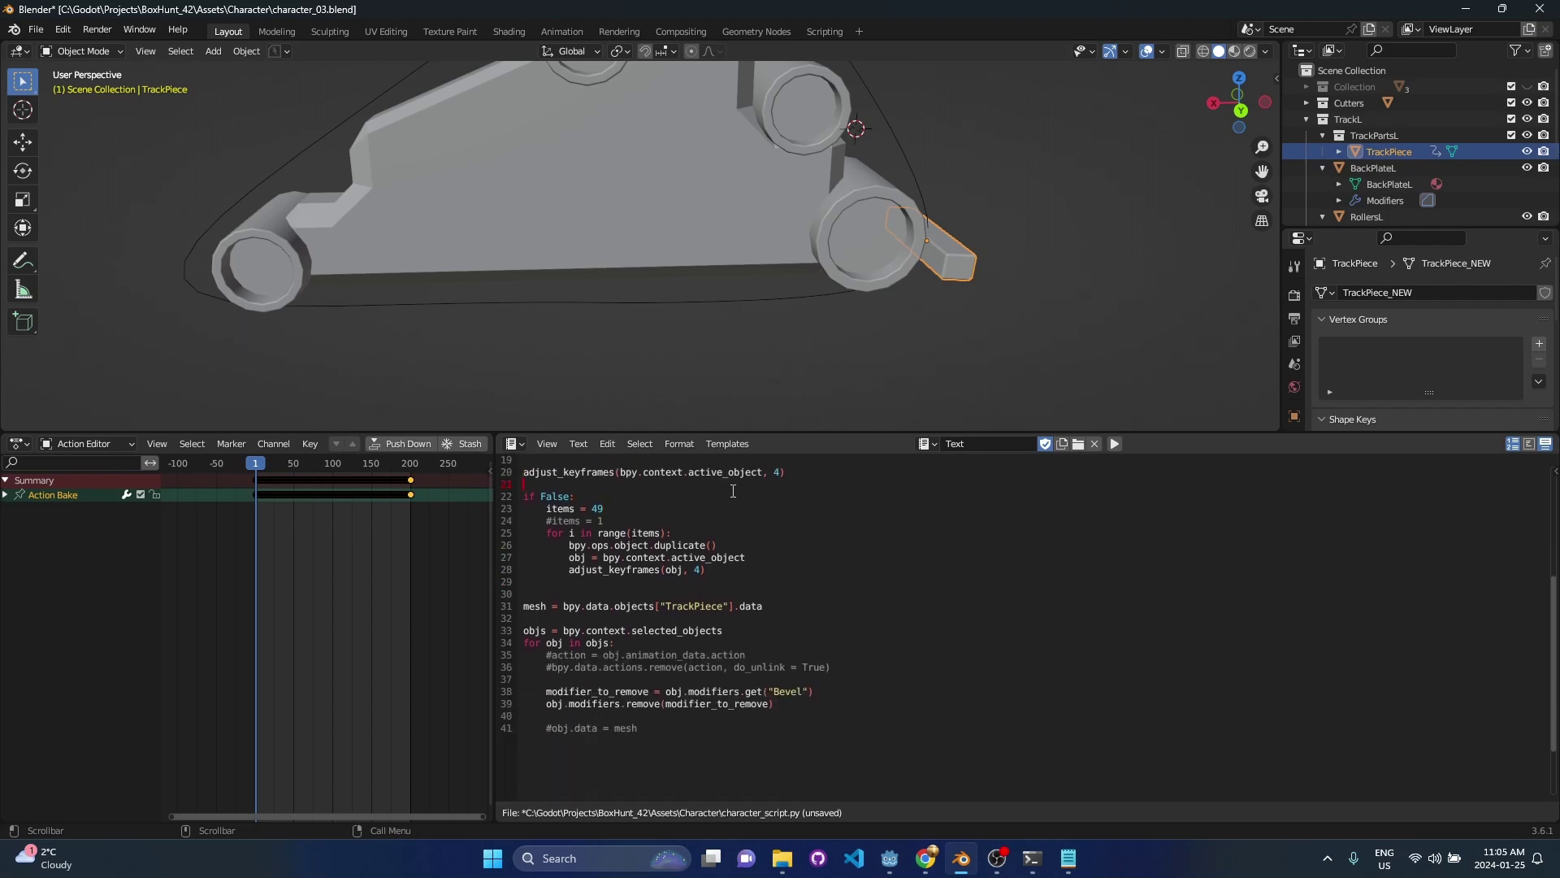
key("Return")
key("Return")
key("Up")
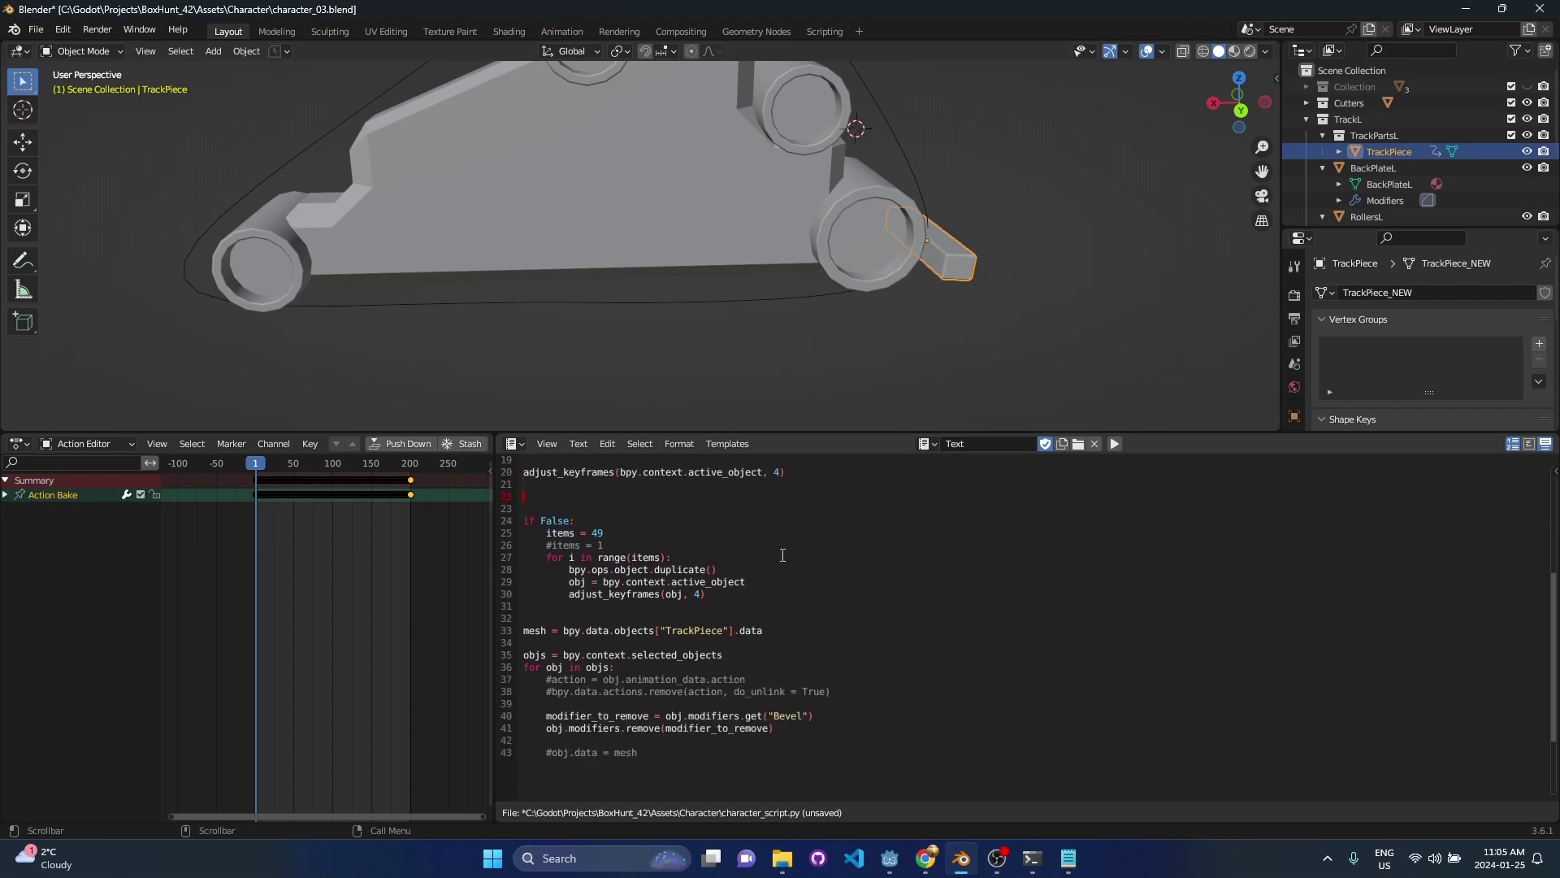
left_click_drag(677, 753, 523, 520)
key("Tab")
left_click(721, 582)
scroll(720, 593, "up", 4)
left_click(712, 652)
left_click(716, 619)
left_click(899, 628)
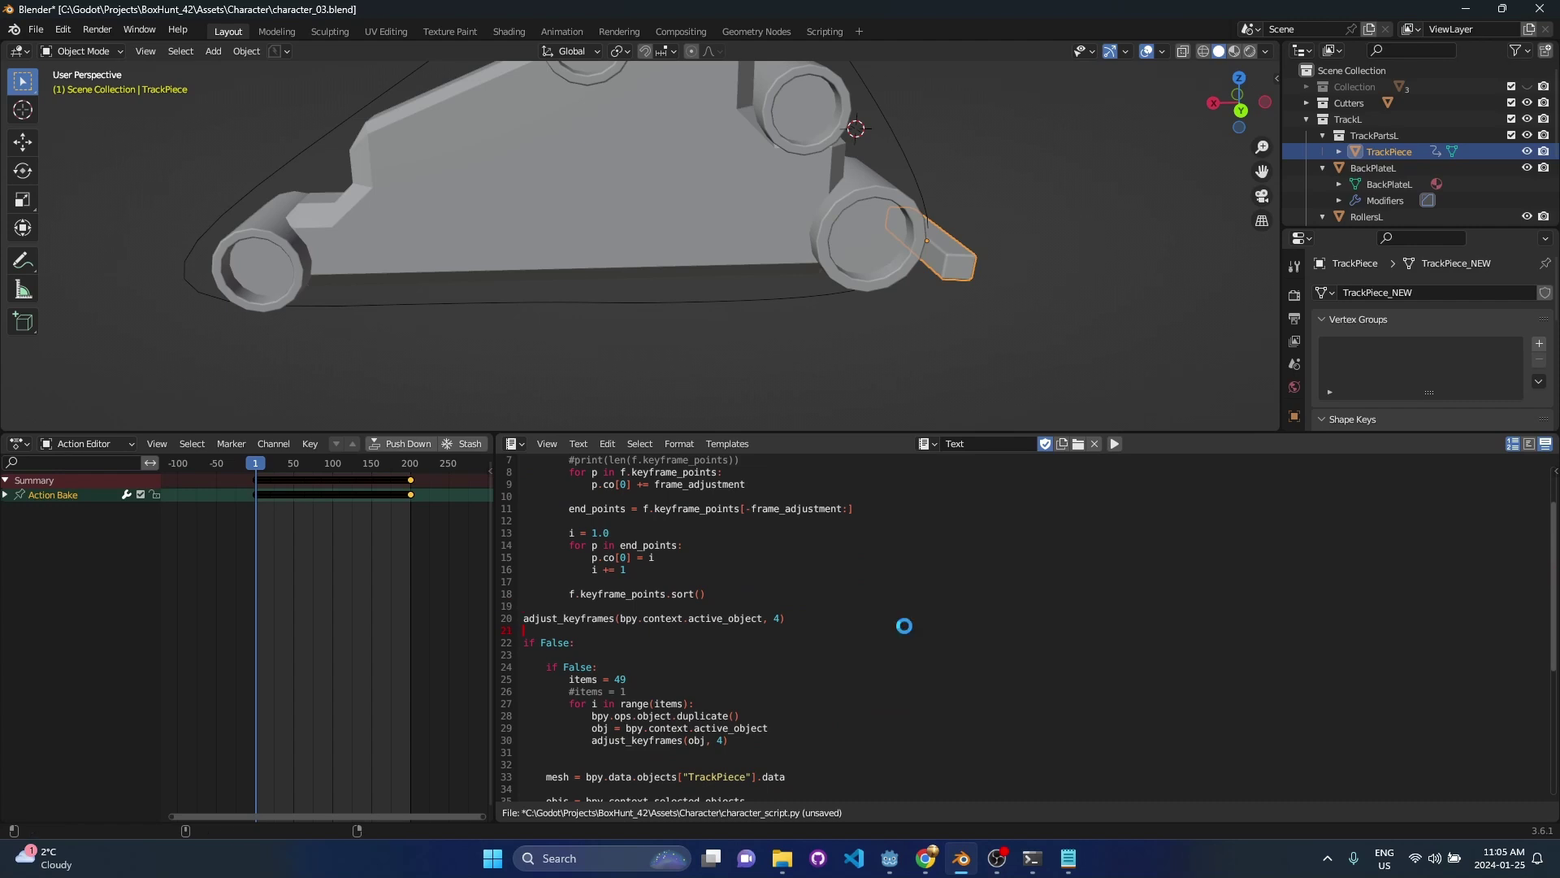
key("ctrl+s")
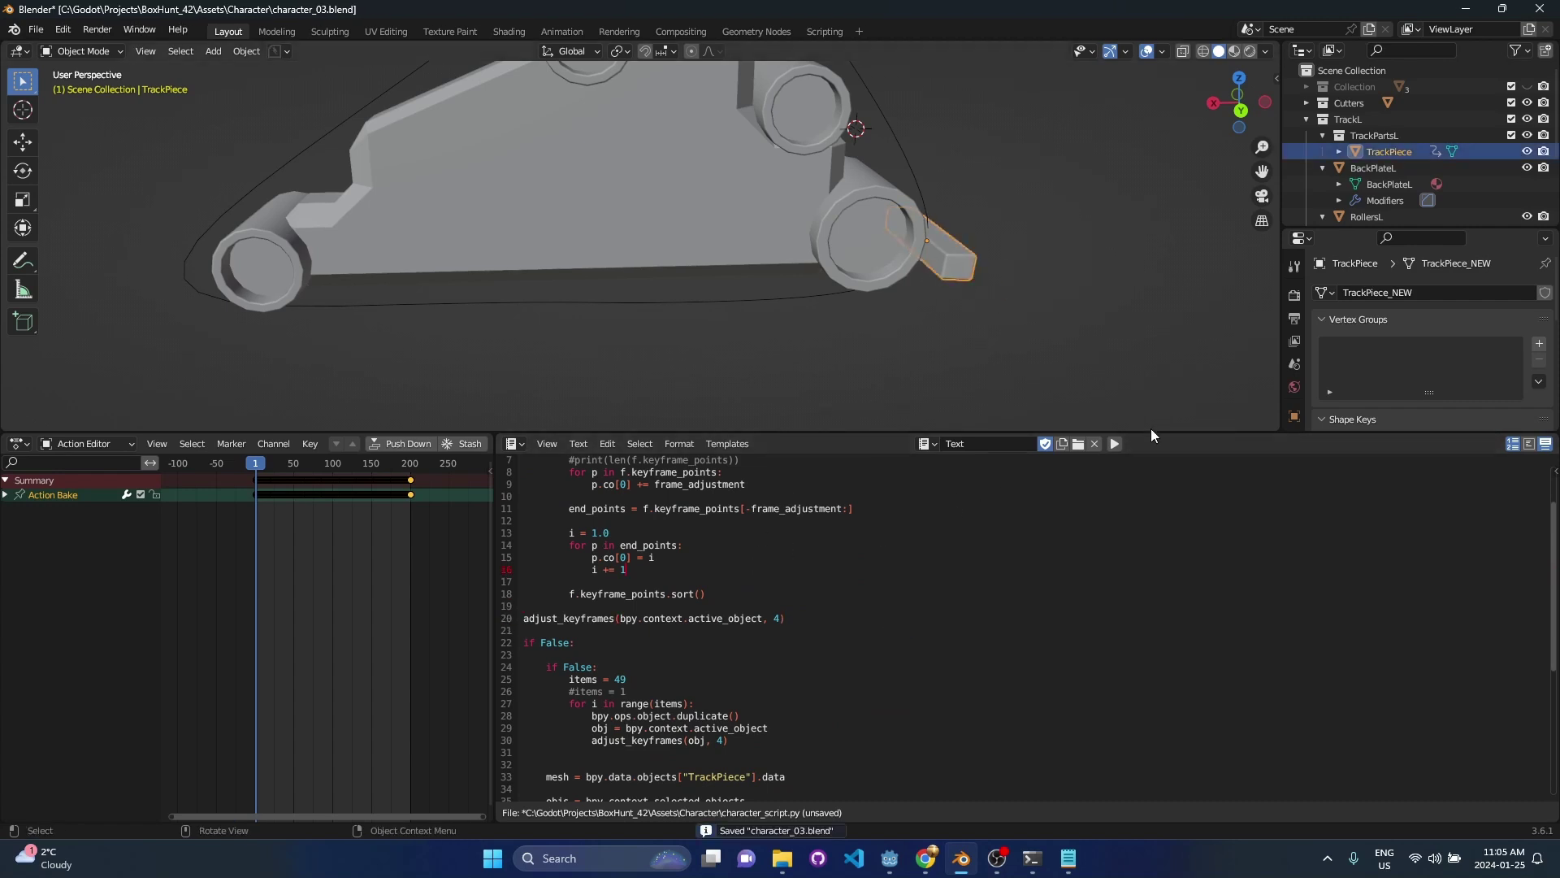
- Run the script to shift TrackPiece's keyframes by 4 frames, check the piece's position, and undo the shift
left_click(1115, 444)
middle_click_drag(896, 247, 818, 298)
scroll(816, 300, "up", 2)
mouse_move(260, 465)
left_mouse_down()
mouse_move(288, 467)
mouse_move(265, 461)
left_mouse_up()
key("ctrl+z")
key("ctrl+z")
- Reselect TrackPiece, comment out the standalone adjust_keyframes call and make the duplication block run under a single if True: condition
left_click(655, 304)
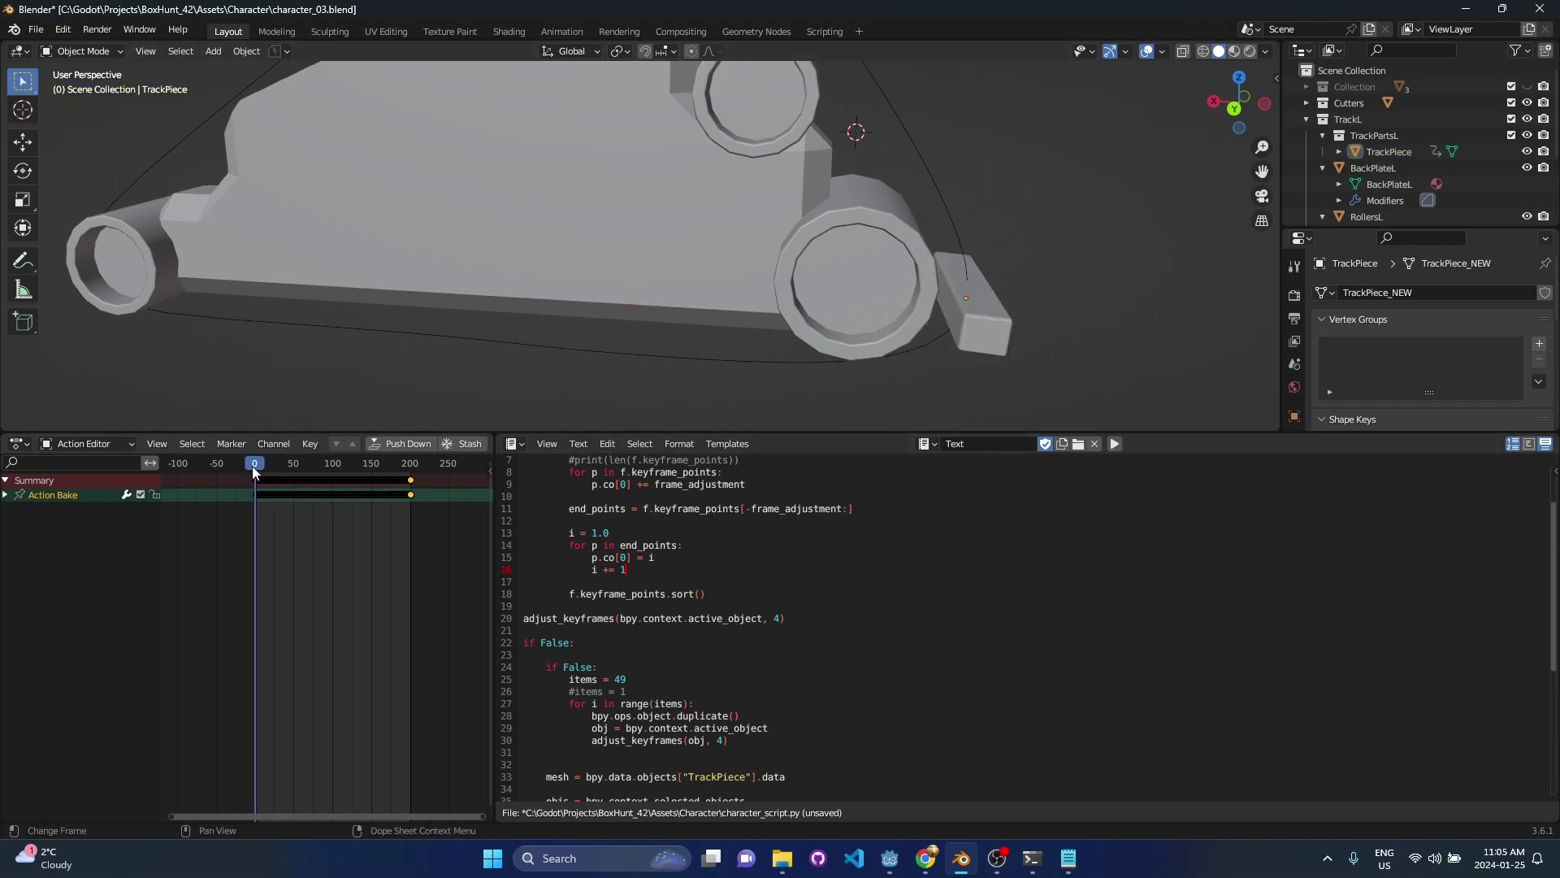
left_click(993, 343)
left_click(1040, 290)
left_click(996, 332)
middle_click_drag(963, 363, 875, 310)
left_click(697, 550)
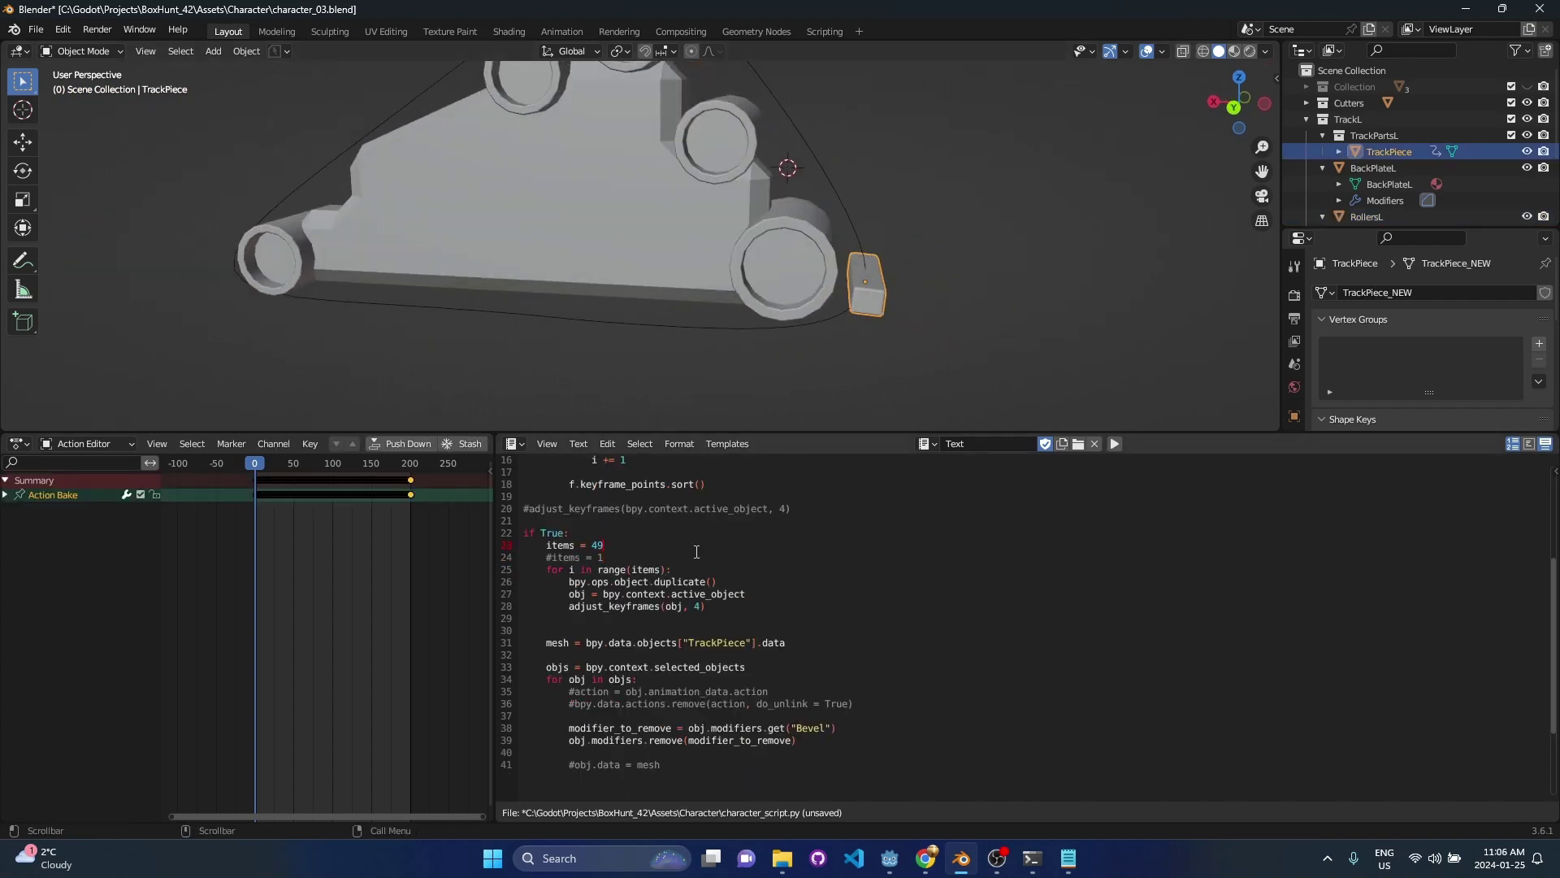
- Examine the loop lines that duplicate the selected object, fetch the active object and adjust its keyframes by 4
key("Down")
key("Up")
left_click_drag(569, 582, 718, 582)
left_click(751, 596)
left_click_drag(572, 594, 769, 595)
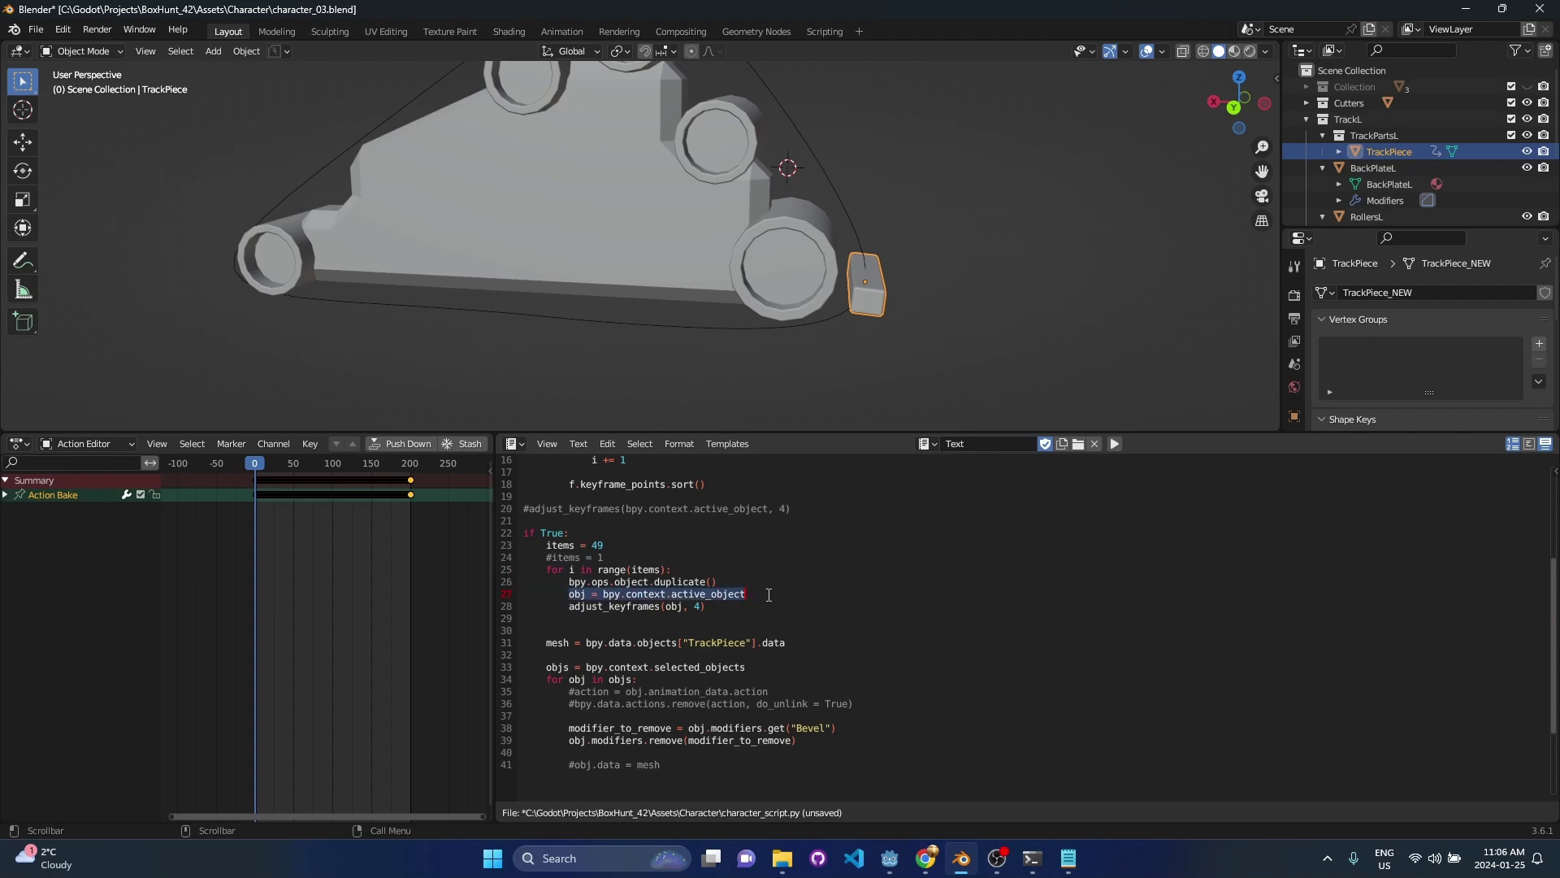
left_click(751, 601)
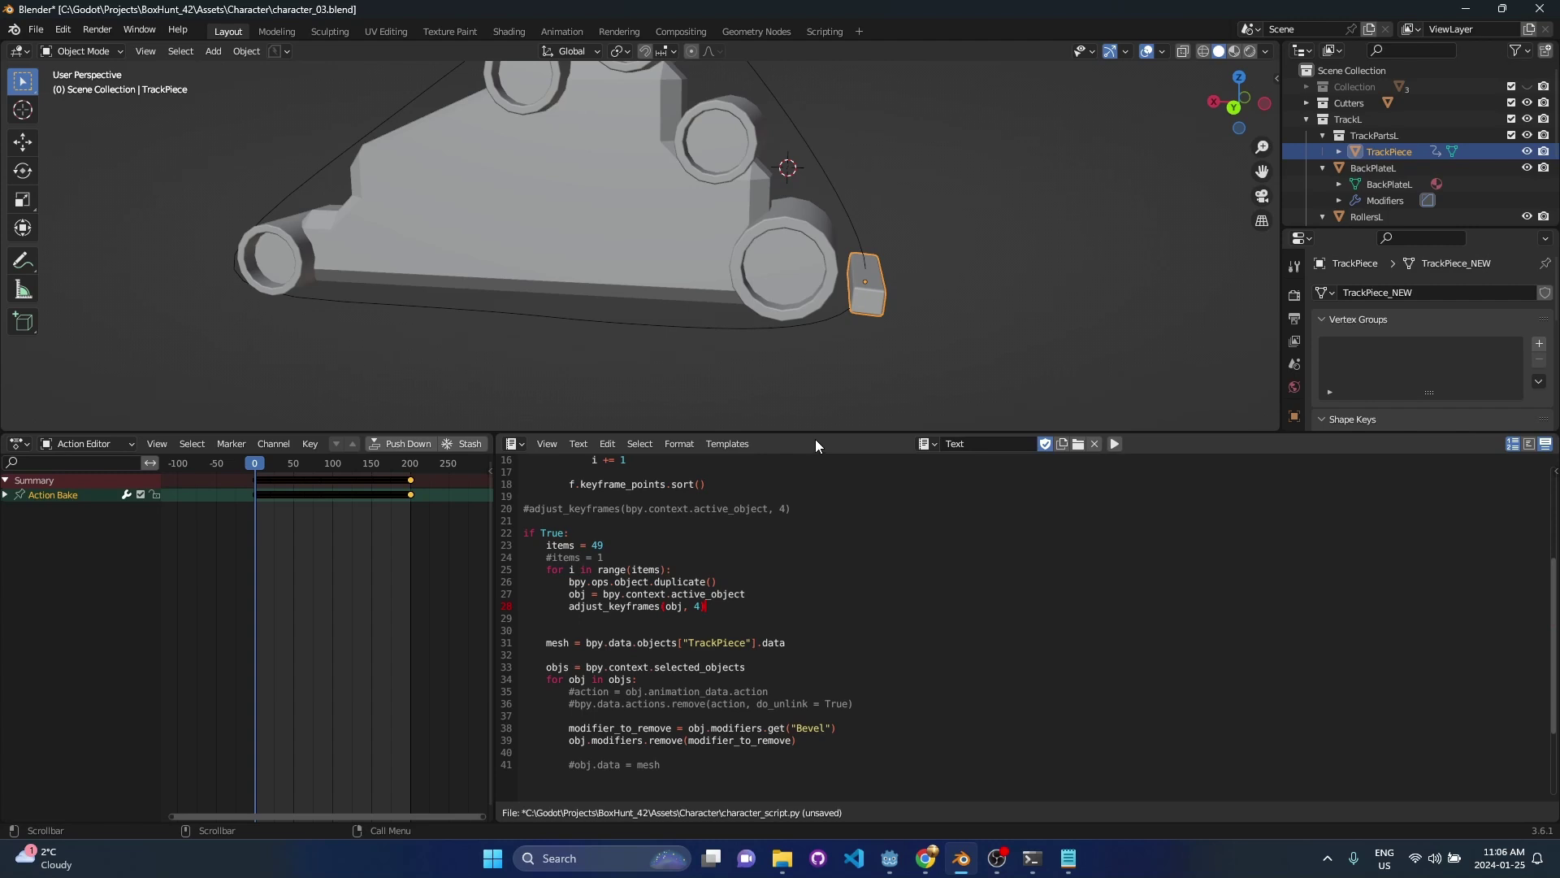
- Comment out items = 49, activate the test line as items = 5 and save the file
left_click(664, 570)
key("ctrl+slash")
key("Up")
key("ctrl+slash")
key("ctrl+s")
left_click(615, 547)
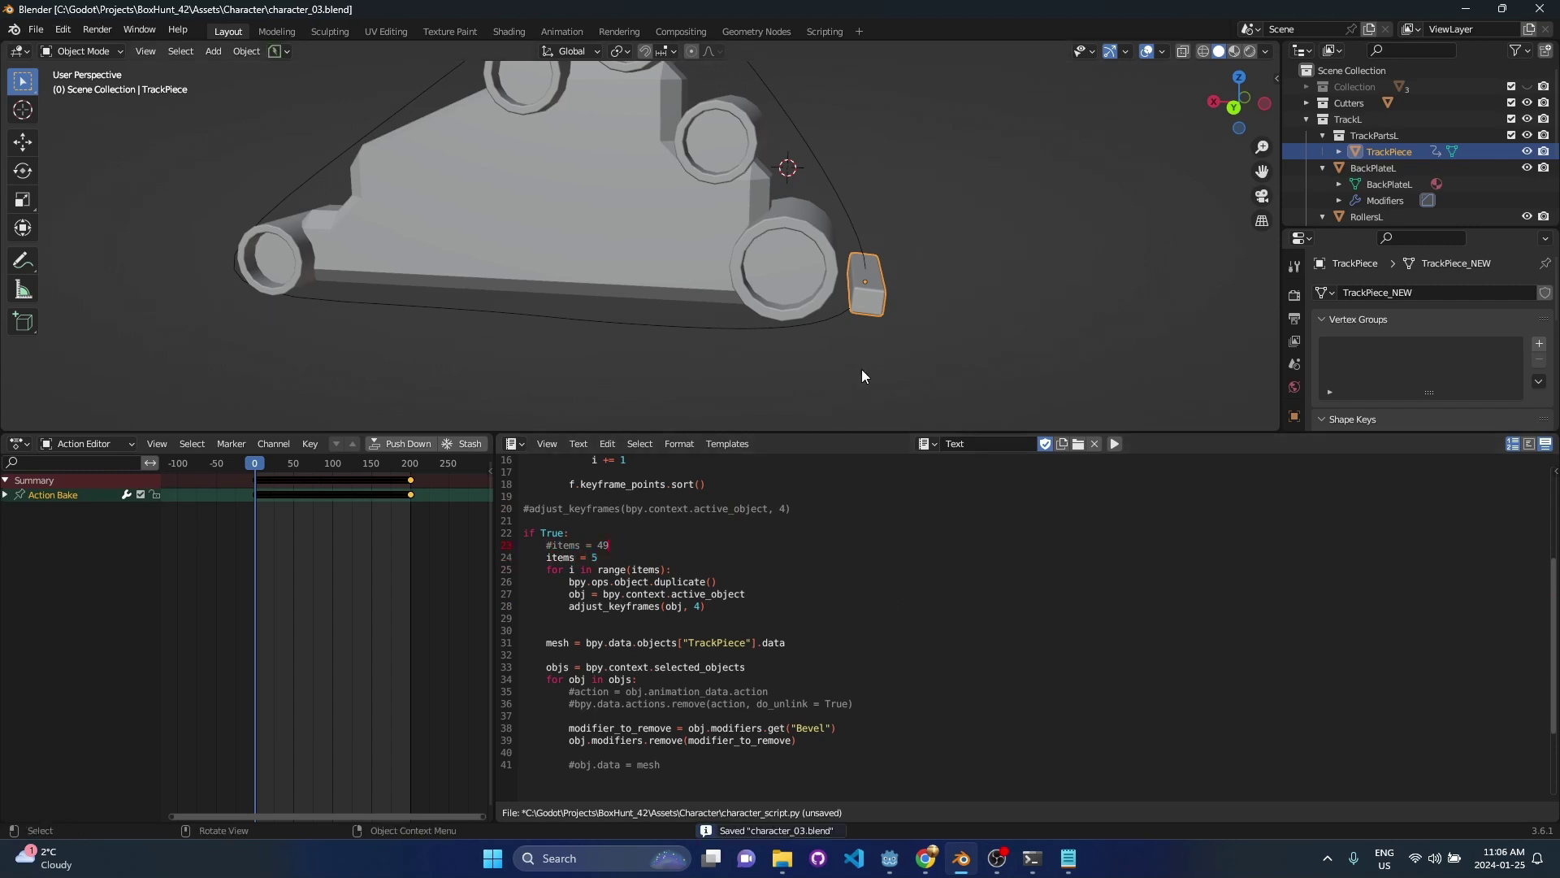
- Run the script with TrackPiece selected to create five duplicates offset by 4 frames each, and inspect their spacing
left_click(956, 310)
left_click(872, 294)
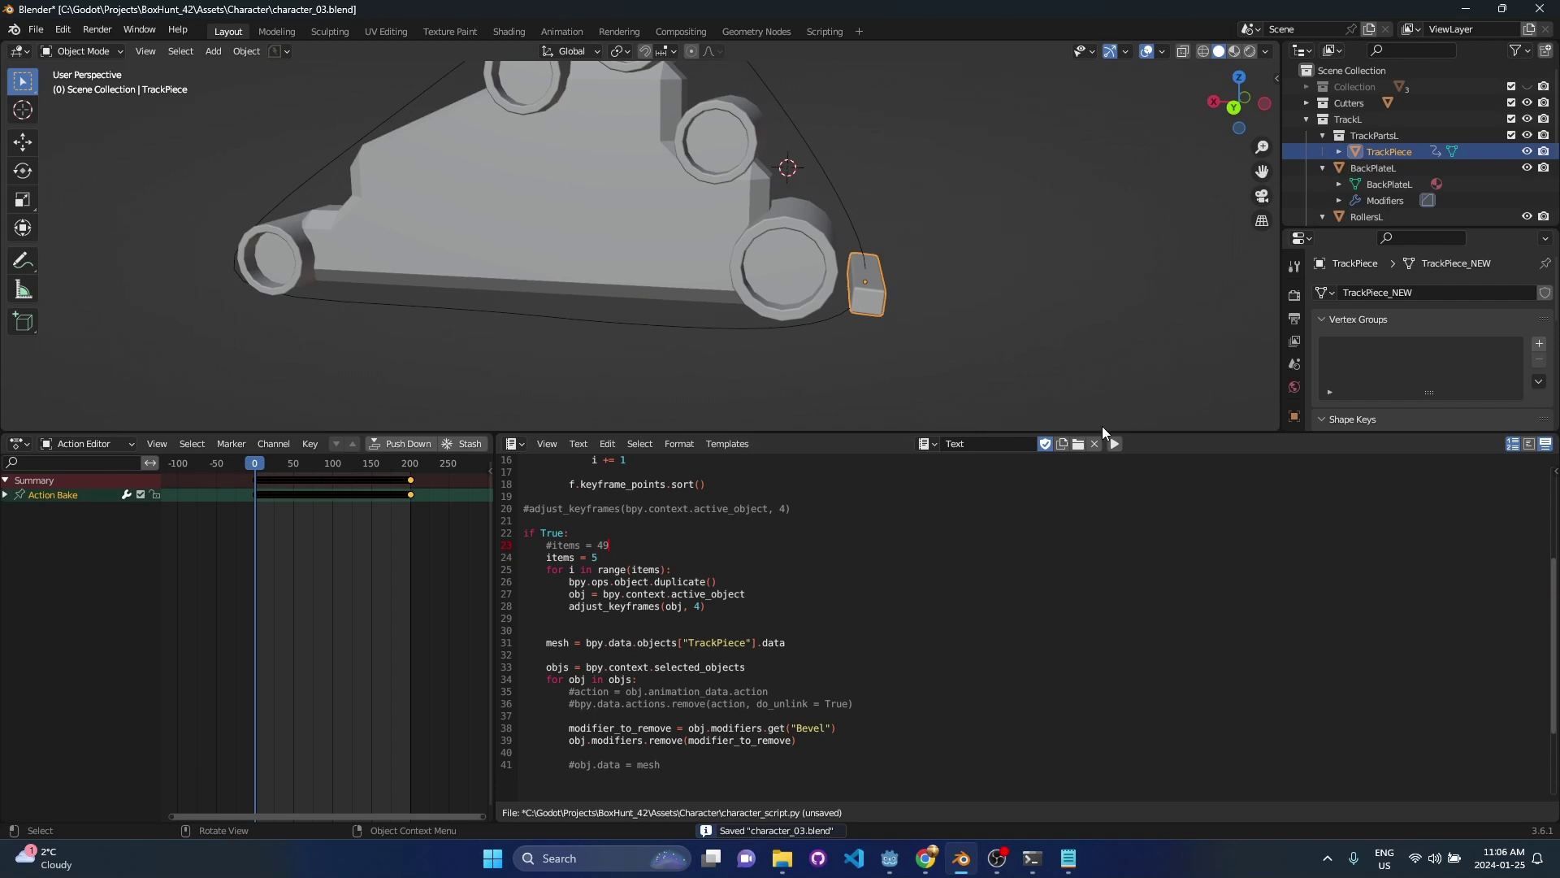
left_click(1114, 443)
middle_click_drag(905, 301, 992, 331)
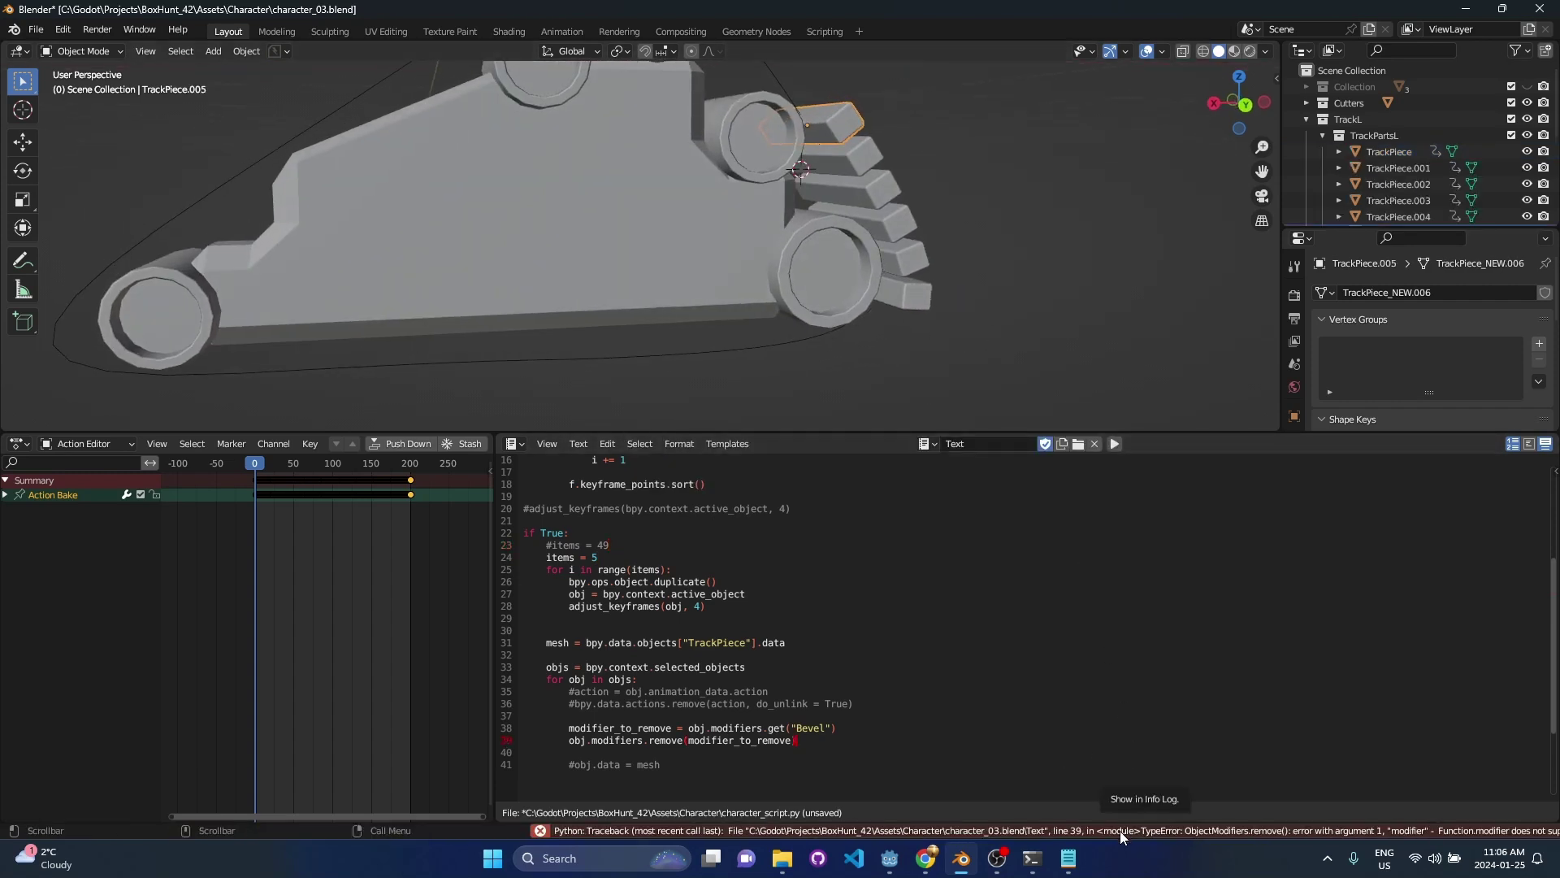
middle_click_drag(975, 382, 850, 275)
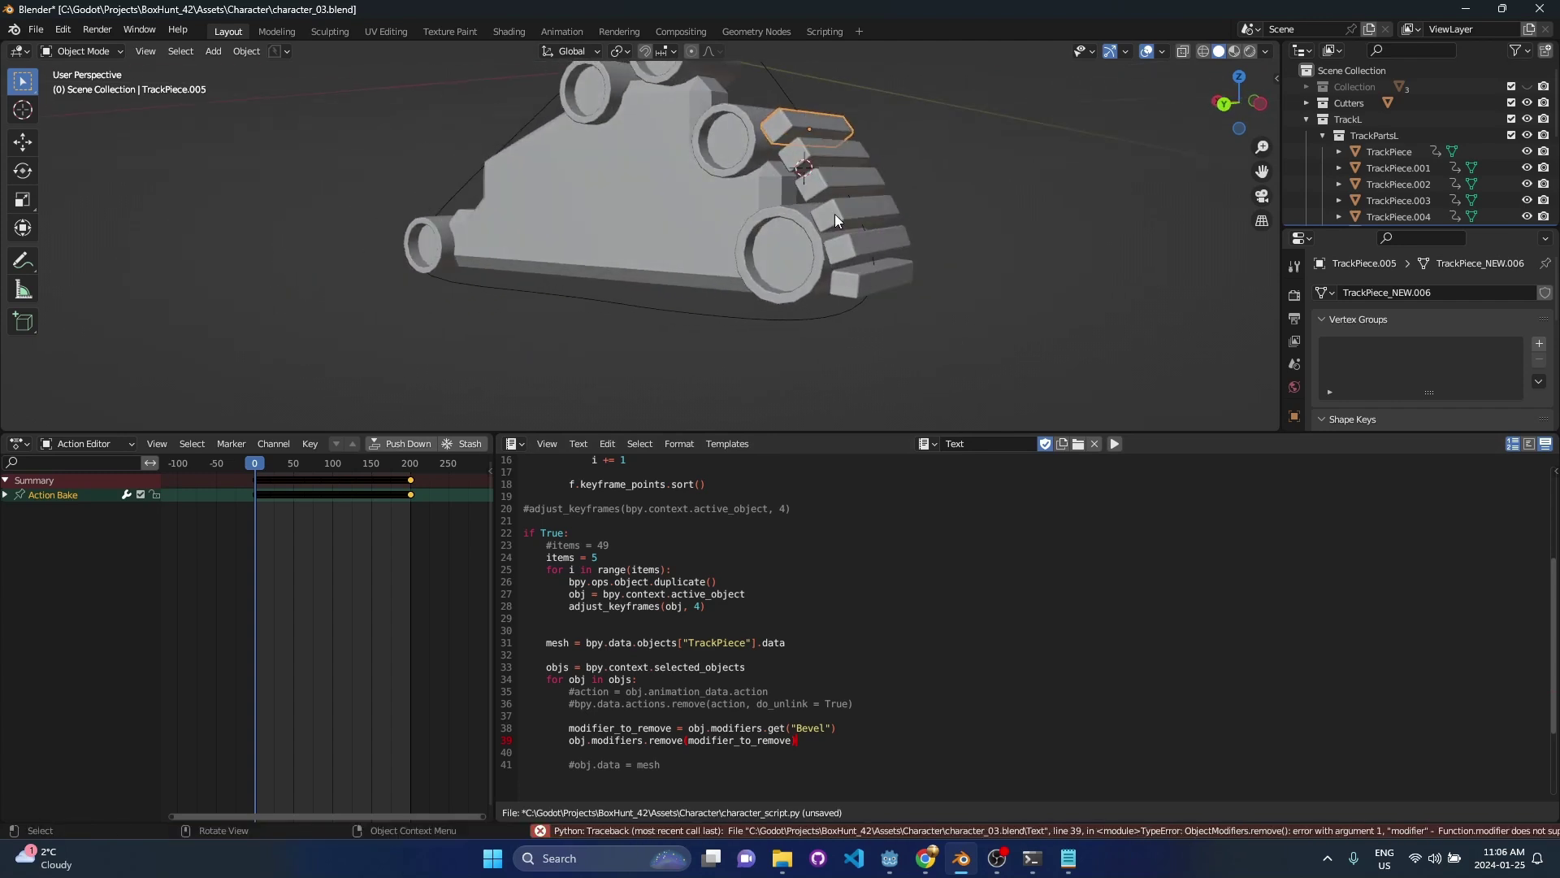
- Undo the five test duplicates, save the file and reselect the original TrackPiece
key("ctrl+z")
key("ctrl+z")
key("ctrl+s")
left_click(896, 276)
left_click(844, 311)
middle_click_drag(843, 311, 898, 295)
left_click(892, 289)
- Reactivate items = 49, comment out items = 5 in the script and save the file
key("ctrl+slash")
key("Down")
key("ctrl+slash")
key("ctrl+s")
middle_click_drag(906, 261, 938, 311)
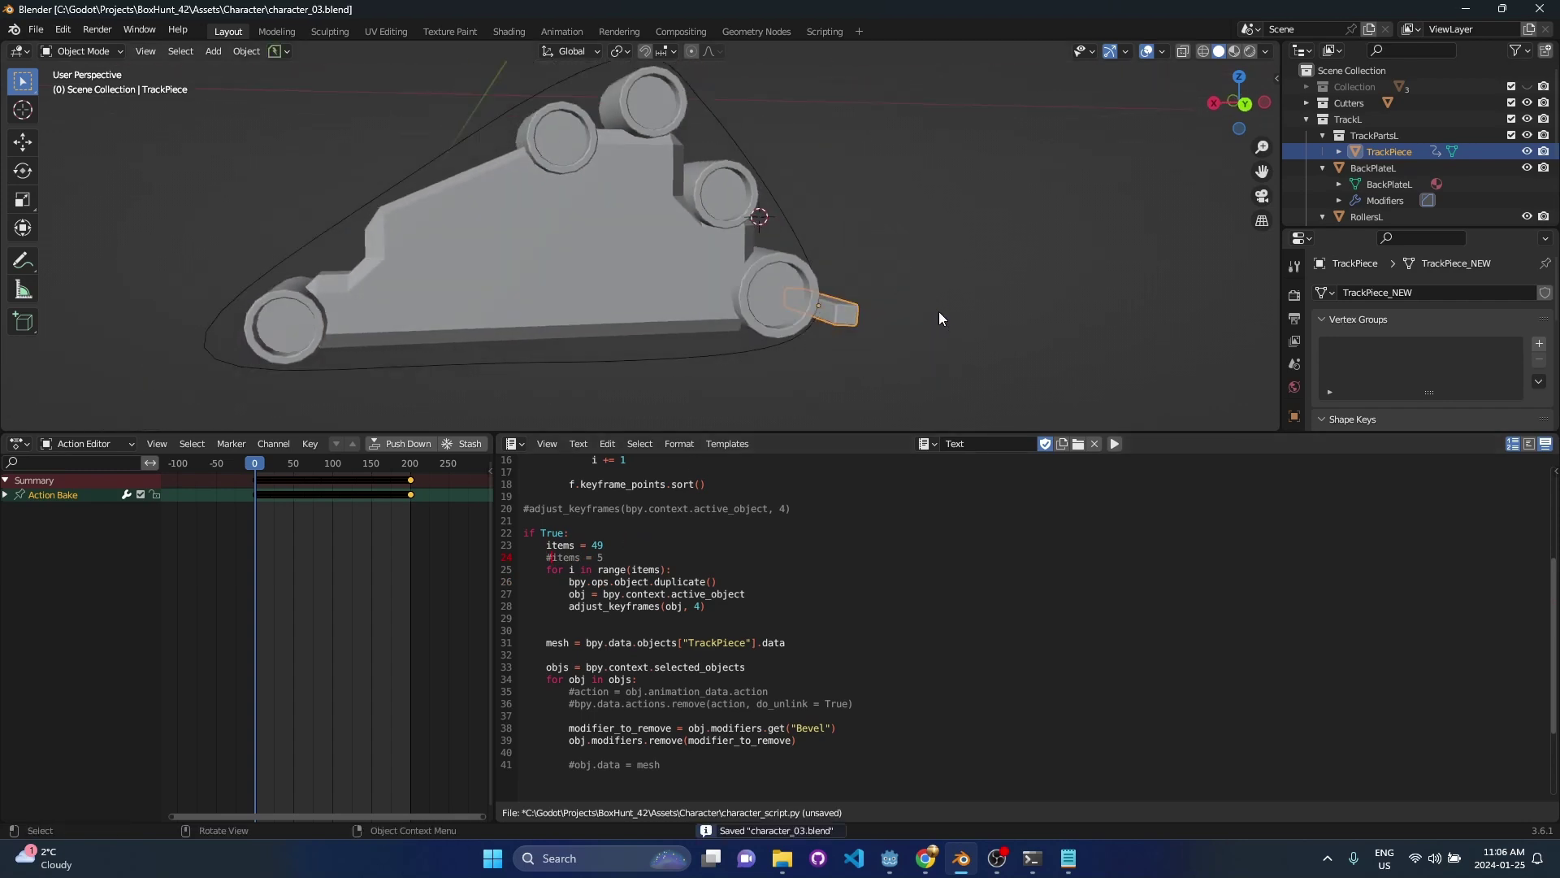
- Switch the outliner to the Blender File data to check the file's actions for leftovers
left_click(1333, 50)
left_click(1388, 105)
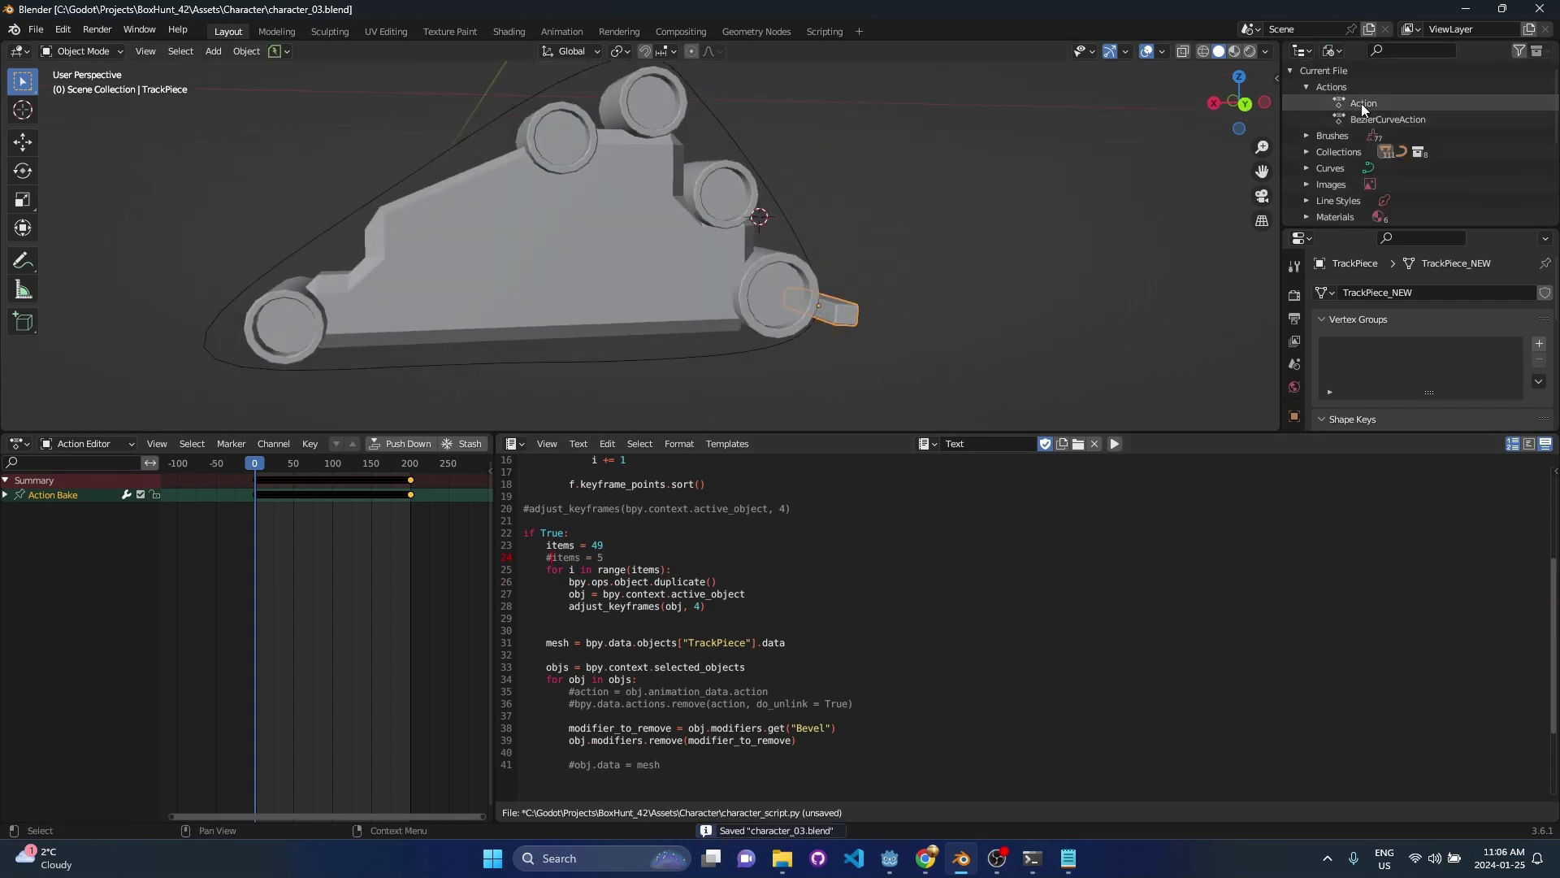
- Return the outliner to the View Layer display and select the original TrackPiece beside the rear roller
left_click(1333, 50)
left_click(1373, 87)
left_click(855, 304)
left_click(855, 304)
middle_click_drag(855, 304, 881, 349)
- Add an if False: line above the mesh and Bevel-removal block of the script, and save the file
scroll(755, 617, "down", 2)
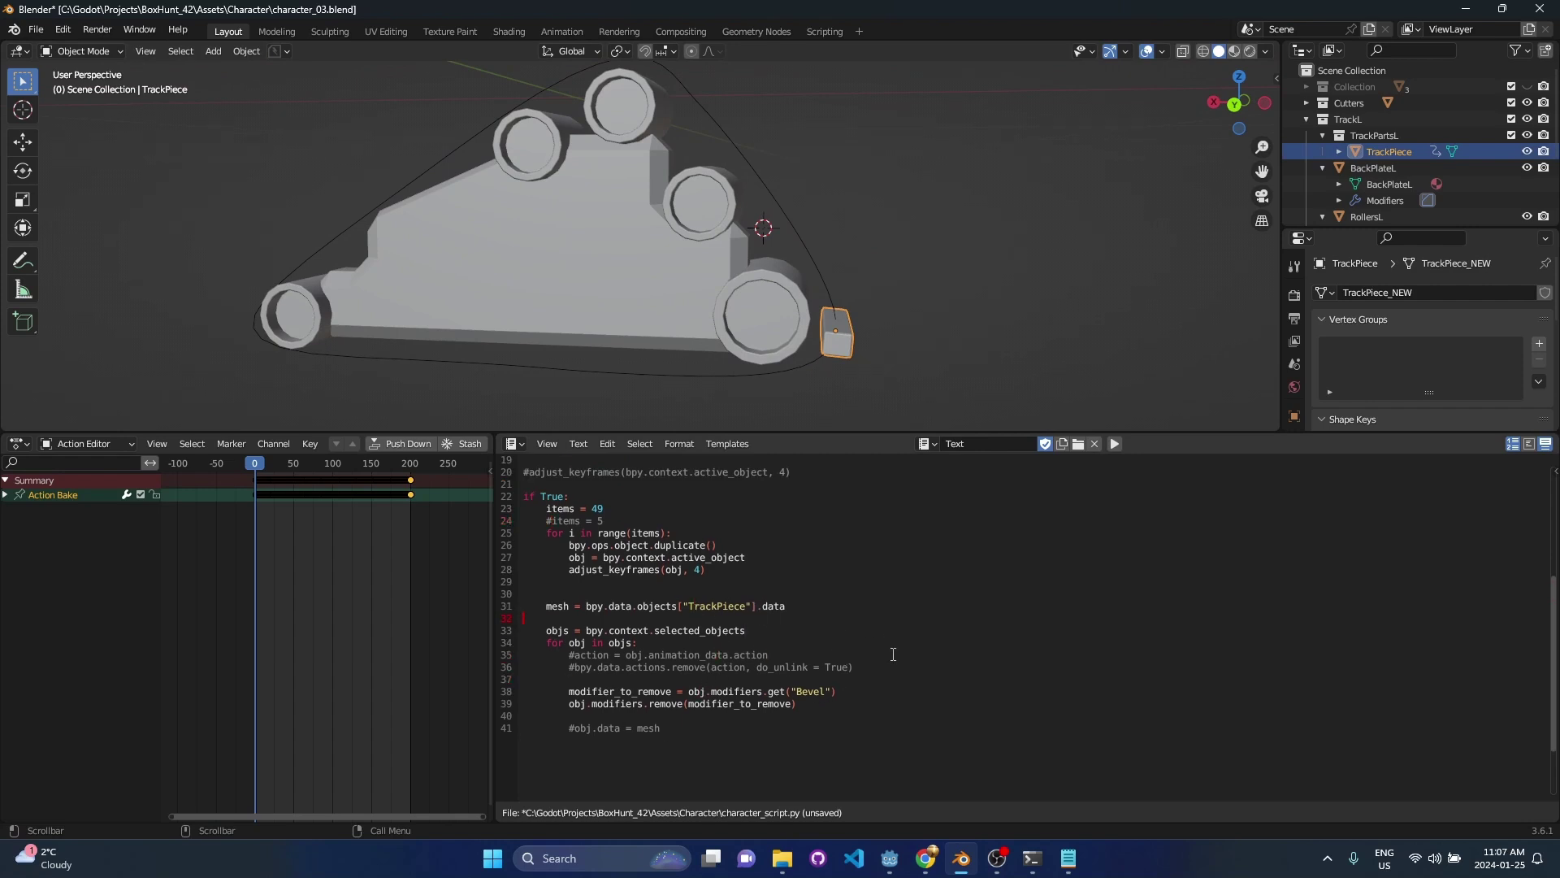
key("Return")
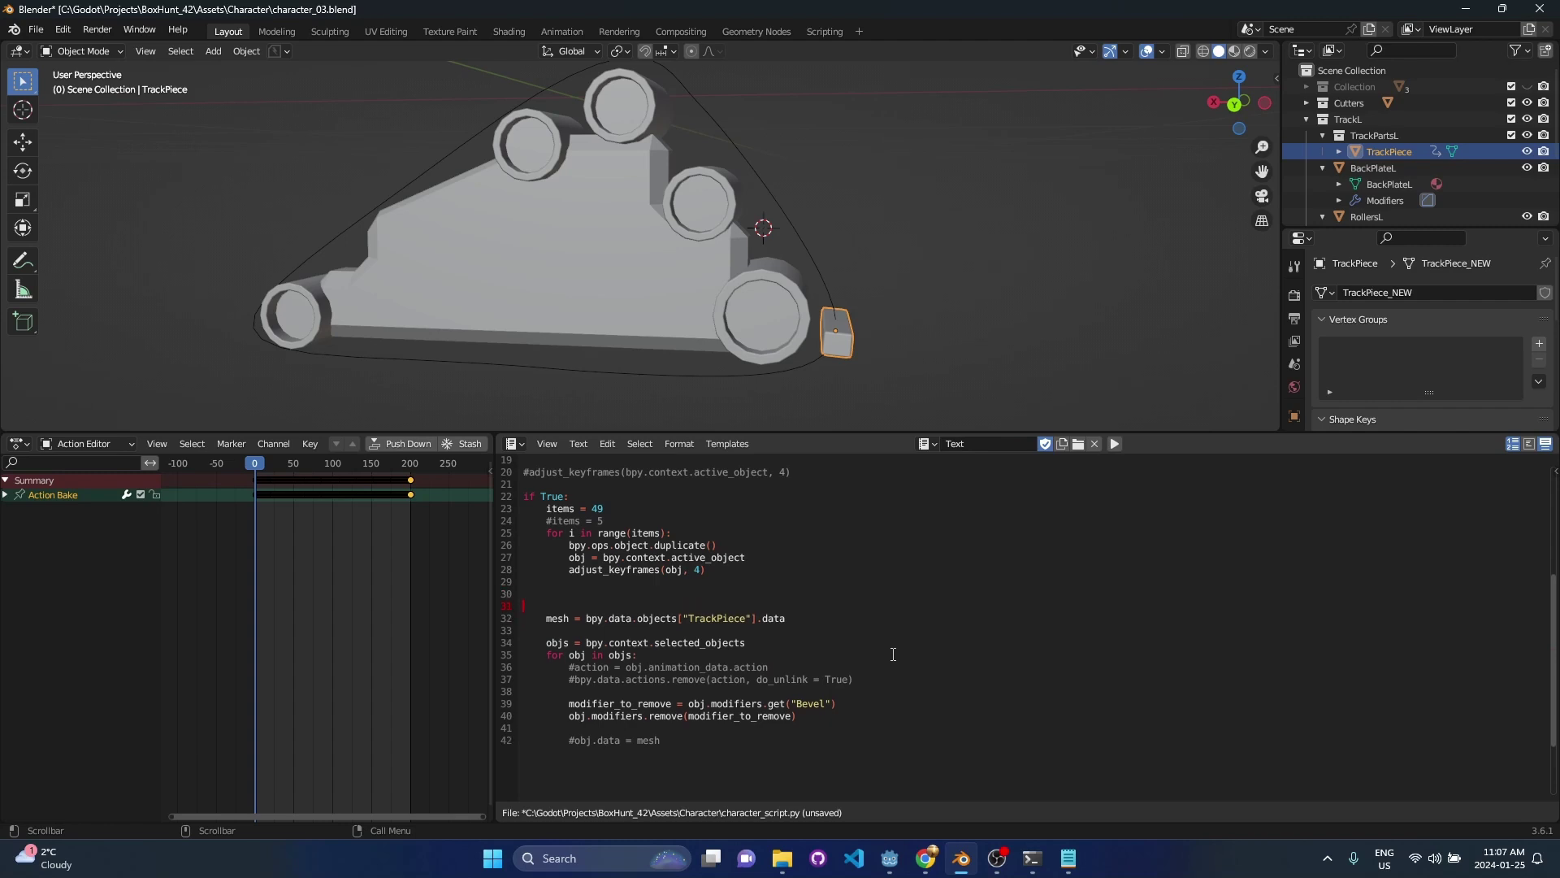
key("Delete")
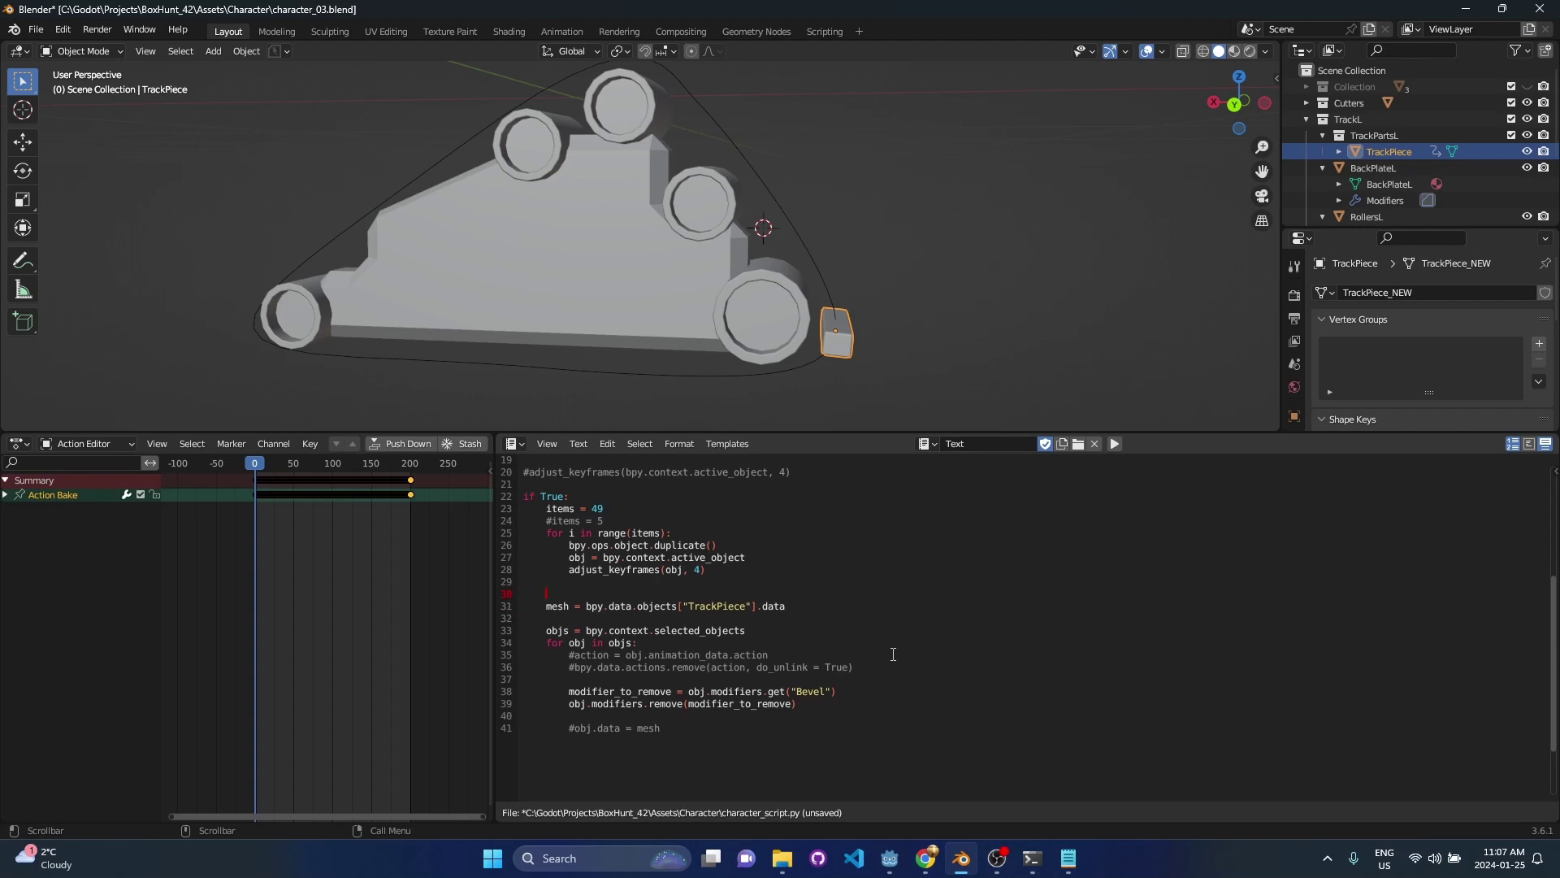
type("if False:")
key("shift+Tab")
left_click(675, 691)
scroll(724, 698, "up", 2)
left_click(734, 703)
key("ctrl+s")
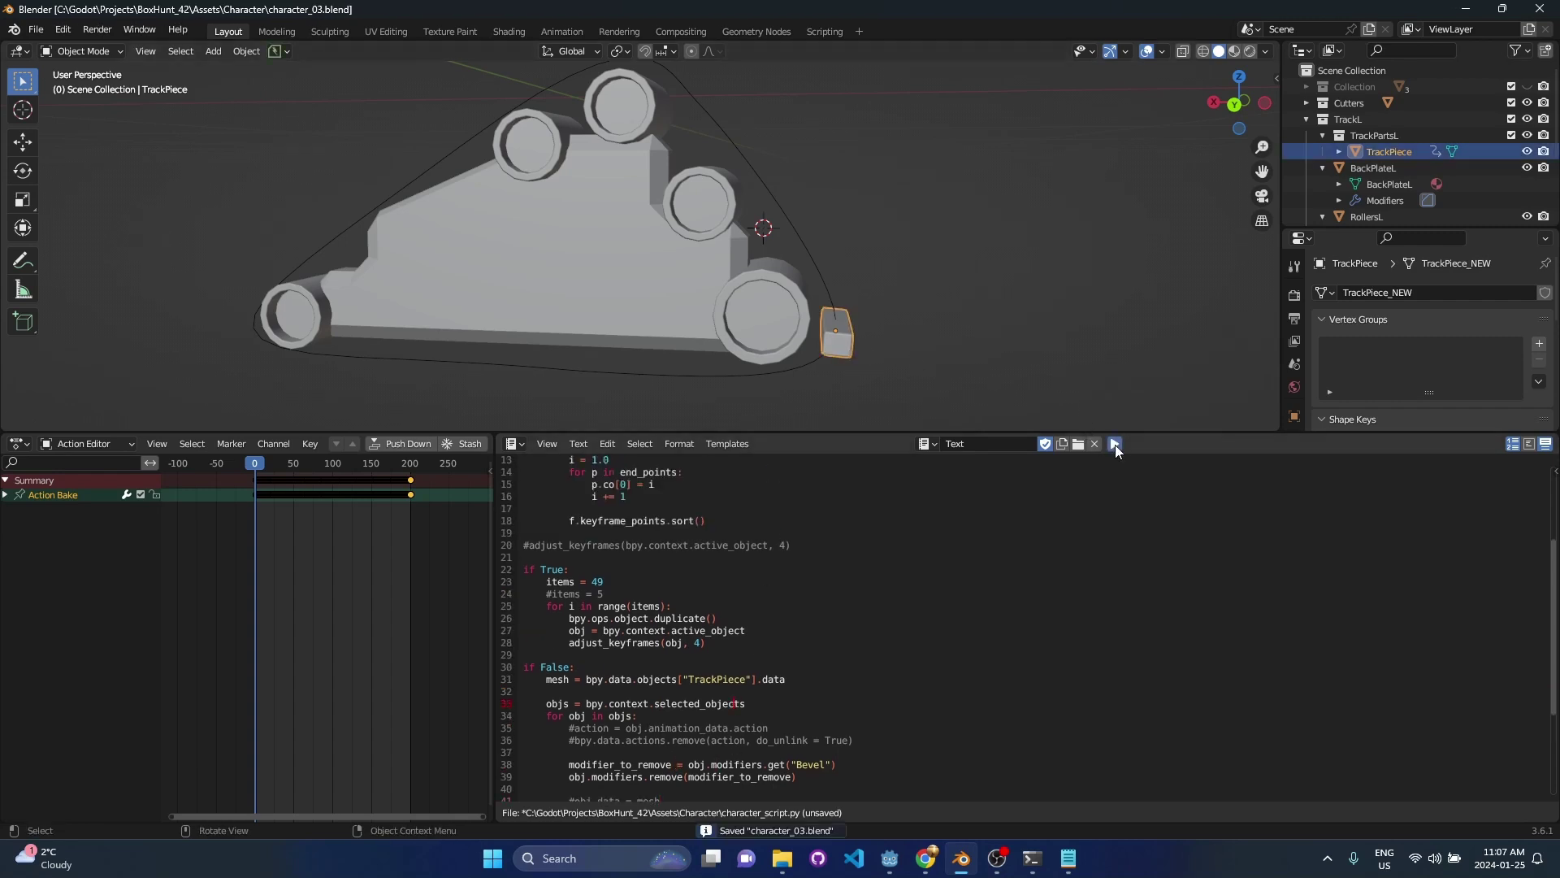
- Run the script to create 49 offset duplicates of TrackPiece, and enlarge the viewport, outliner and Action Editor
left_click(1115, 444)
middle_click_drag(841, 299, 520, 473)
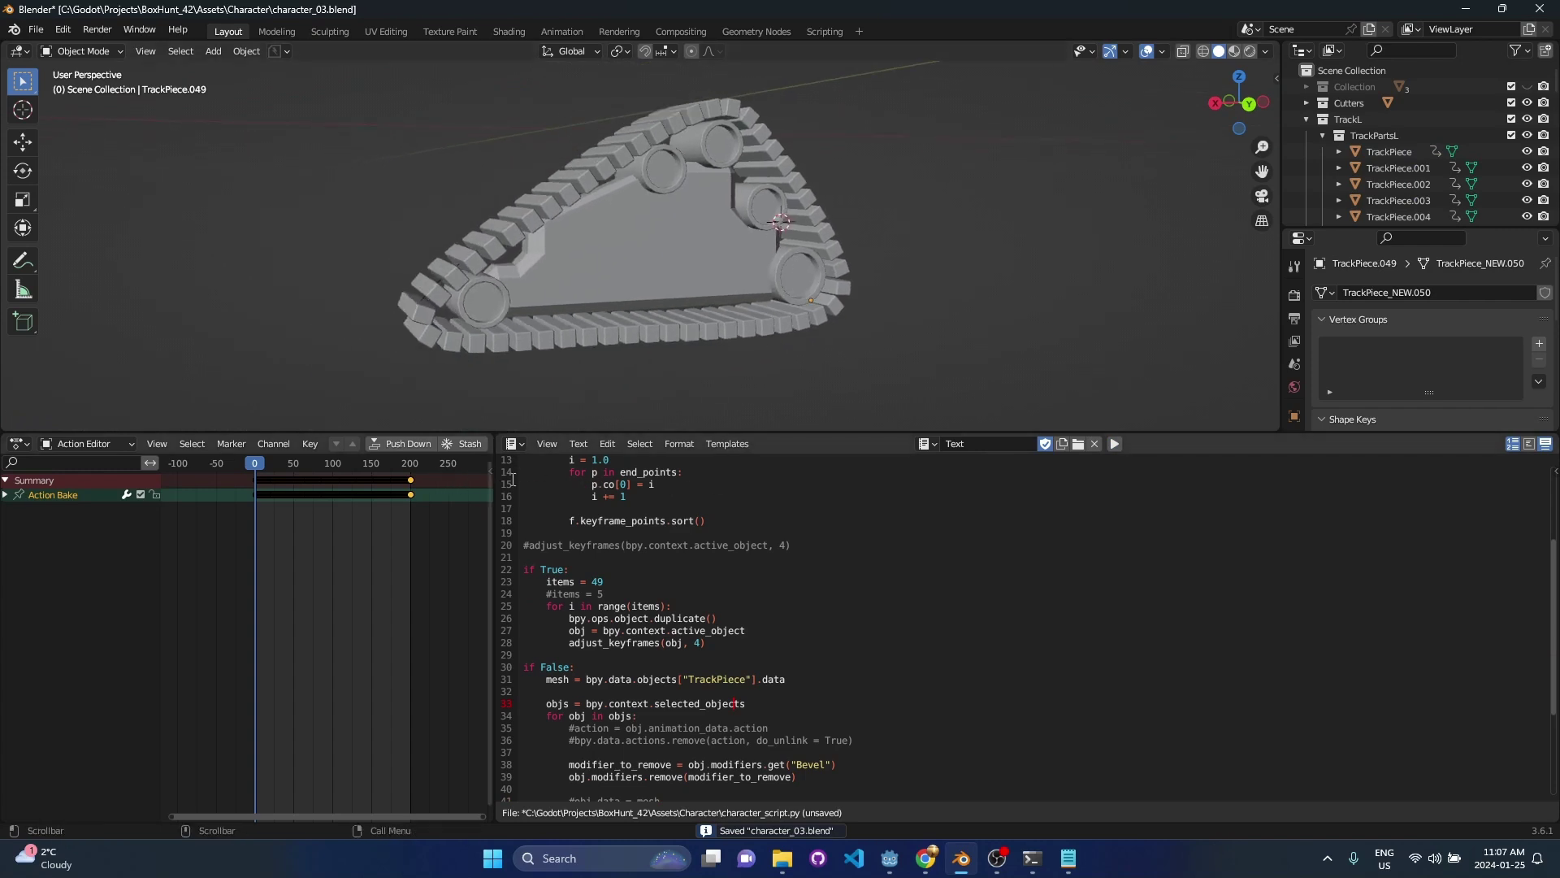
left_click_drag(493, 474, 687, 481)
left_click(1430, 230)
left_click_drag(1434, 227, 1434, 230)
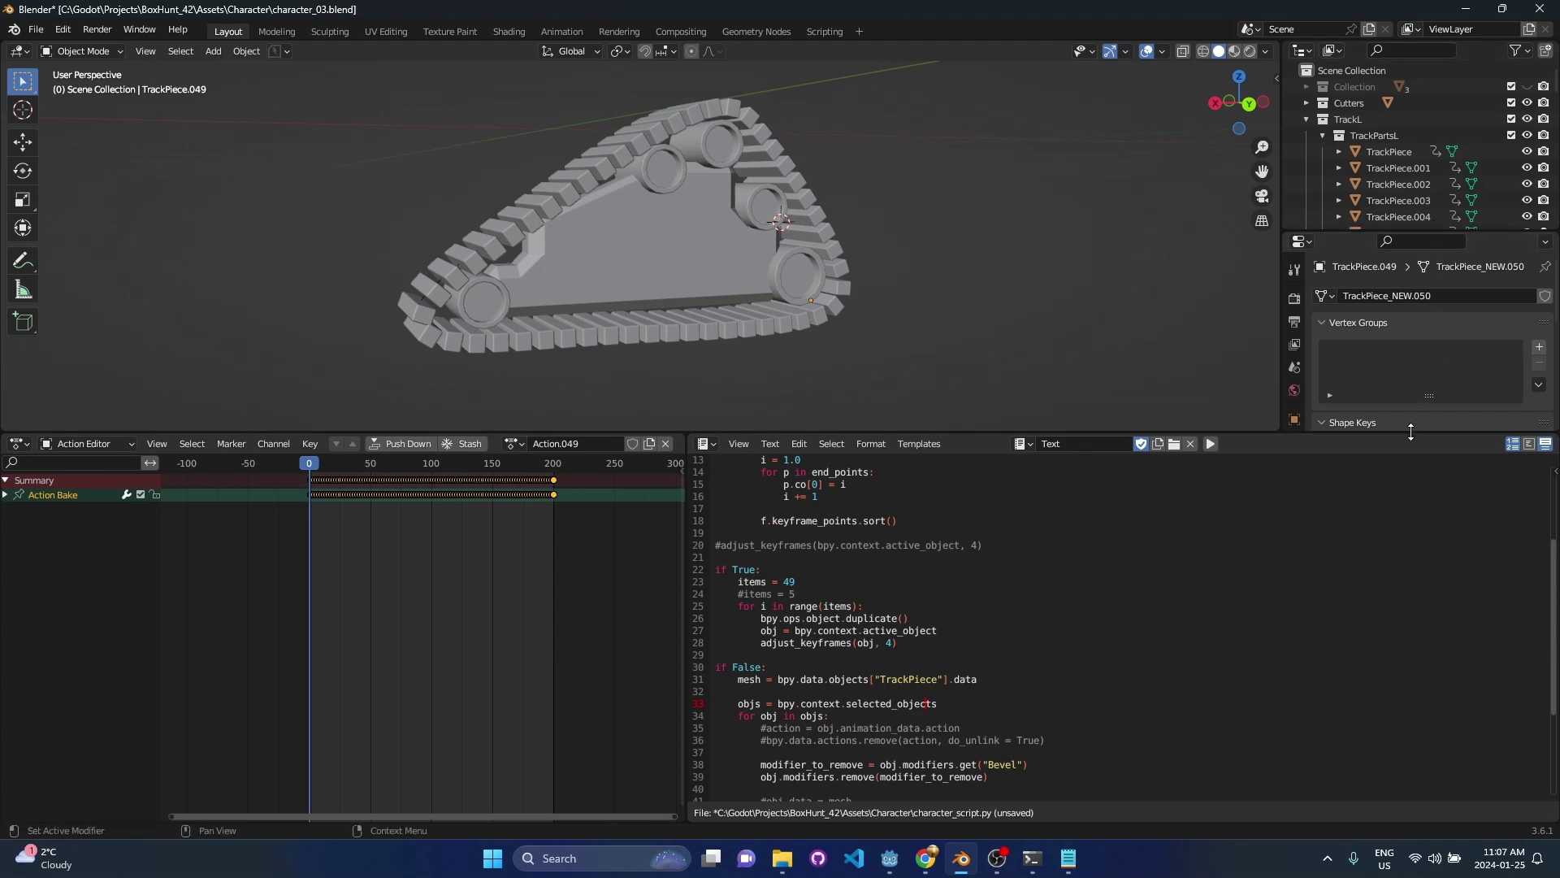
left_click_drag(1411, 429, 1411, 586)
left_click_drag(1423, 232, 1422, 403)
- Play the track animation with TrackPiece.001 selected, then move back to frame 2 and save the file
left_click(1386, 166)
key("space")
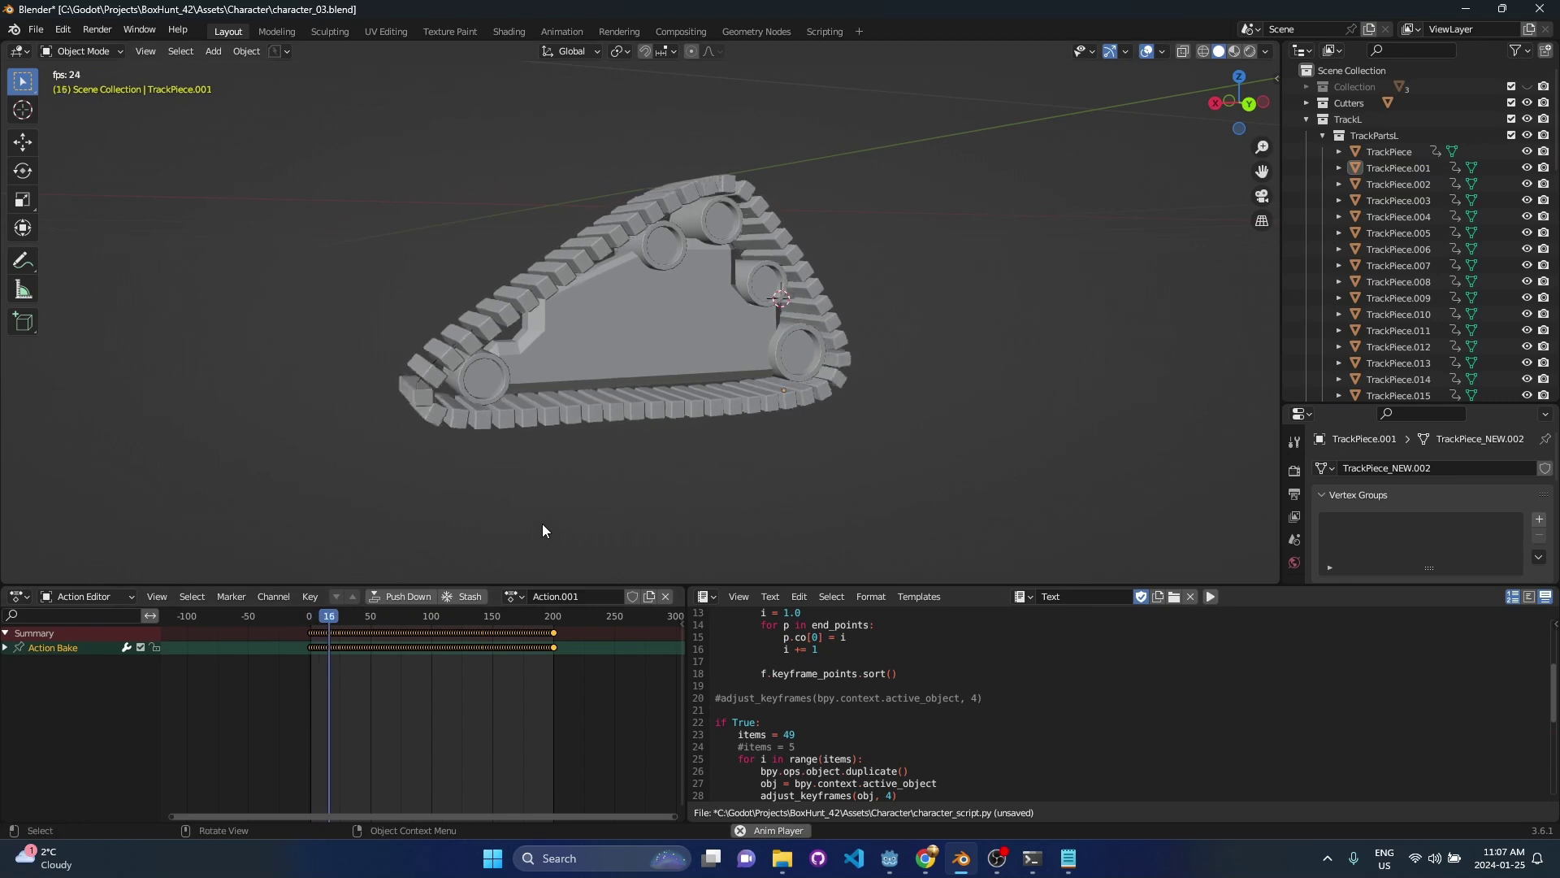
key("space")
left_click_drag(353, 615, 311, 616)
key("ctrl+s")
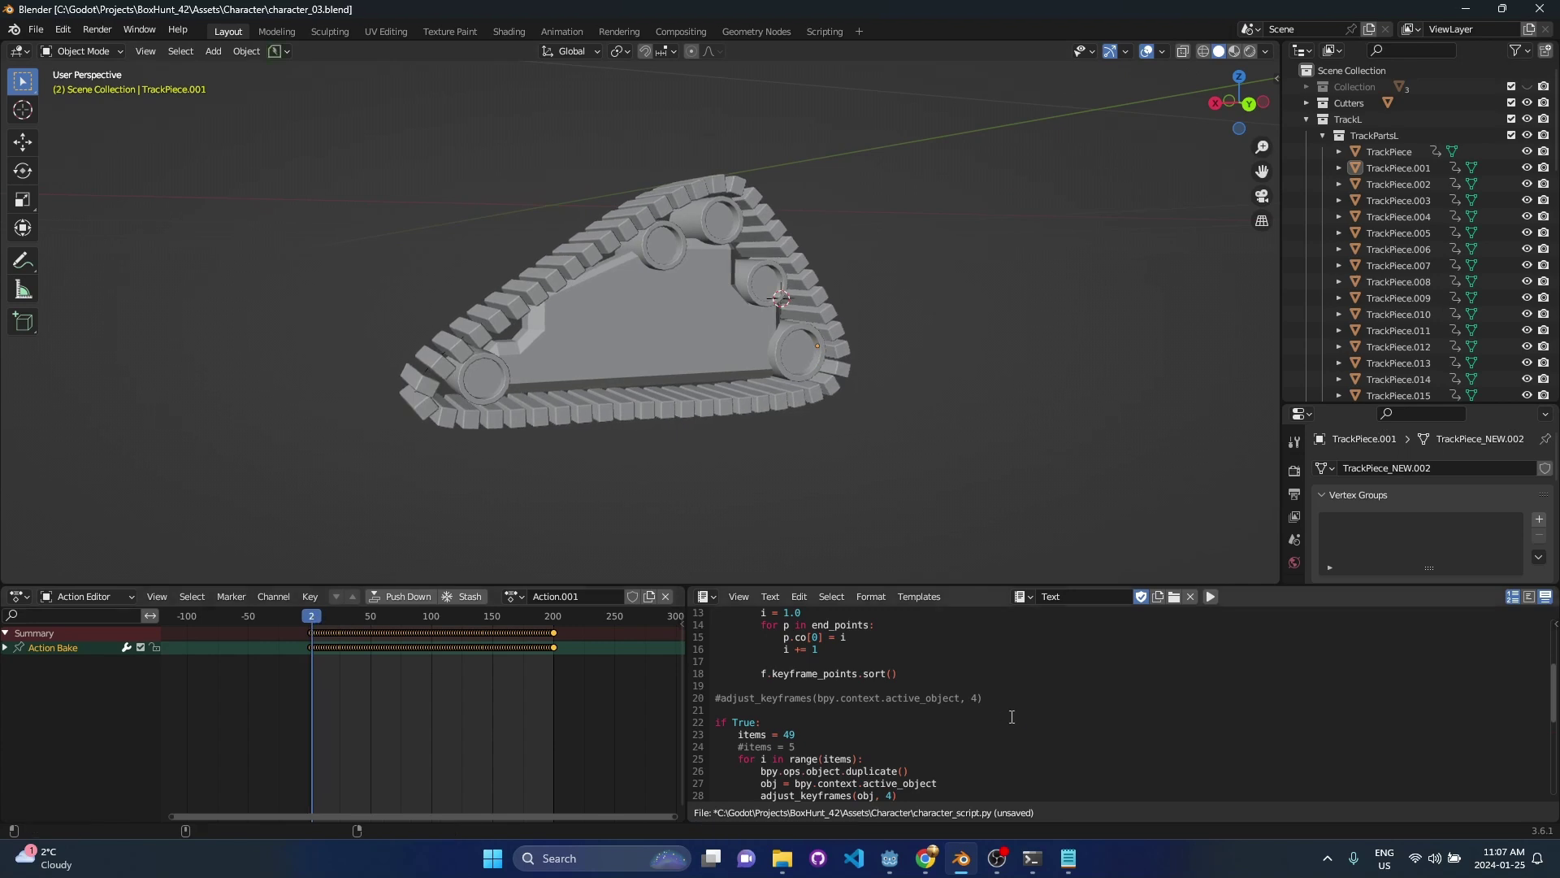
- Enlarge the script editor, show the track in Material Preview shading and save the file
left_click(1010, 715)
scroll(1003, 707, "down", 7)
scroll(881, 714, "up", 5)
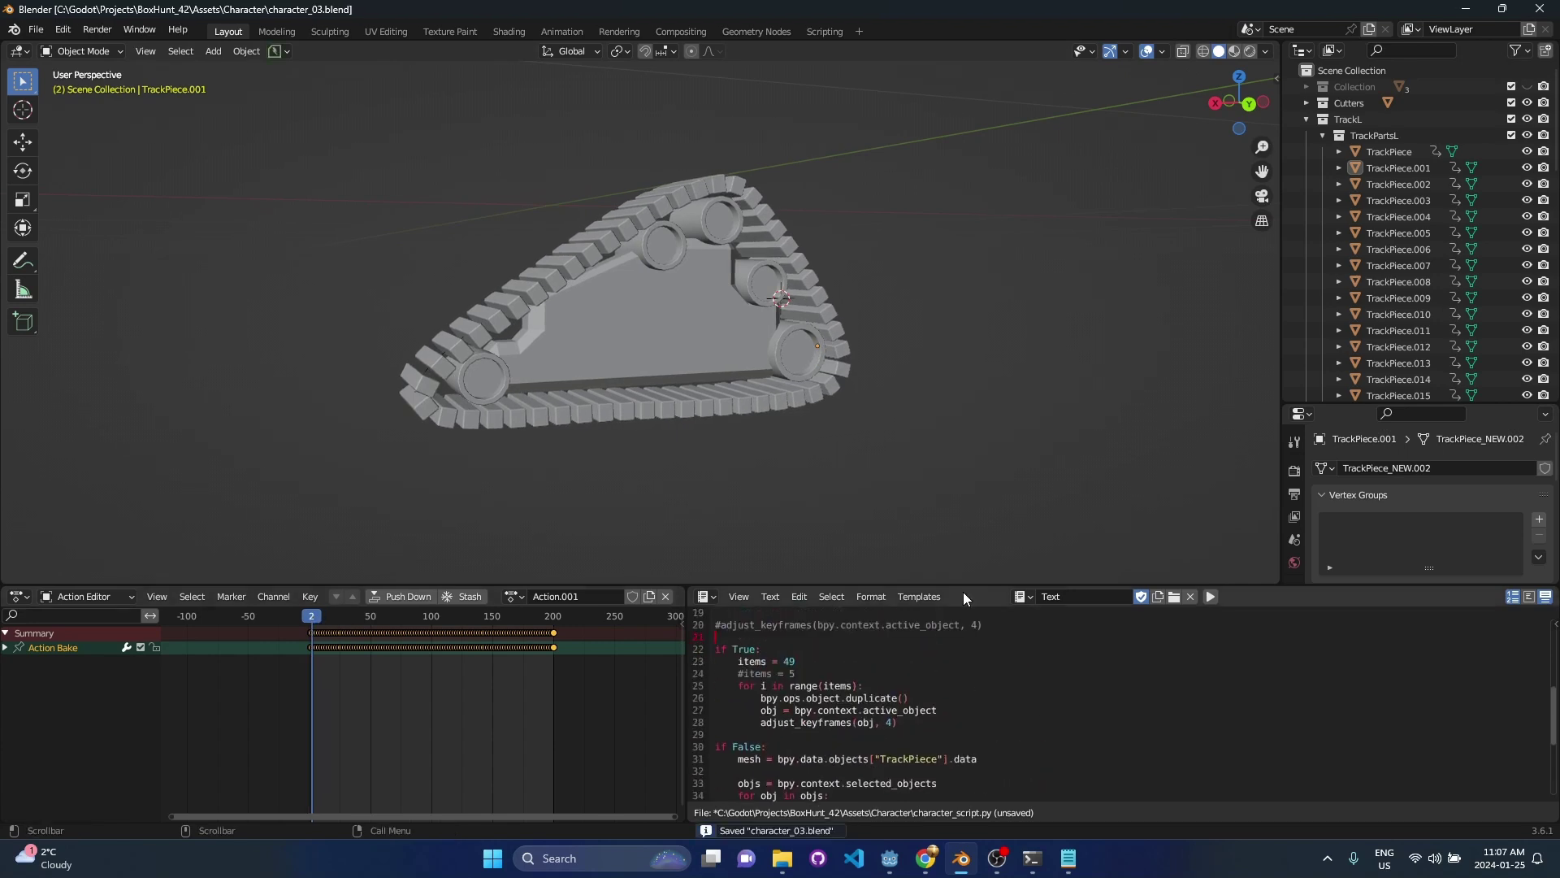
left_click_drag(967, 584, 967, 564)
middle_click_drag(769, 306, 787, 358)
left_click(736, 311)
key("z")
left_click(939, 373)
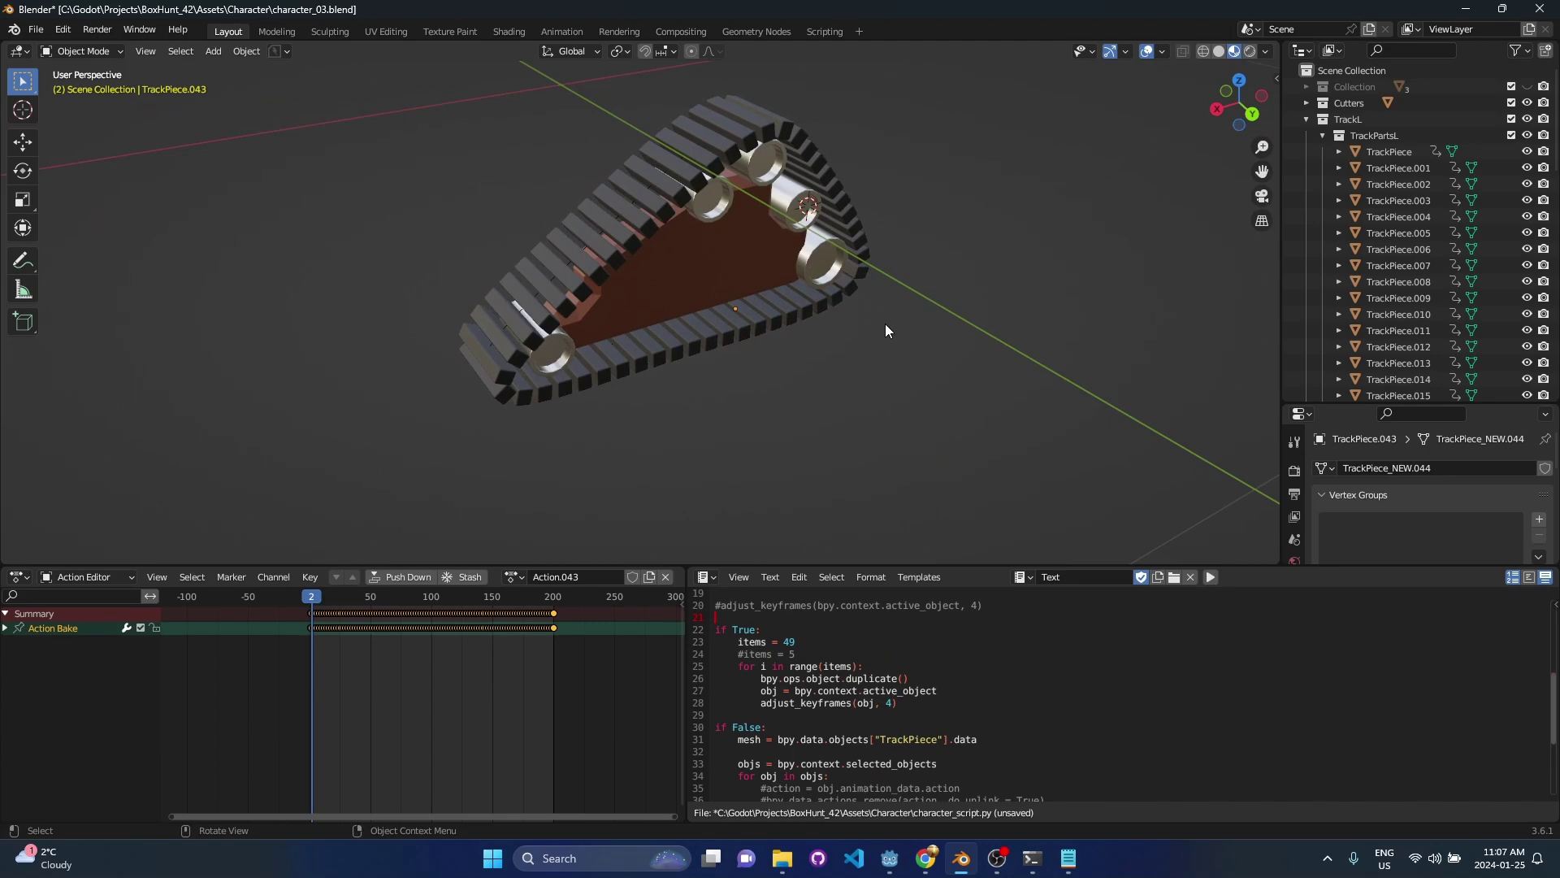
key("ctrl+s")
- Set up a glTF 2.0 export into the character_Test folder using the glTF Separate format
left_click(37, 30)
mouse_move(48, 257)
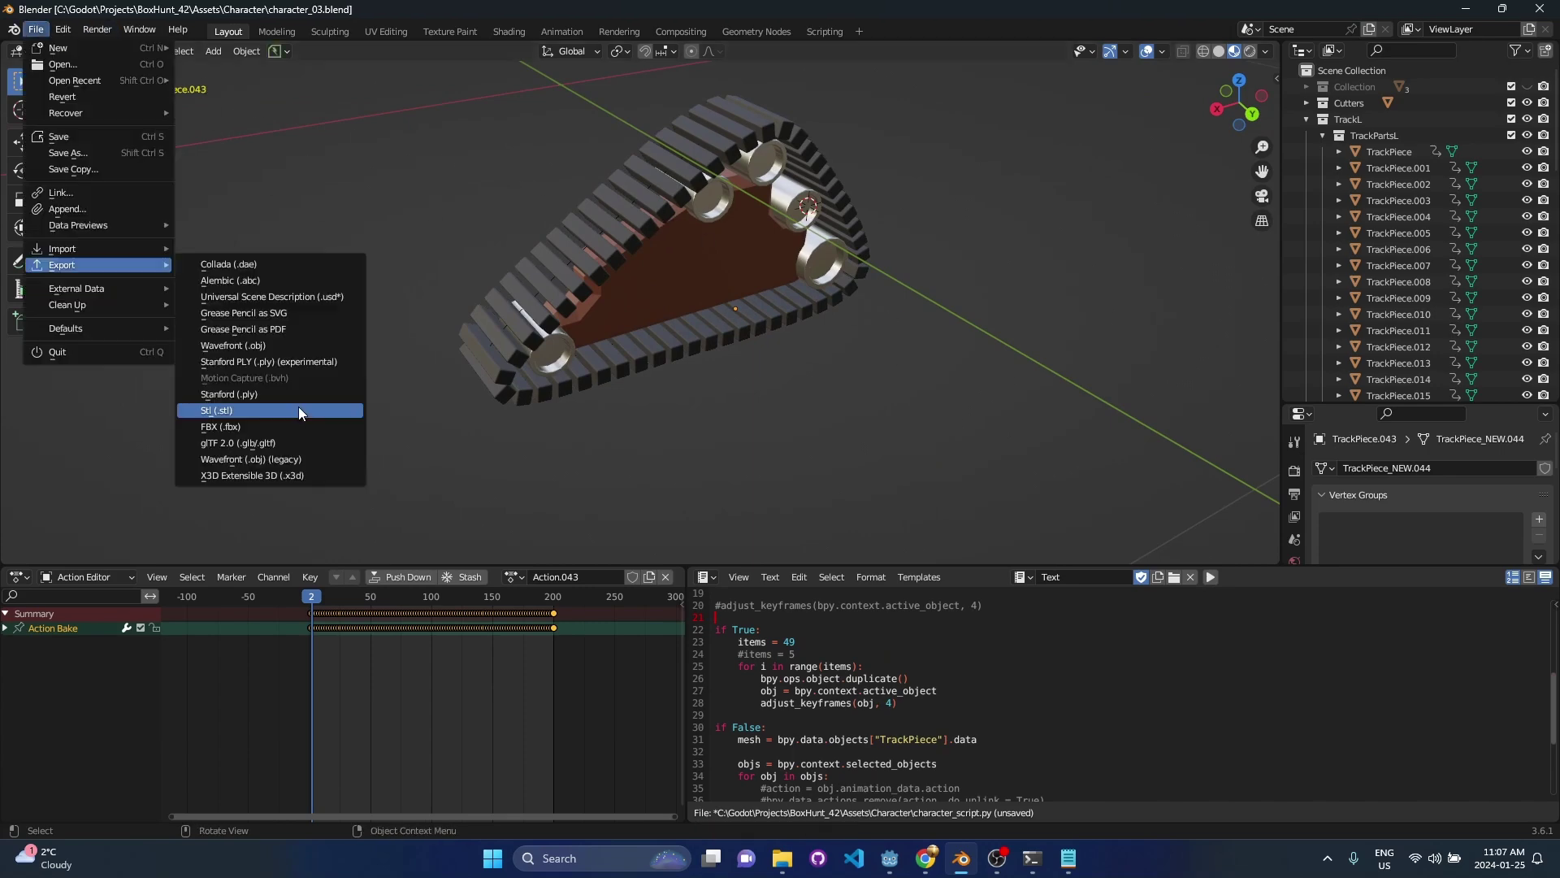
left_click(295, 436)
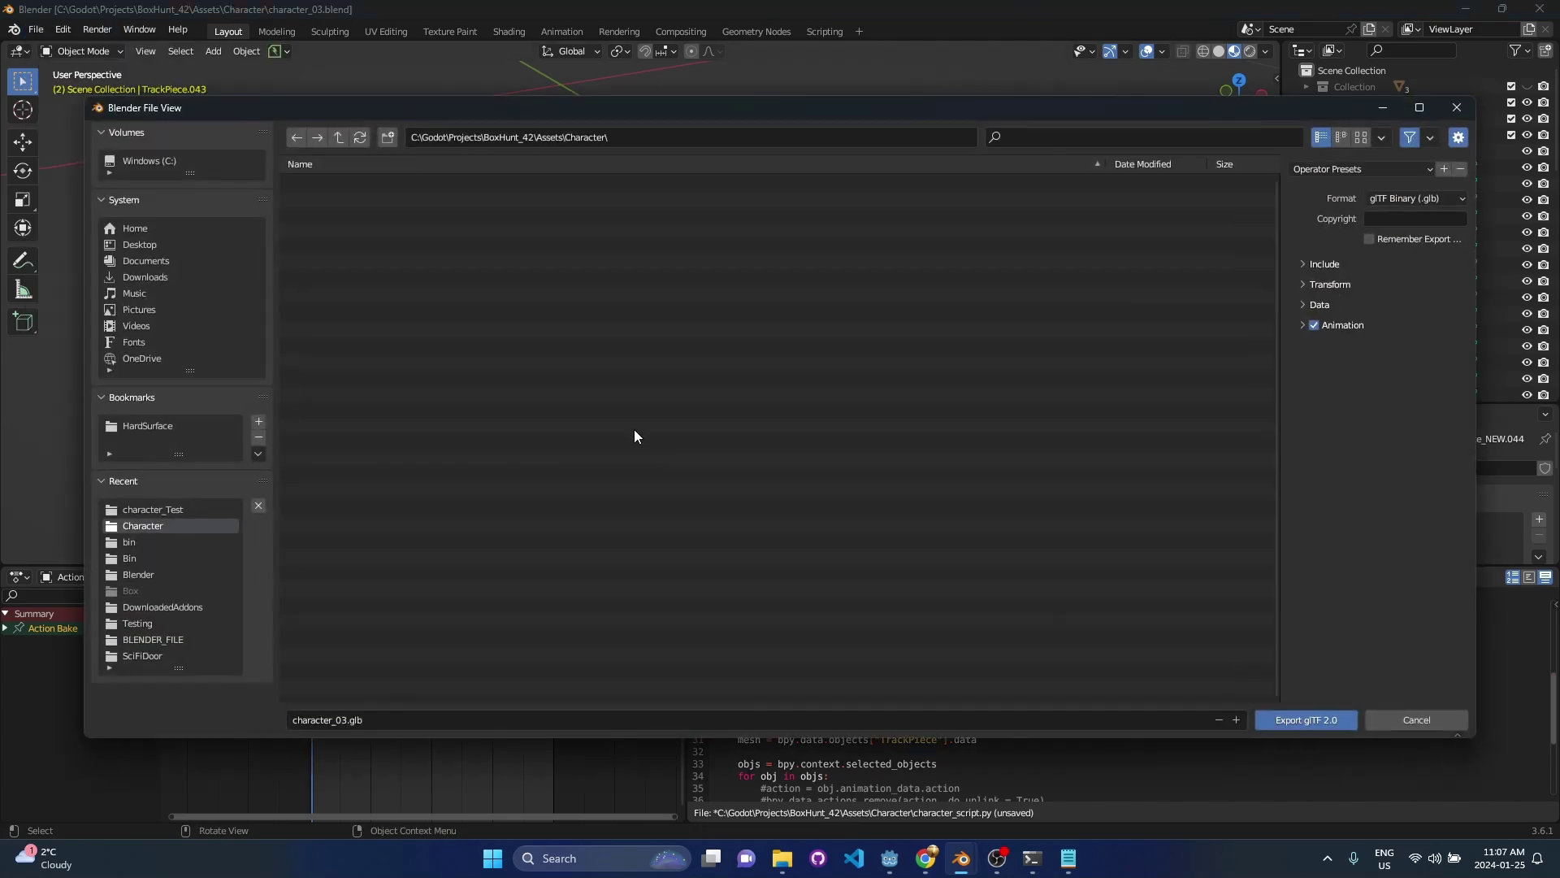
left_click(340, 136)
double_click(370, 183)
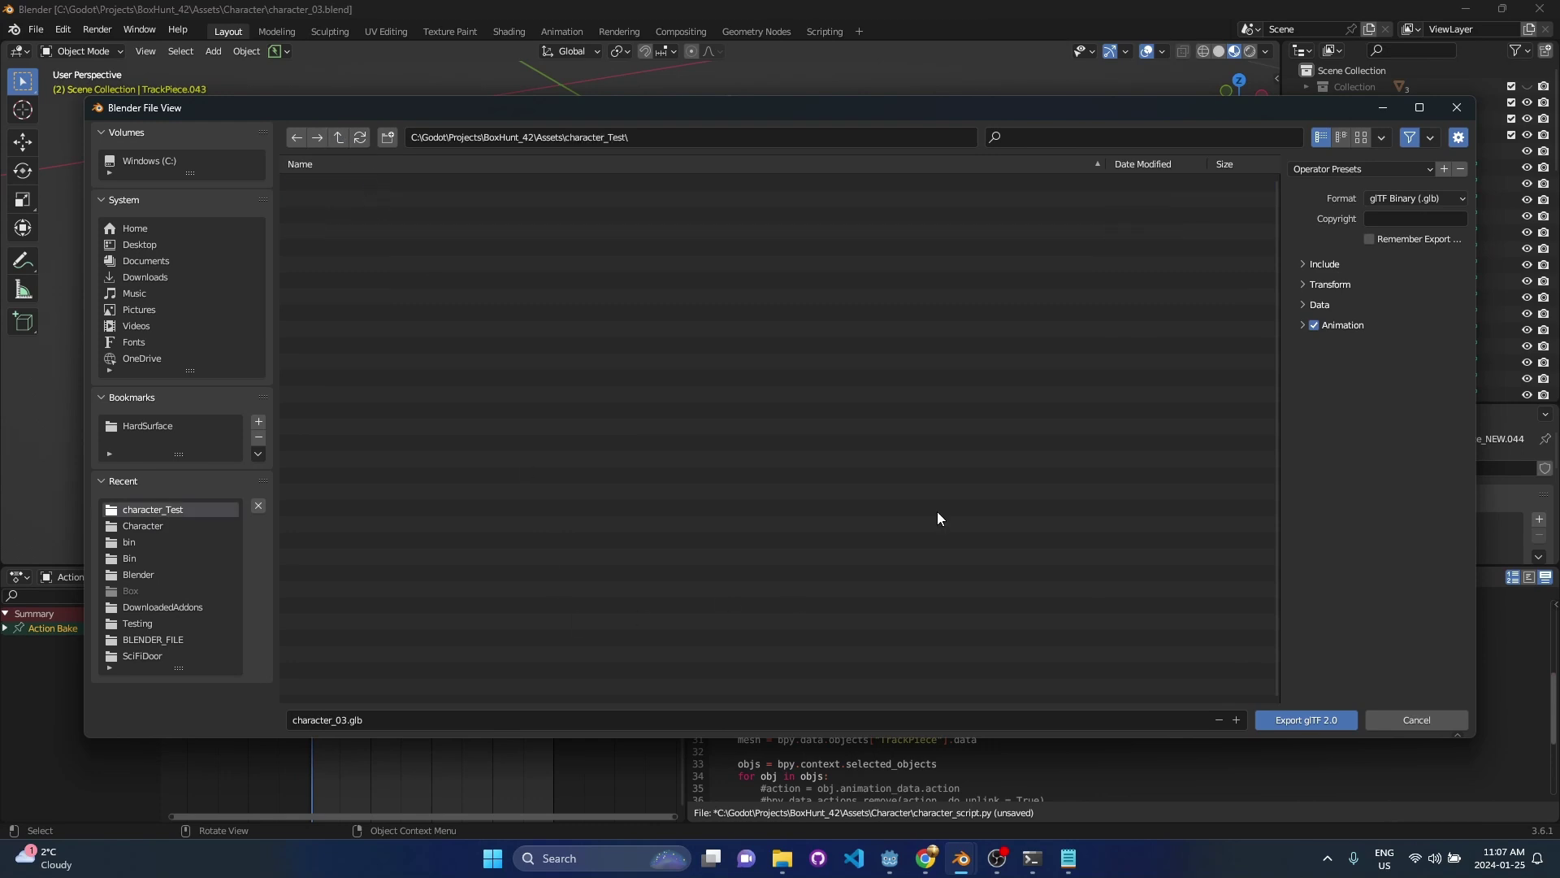
left_click(1381, 198)
left_click(1374, 210)
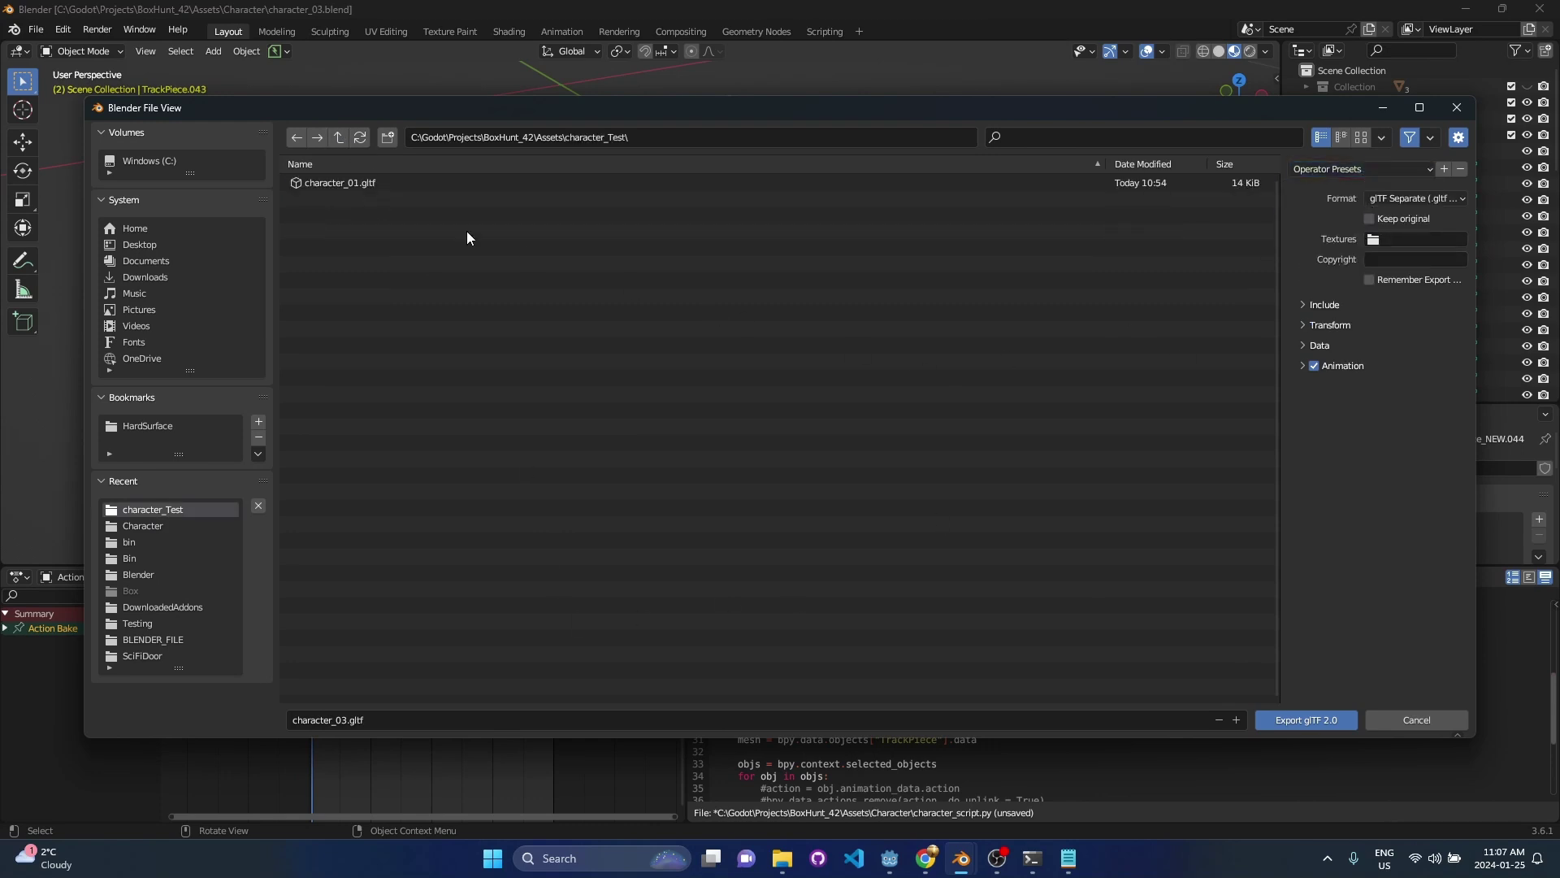
- Export over character_01.gltf with the animation mode set to Active actions merged
left_click(430, 183)
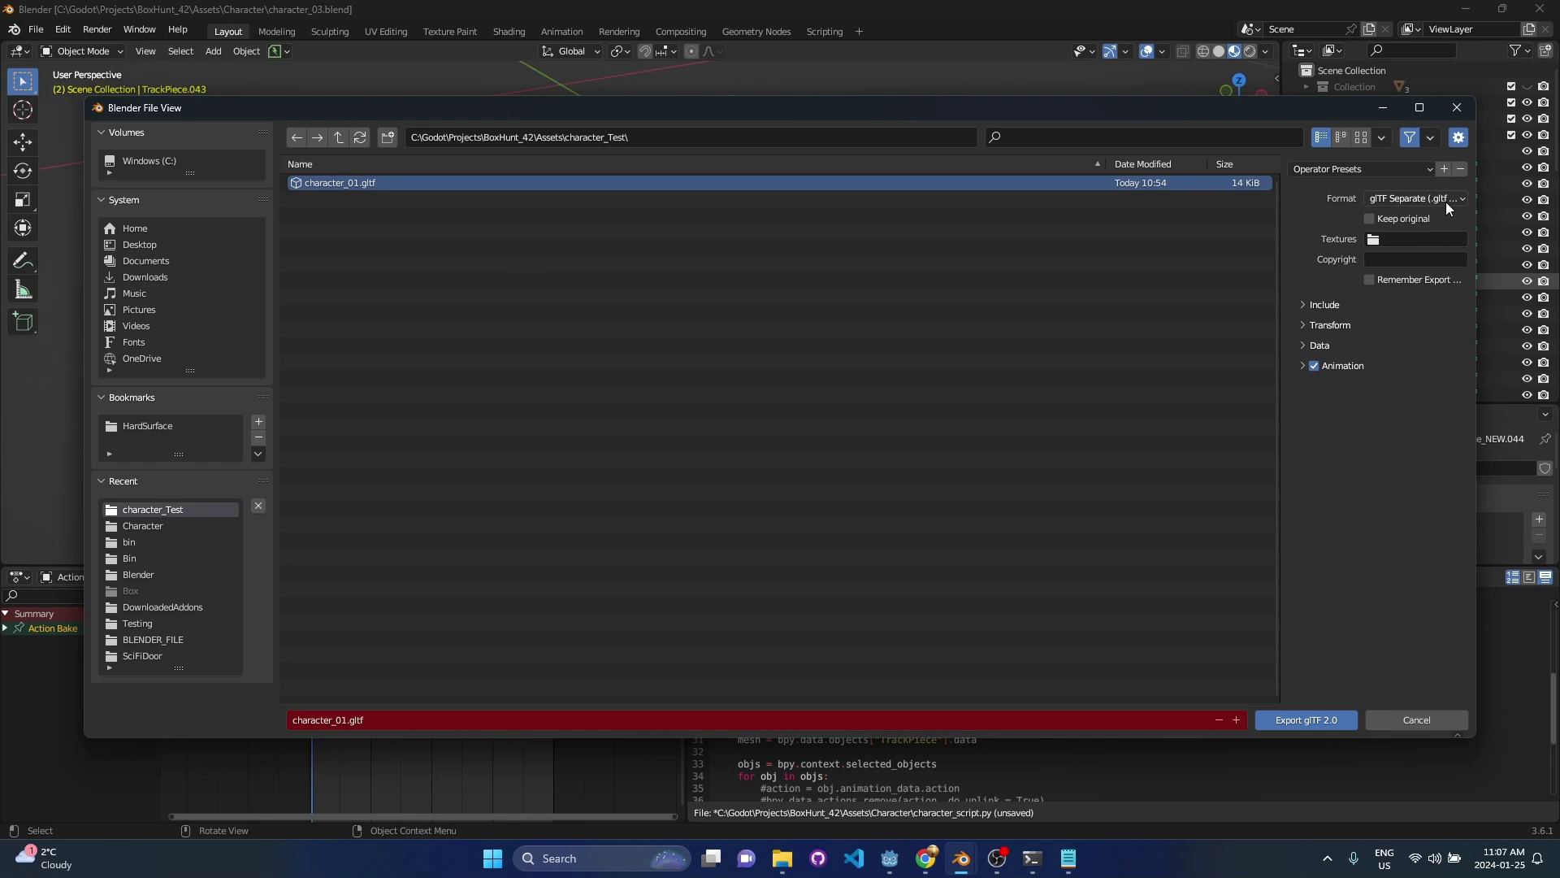
left_click(1314, 298)
left_click(1319, 302)
left_click(1340, 365)
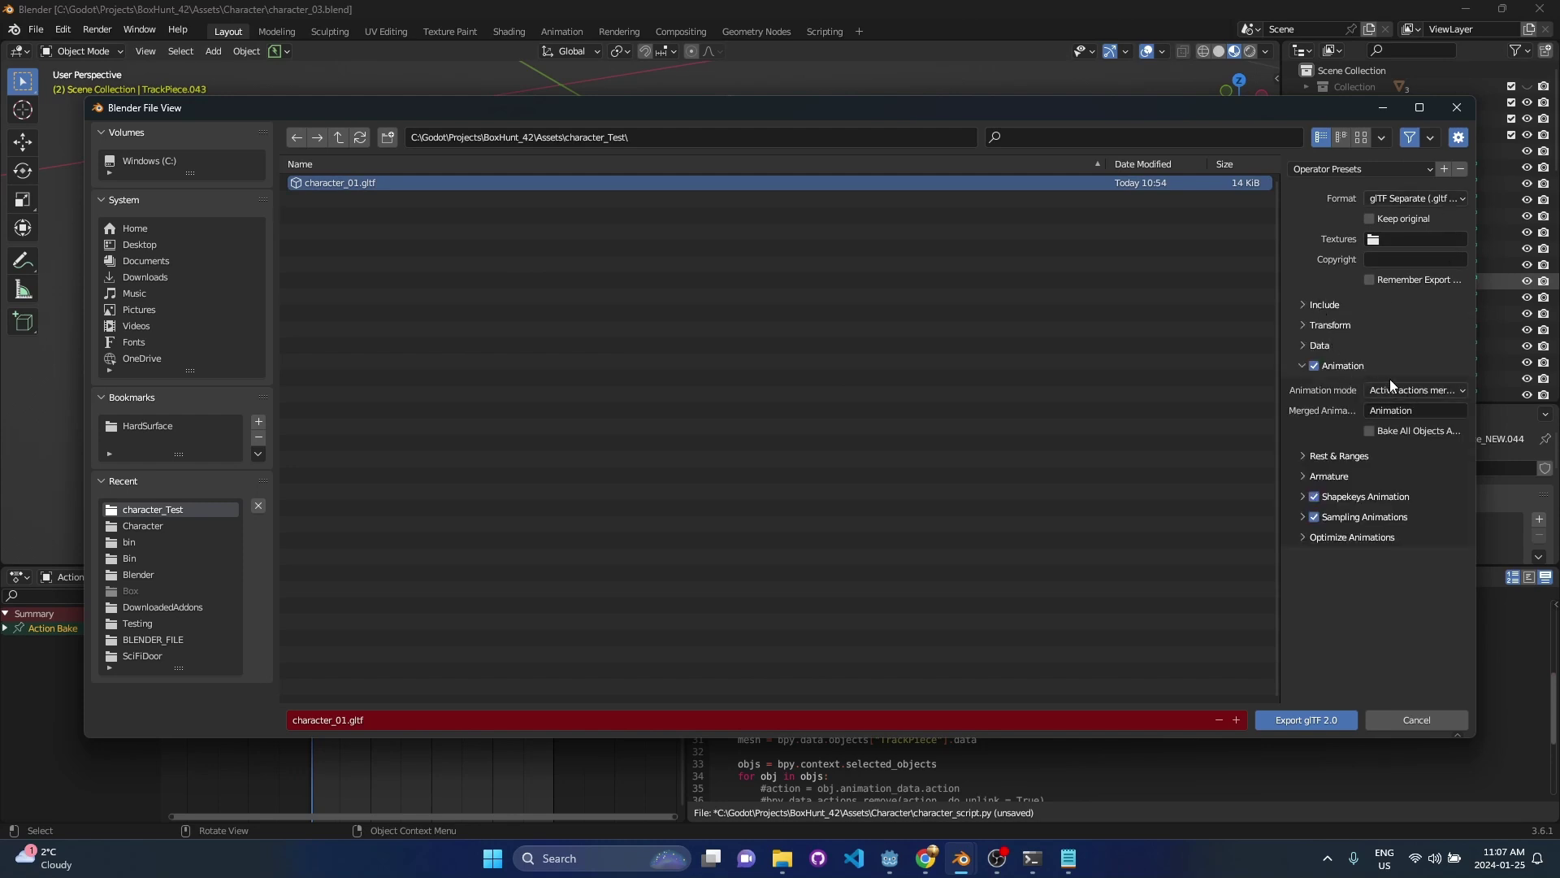
left_click(1442, 390)
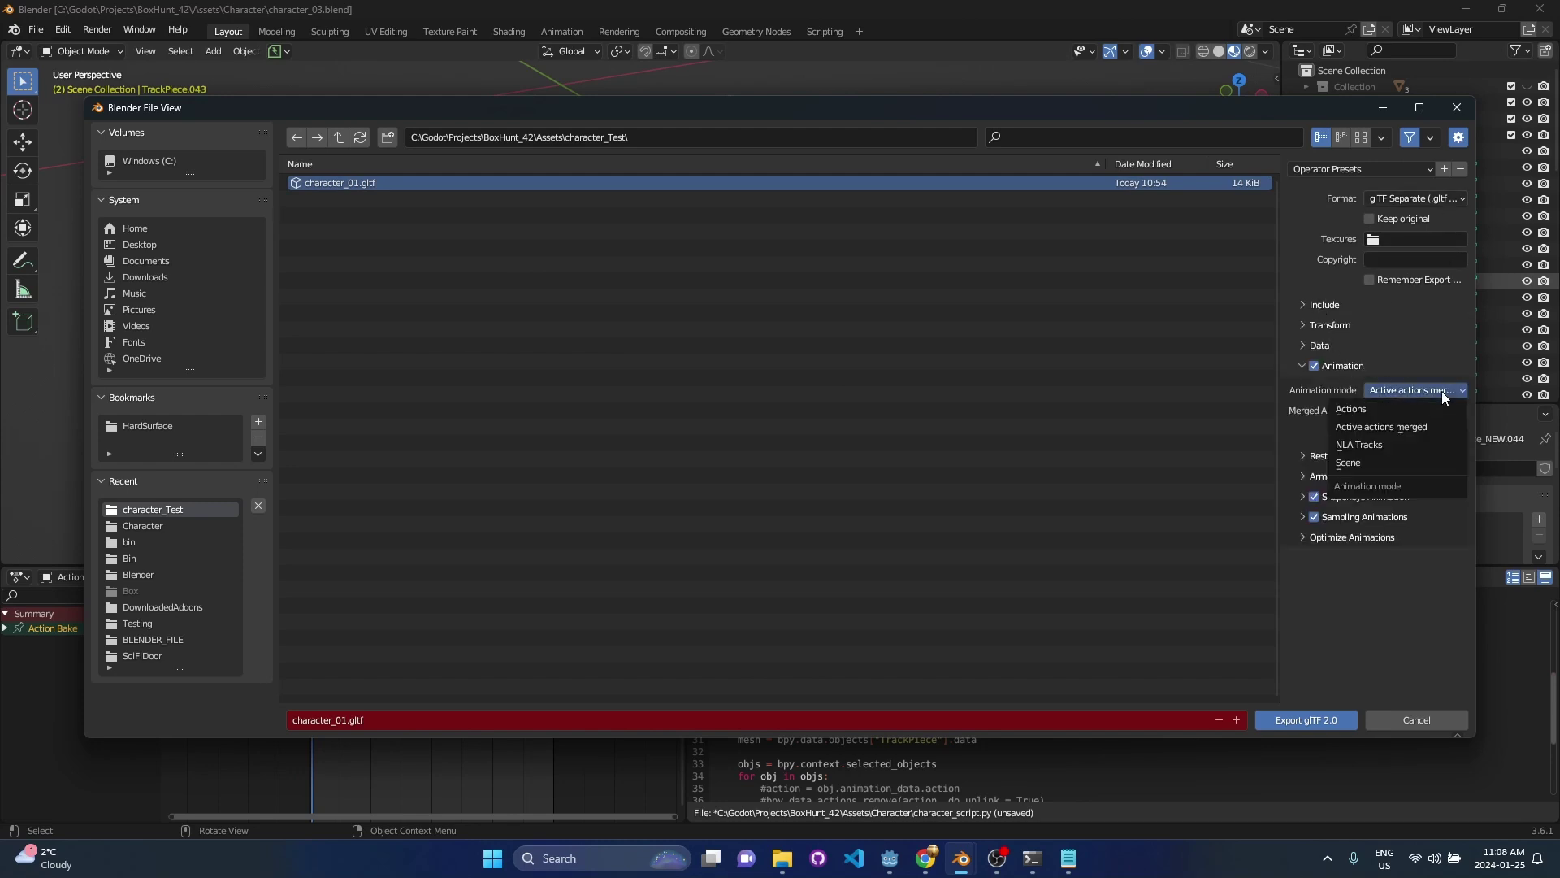
left_click(1411, 427)
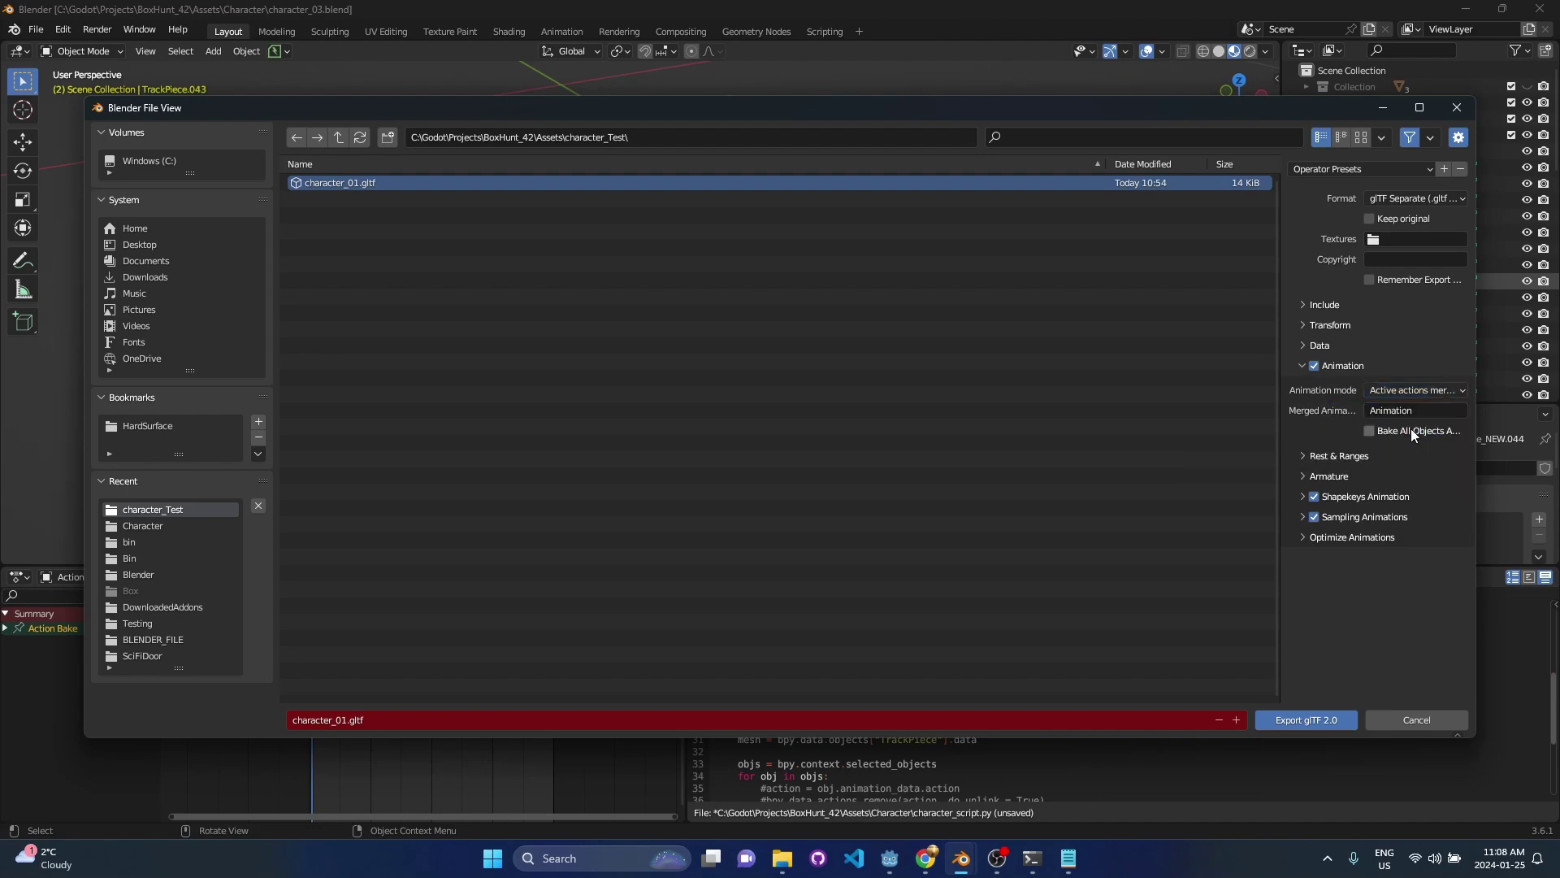
mouse_move(1182, 114)
left_mouse_down()
mouse_move(998, 123)
mouse_move(1164, 104)
mouse_move(1035, 210)
mouse_move(998, 305)
mouse_move(1202, 286)
mouse_move(1205, 114)
left_mouse_up()
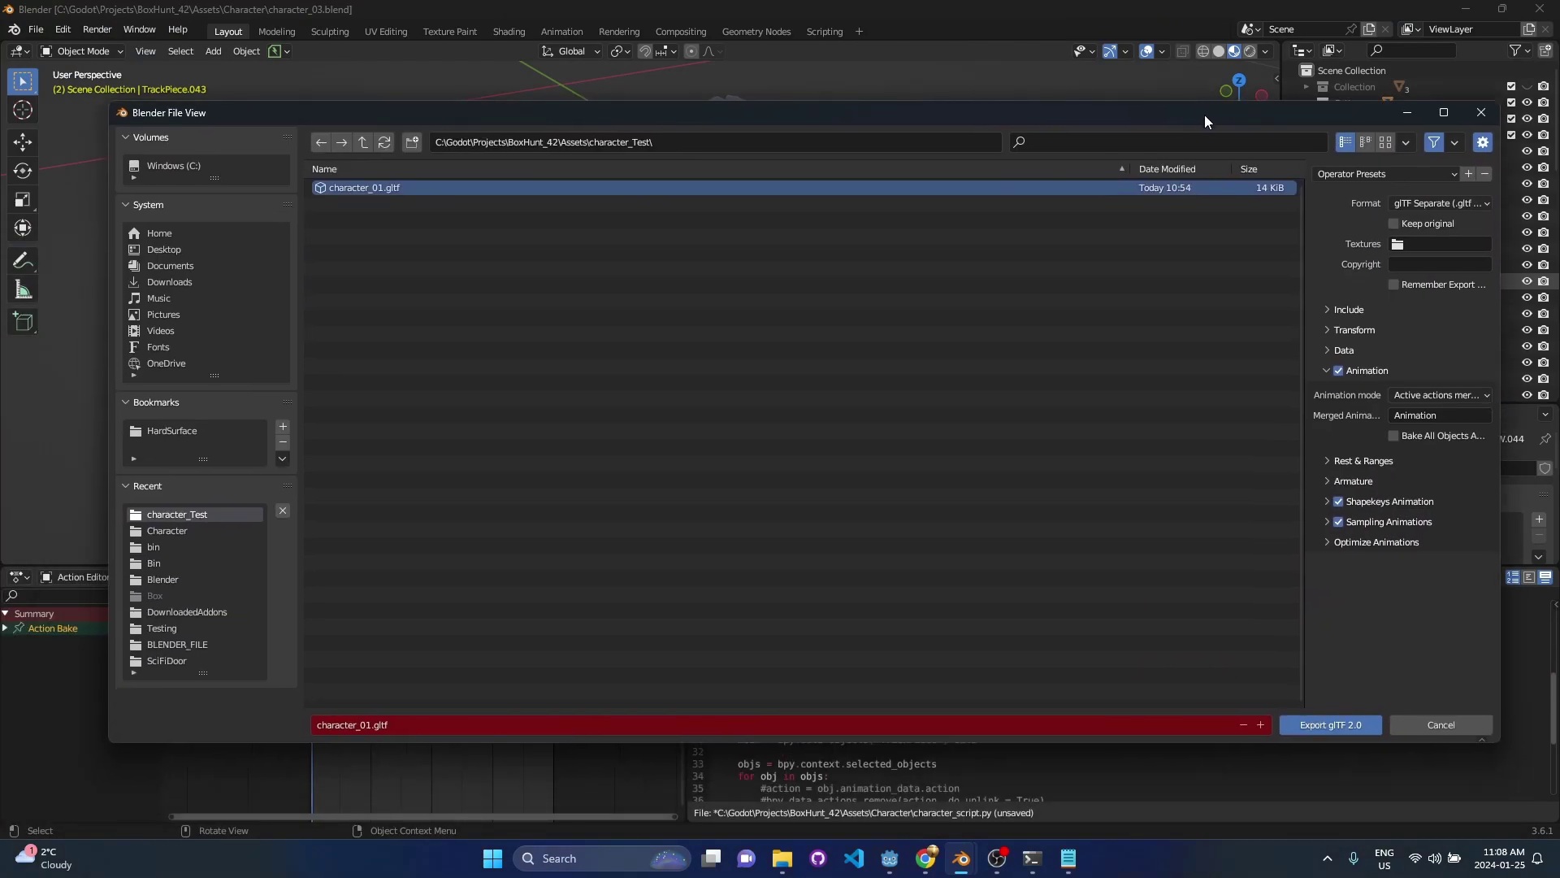
left_click(1350, 725)
- Switch to Godot and examine the reimported scene's track piece nodes and their animation tracks
left_click(889, 855)
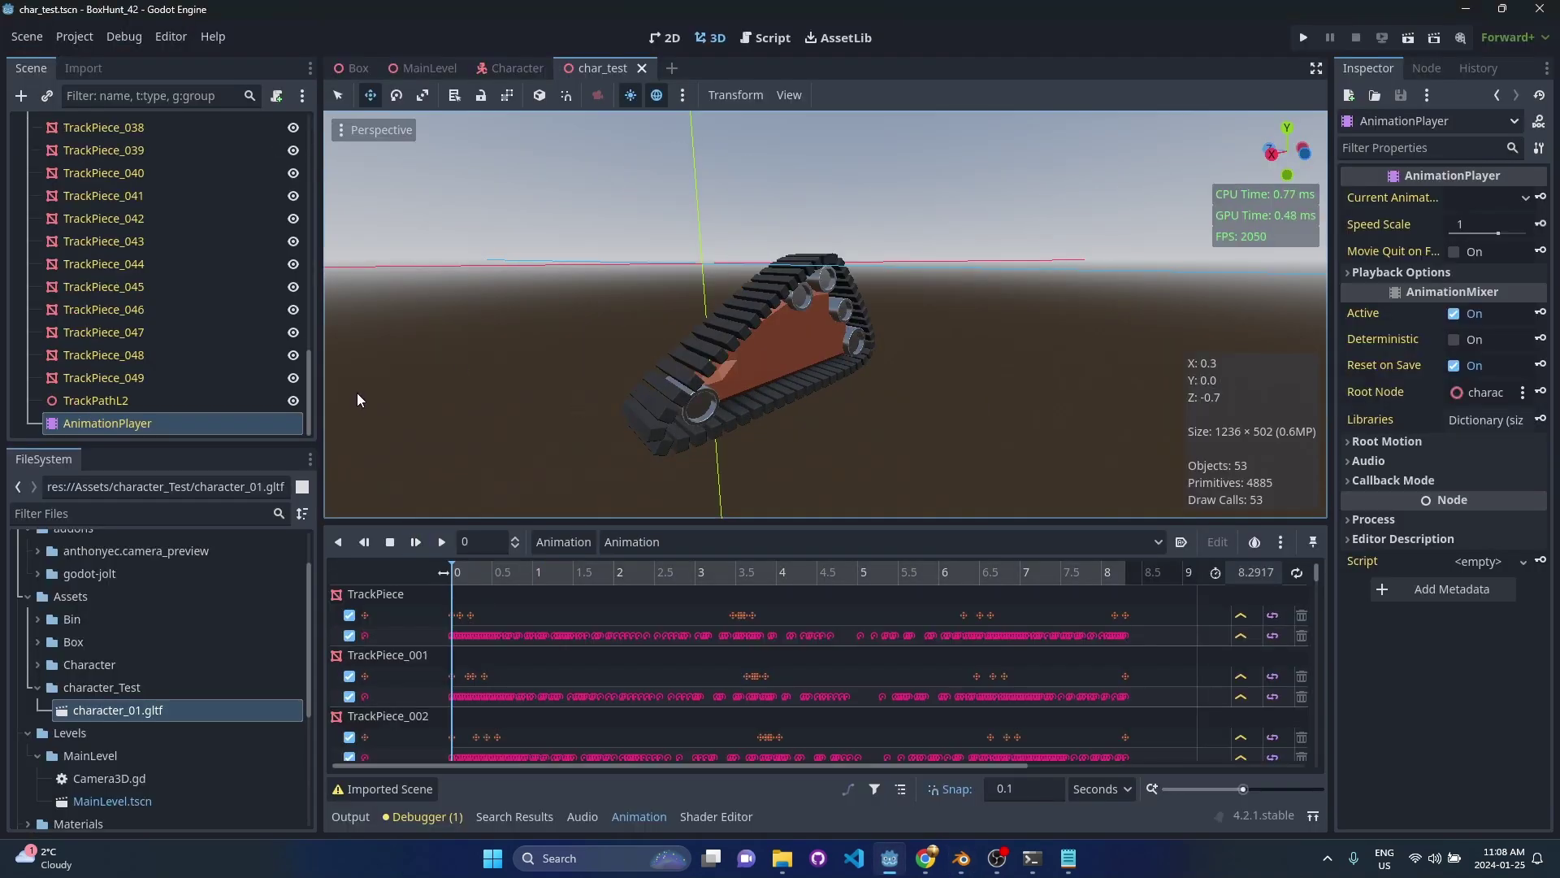
left_click_drag(312, 364, 318, 118)
scroll(739, 638, "down", 15)
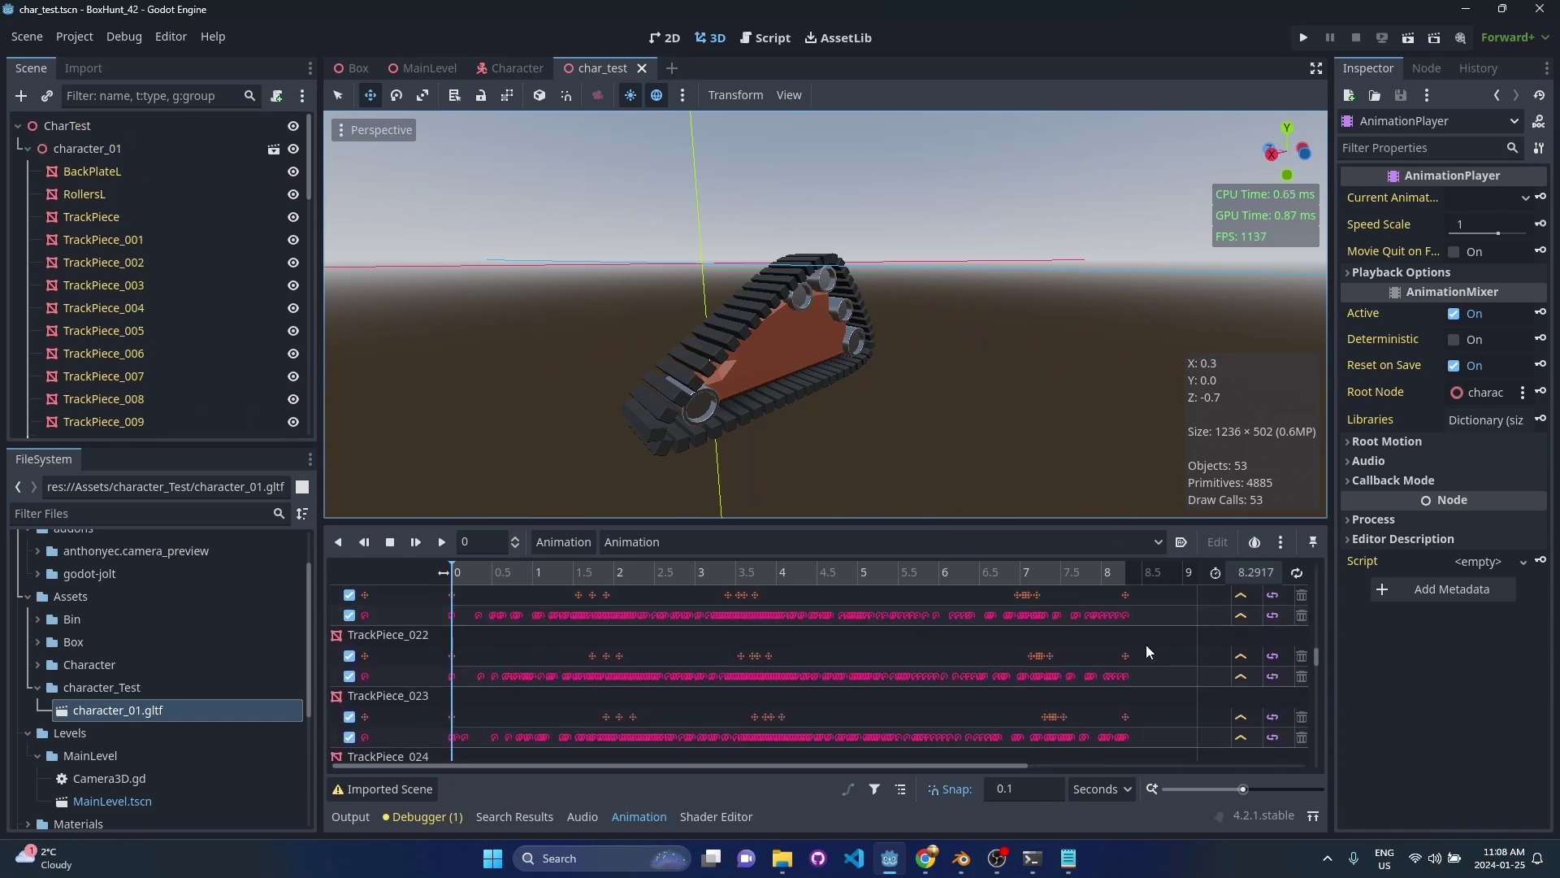
left_click_drag(1317, 647, 1318, 528)
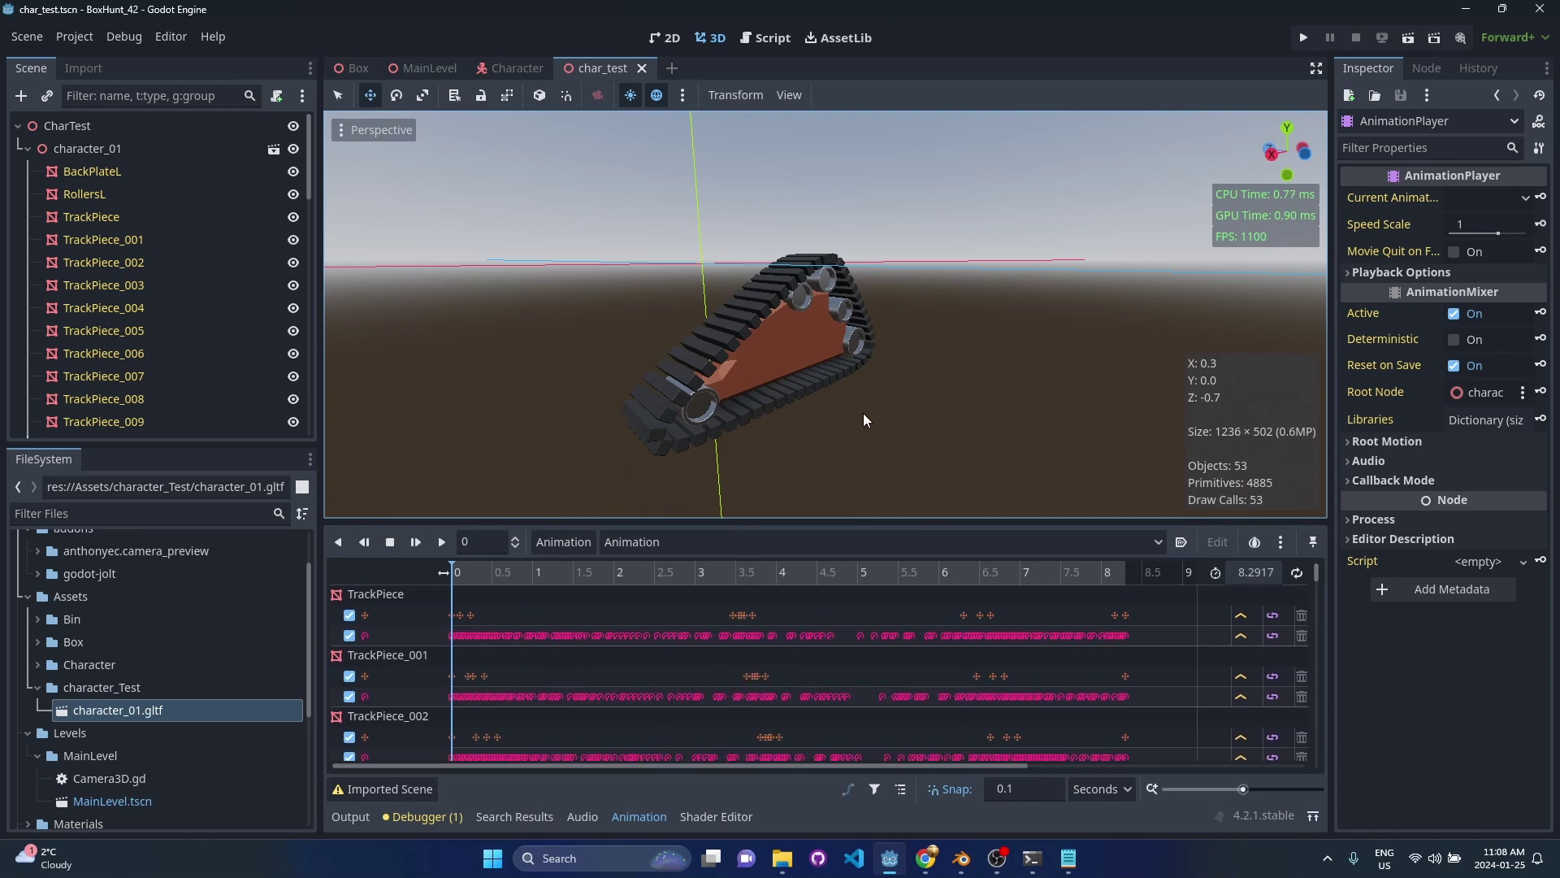
- Play the imported animation and fly around the track to check the movement and spacing of its pieces
left_click(442, 542)
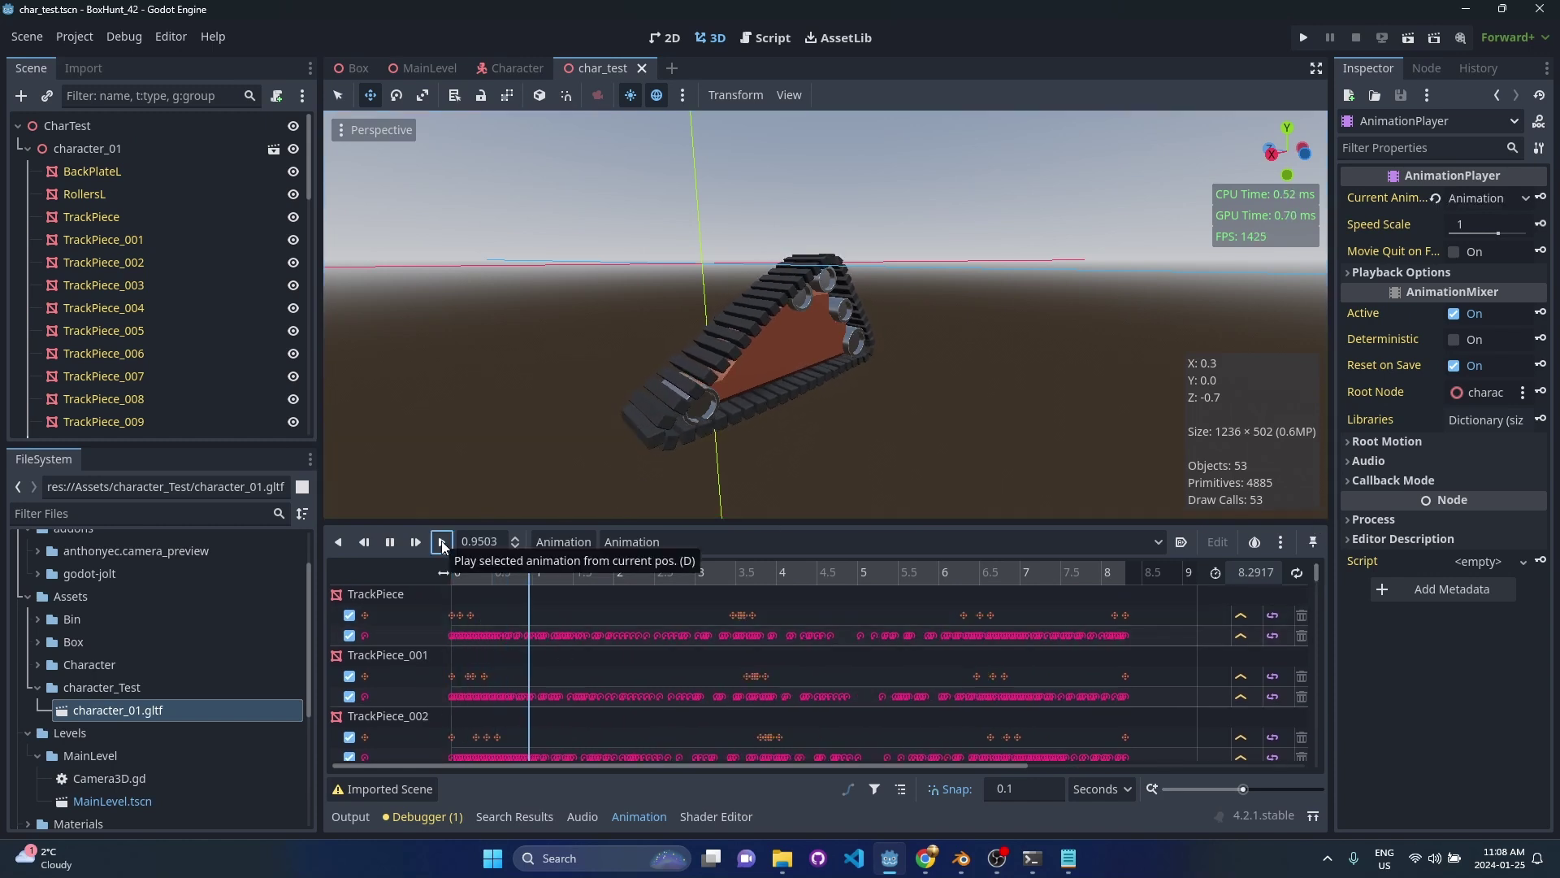
mouse_move(783, 381)
right_mouse_down()
mouse_move(927, 360)
mouse_move(910, 380)
mouse_move(869, 357)
mouse_move(804, 413)
mouse_move(780, 406)
mouse_move(799, 379)
right_mouse_up()
key("a")
key("d")
key("w")
key("s")
key("w")
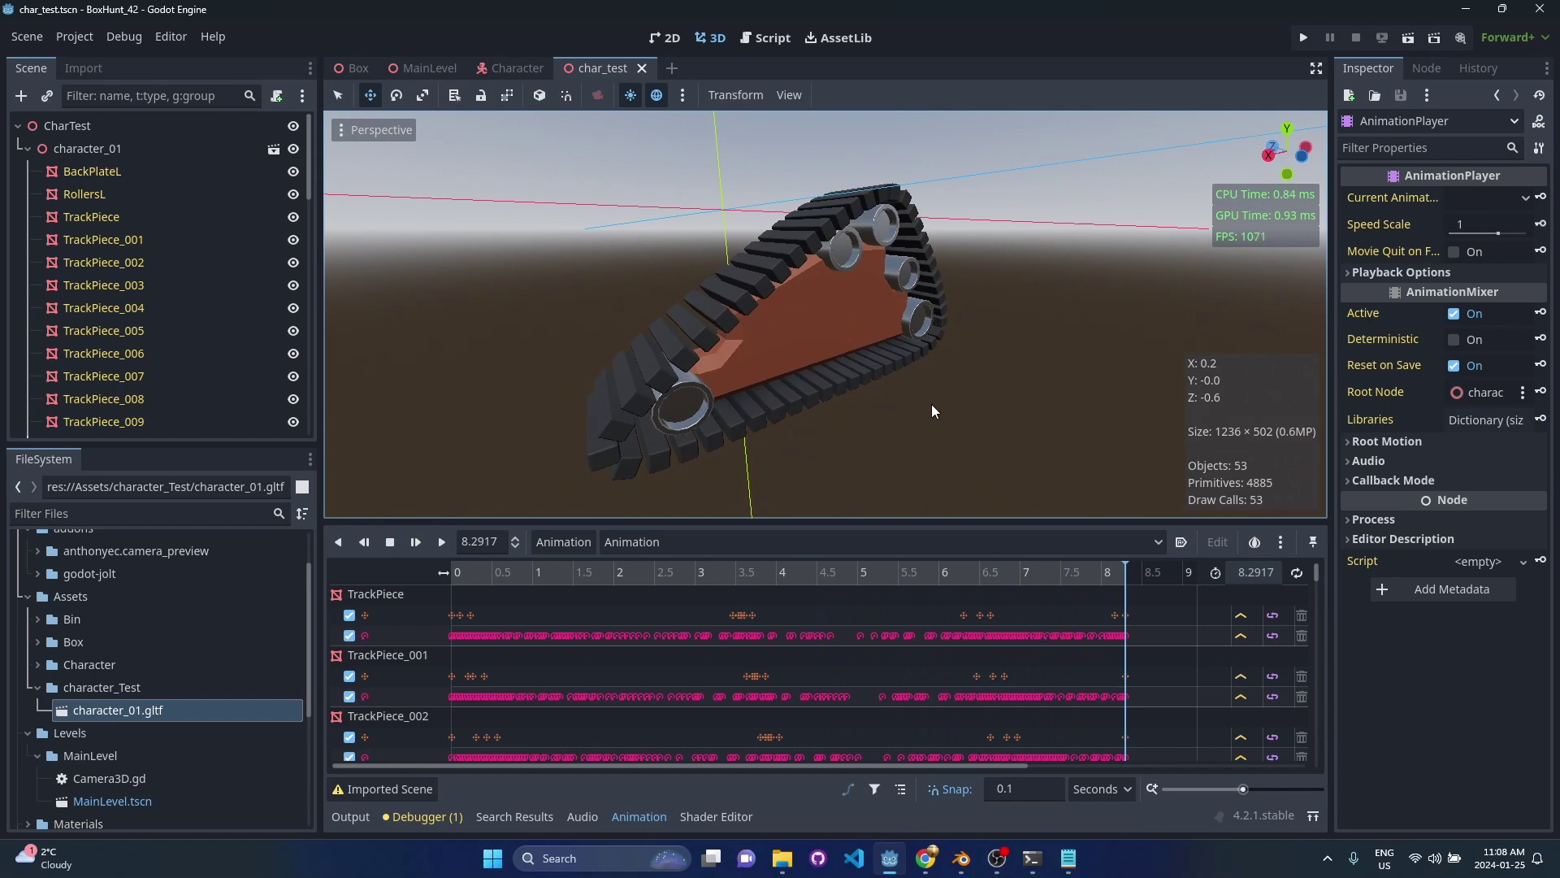
mouse_move(1027, 449)
right_mouse_down()
mouse_move(1048, 446)
mouse_move(1003, 439)
right_mouse_up()
key("s")
key("w")
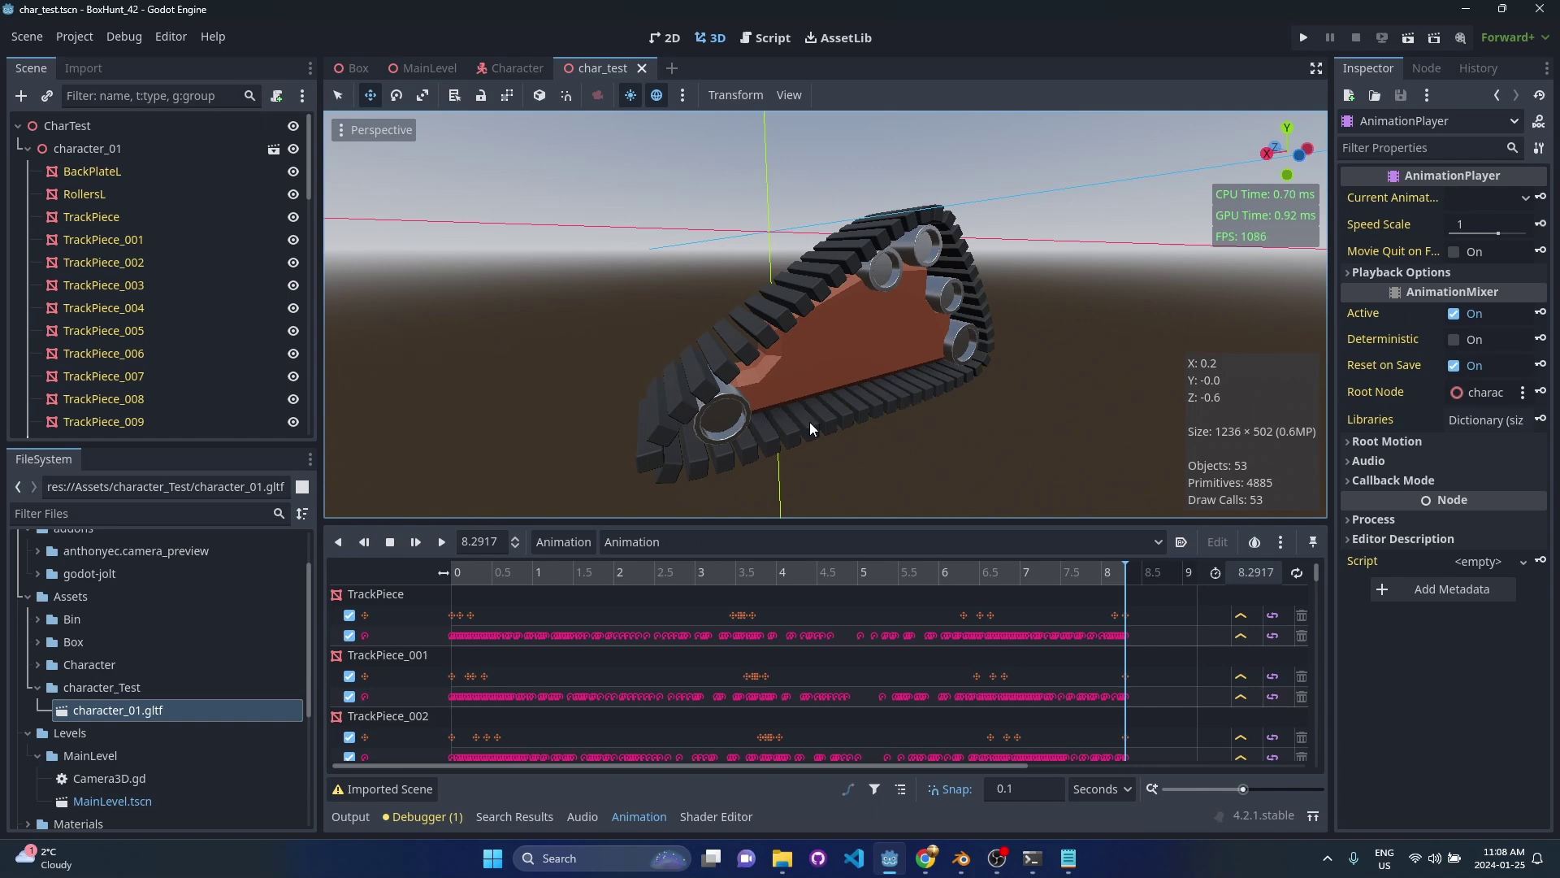
- Switch back to Blender and examine individual track pieces, including the original TrackPiece and its action
key("alt+Tab")
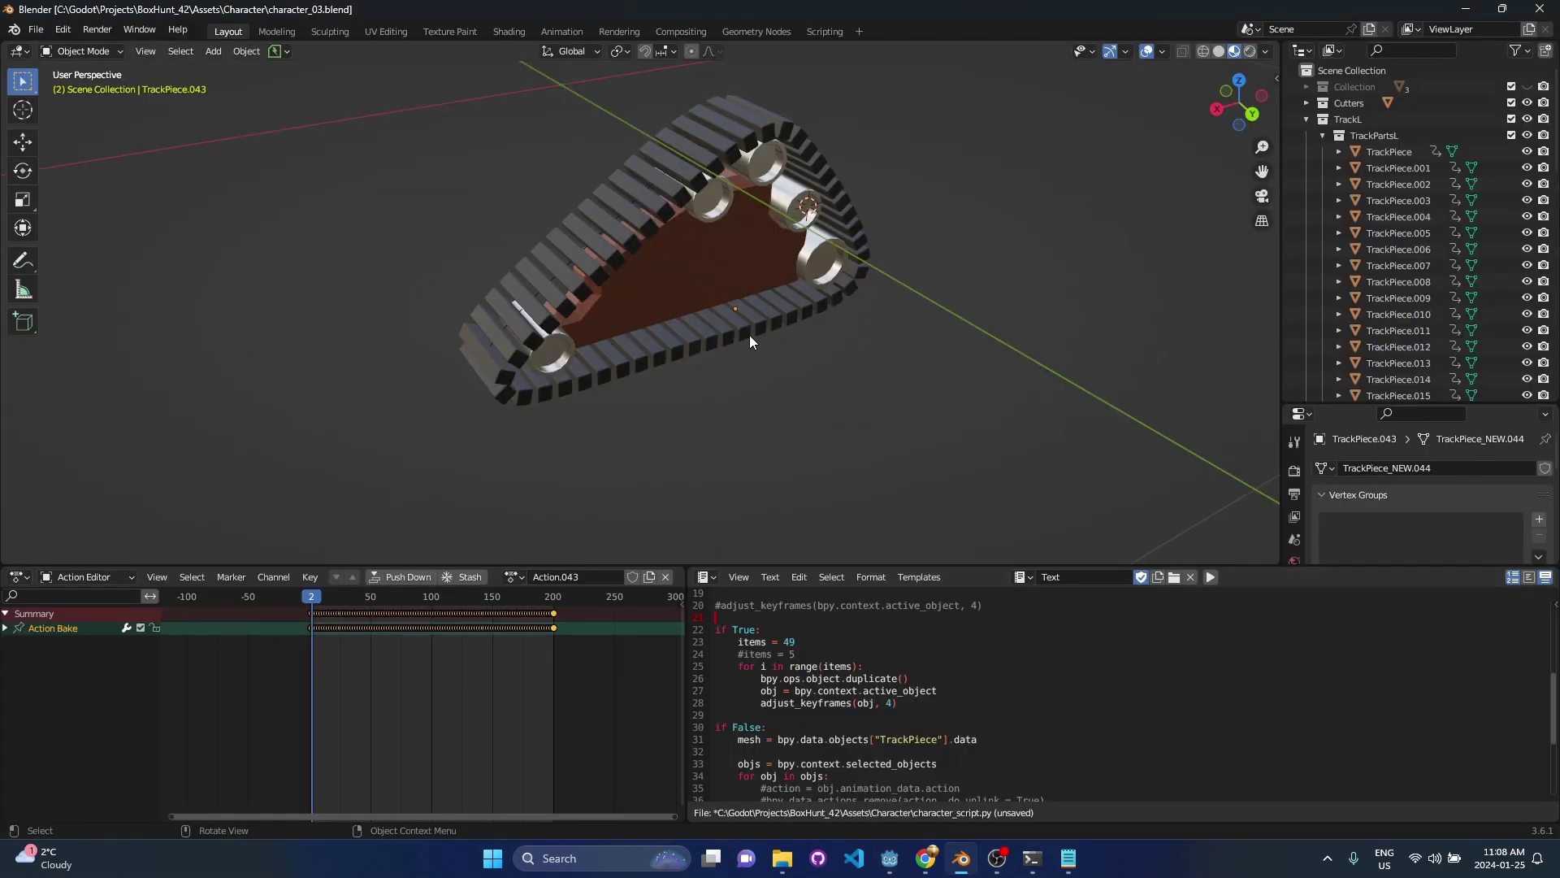
middle_click_drag(680, 363, 715, 341)
left_click(673, 276)
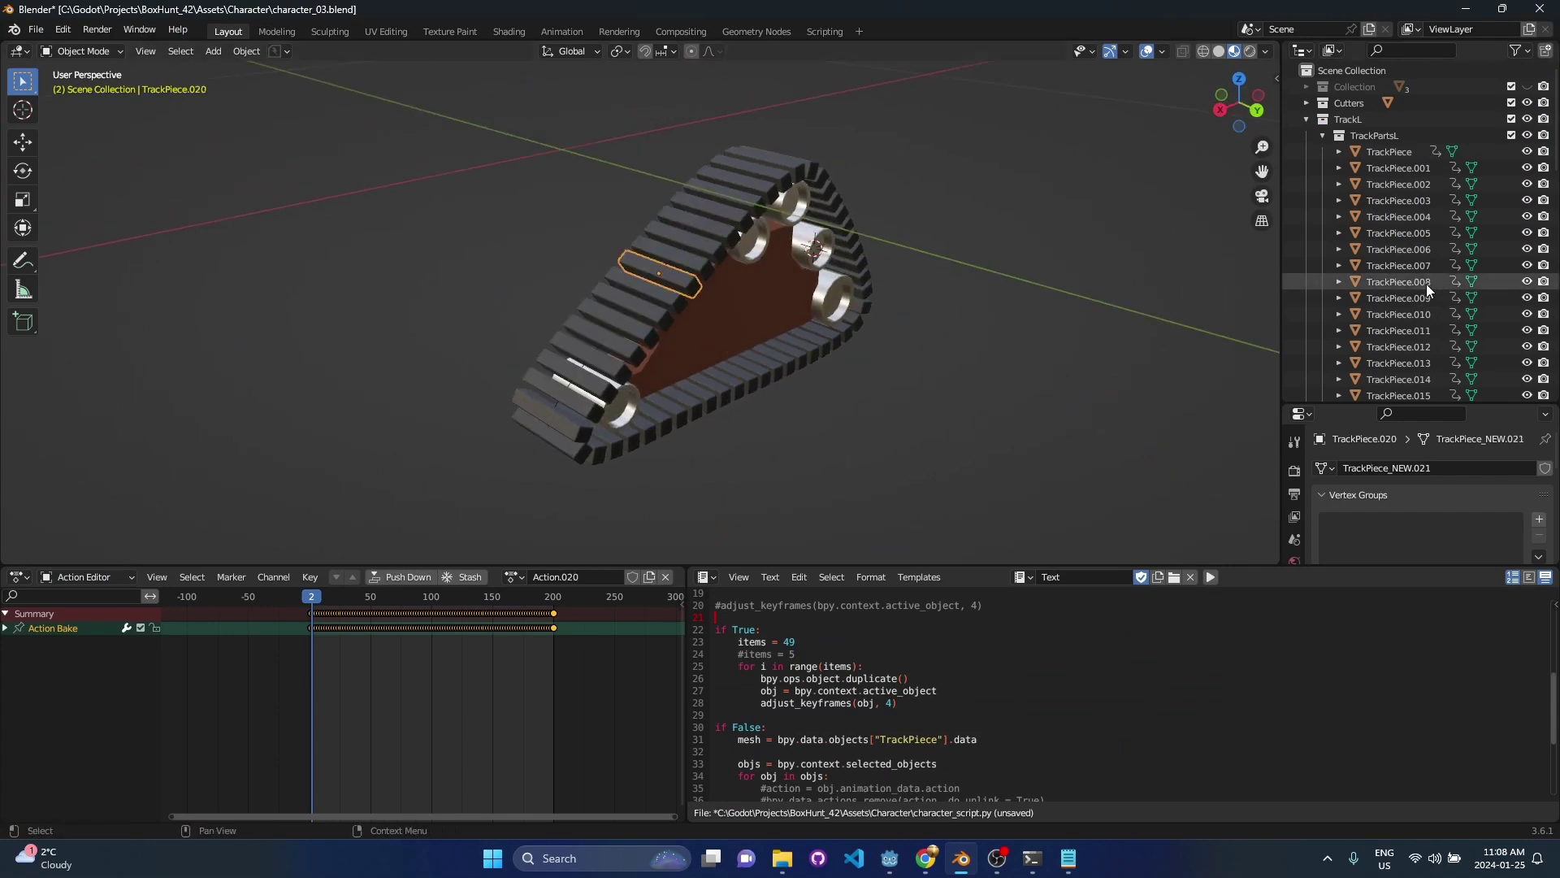
left_click(1392, 159)
middle_click_drag(832, 325, 1109, 411)
left_click(1031, 384)
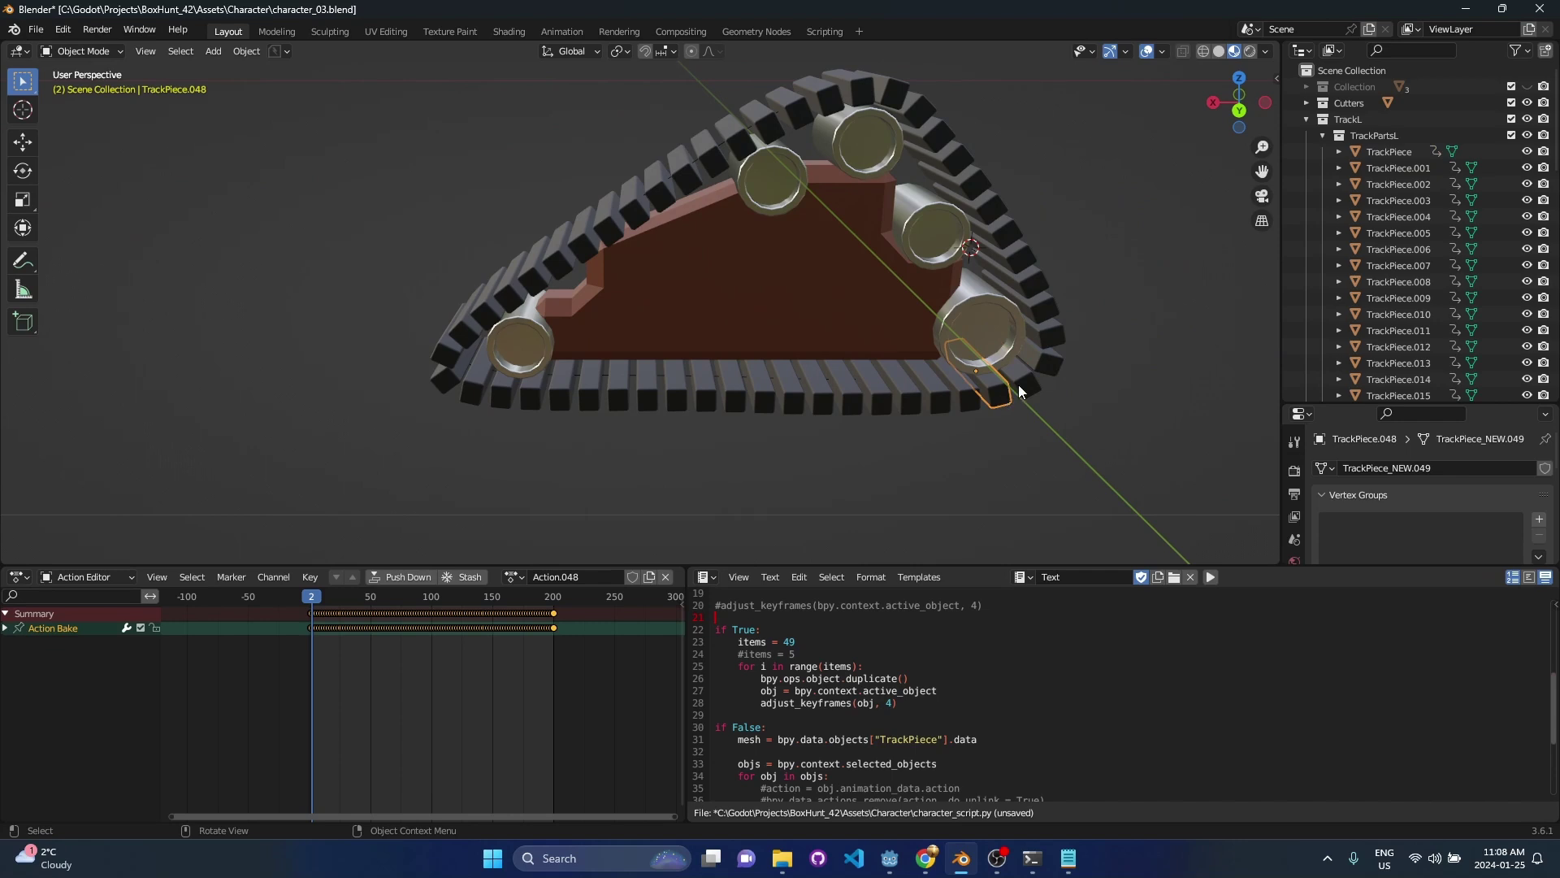
left_click(1346, 153)
left_click(1339, 152)
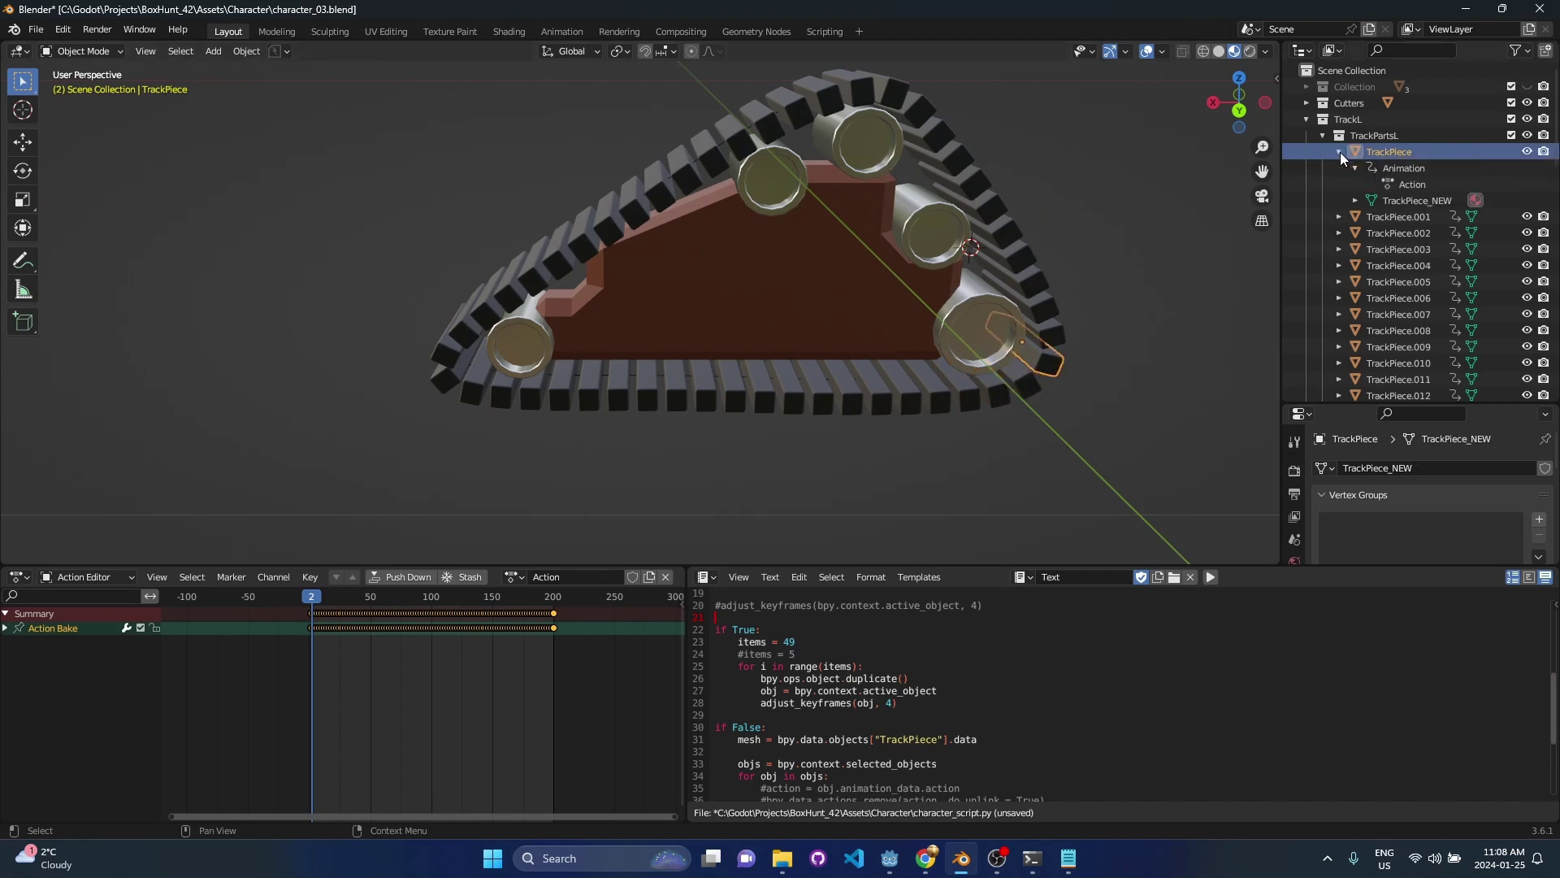
left_click(1340, 153)
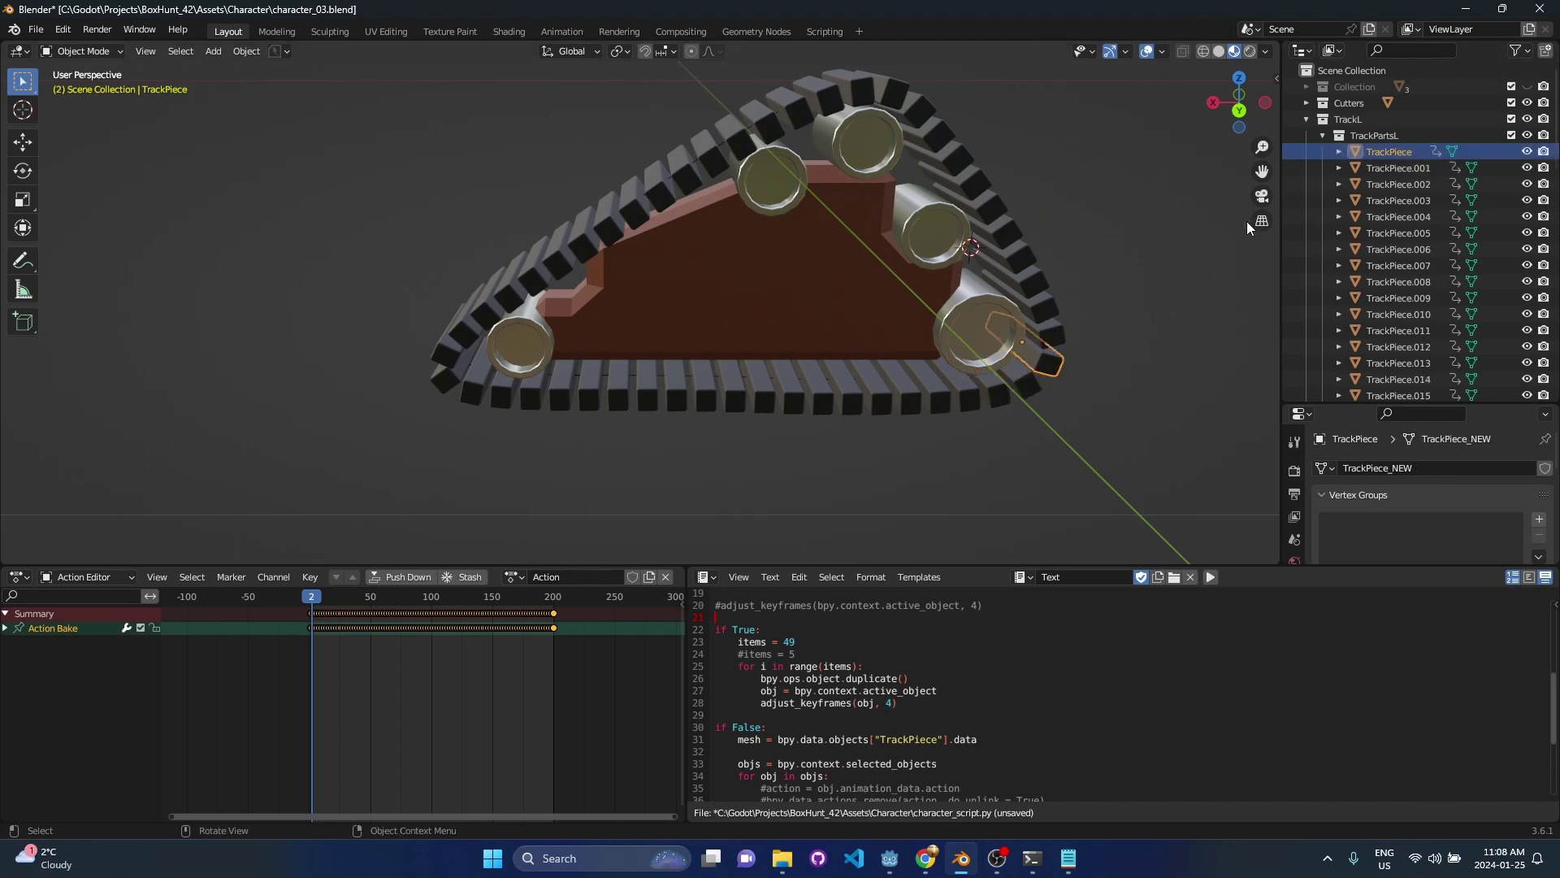
middle_click_drag(1193, 366, 836, 270)
middle_click_drag(644, 409, 597, 330)
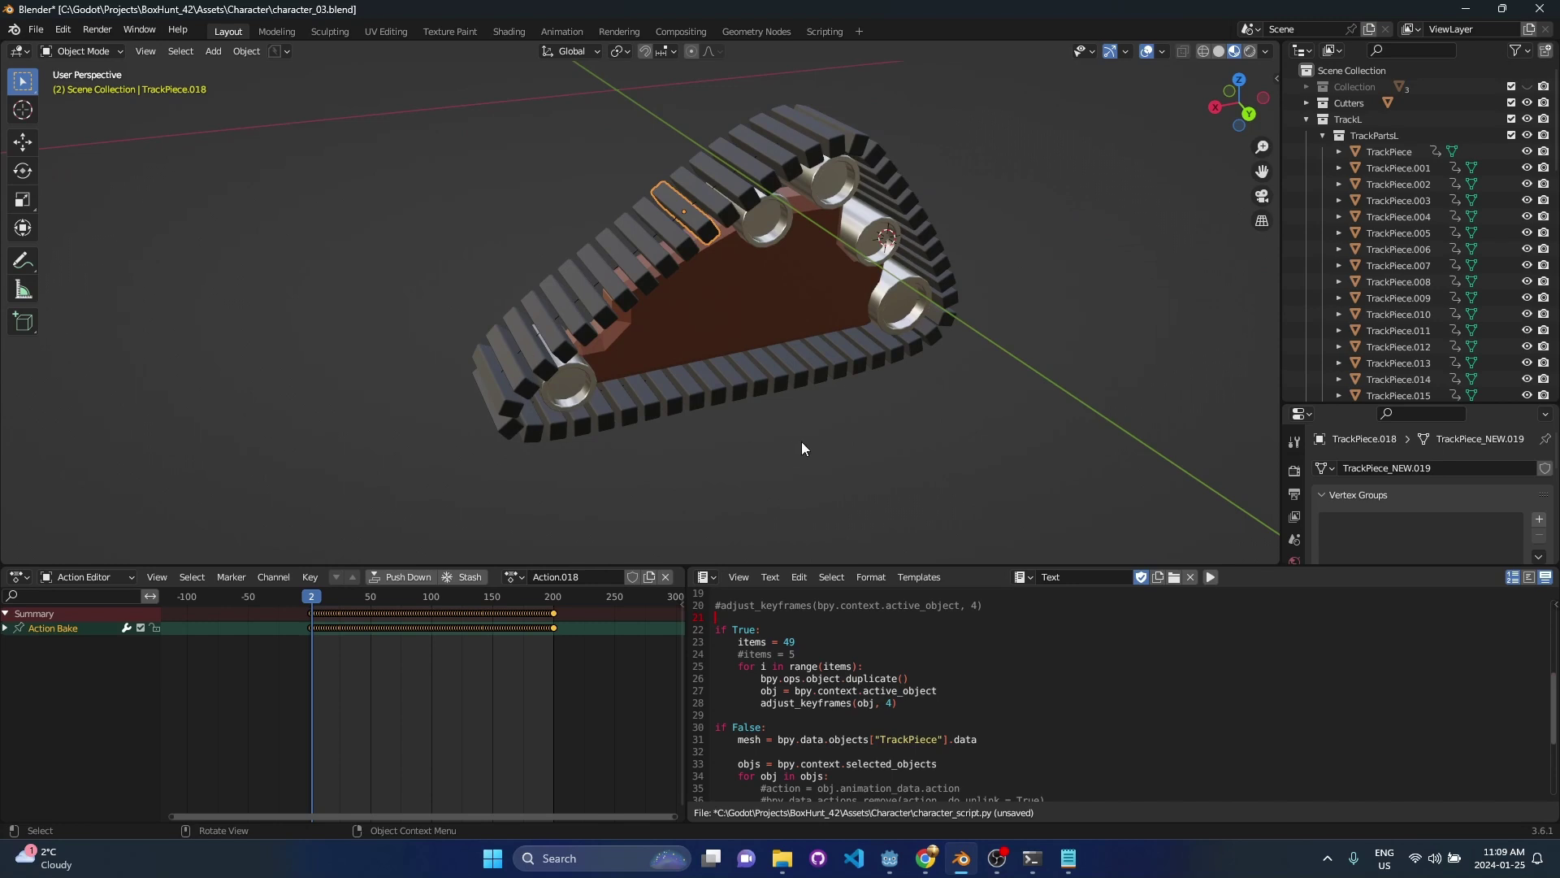
- Delete all 49 duplicates, TrackPiece.001 to TrackPiece.049, keeping the original TrackPiece
left_click(1134, 474)
left_click(728, 179)
left_click(728, 179)
left_click(1397, 169)
scroll(1441, 314, "down", 4)
scroll(1432, 340, "down", 18)
left_click(1405, 234, "shift")
scroll(1096, 353, "up", 6)
scroll(1096, 344, "down", 8)
key("Delete")
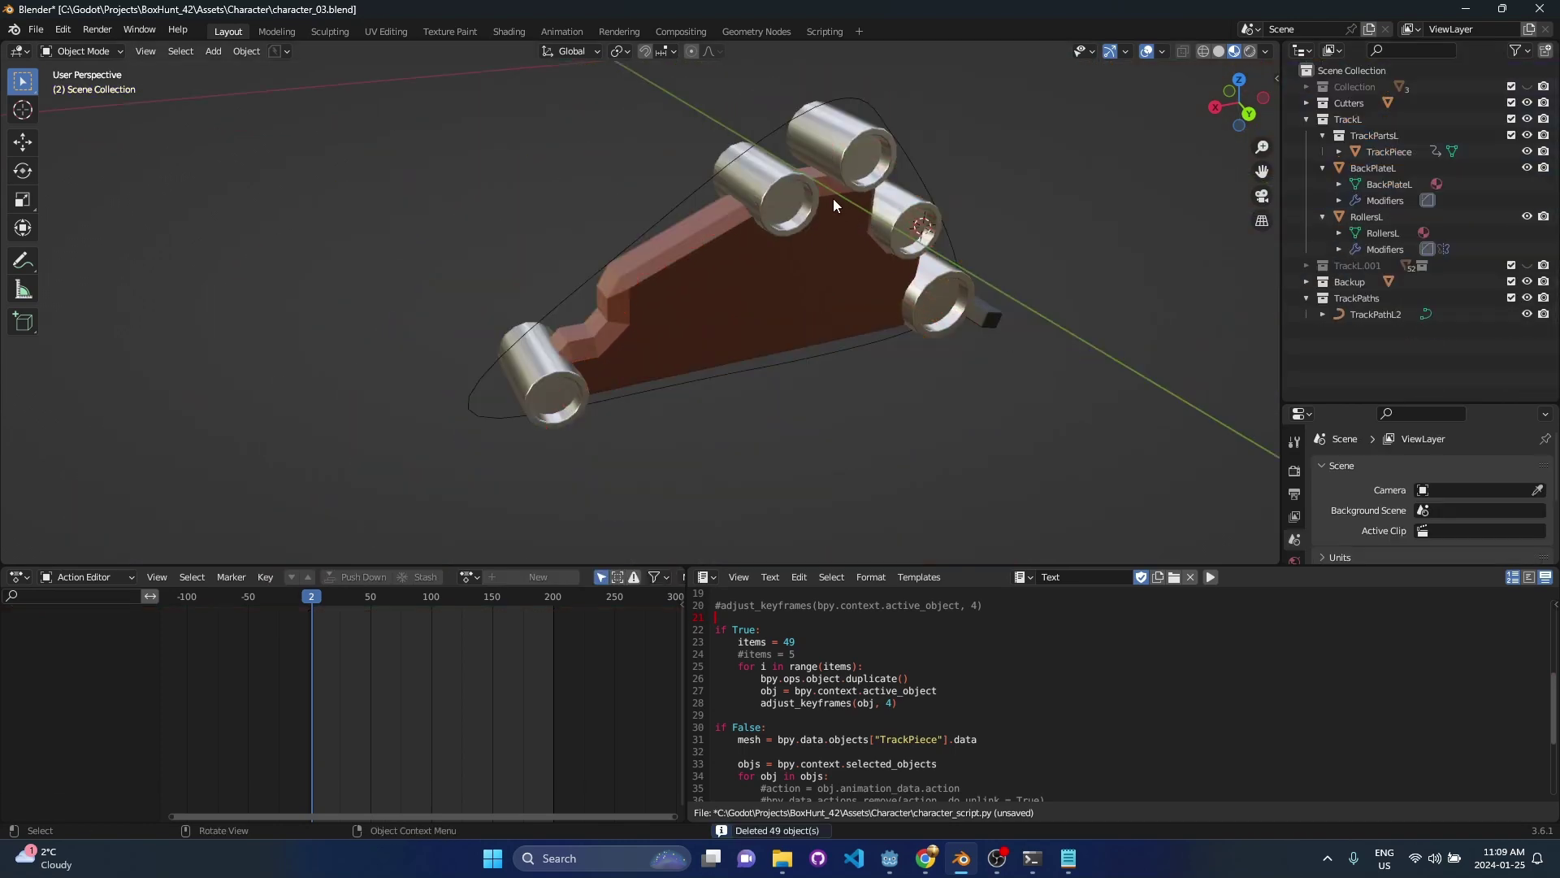
- Select the remaining TrackPiece, expand its Action Bake channels and enlarge the Action Editor to show them all
left_click(993, 320)
scroll(951, 295, "up", 3)
mouse_move(951, 296)
middle_mouse_down()
mouse_move(897, 258)
mouse_move(951, 273)
middle_mouse_up()
scroll(888, 324, "down", 3)
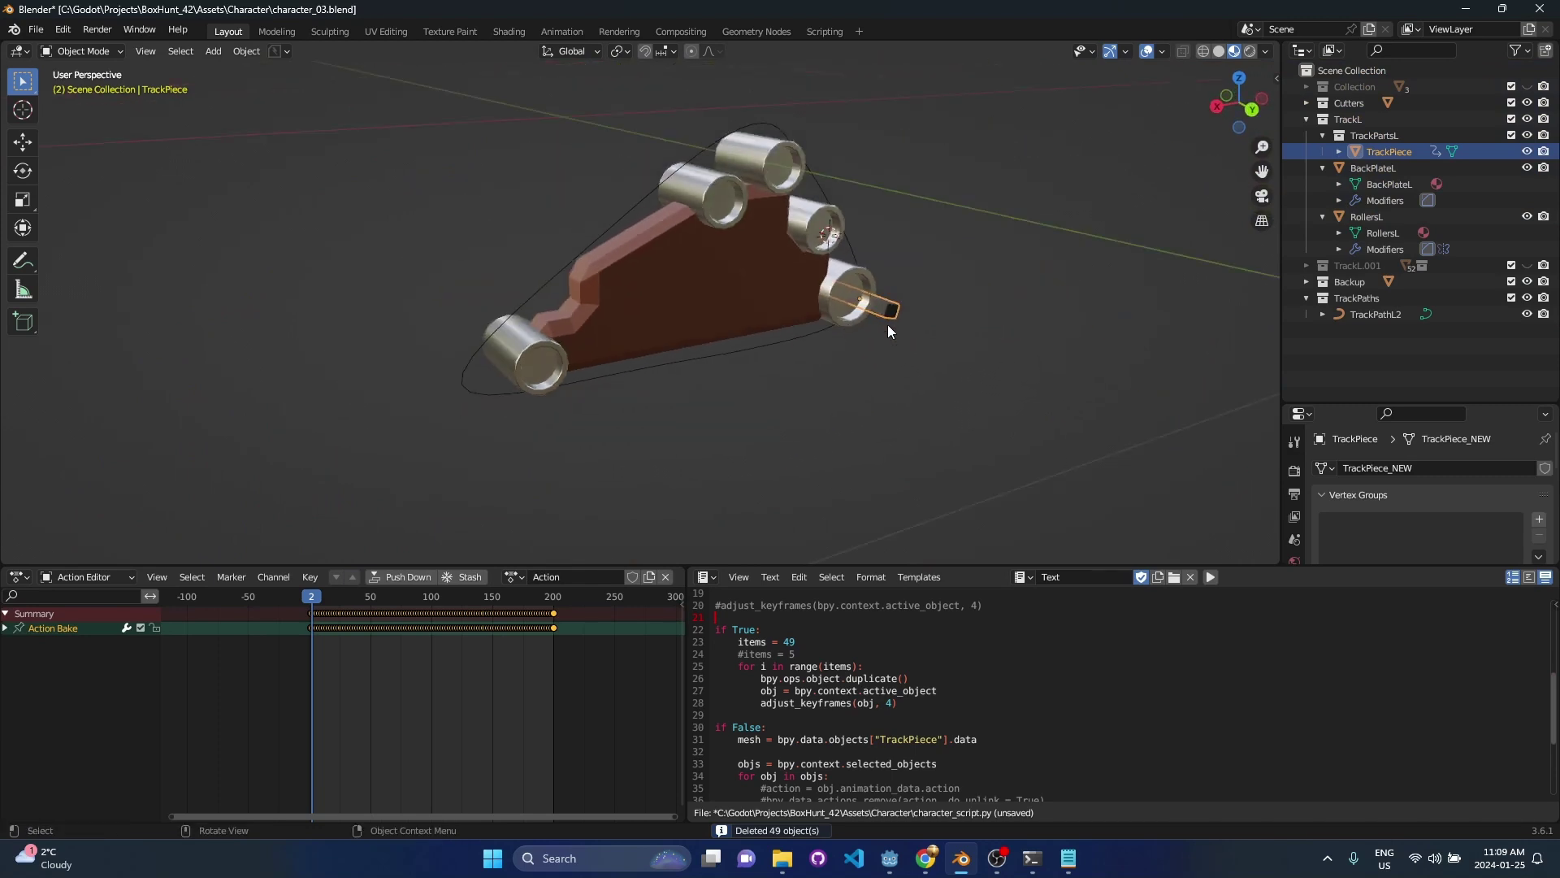
left_click(7, 628)
left_click_drag(350, 563, 358, 460)
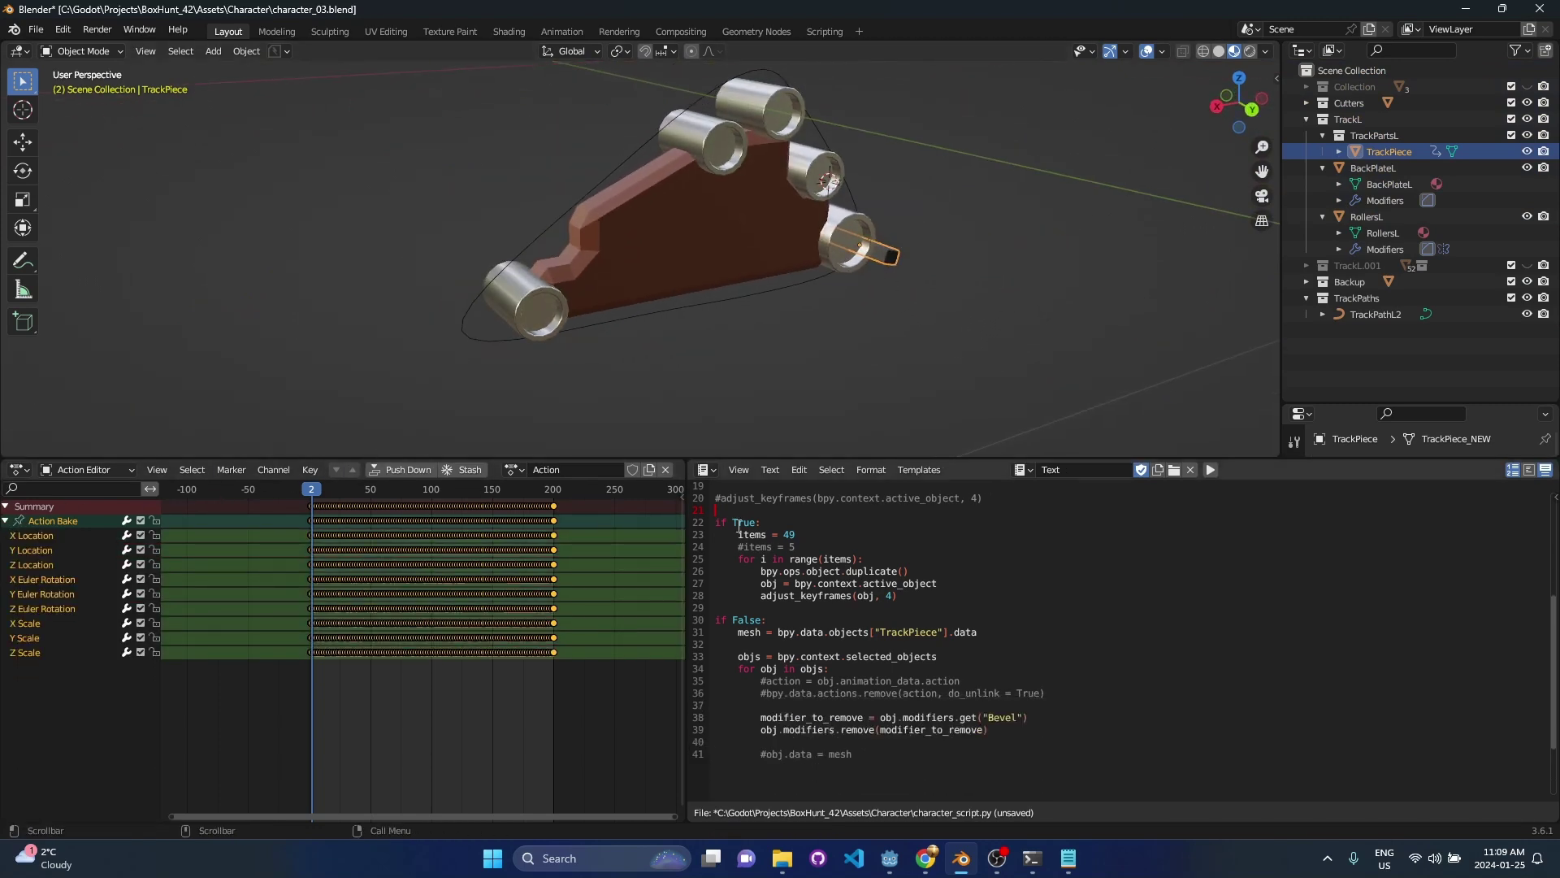
middle_click_drag(731, 374, 452, 439)
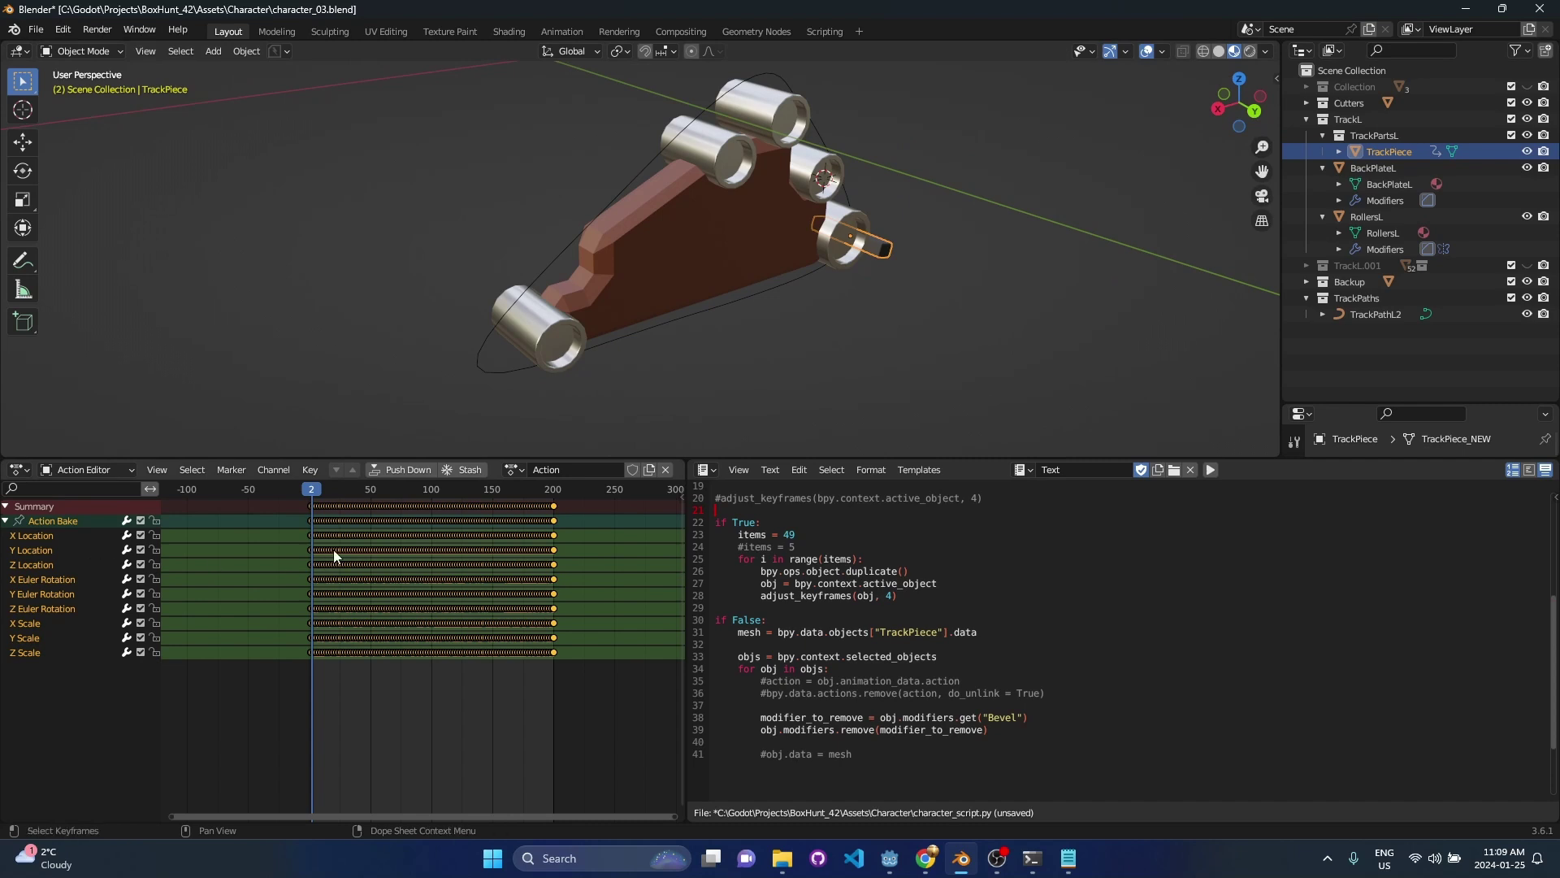
- Delete the Y Location keyframes from the TrackPiece action, play the animation to check the motion and return to frame 0
left_click_drag(304, 544, 572, 556)
key("Delete")
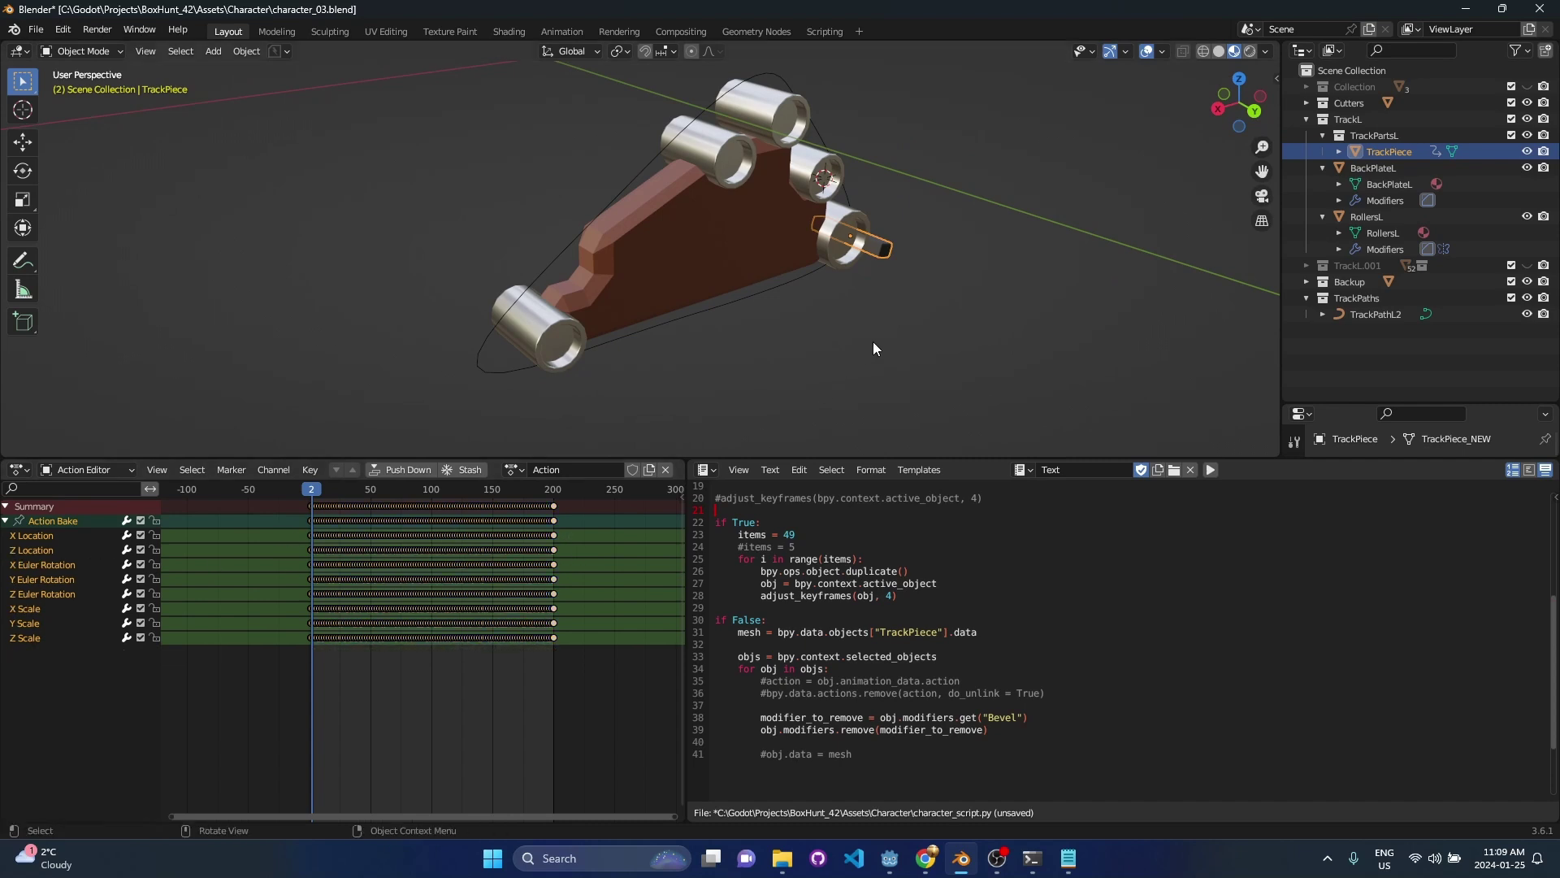
key("space")
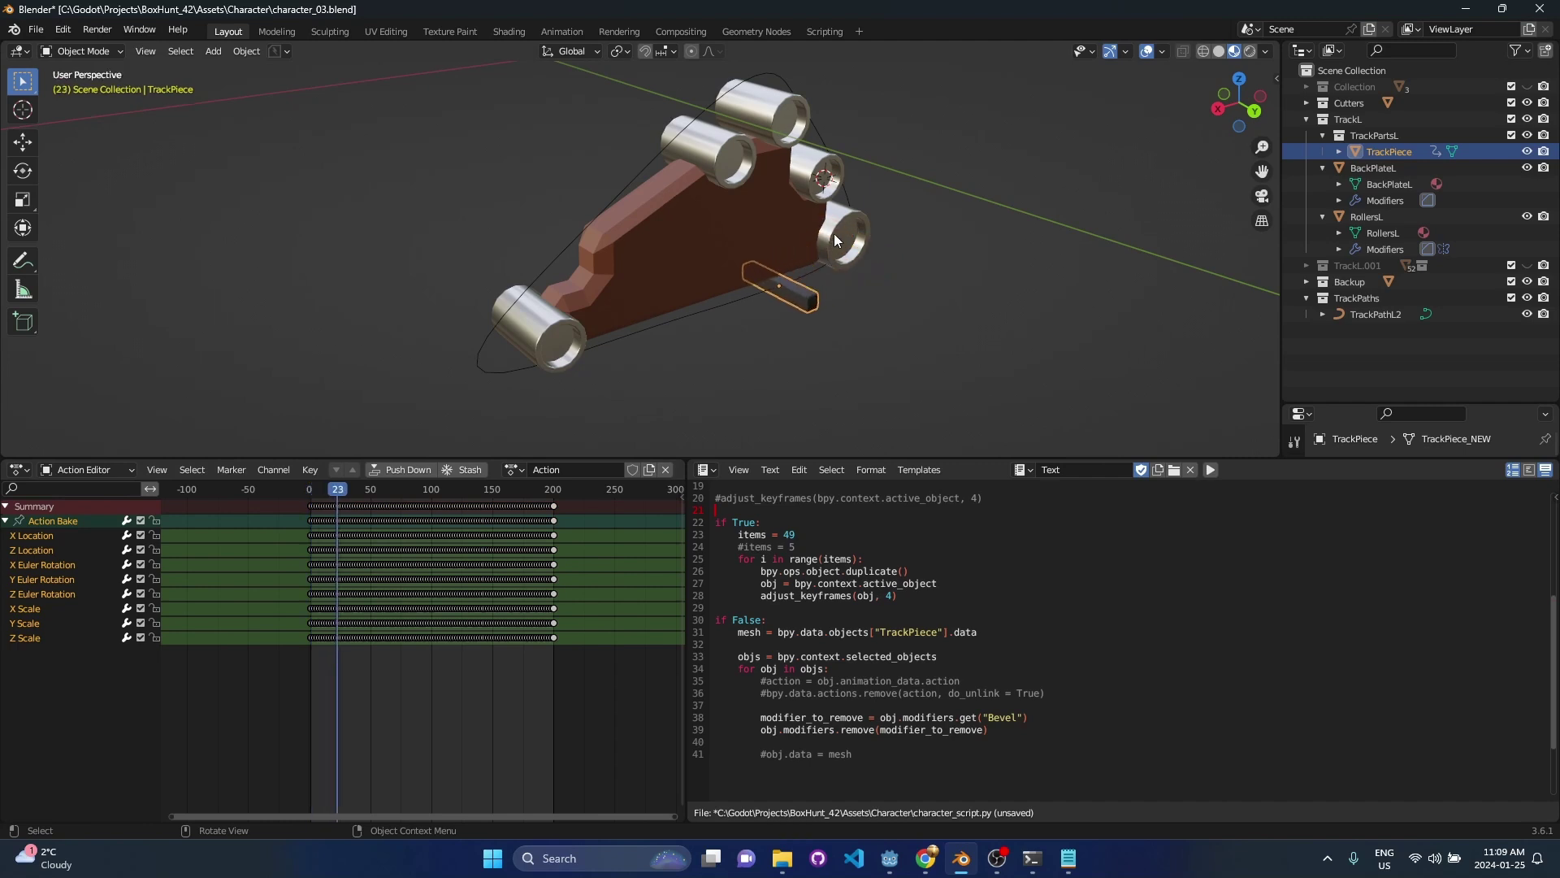
left_click_drag(310, 497, 309, 498)
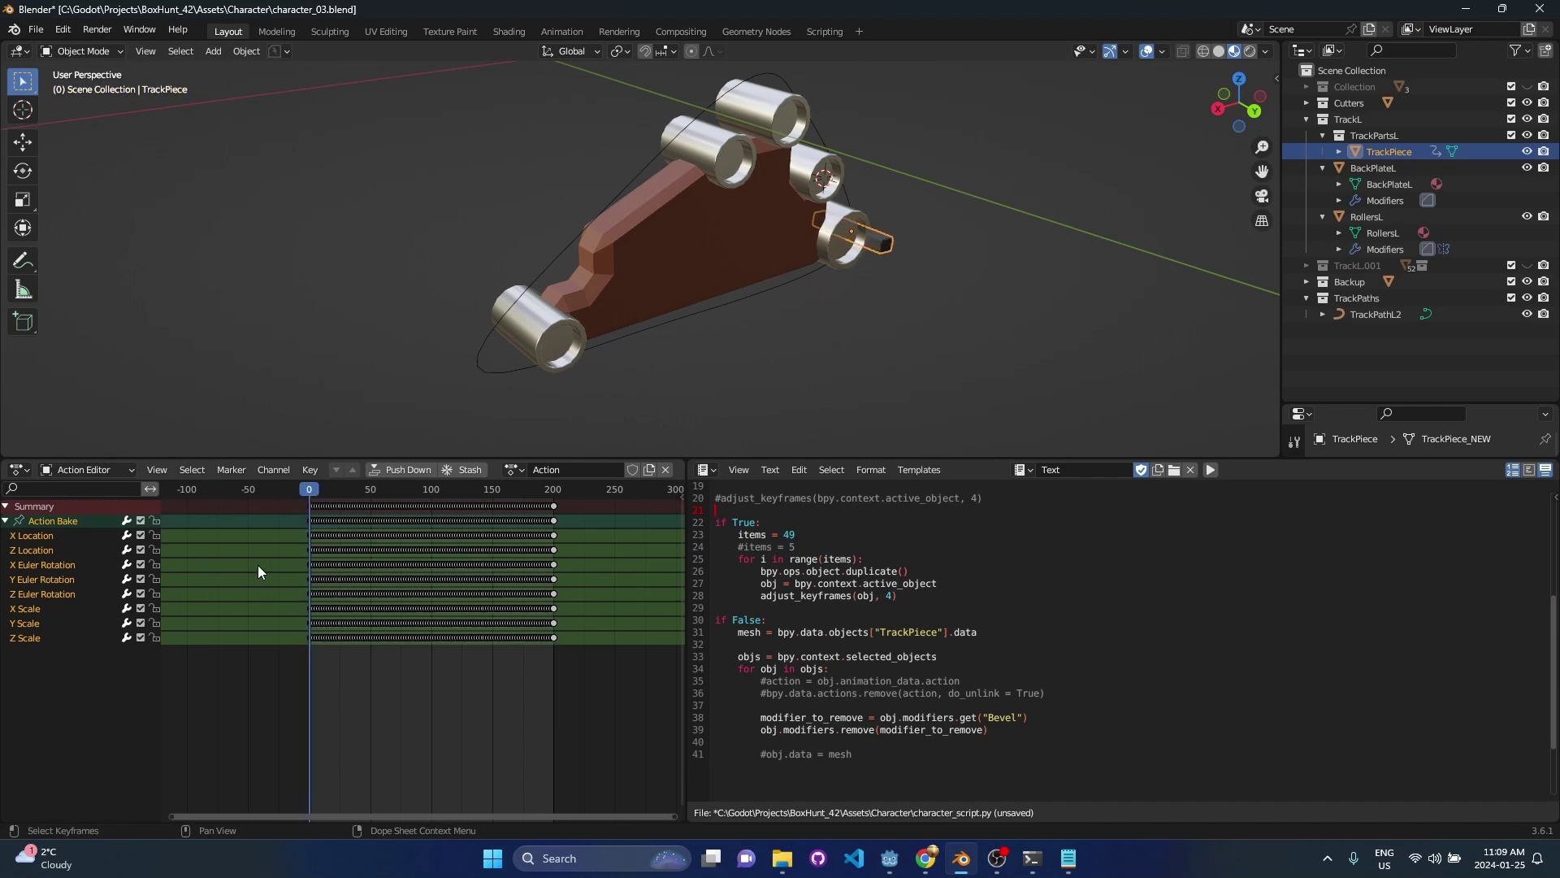
- Delete the X and Z Euler Rotation and the X, Y and Z Scale keyframes from the TrackPiece action
double_click(307, 564)
key("Delete")
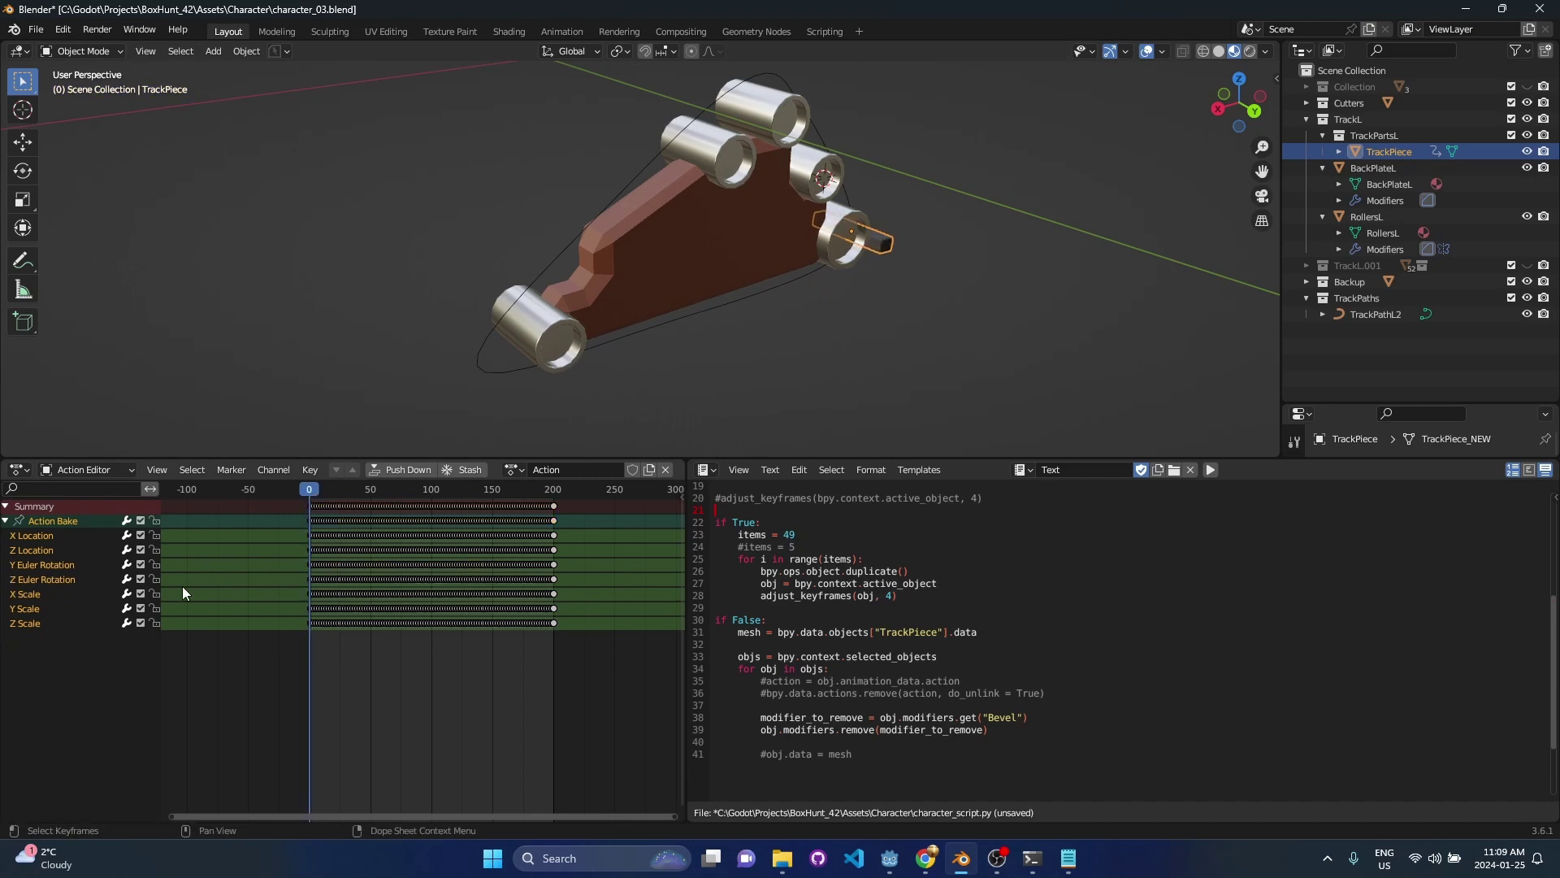
double_click(296, 578)
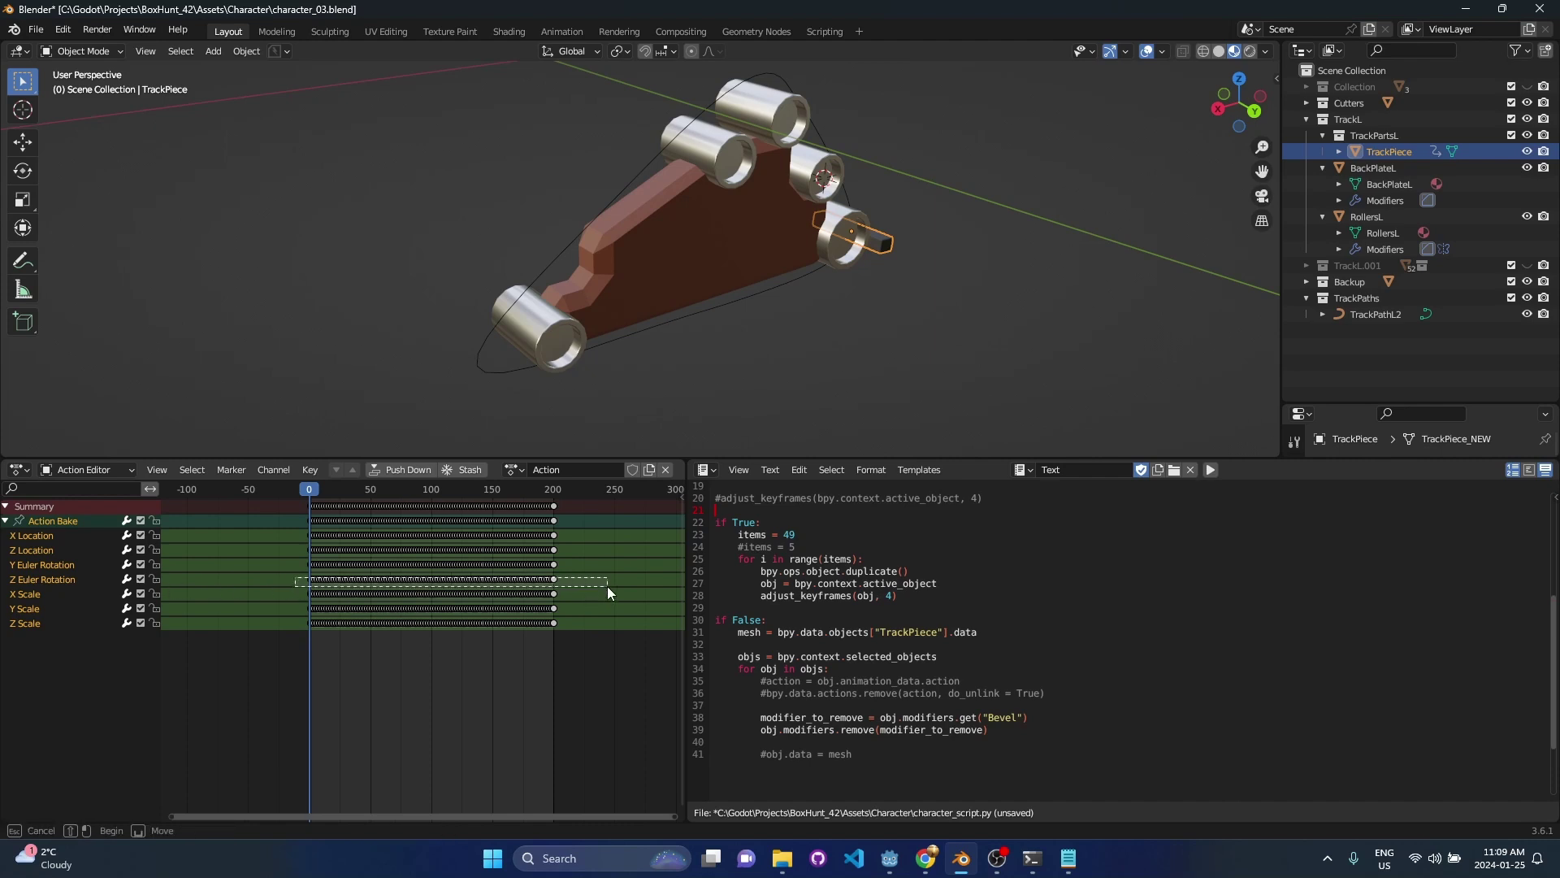
key("Delete")
left_click_drag(289, 577, 616, 655)
key("Delete")
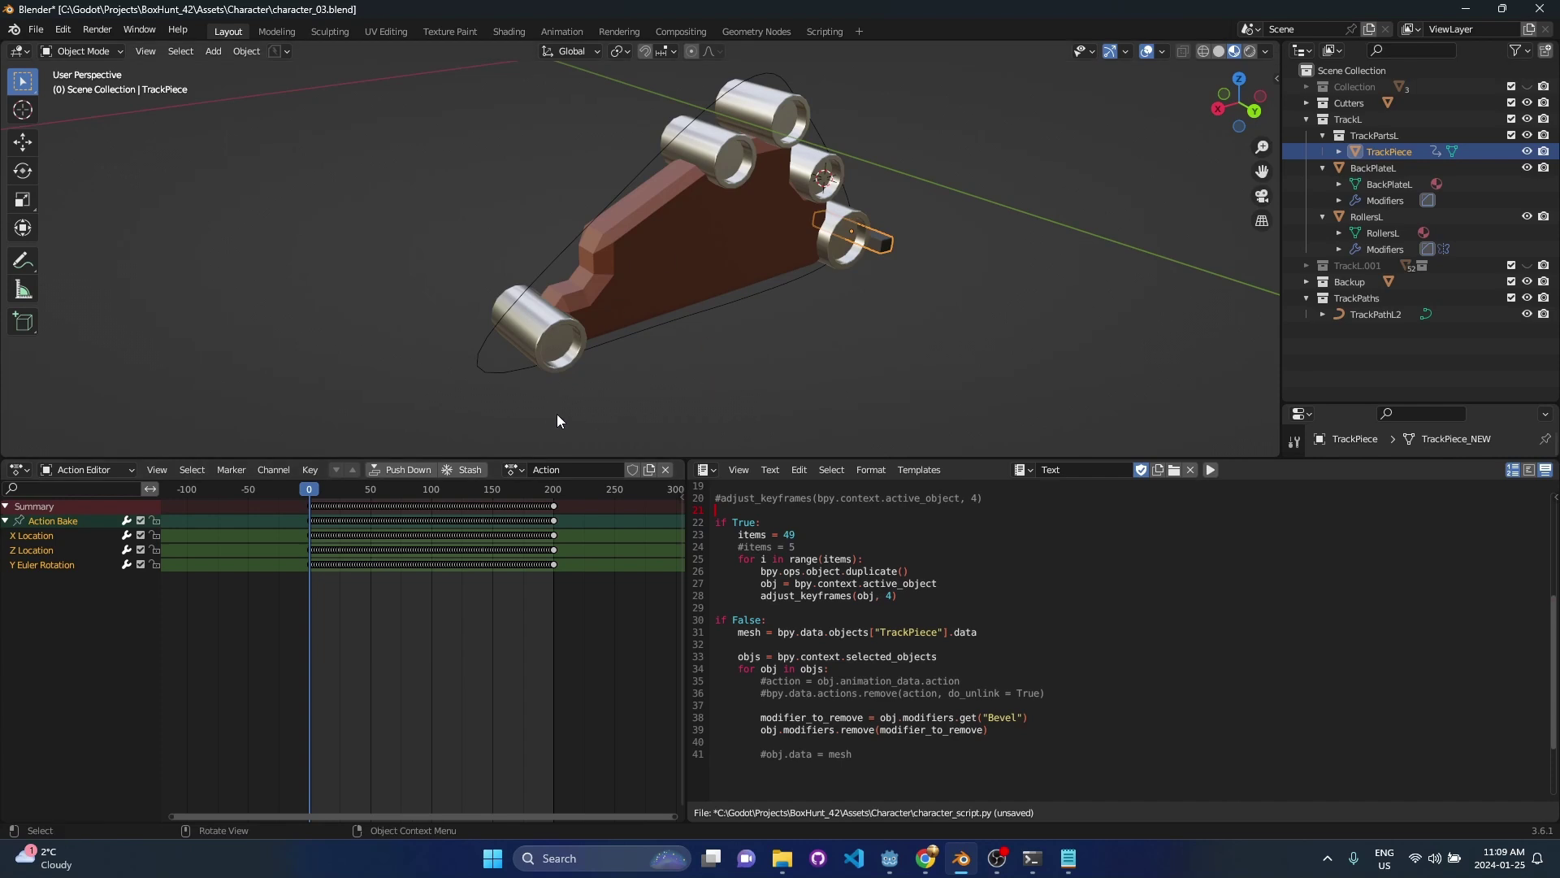
- Set the timeline to frame 1 and save the Blender file
mouse_move(311, 490)
left_mouse_down()
mouse_move(357, 498)
mouse_move(310, 490)
left_mouse_up()
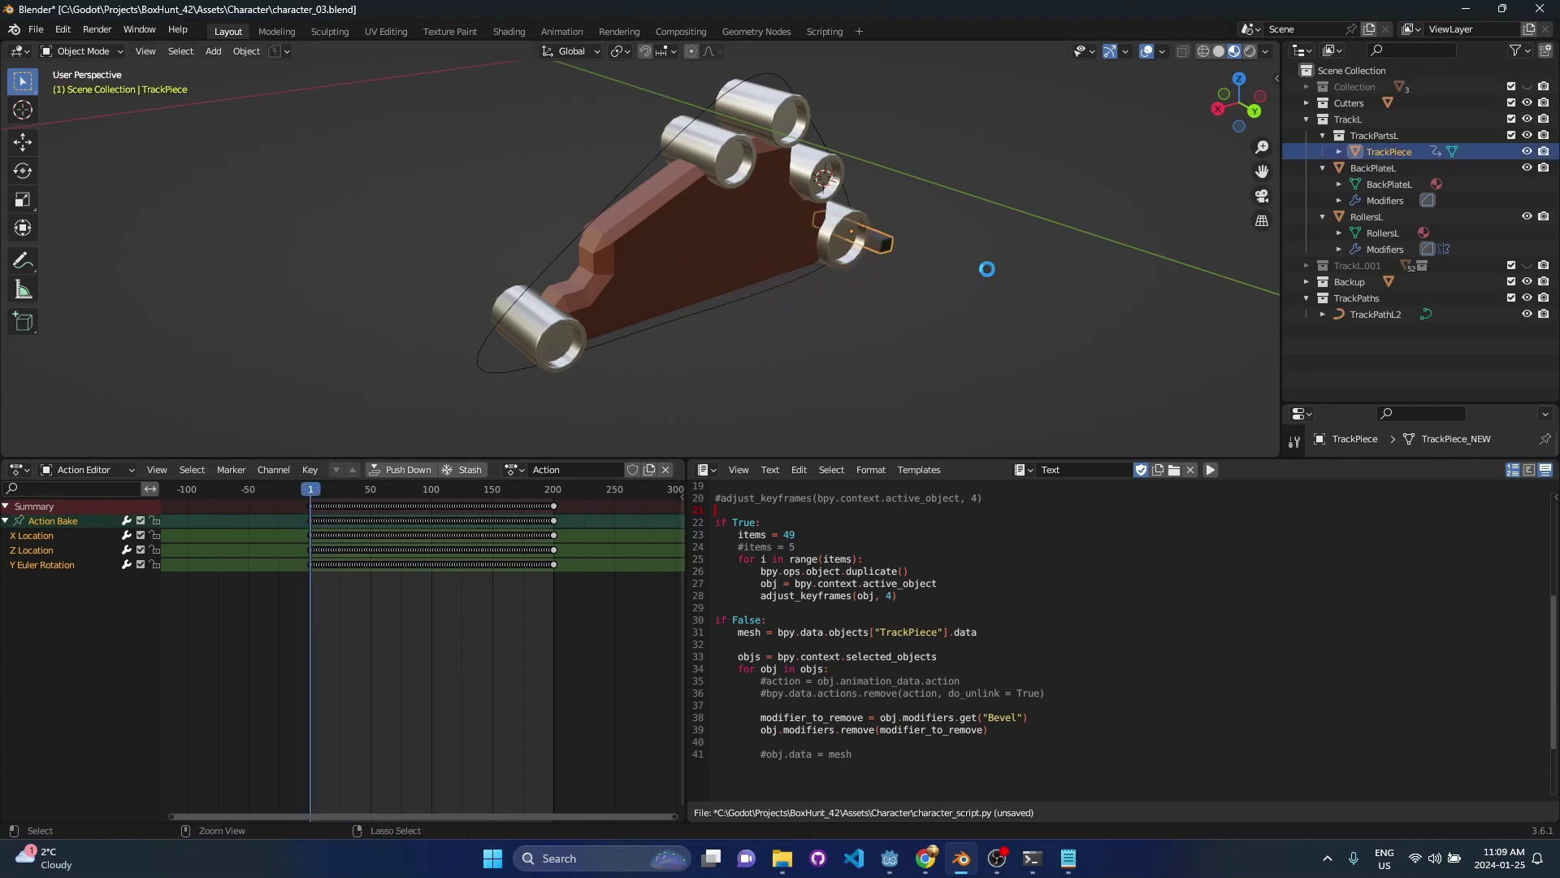
key("ctrl+s")
left_click(1066, 605)
- Delete the leftover duplicate actions from the Blender File data, then restore the outliner to the View Layer display
left_click(1333, 50)
left_click(1362, 87)
left_click(1334, 48)
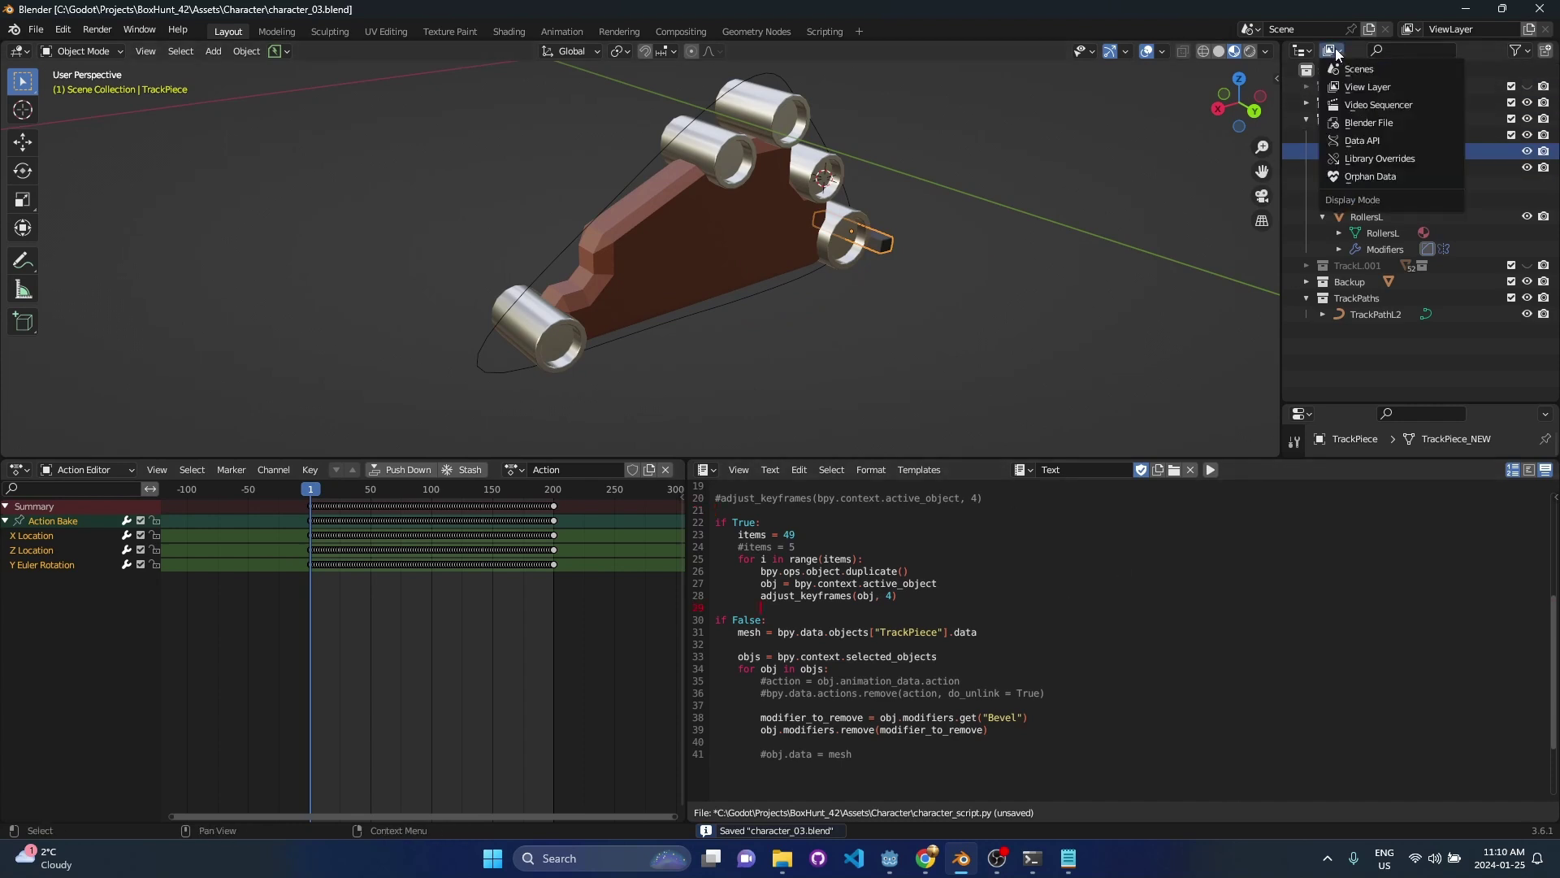
left_click(1368, 123)
scroll(1403, 388, "down", 2)
scroll(1404, 354, "down", 17)
left_click(1397, 282, "shift")
right_click(1393, 253)
left_click(1393, 251)
left_click(1334, 51)
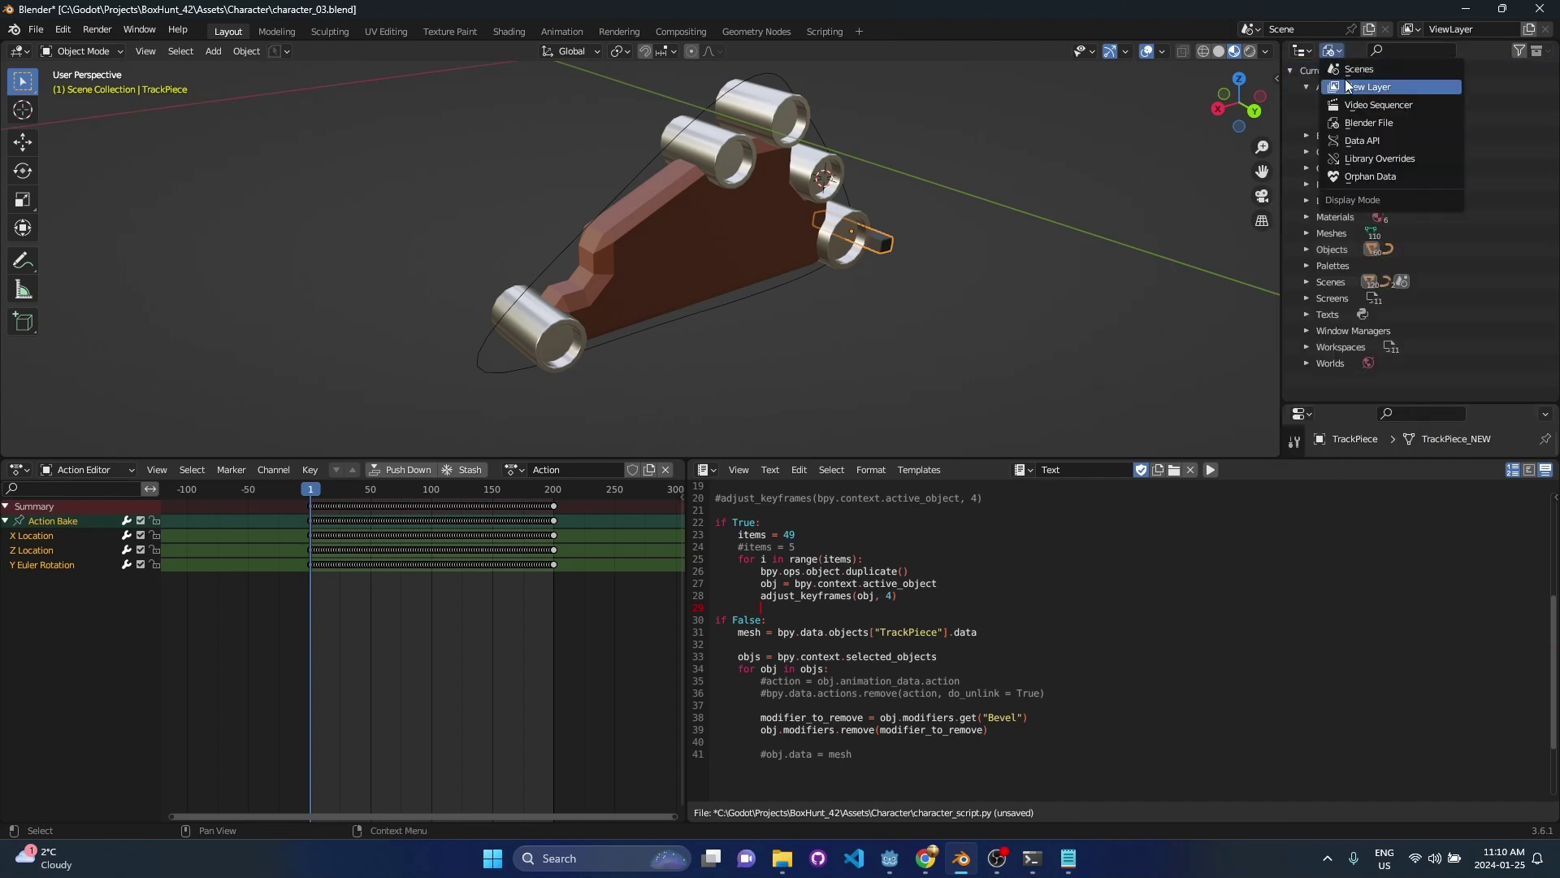
left_click(1347, 86)
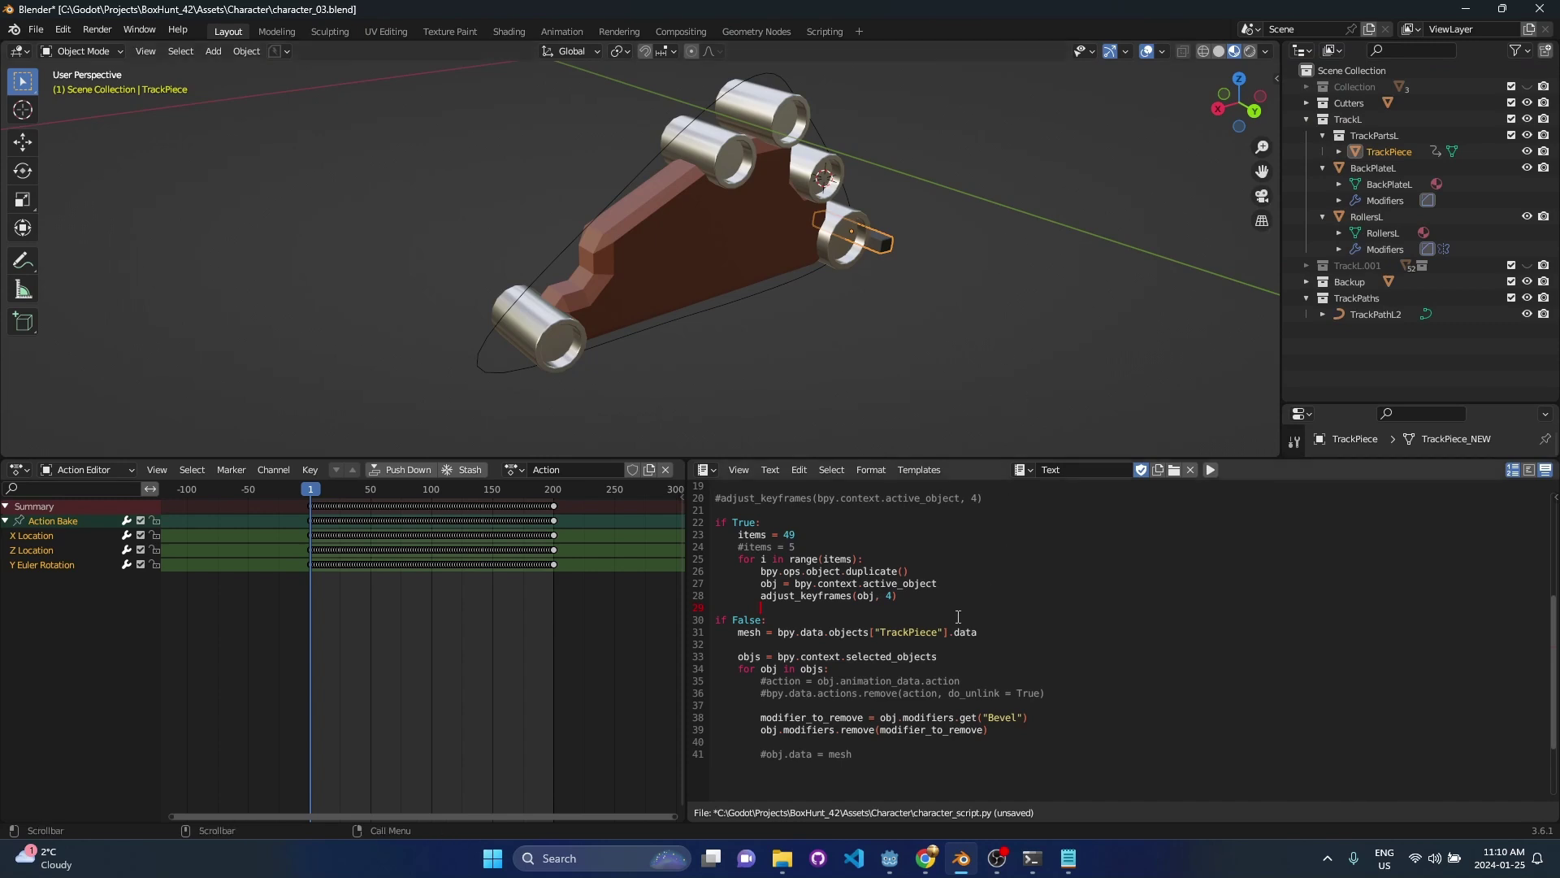
- Run the script on TrackPiece to create 49 duplicates with keyframes offset by 4 frames each
left_click(892, 243)
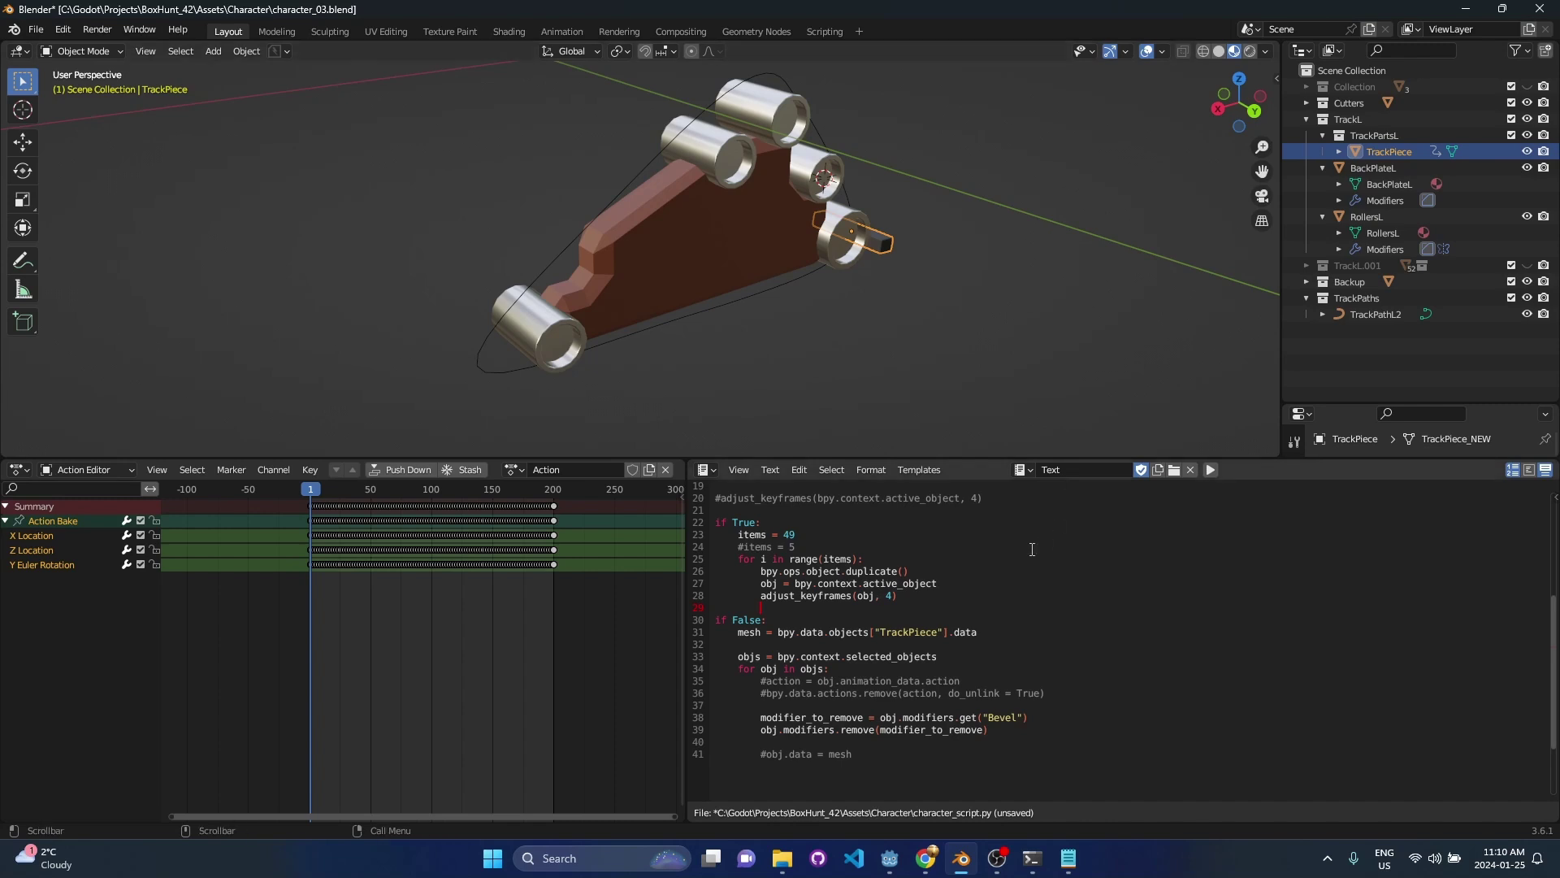
scroll(1008, 555, "up", 2)
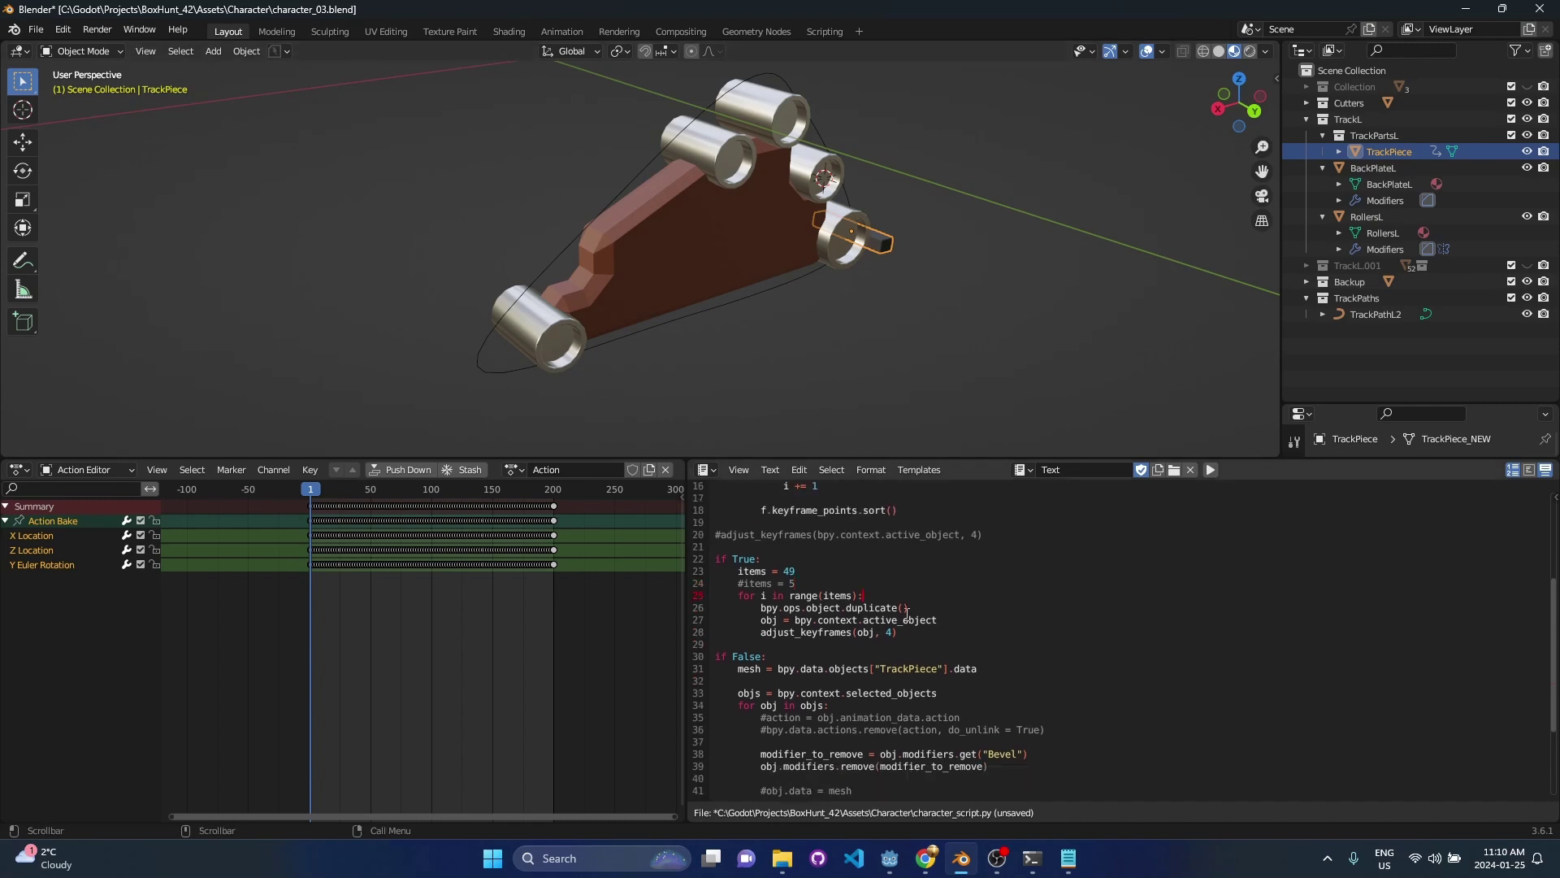
left_click(884, 632)
left_click_drag(950, 644, 718, 571)
left_click(846, 583)
left_click(1211, 471)
- Play the rebuilt track's animation, reset the timeline to frame 1 and save the file
key("space")
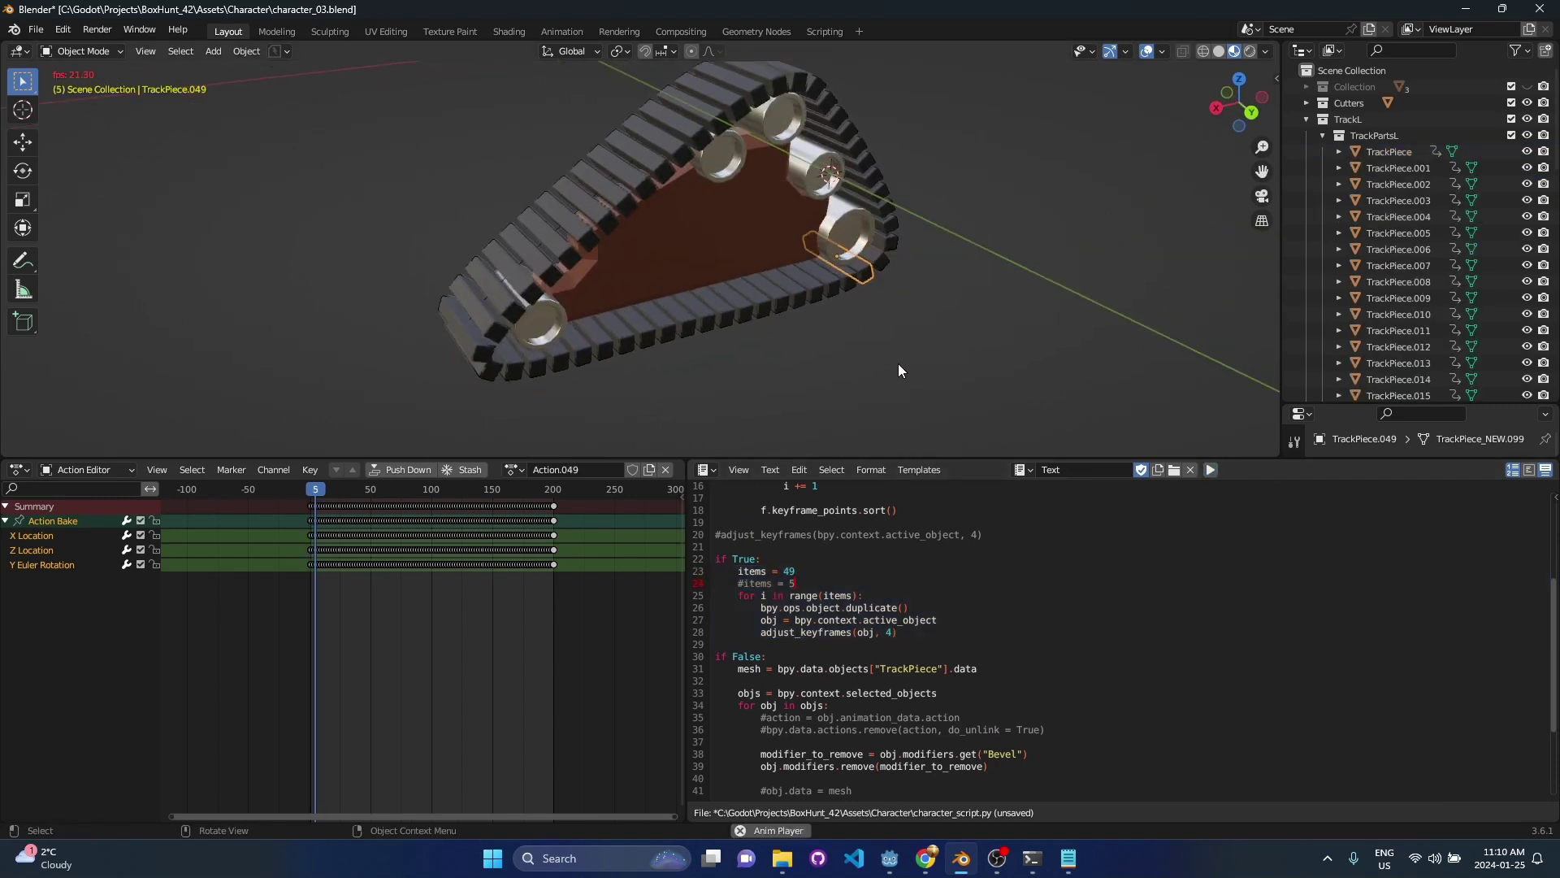
key("space")
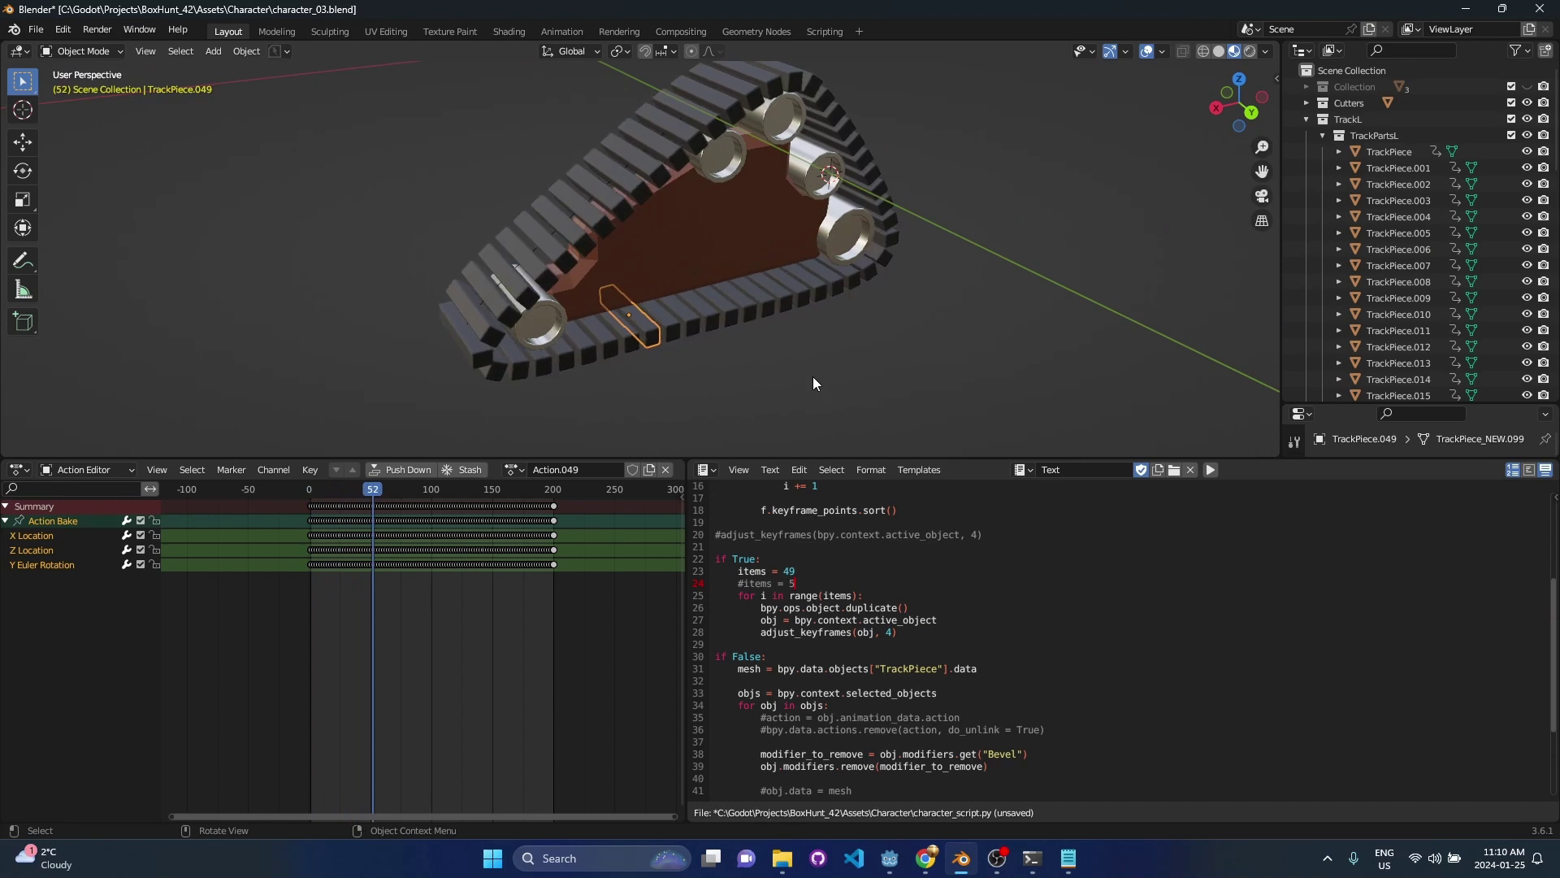
left_click_drag(364, 491, 311, 500)
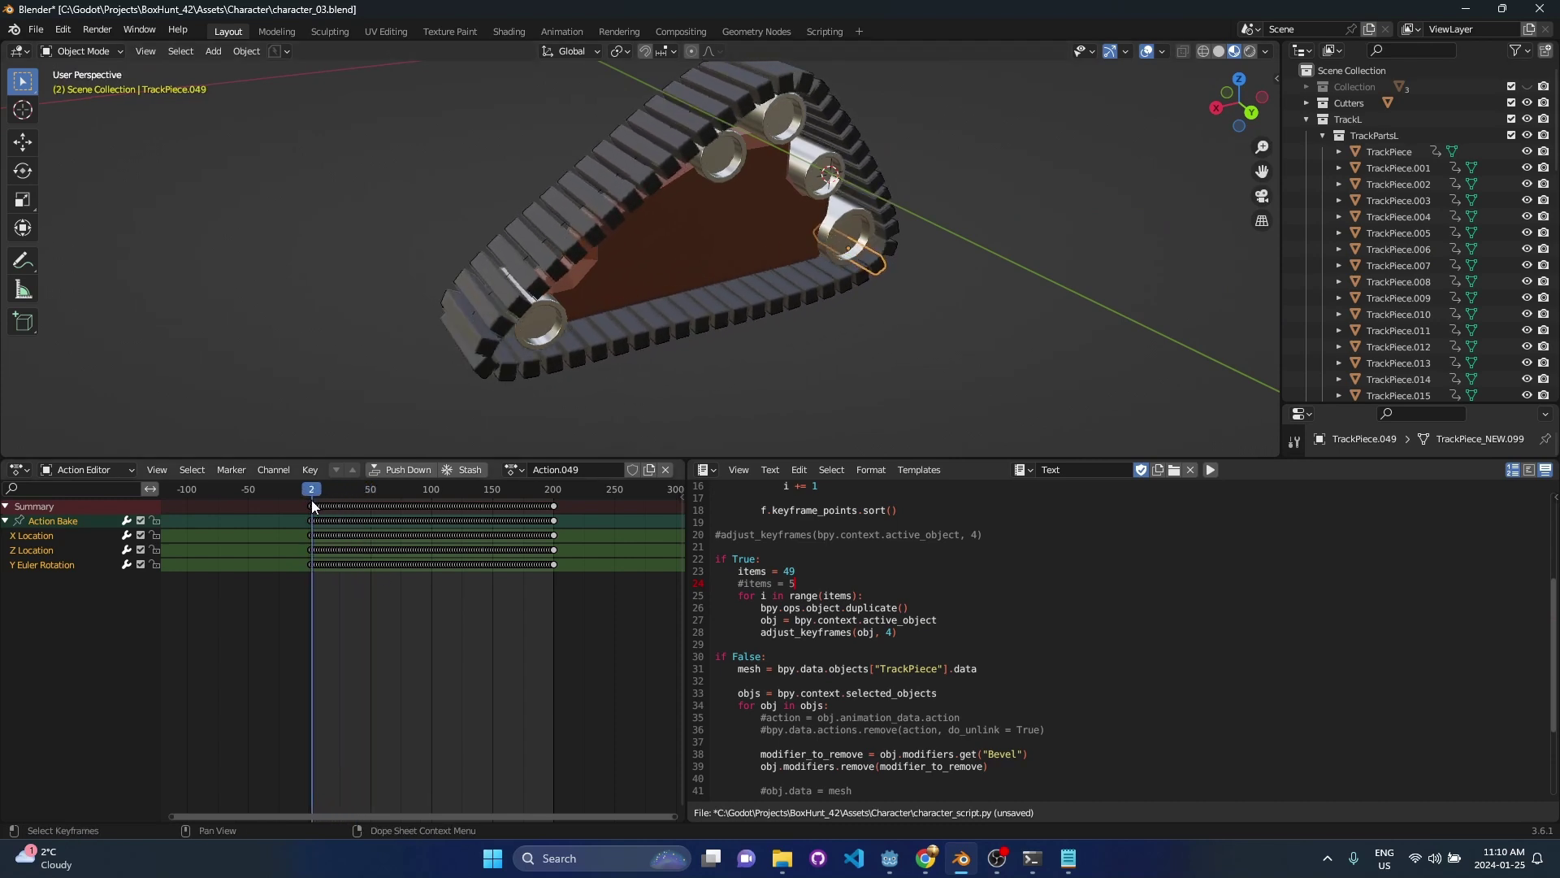
key("ctrl+s")
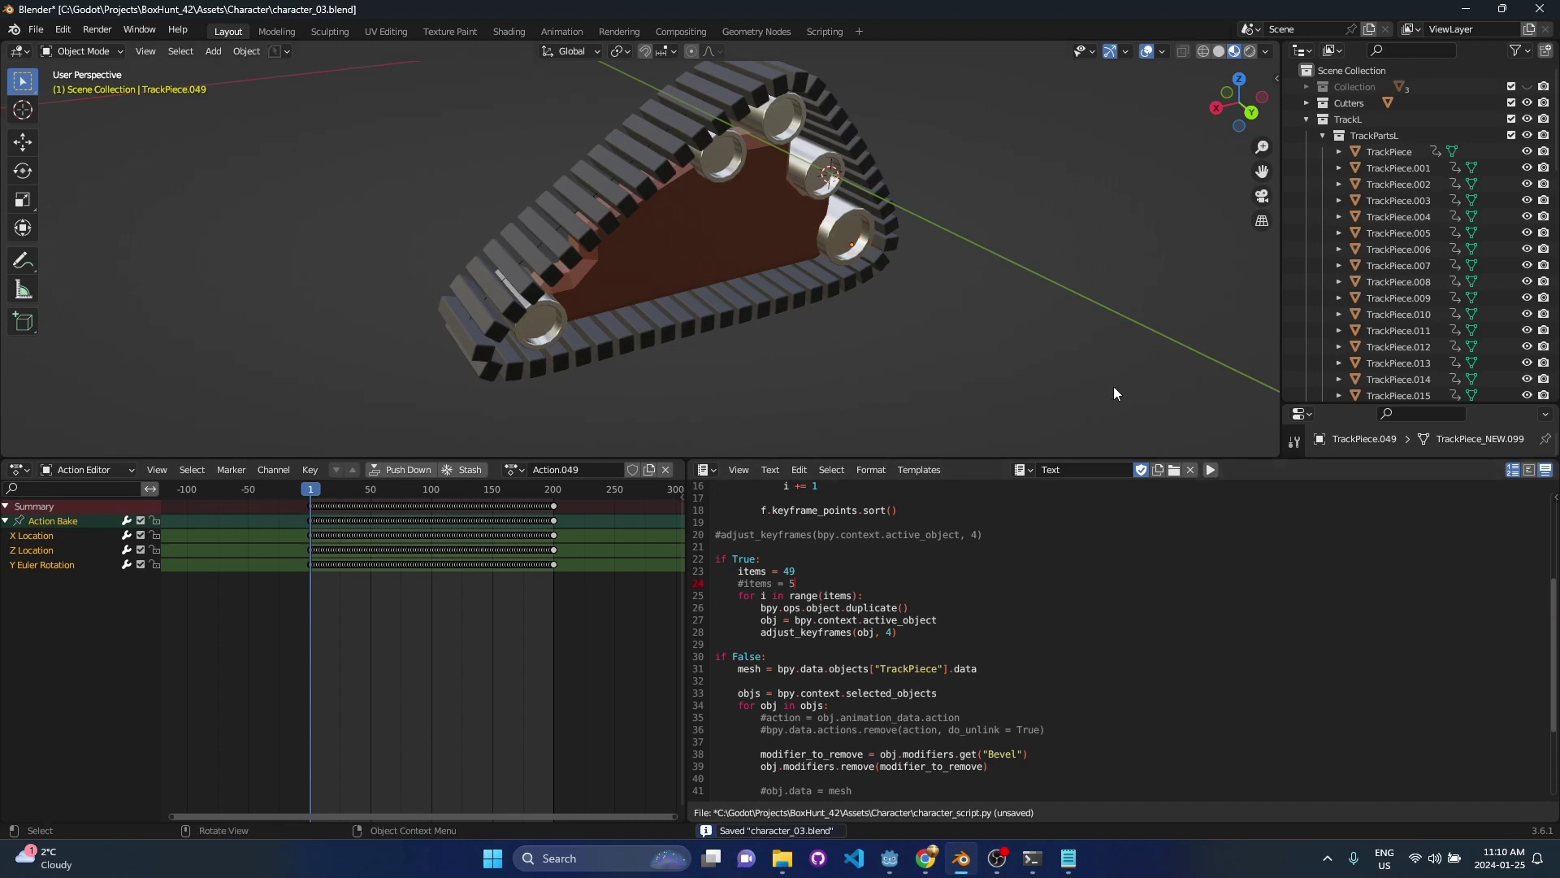
- Expand TrackPiece and TrackPiece.001 in the outliner to compare their actions and mesh data
left_click(1338, 167)
left_click(1339, 152)
left_click(1342, 154)
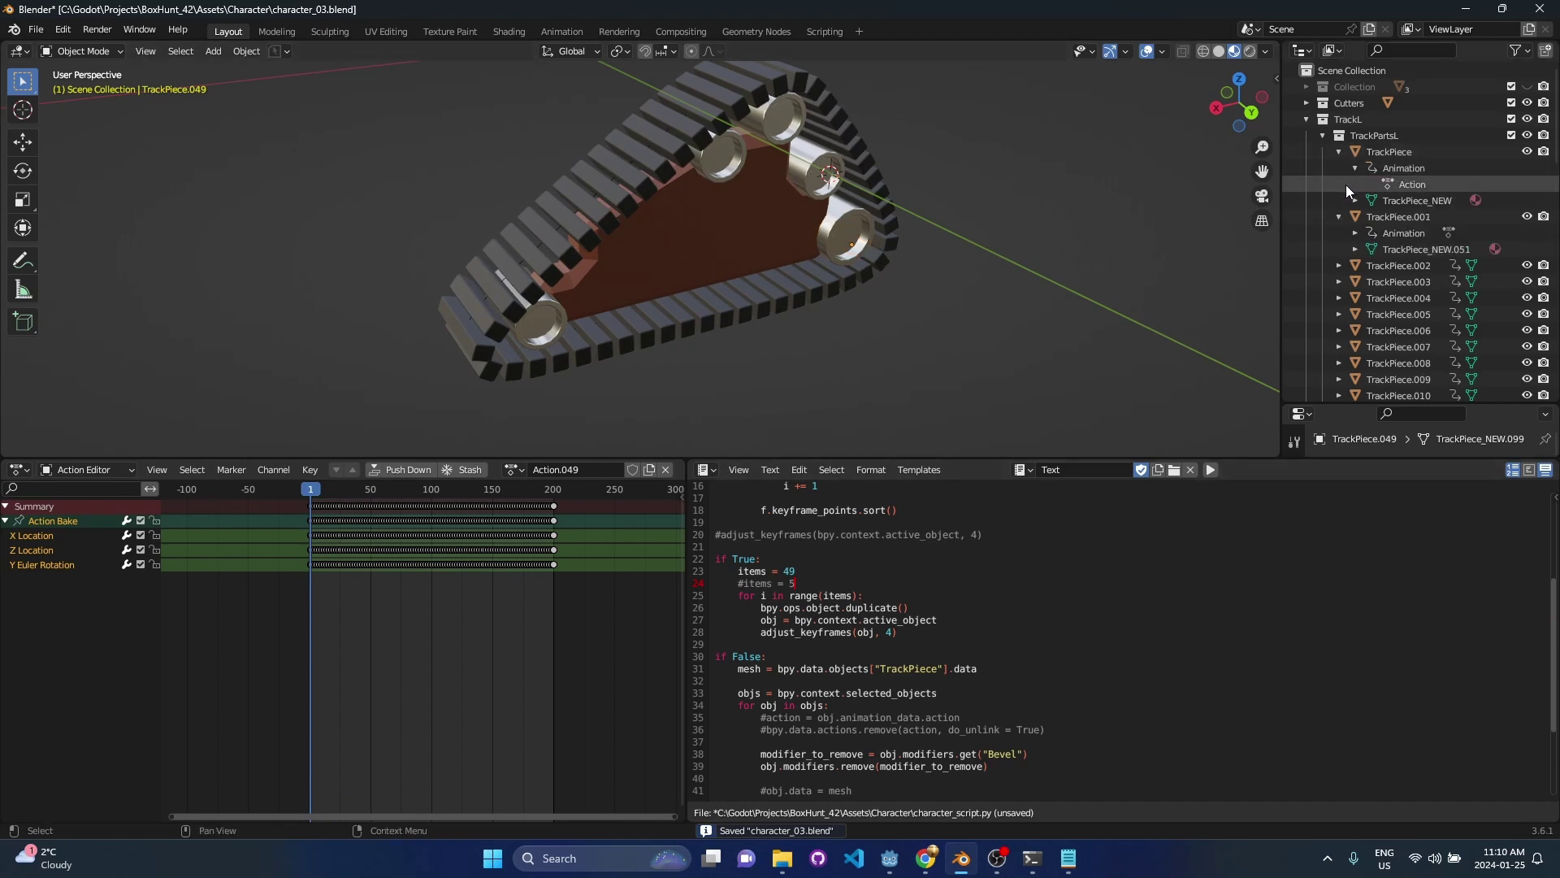
double_click(1418, 200)
left_click(1048, 289)
left_click(958, 260)
- Disable the script's duplication block with "if False" and enable the mesh block, commented "# instance meshes", with "if True"
left_click(975, 640)
scroll(899, 637, "up", 2)
scroll(899, 637, "down", 4)
scroll(845, 585, "up", 1)
double_click(743, 526)
type("False")
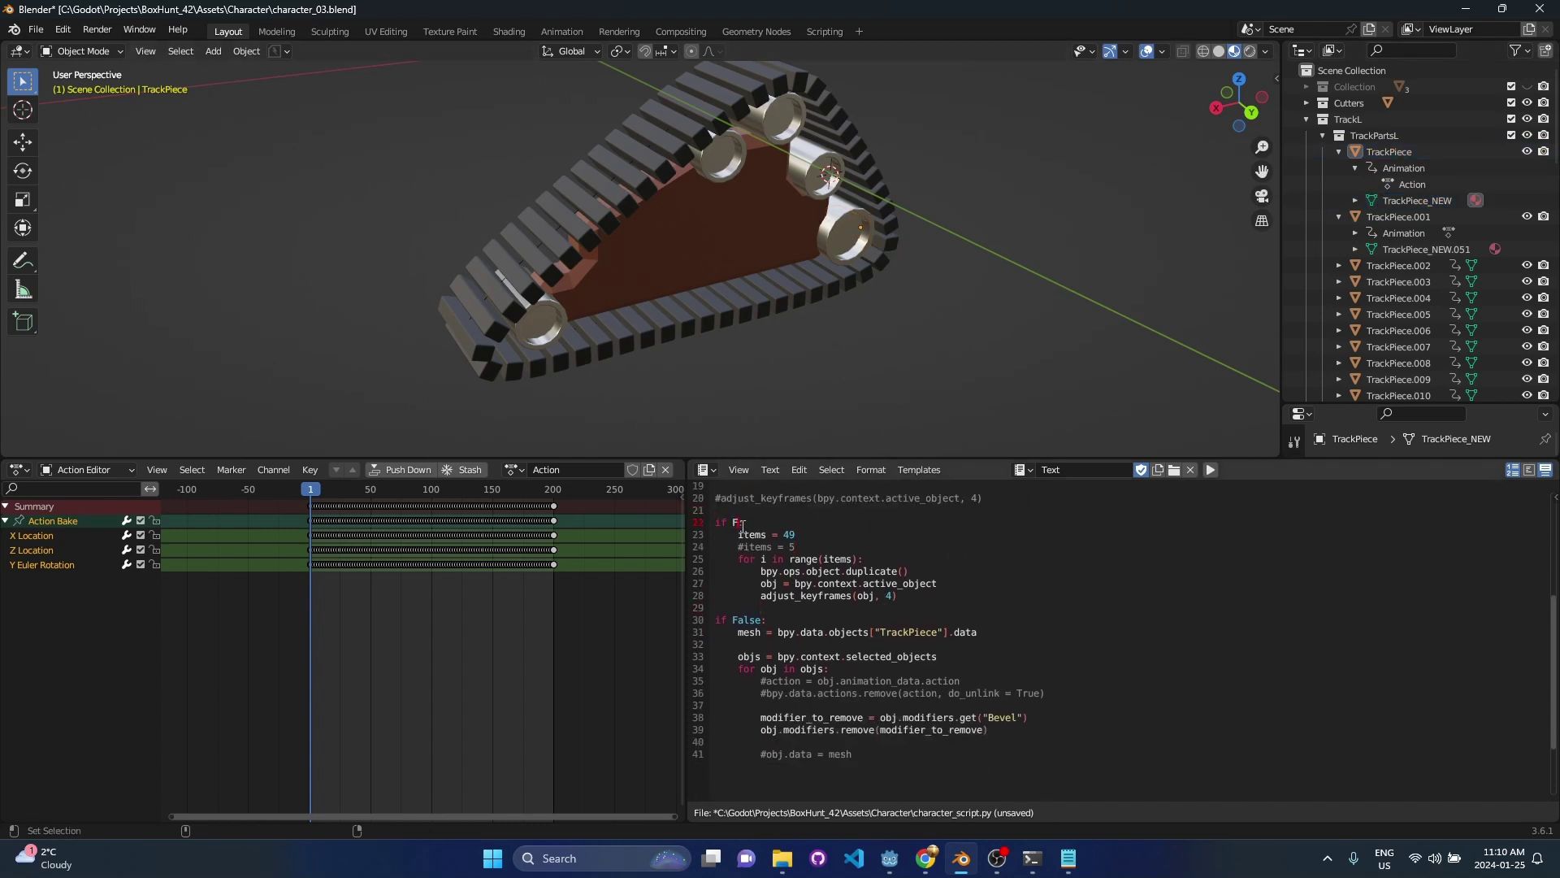
double_click(743, 620)
type("True")
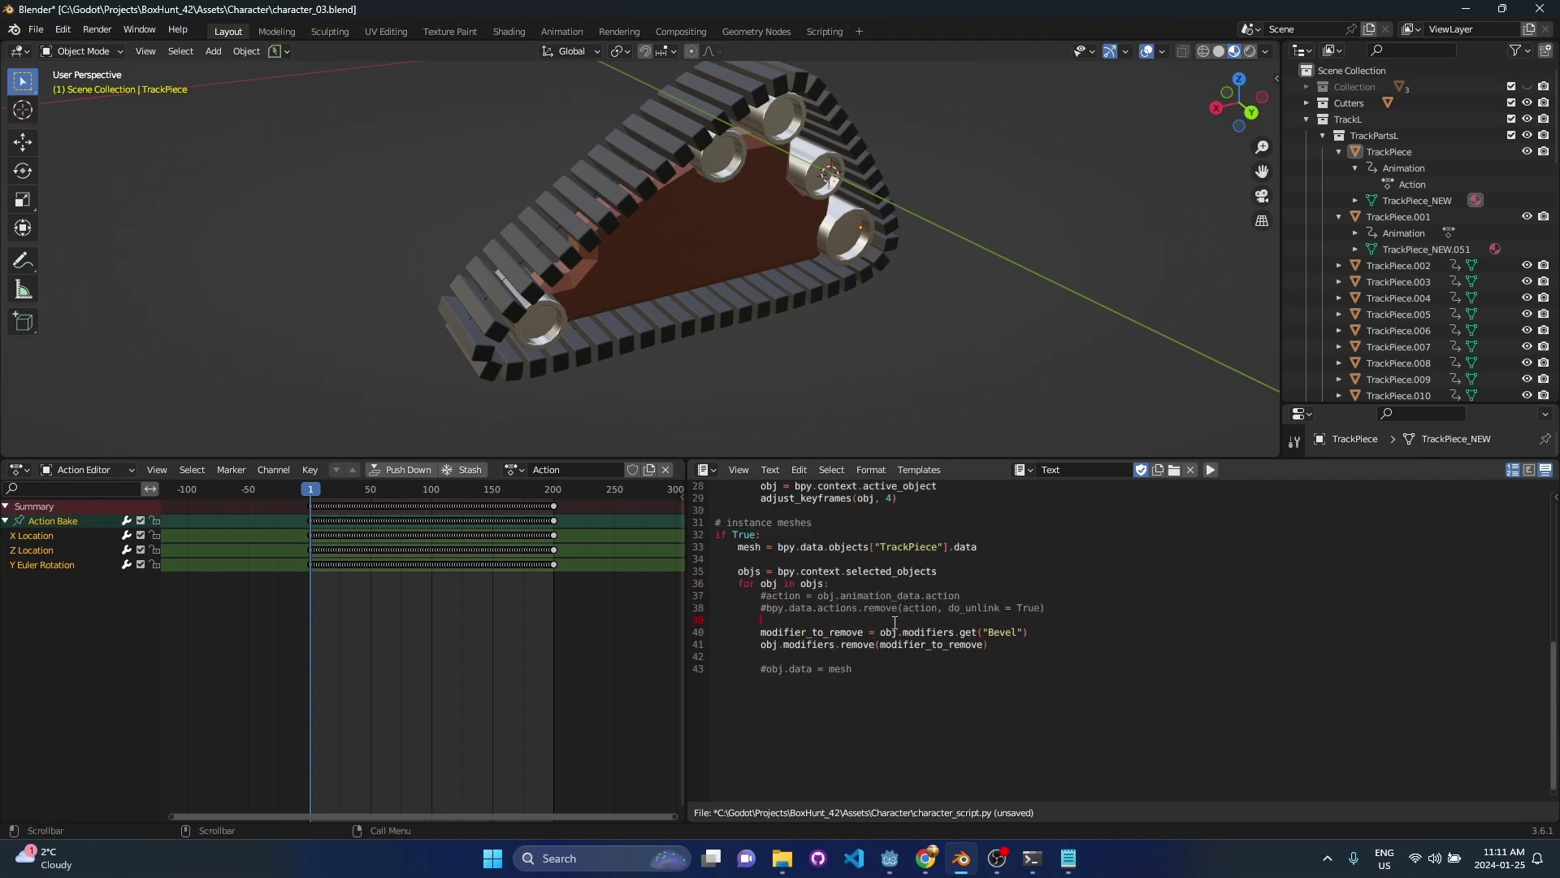
- Add the comment "# remove bevel modifier" above the Bevel removal code and comment out its two lines
key("Return")
key("Return")
type("# remove bevel")
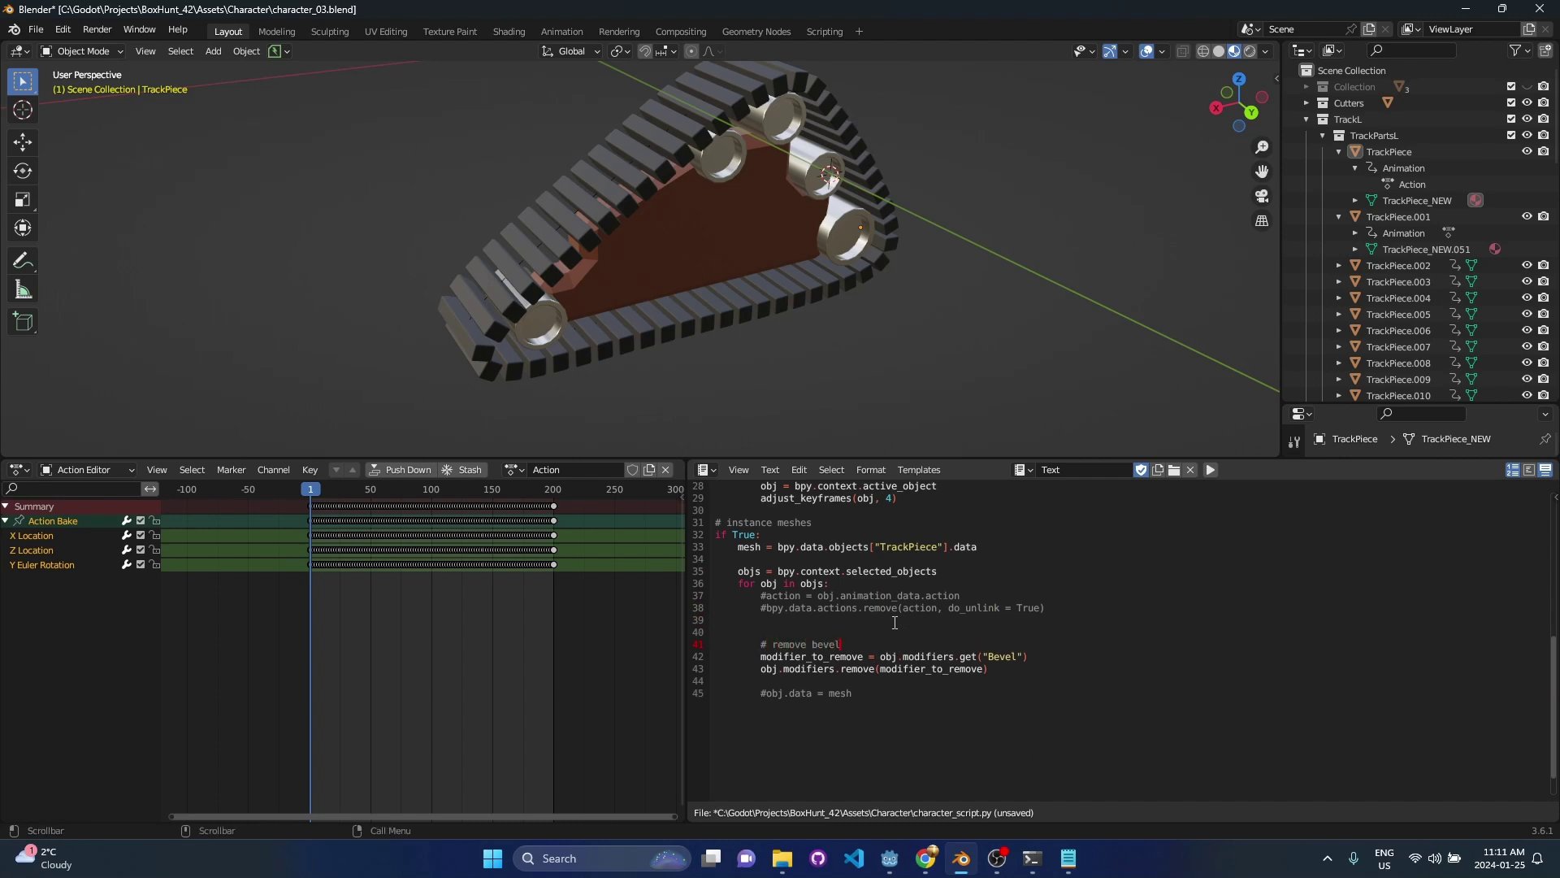
type("#")
key("Down")
key("Left")
type("#")
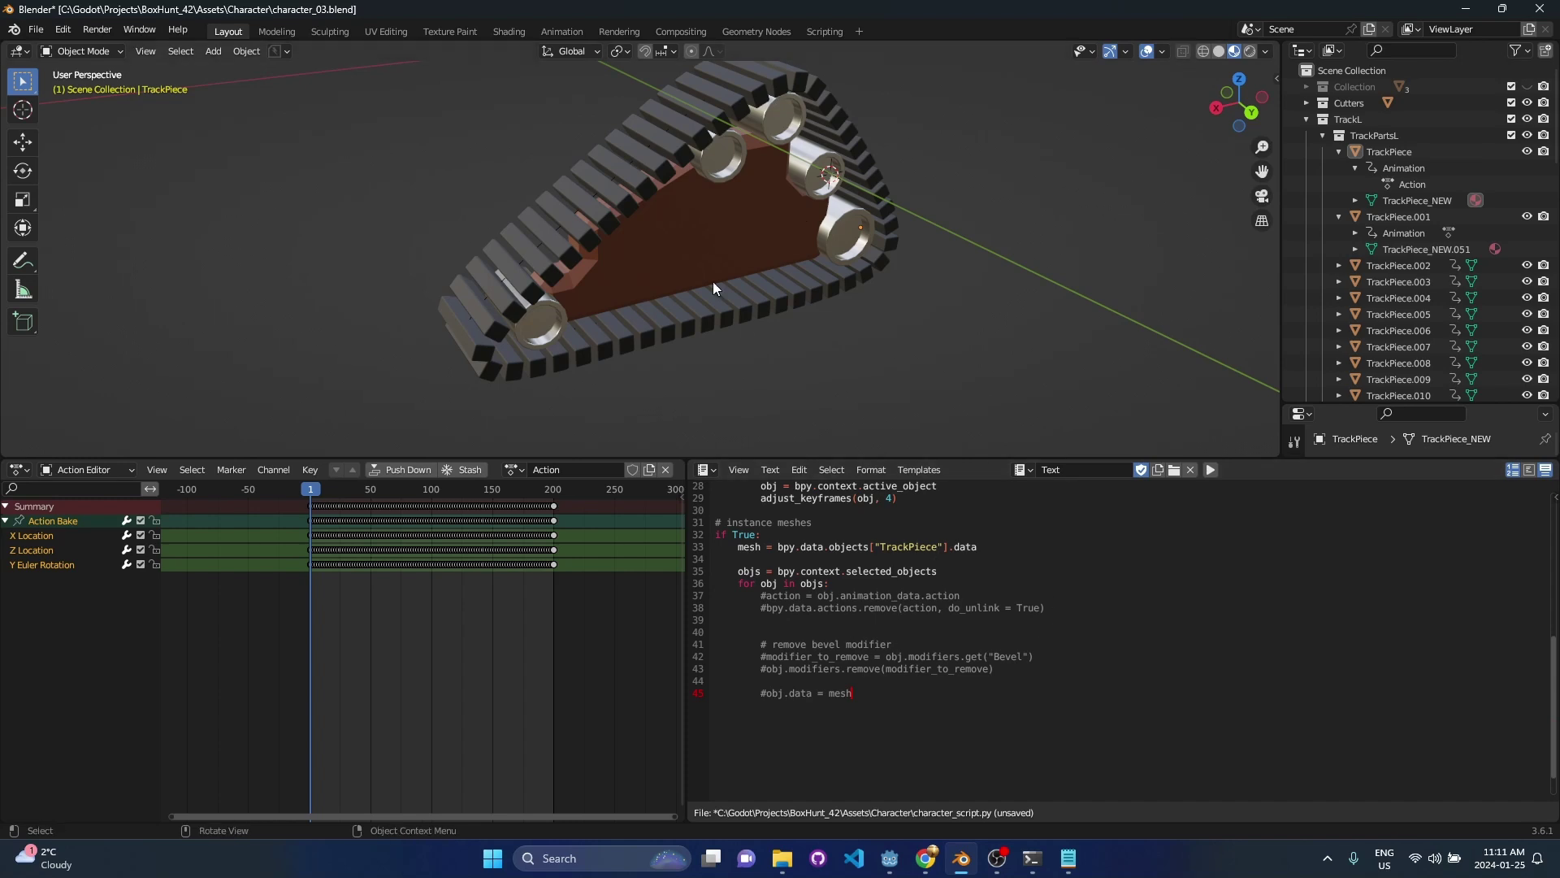
- Move the "obj.data = mesh" line to the start of the loop, uncomment it and add "# set mesh instance" above it
middle_click_drag(727, 215, 739, 245)
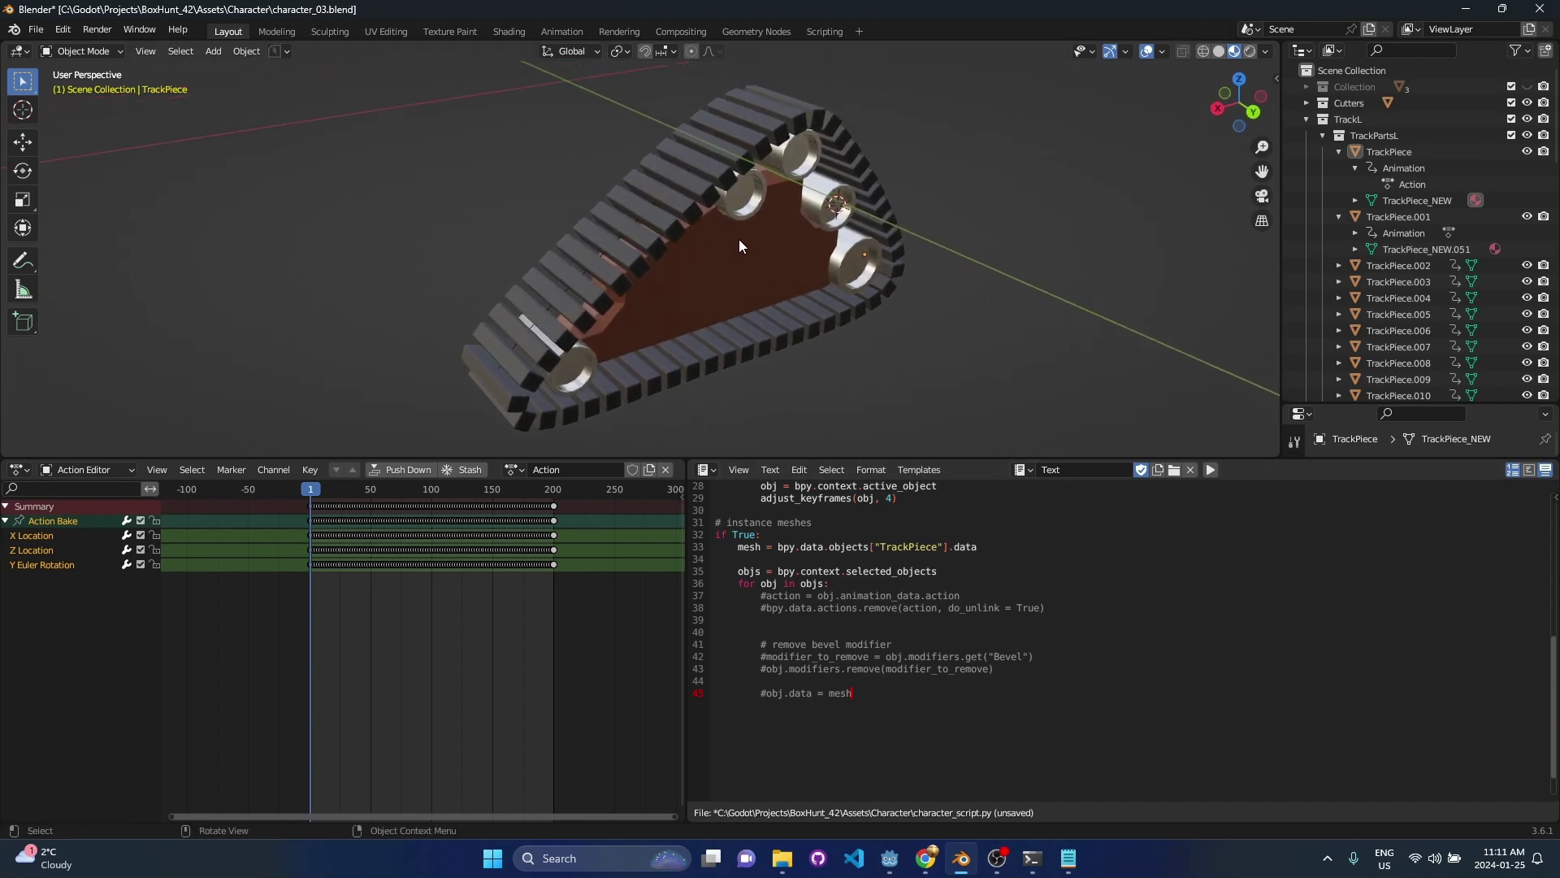
key("ctrl+x")
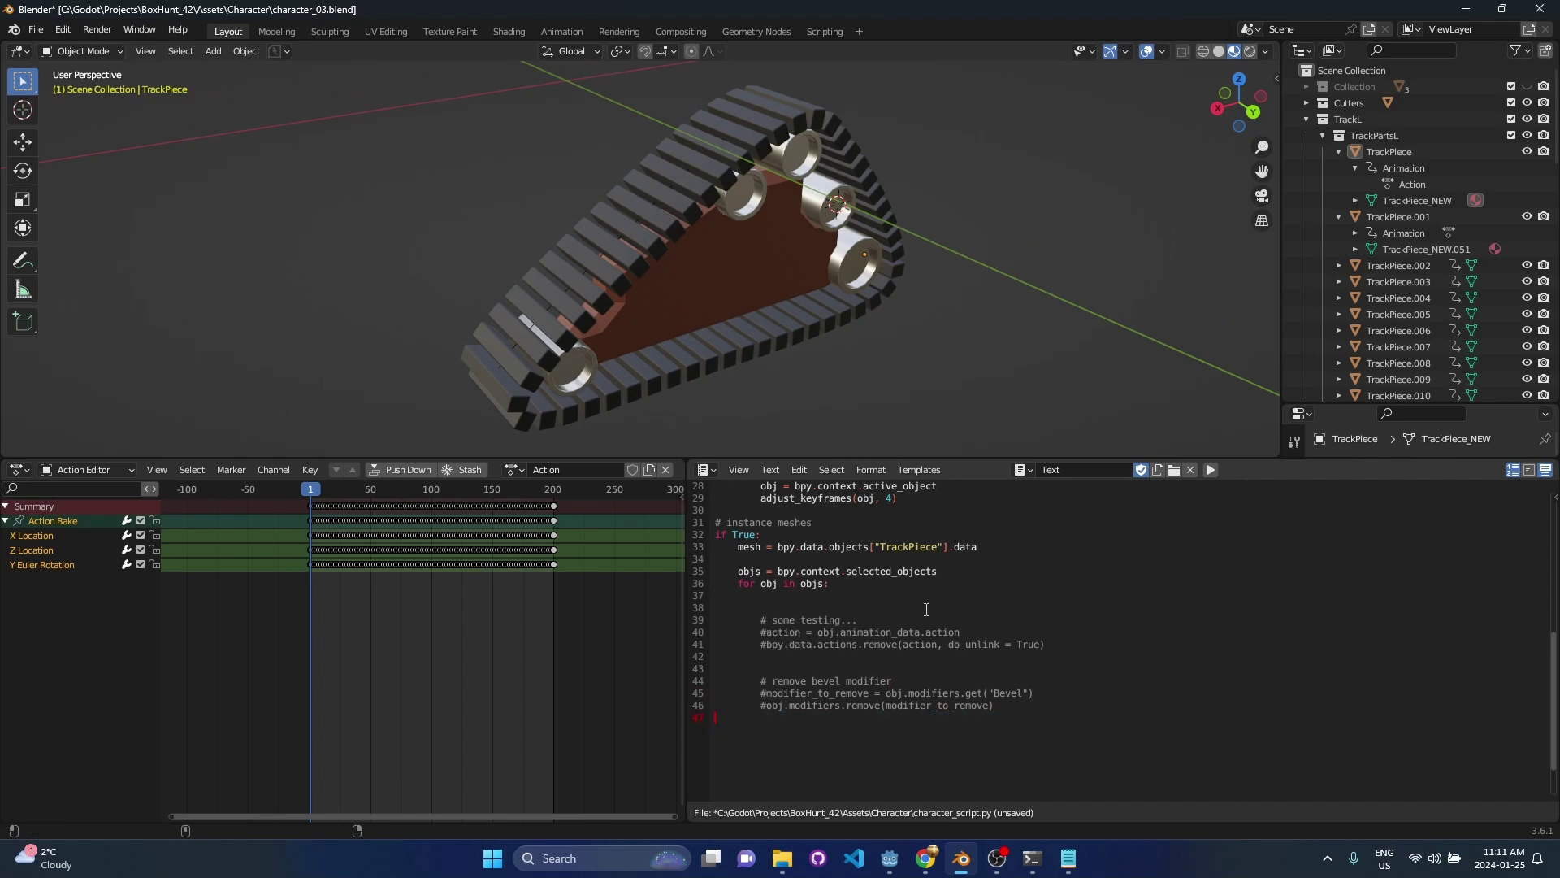
left_click(927, 606)
left_click(934, 600)
key("ctrl+v")
left_click(946, 620)
key("ctrl+Left")
key("ctrl+Left")
key("Left")
key("Left")
key("Delete")
left_click(953, 629)
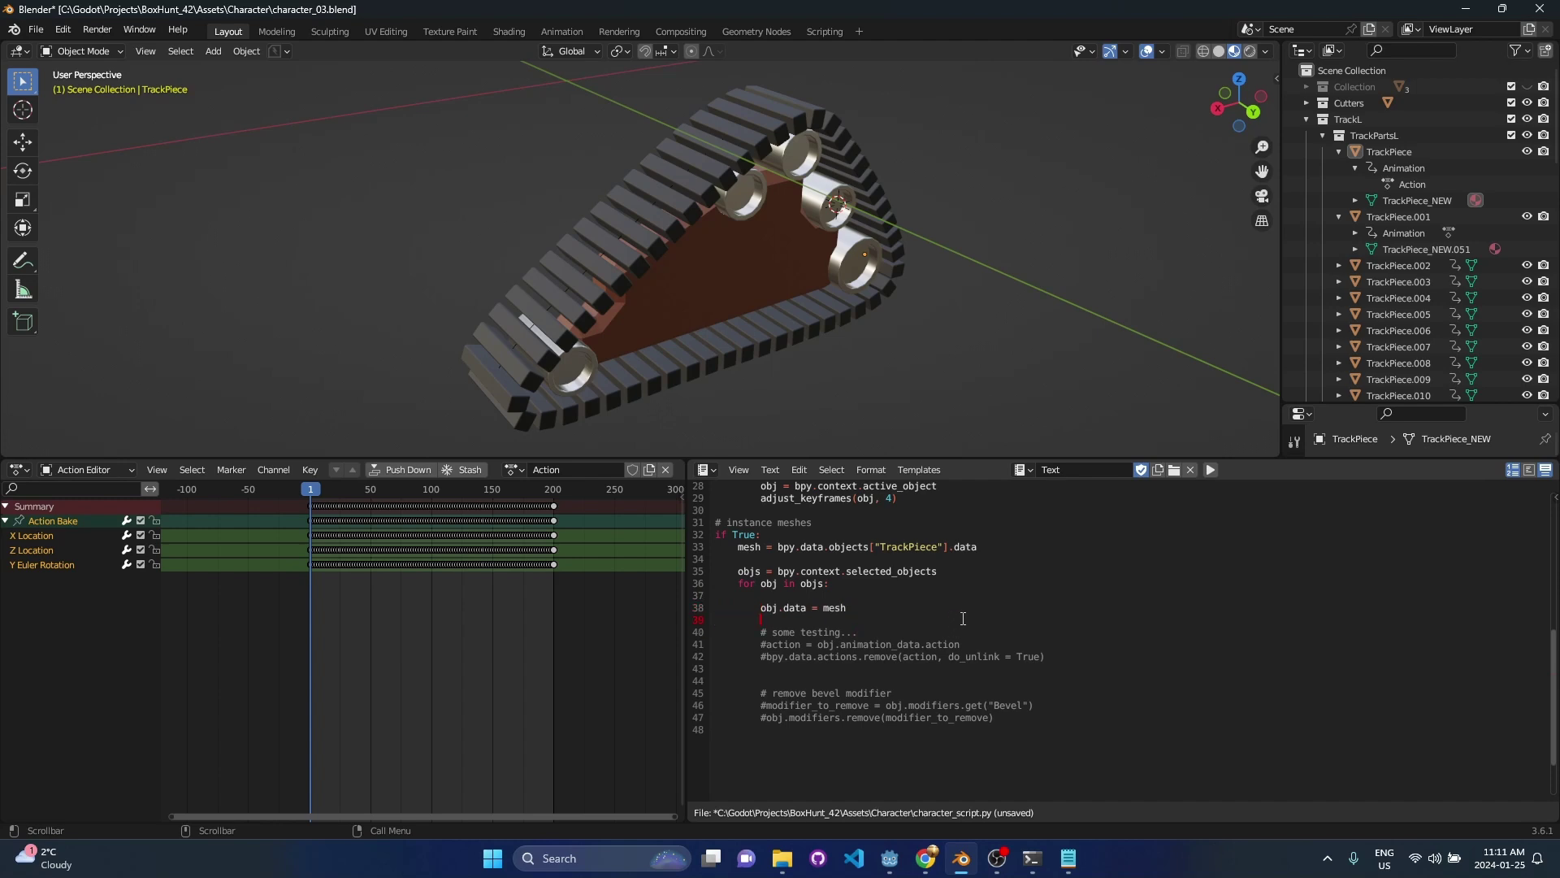
type("# set mesh instance")
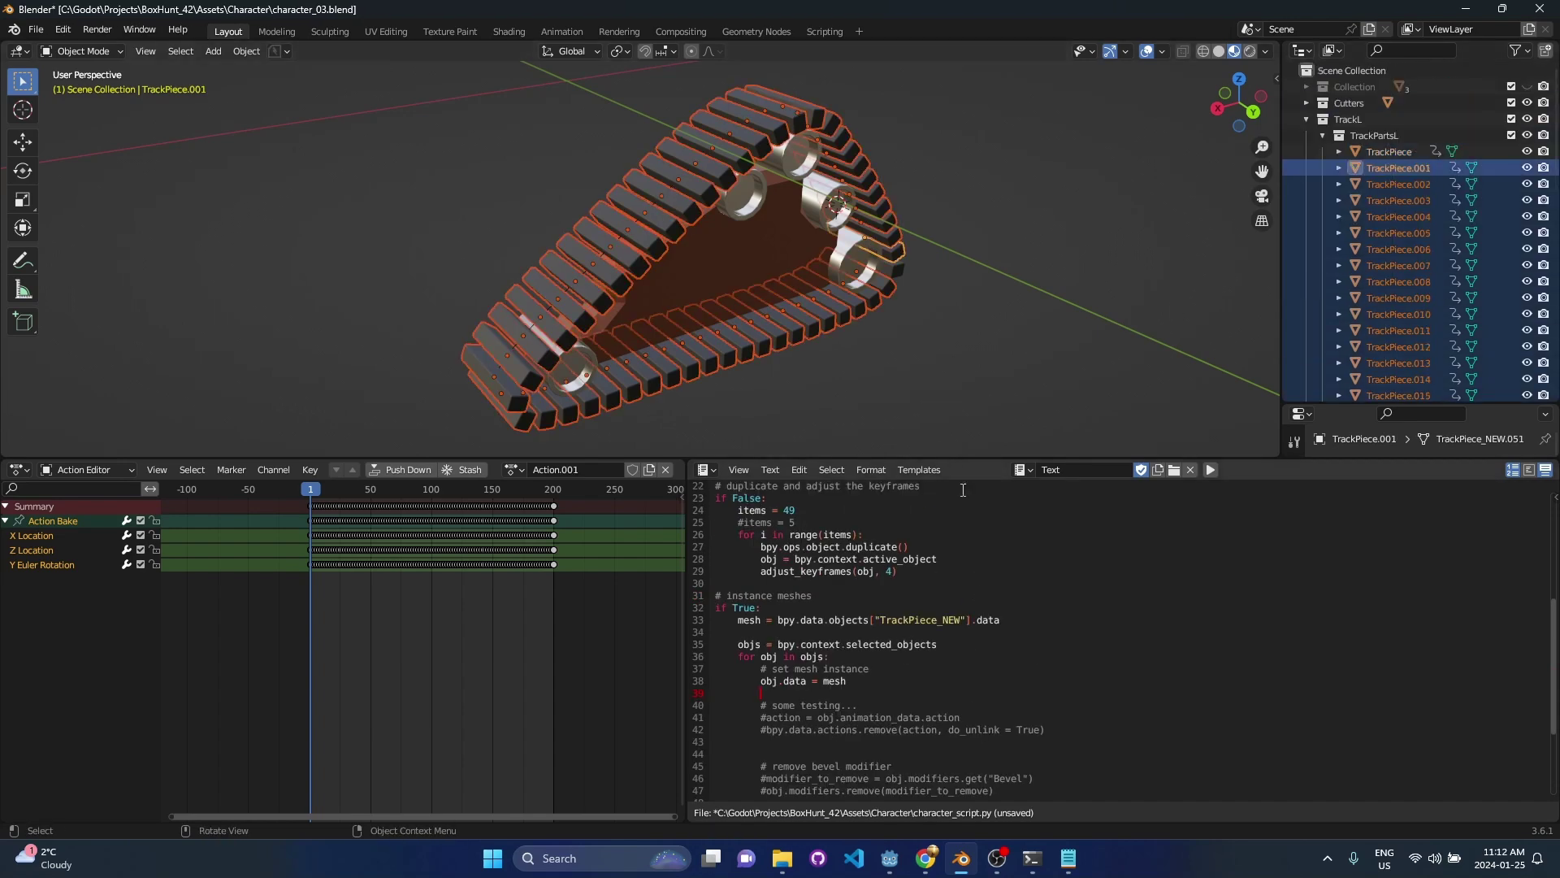
- Try to run the script on the selected duplicates with "TrackPiece_NEW" as the source object name
left_click(976, 620)
scroll(986, 599, "down", 2)
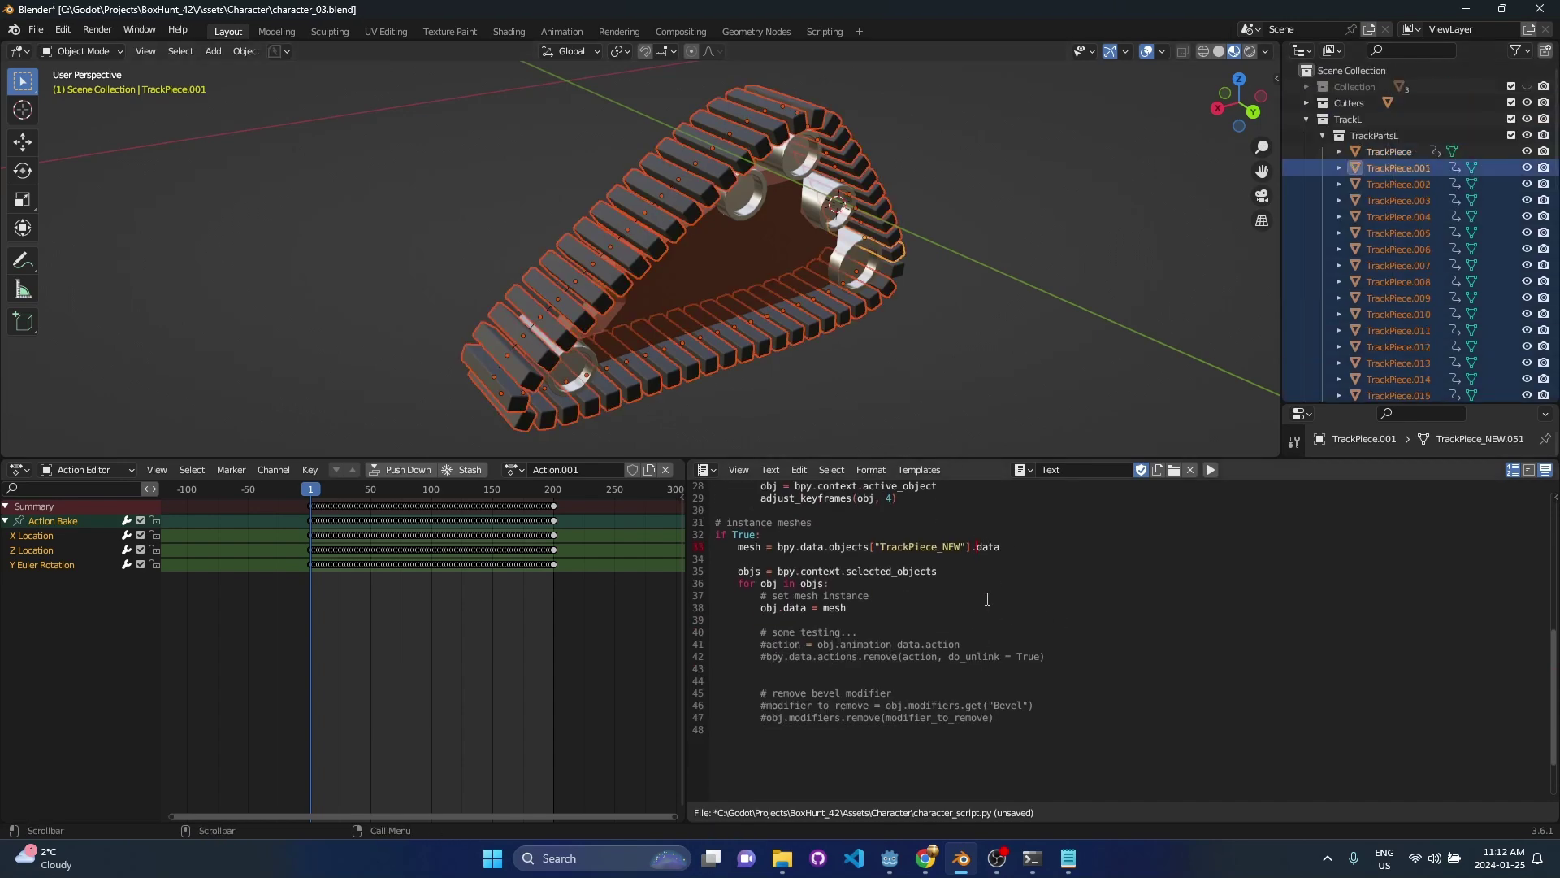
key("alt+p")
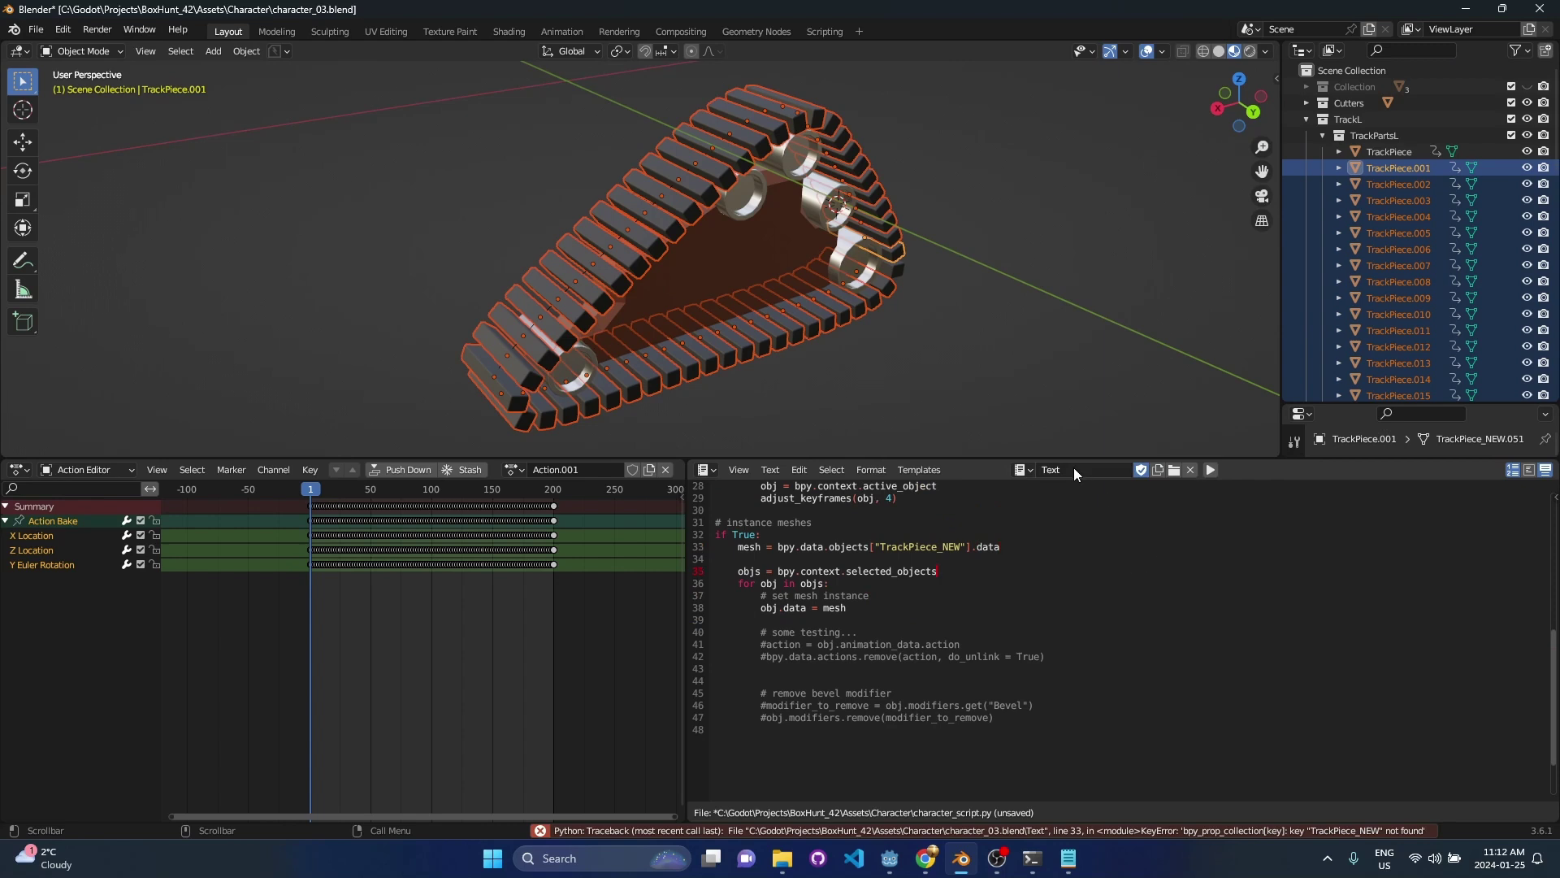
key("alt+a")
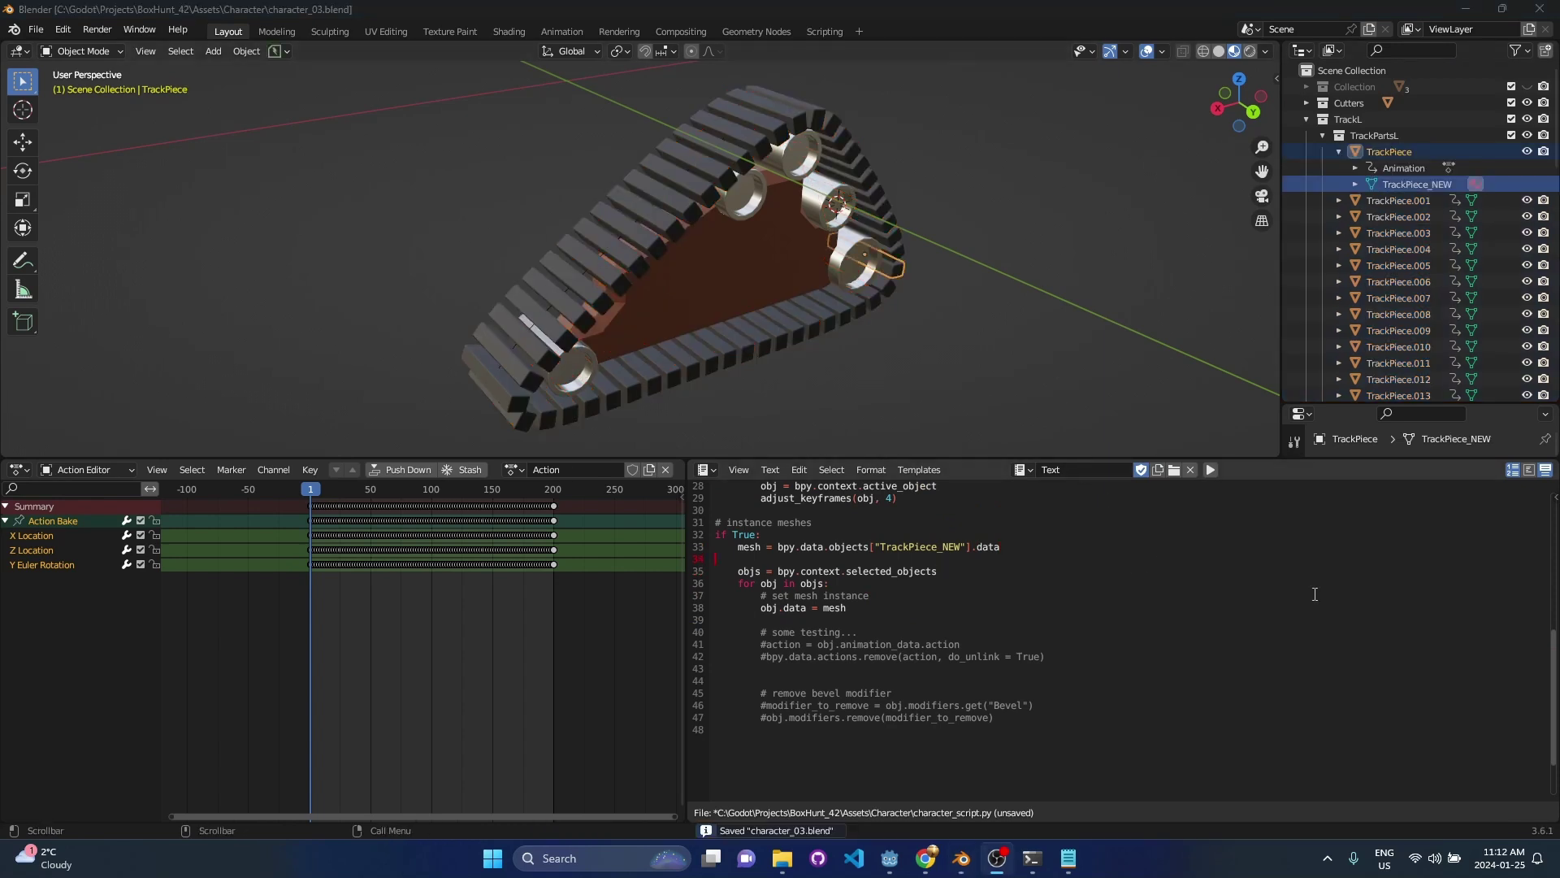
- Change the script's source object name to "TrackPiece" and save the file
left_click(1282, 585)
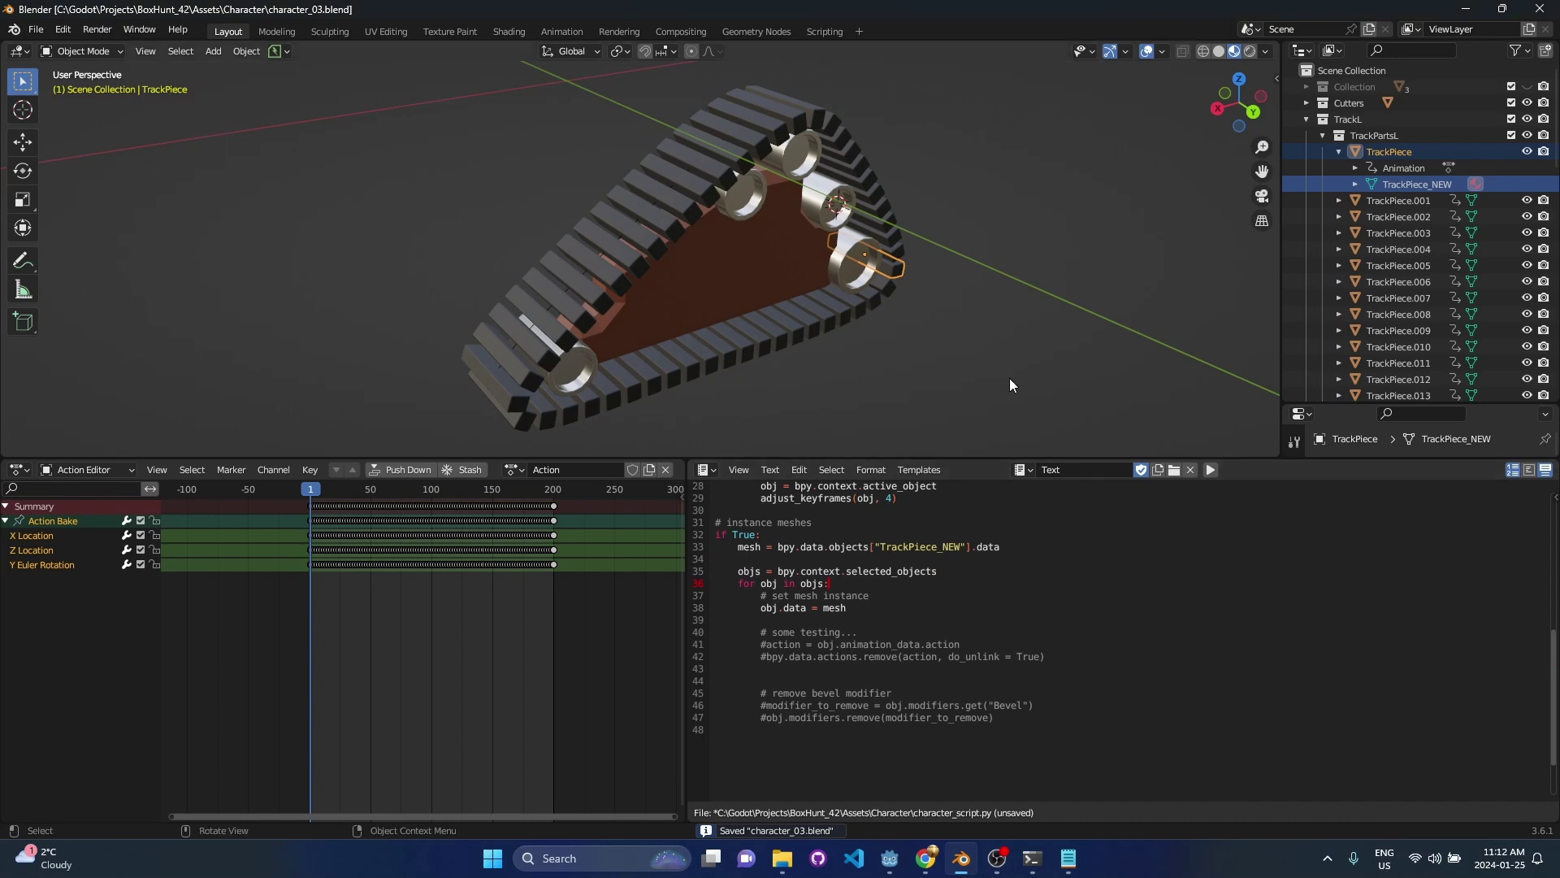
left_click(938, 271)
left_click(902, 269)
left_click(842, 561)
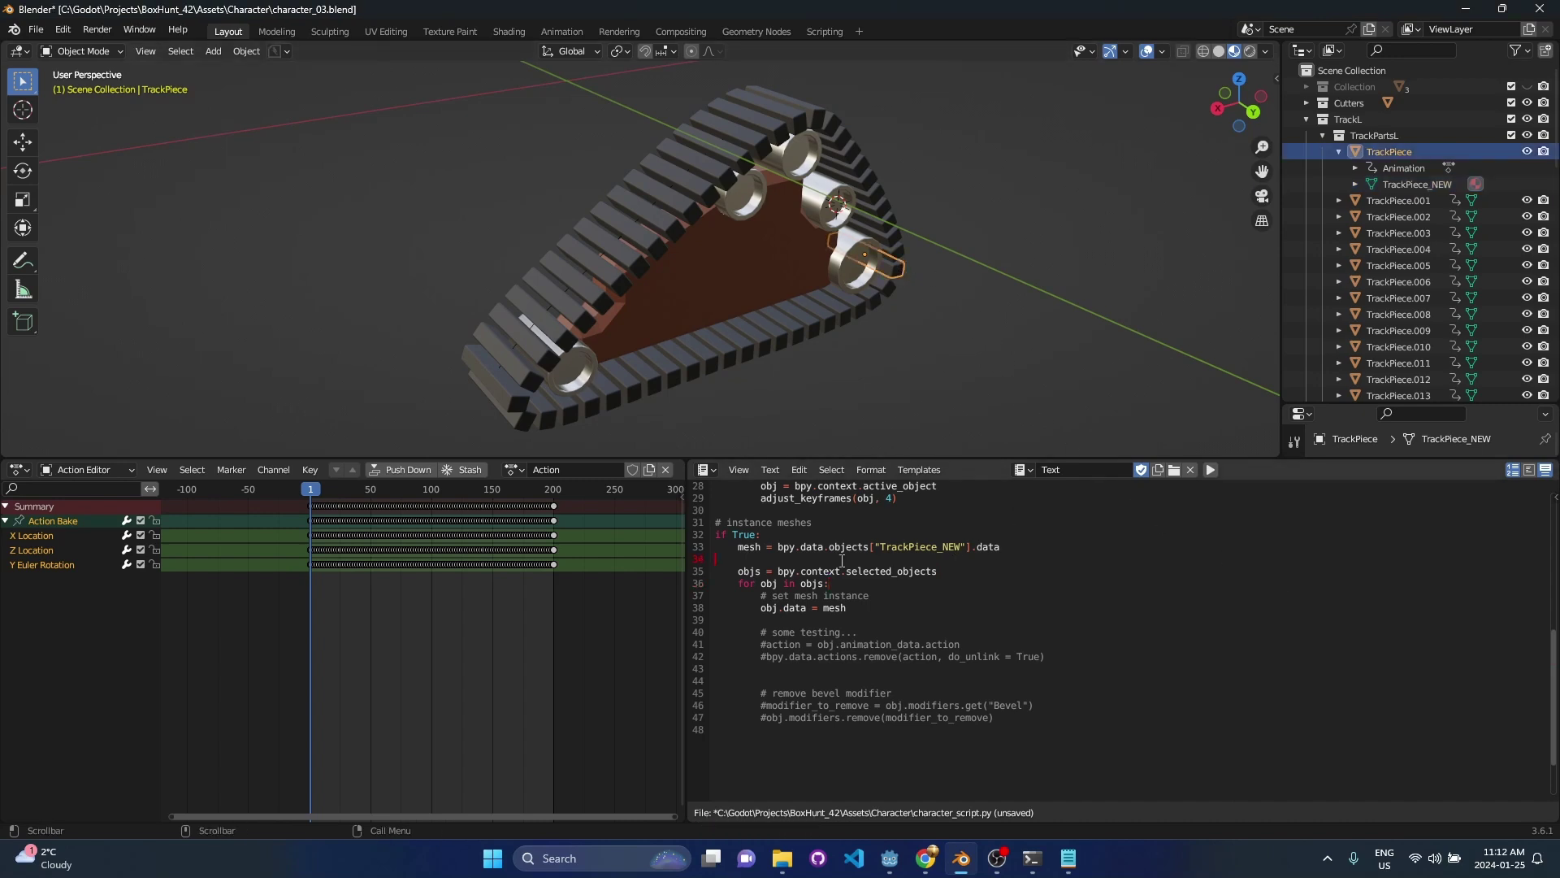
left_click(927, 547)
key("BackSpace")
key("BackSpace")
key("BackSpace")
key("BackSpace")
left_click(1009, 569)
key("ctrl+s")
- Select TrackPiece.001 to TrackPiece.049 and run the script to make them share the original TrackPiece's mesh
left_click(1339, 151)
left_click(1383, 171)
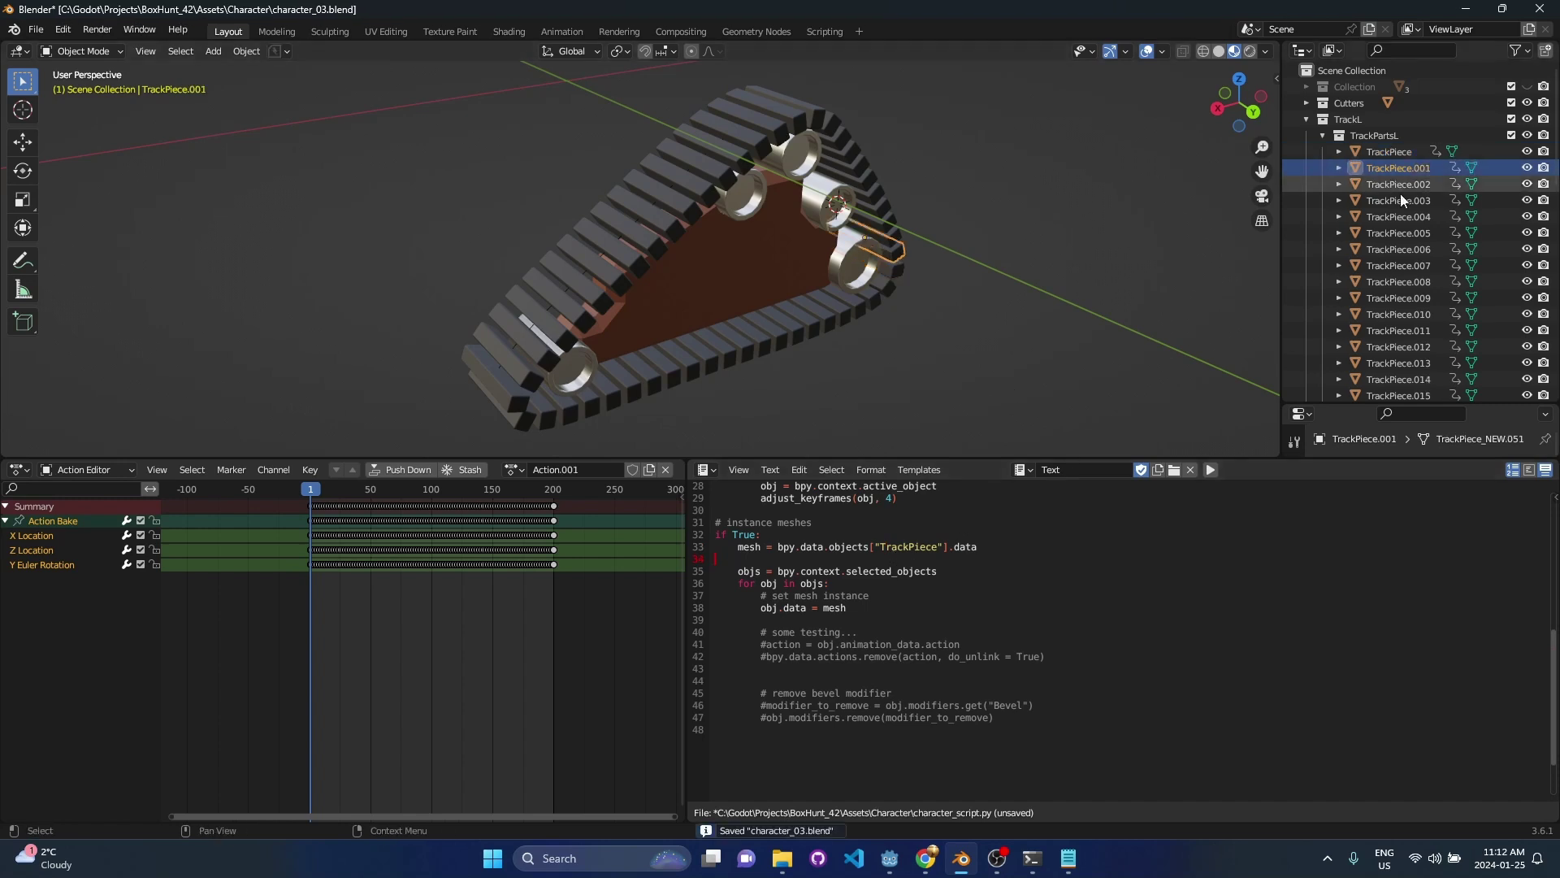
scroll(1431, 293, "down", 13)
left_click(1425, 298, "shift")
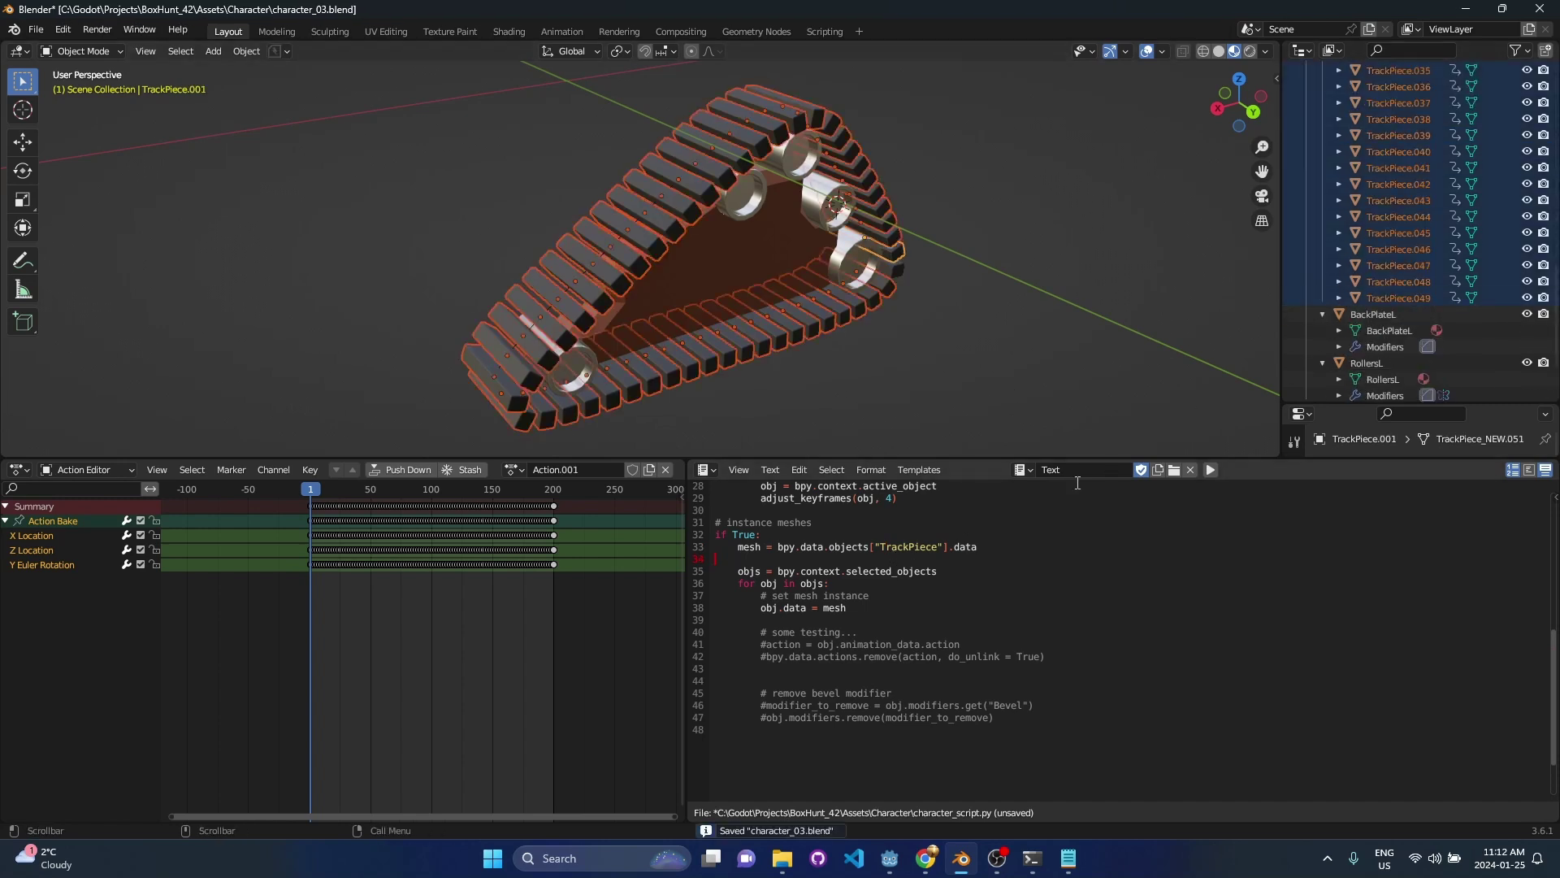
scroll(894, 600, "up", 1)
left_click(1212, 470)
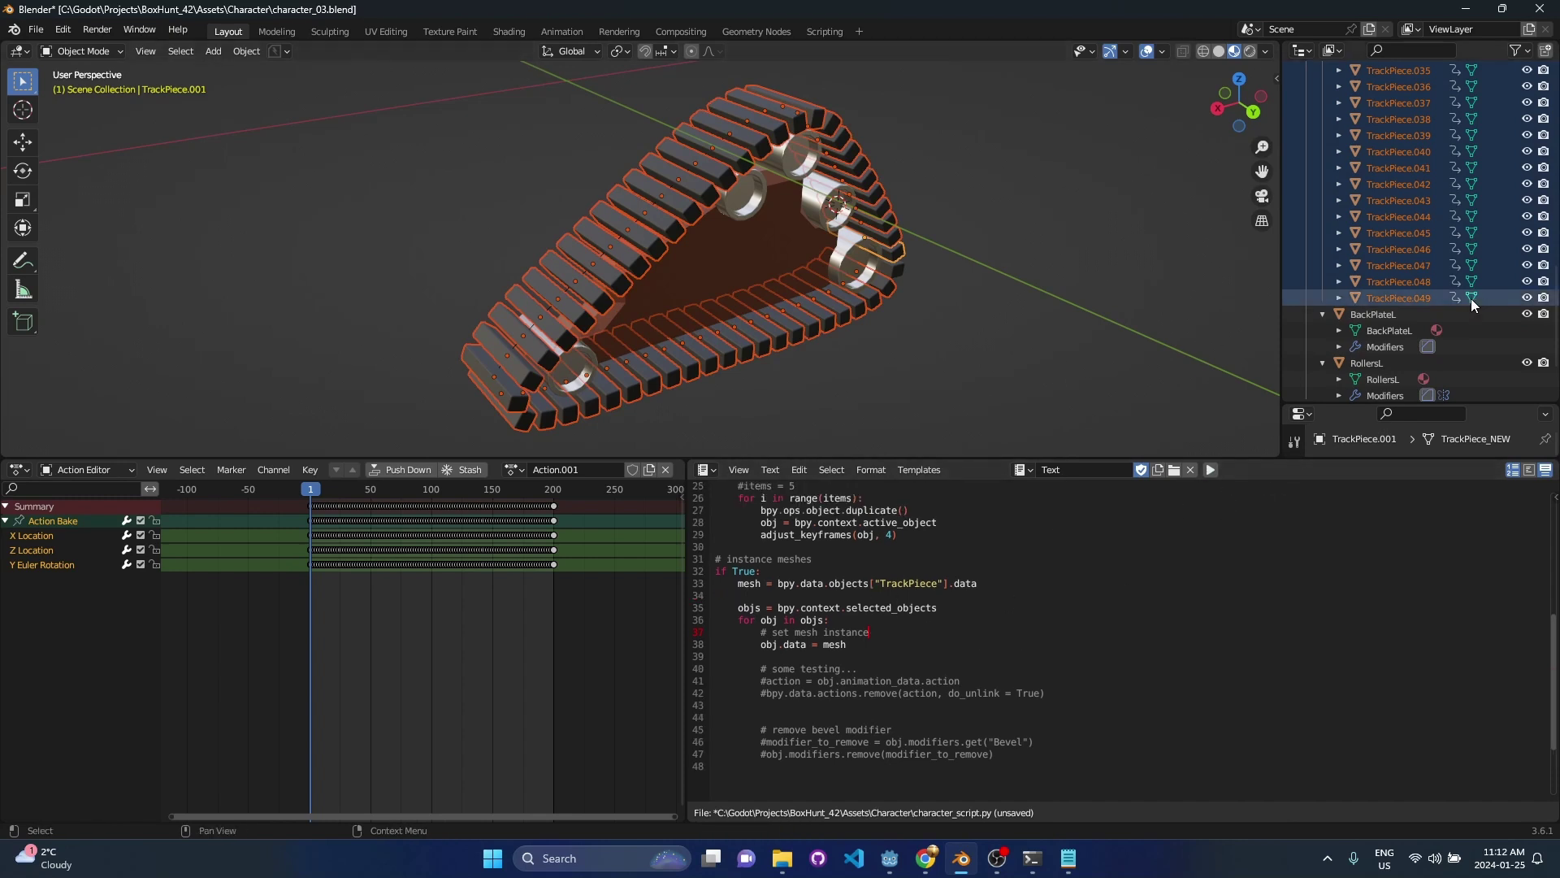
- Expand TrackPiece.001, TrackPiece.002 and TrackPiece.003 in the outliner to check which mesh data they use
scroll(1471, 300, "up", 4)
scroll(1459, 299, "up", 5)
left_click(1354, 169)
left_click(1340, 168)
left_click(1353, 217)
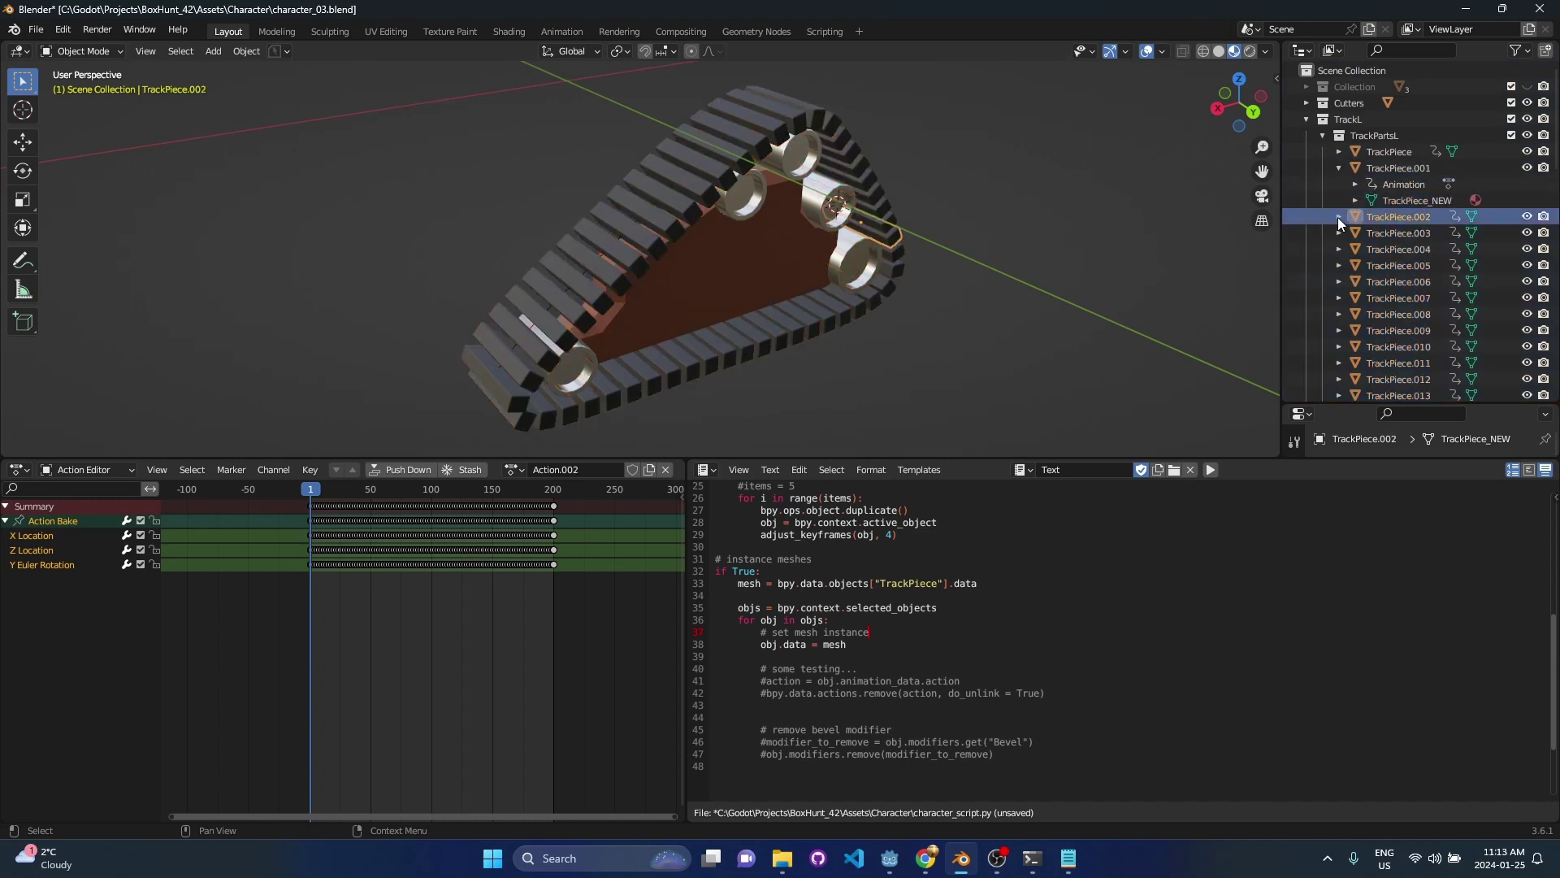
left_click(1396, 233)
left_click(1339, 233)
left_click(1341, 234)
left_click(1339, 169)
- Clear the selection and select the original TrackPiece
key("alt+a")
left_click(895, 217)
left_click(1402, 155)
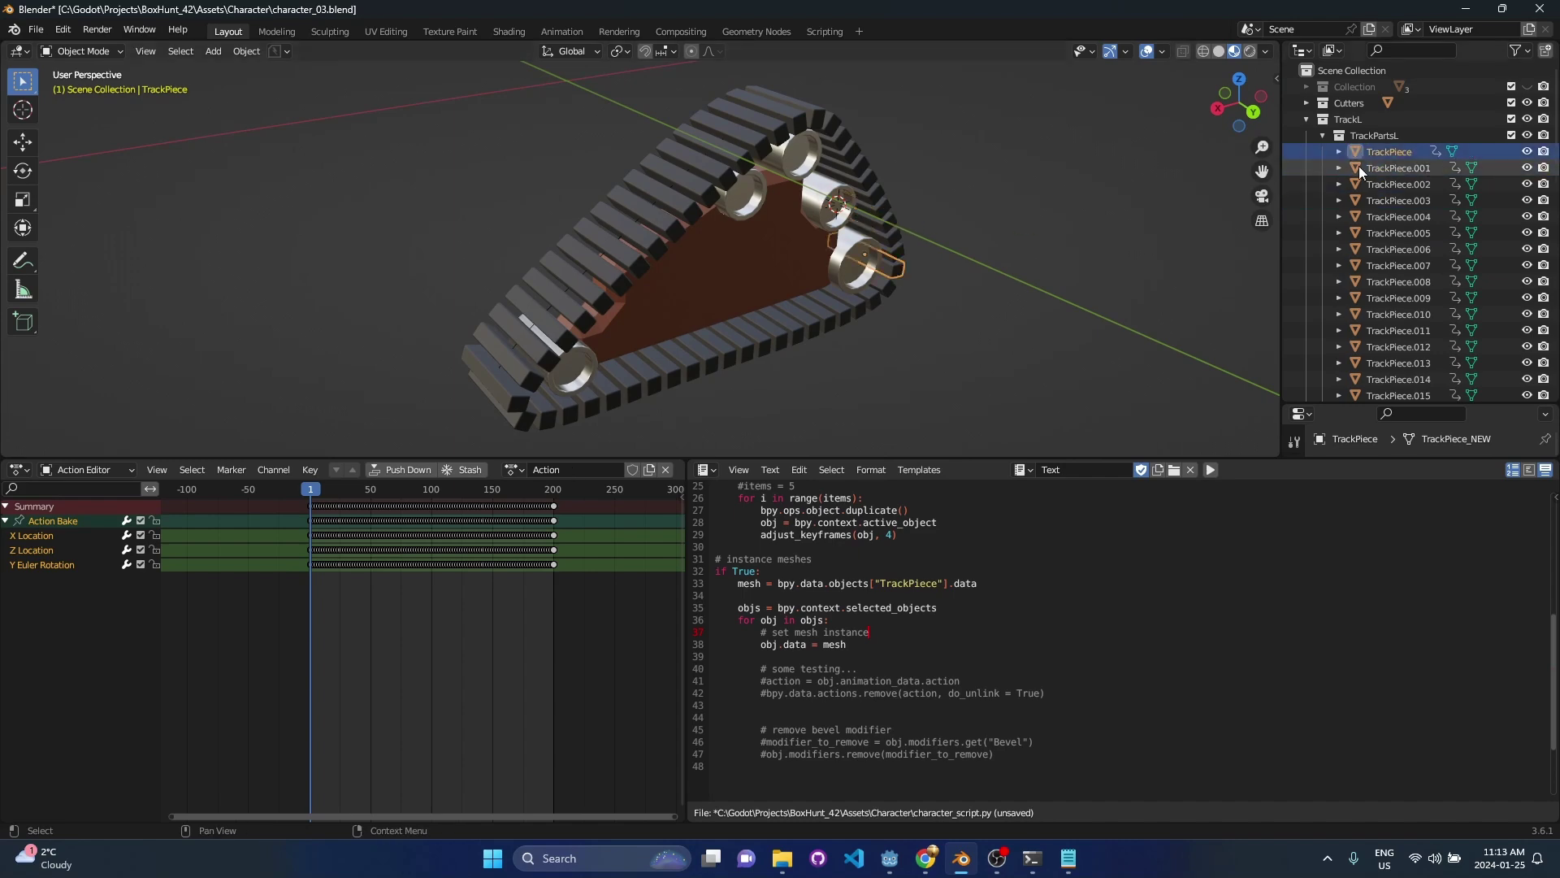
- Move the original TrackPiece's mesh geometry slightly along Y in Edit Mode, return to Object Mode and save the file
scroll(855, 240, "up", 4)
middle_click_drag(681, 234, 754, 242)
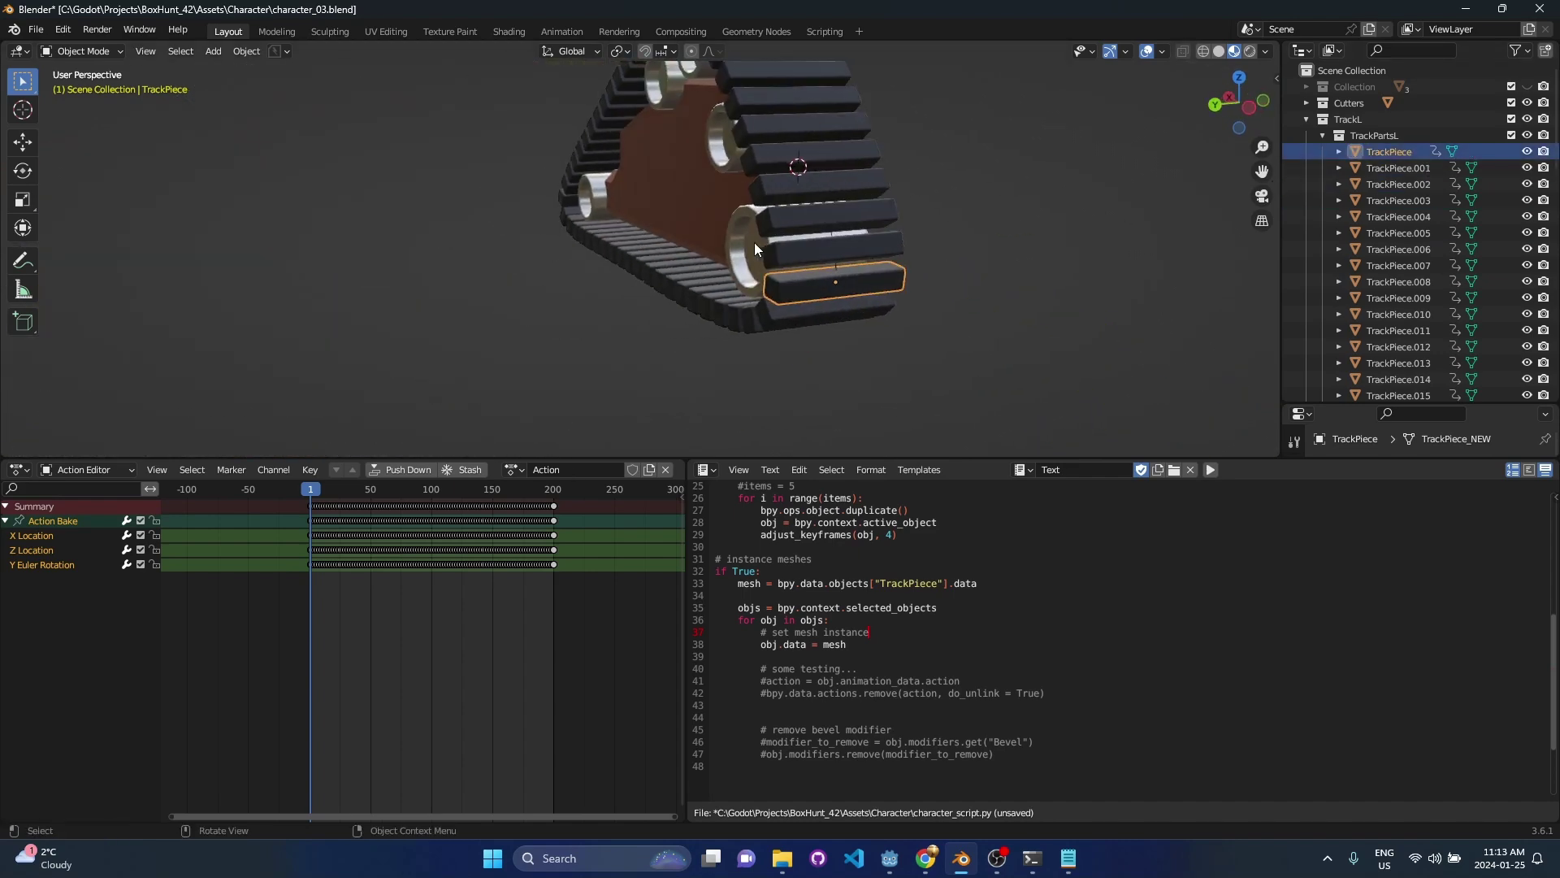
key("Tab")
middle_click_drag(945, 275, 878, 309)
key("g")
key("y")
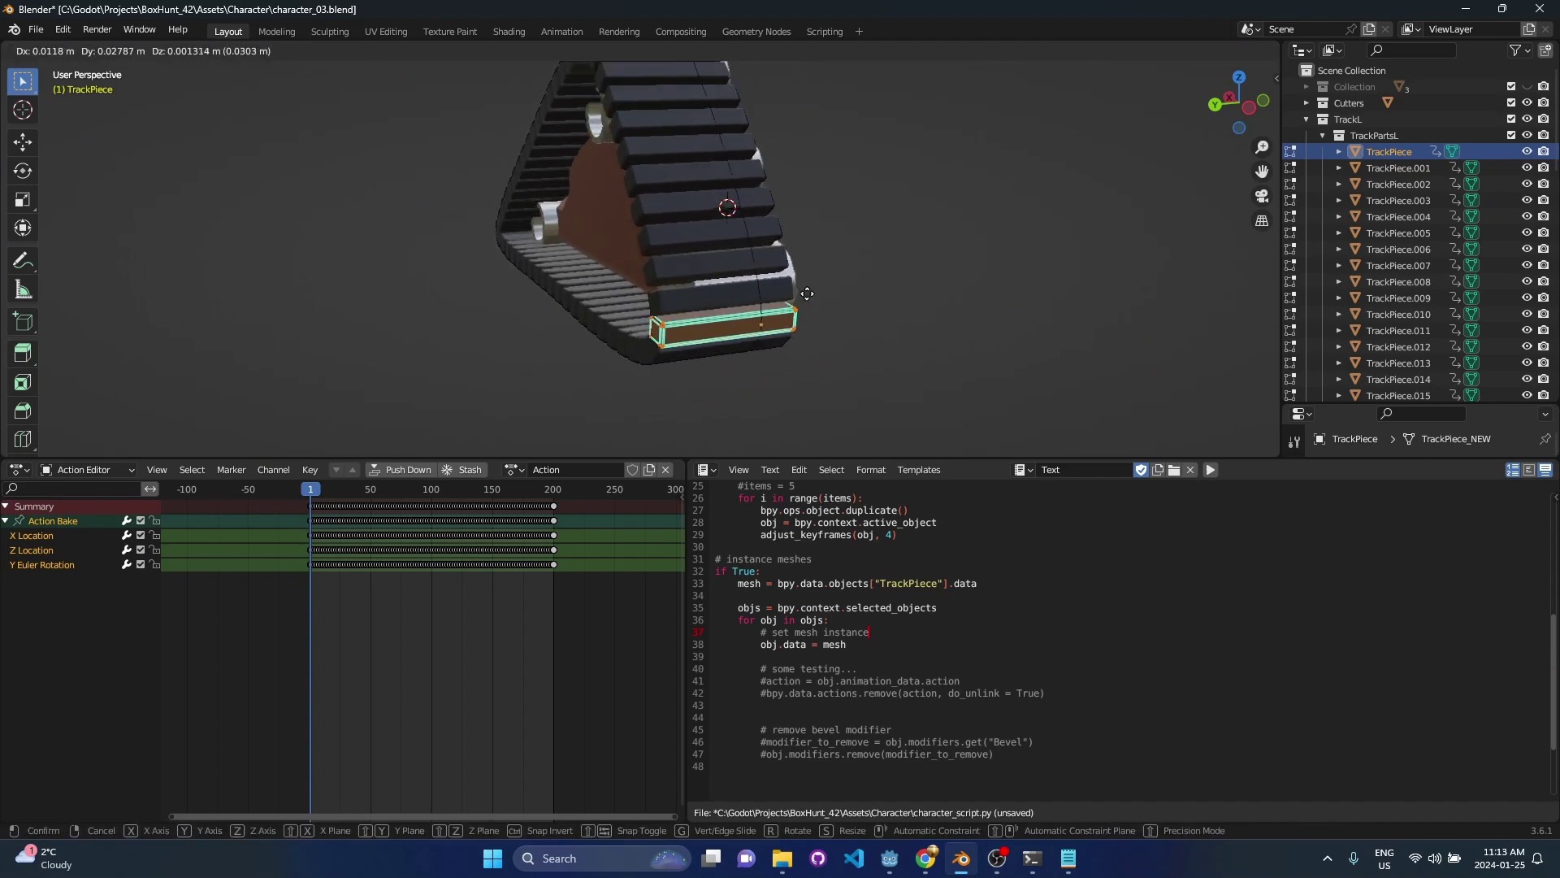
left_click(831, 298)
middle_click_drag(831, 297, 922, 302)
key("Tab")
middle_click_drag(715, 301, 871, 312)
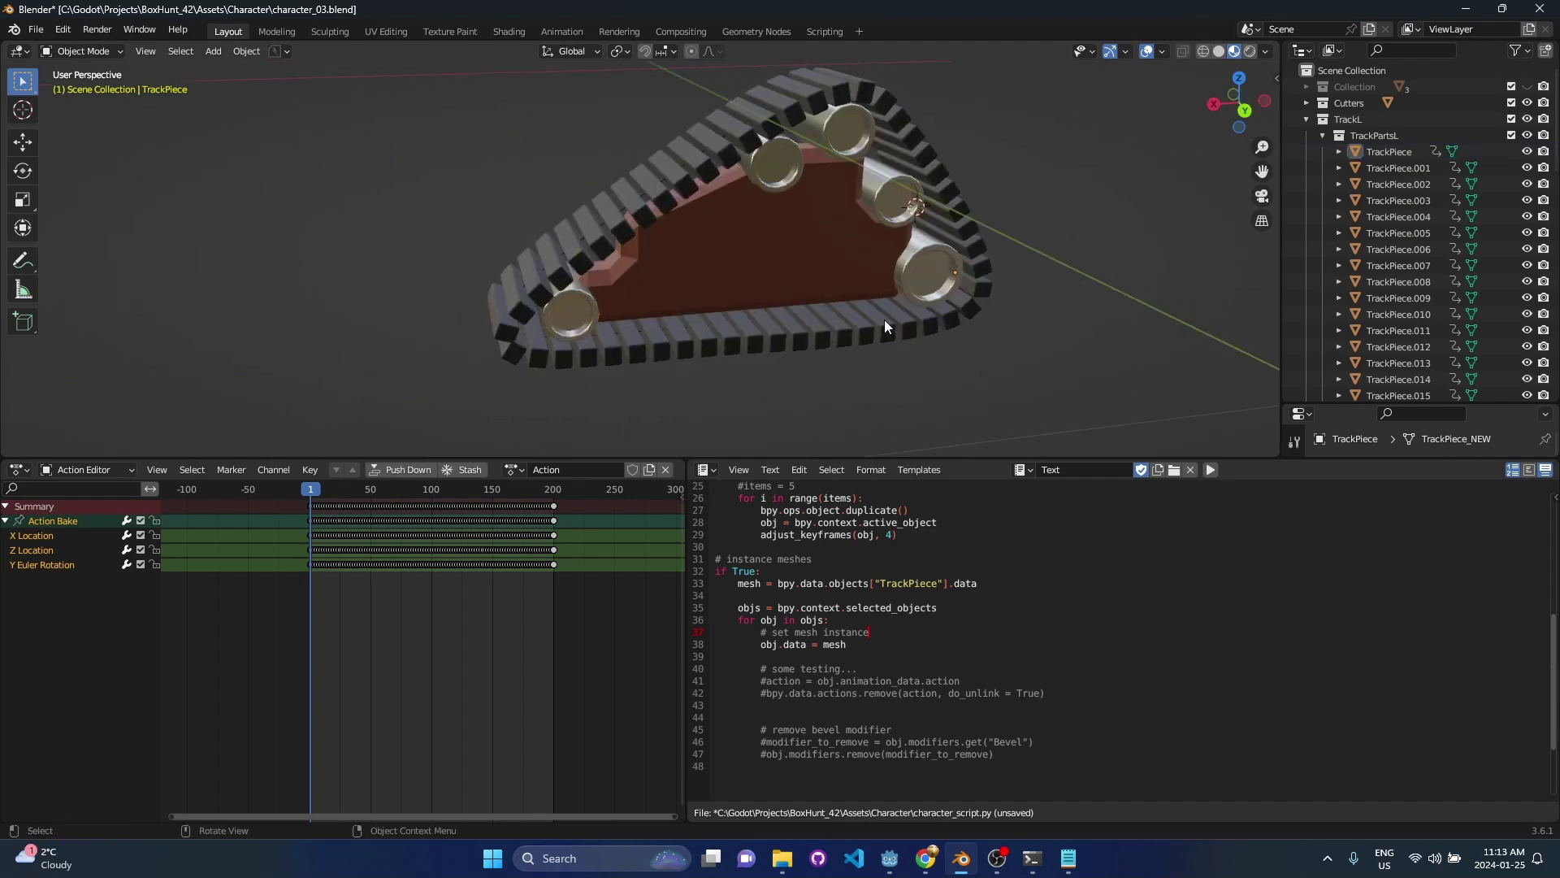
key("ctrl+s")
- Enlarge the 3D viewport, select one of the duplicate track pieces to check its mesh and action, and save the file
left_click_drag(919, 458, 921, 530)
mouse_move(810, 364)
middle_mouse_down()
mouse_move(890, 364)
mouse_move(836, 364)
middle_mouse_up()
left_click(787, 371)
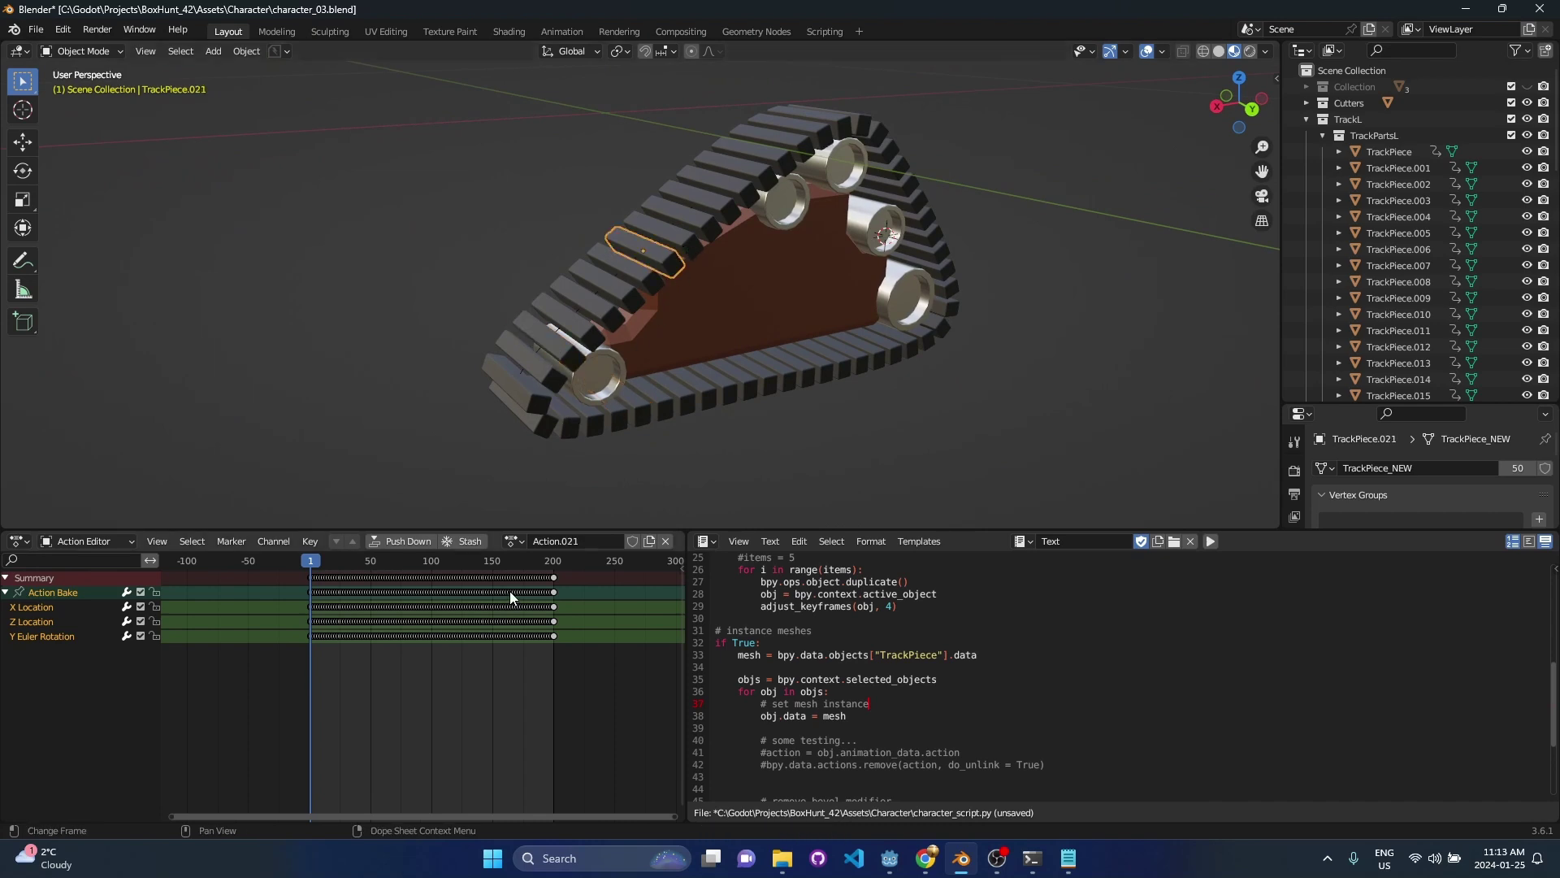
key("ctrl+s")
middle_click_drag(782, 393, 829, 388)
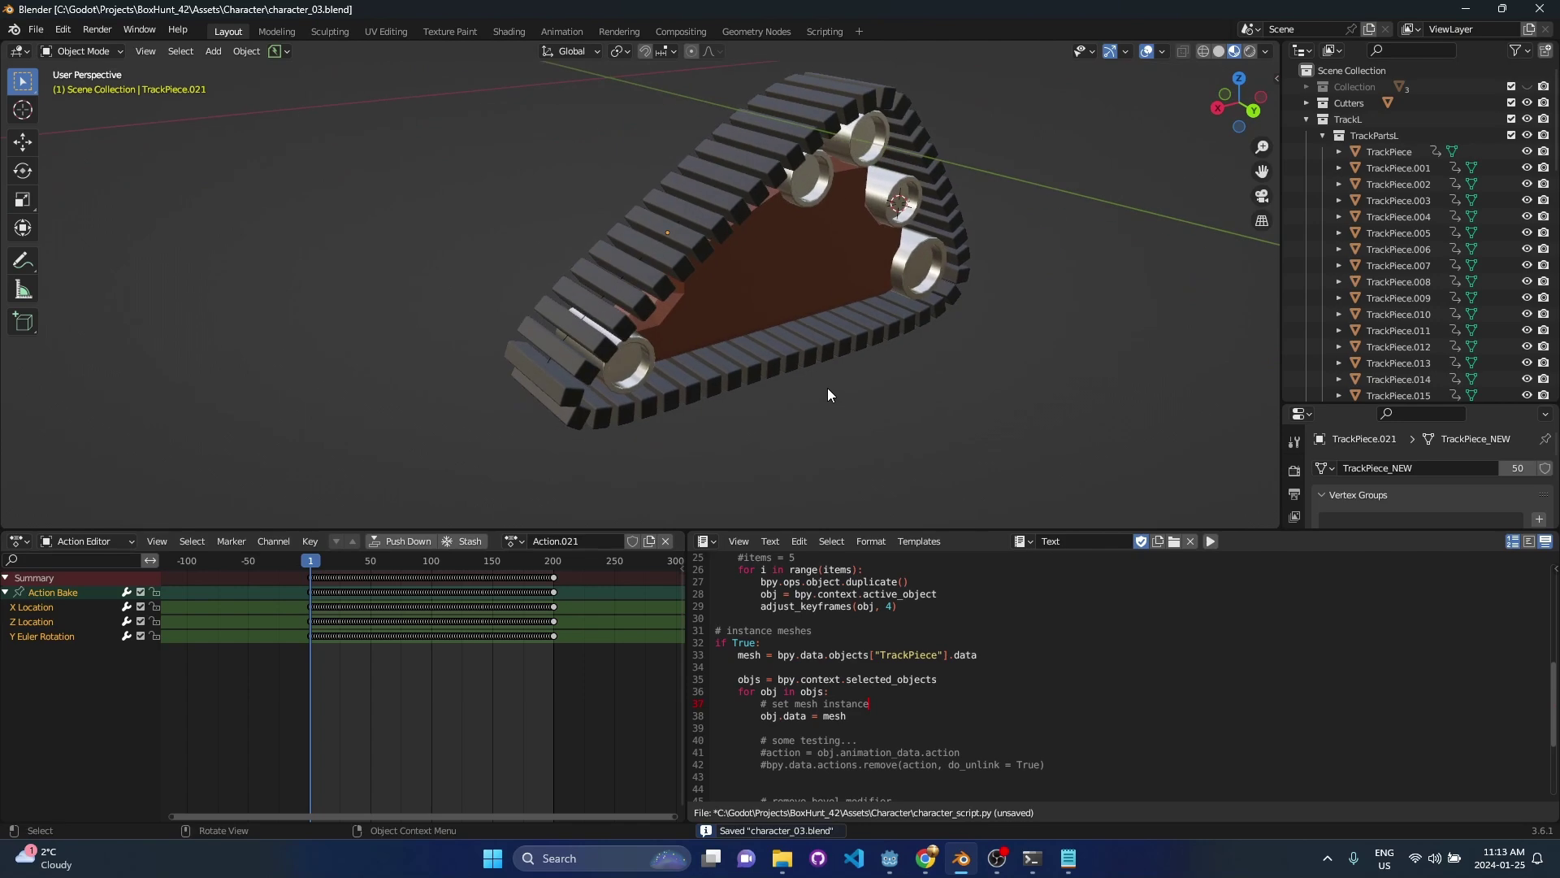
- Export the scene as glTF 2.0 in glTF Separate format to character_01.gltf in the character_Test folder
left_click(39, 31)
mouse_move(77, 265)
left_click(301, 443)
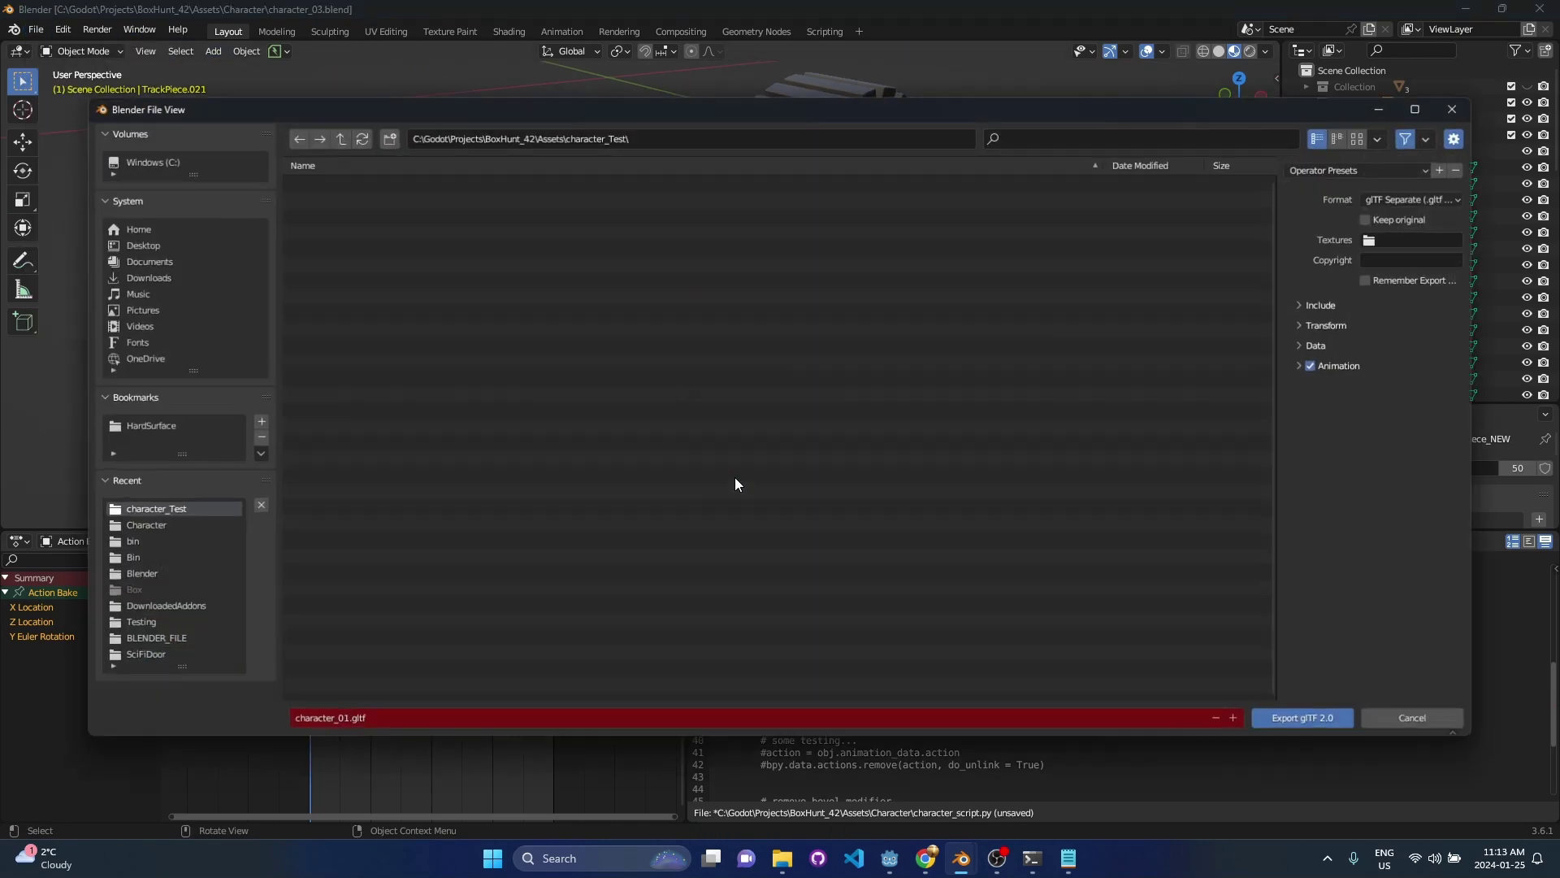
left_click(1298, 714)
- Switch to Godot and inspect the reimported track in the char_test scene, including its rendering statistics and TrackPiece nodes
left_click(890, 858)
middle_click_drag(732, 317, 856, 383)
mouse_move(856, 383)
right_mouse_down()
mouse_move(926, 398)
mouse_move(833, 390)
right_mouse_up()
key("s")
key("w")
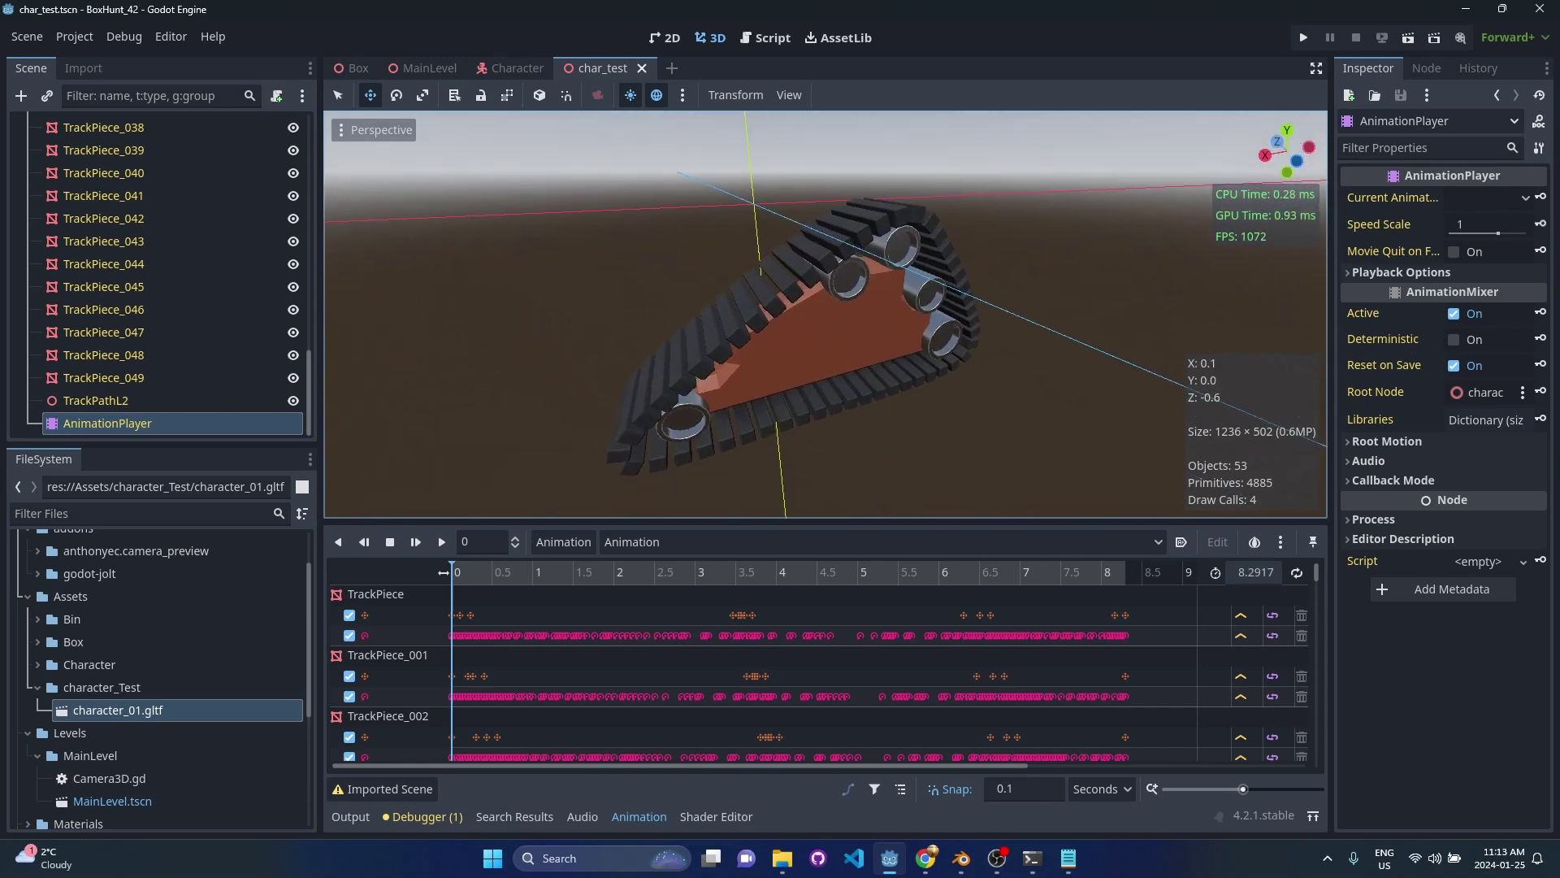
middle_click_drag(945, 371, 1179, 436)
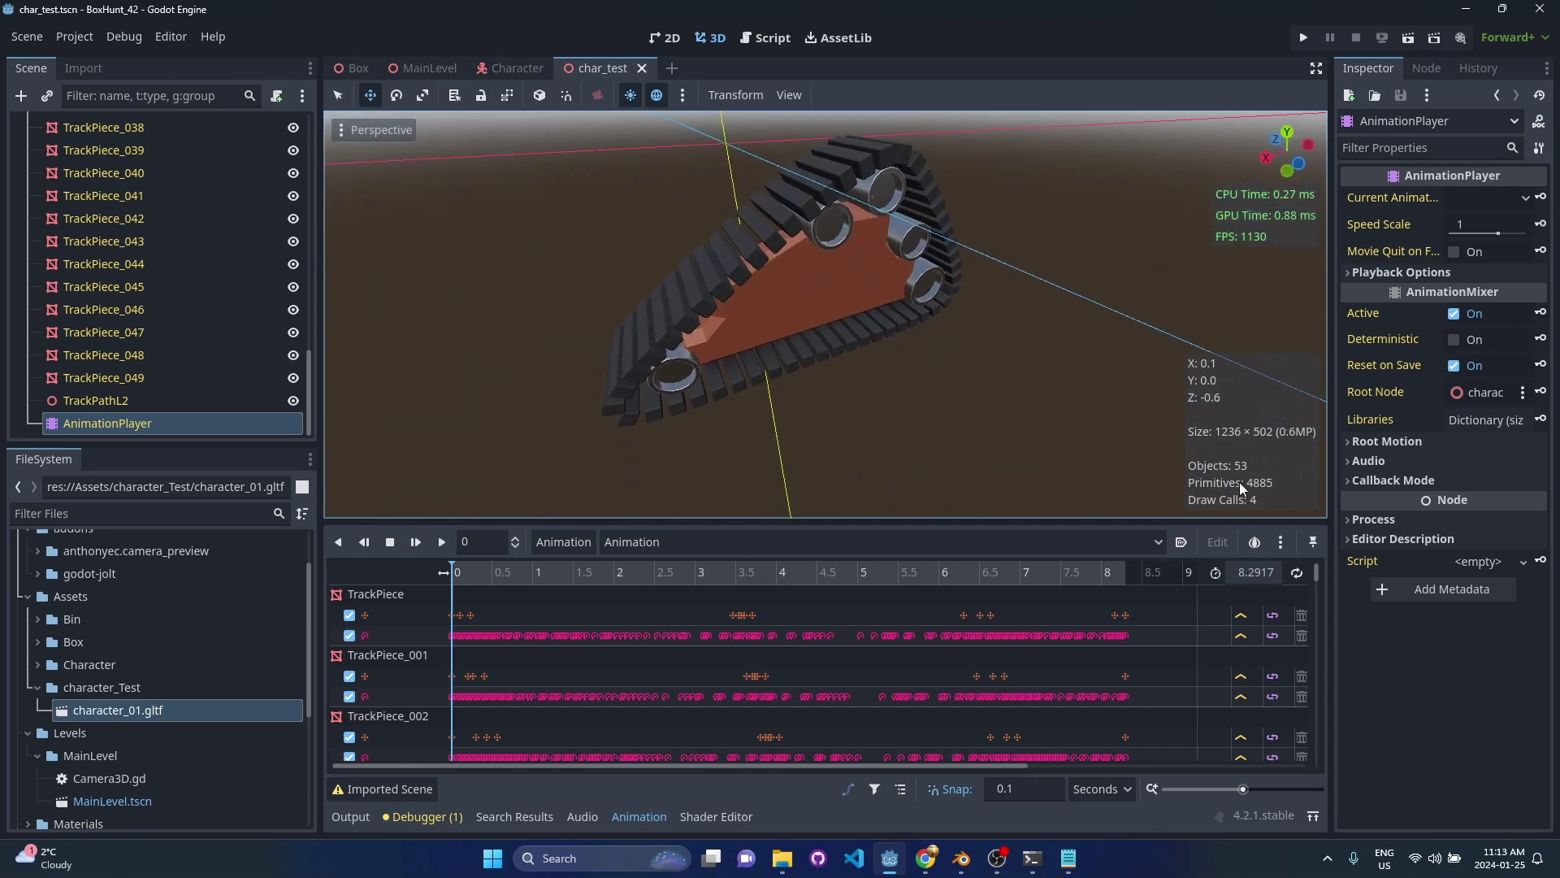
middle_click_drag(976, 372, 1049, 321)
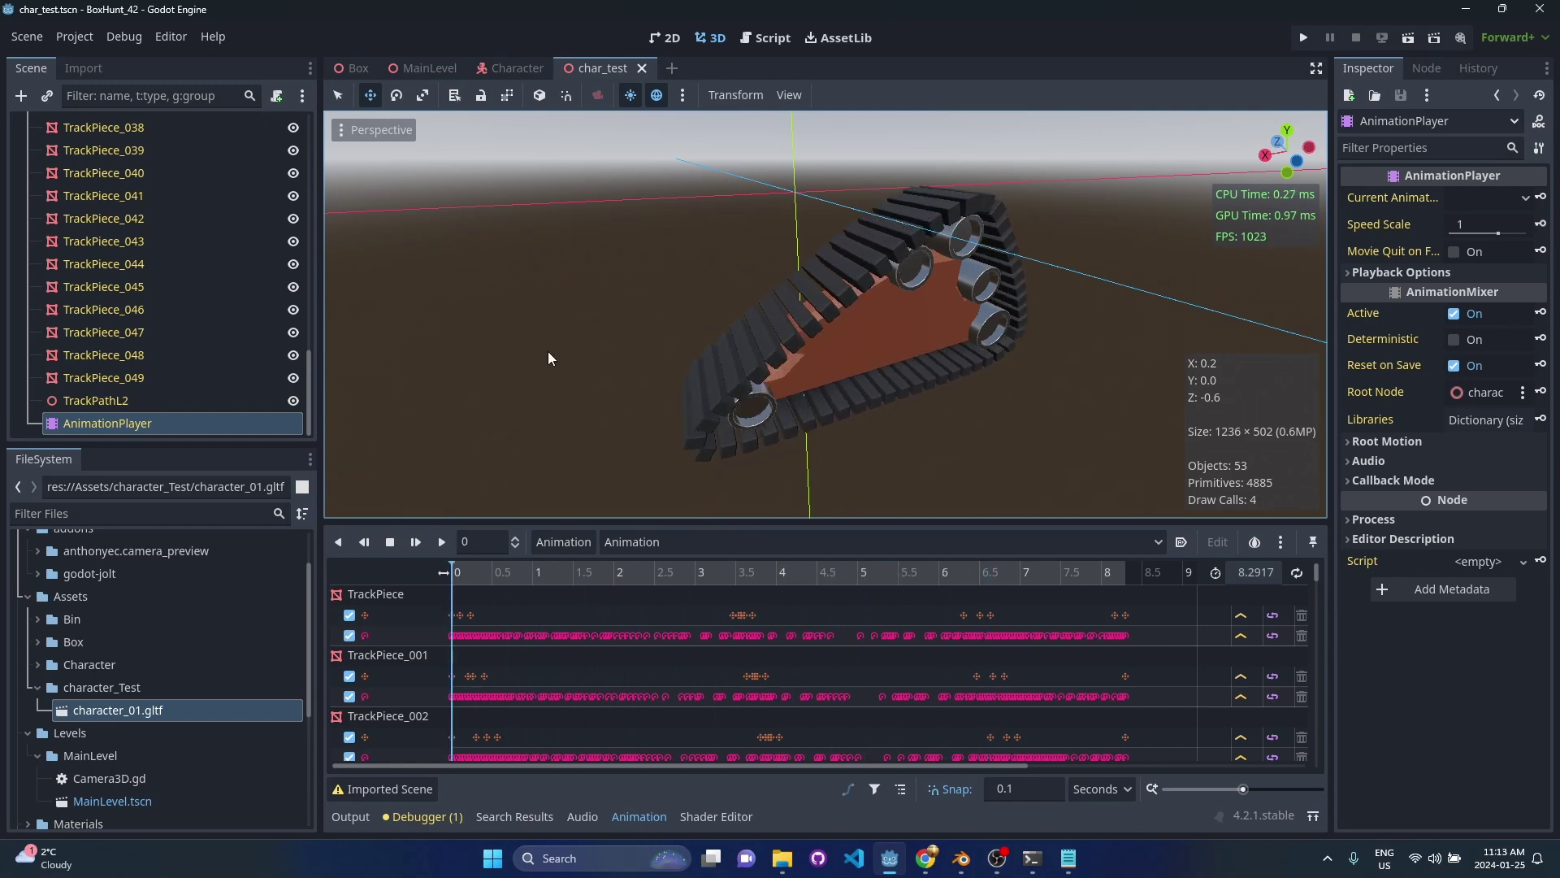
scroll(236, 276, "up", 15)
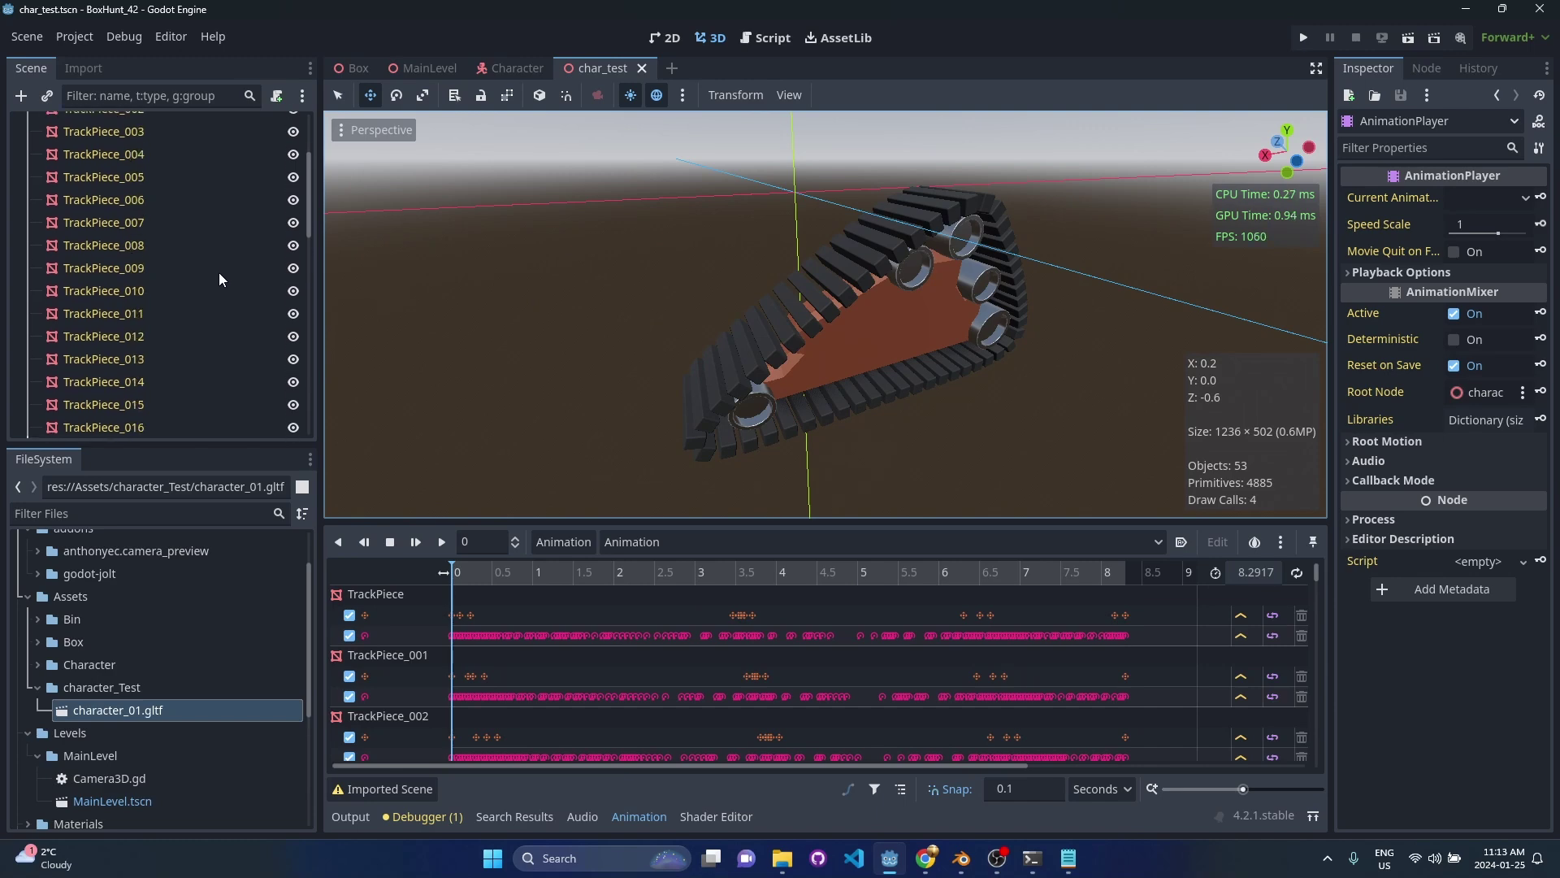
- Open the Character scene and examine the complete robot with its body and both tracks
left_click(512, 67)
middle_click_drag(766, 323, 1251, 321)
scroll(959, 350, "up", 6)
middle_click_drag(870, 289, 772, 328)
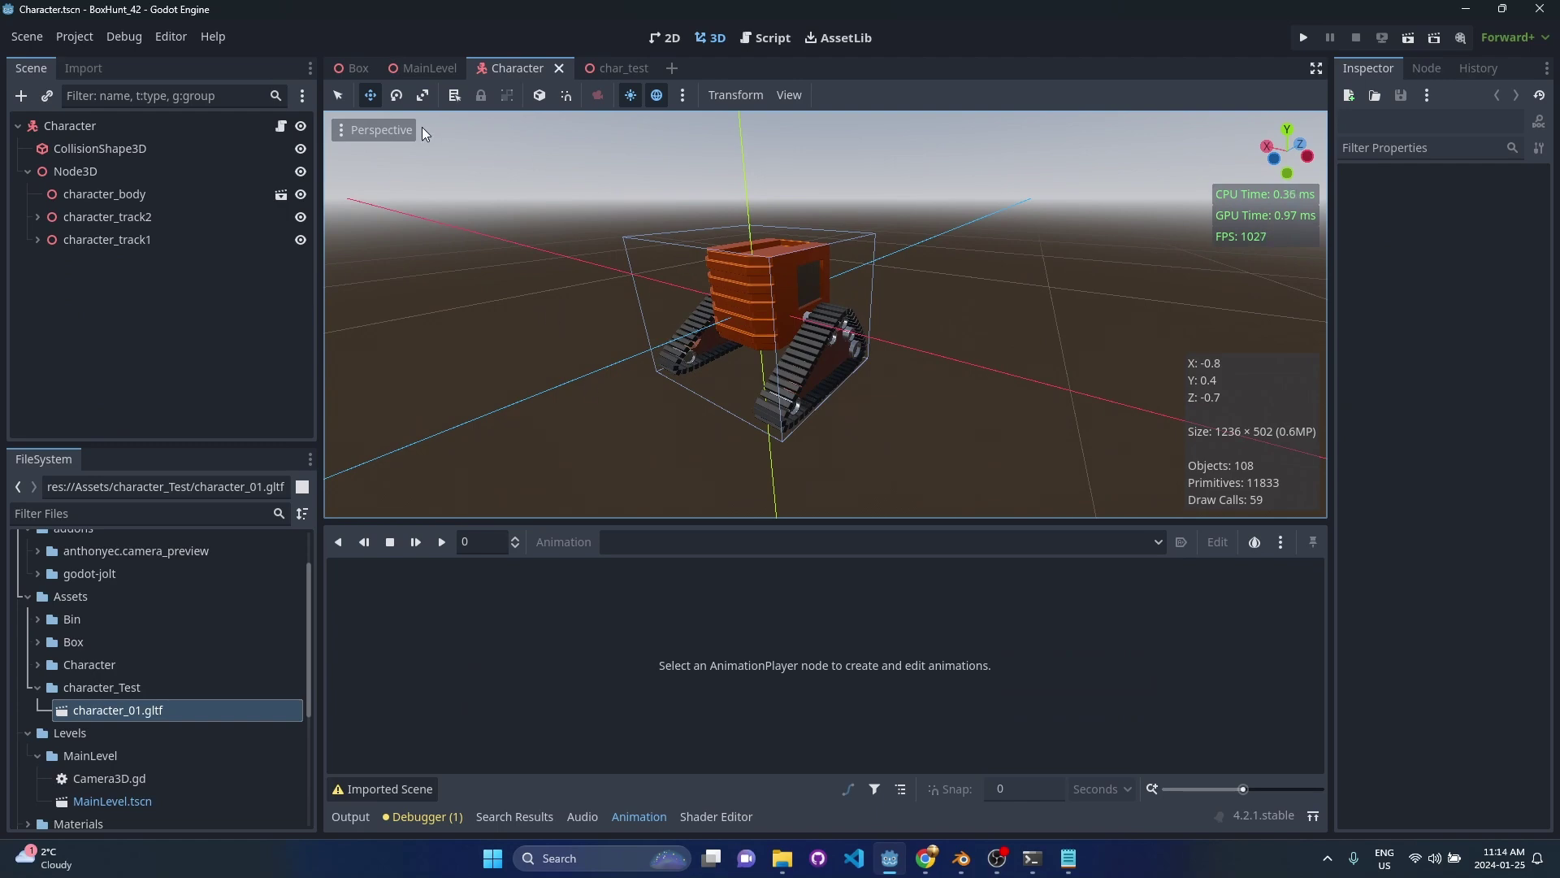
- Run the project from the MainLevel scene and drive and turn the robot to check its track animation
left_click(423, 68)
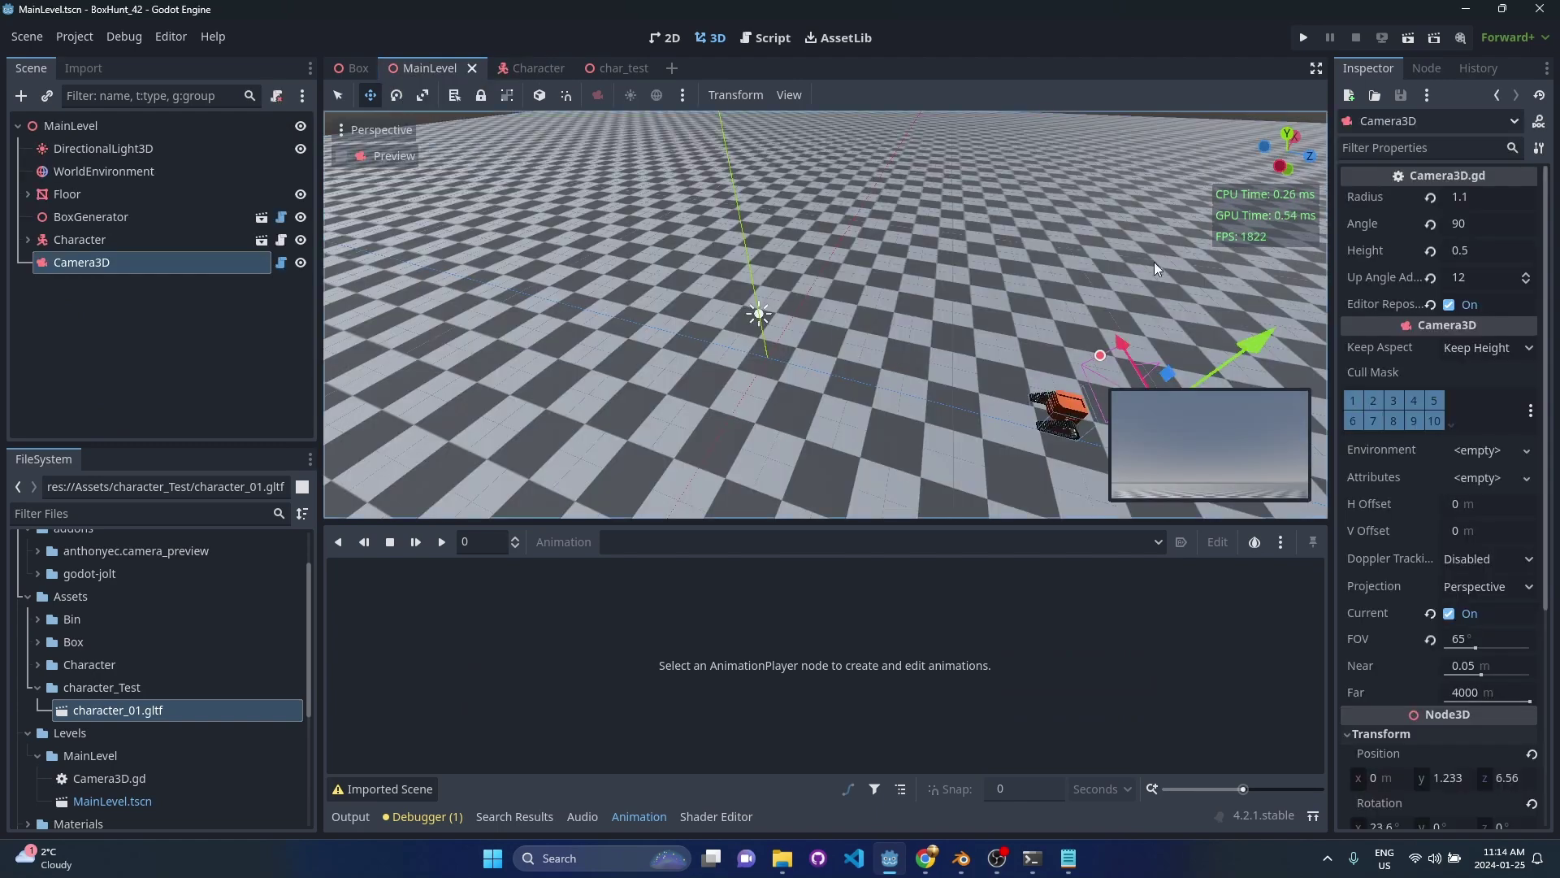
left_click(1306, 37)
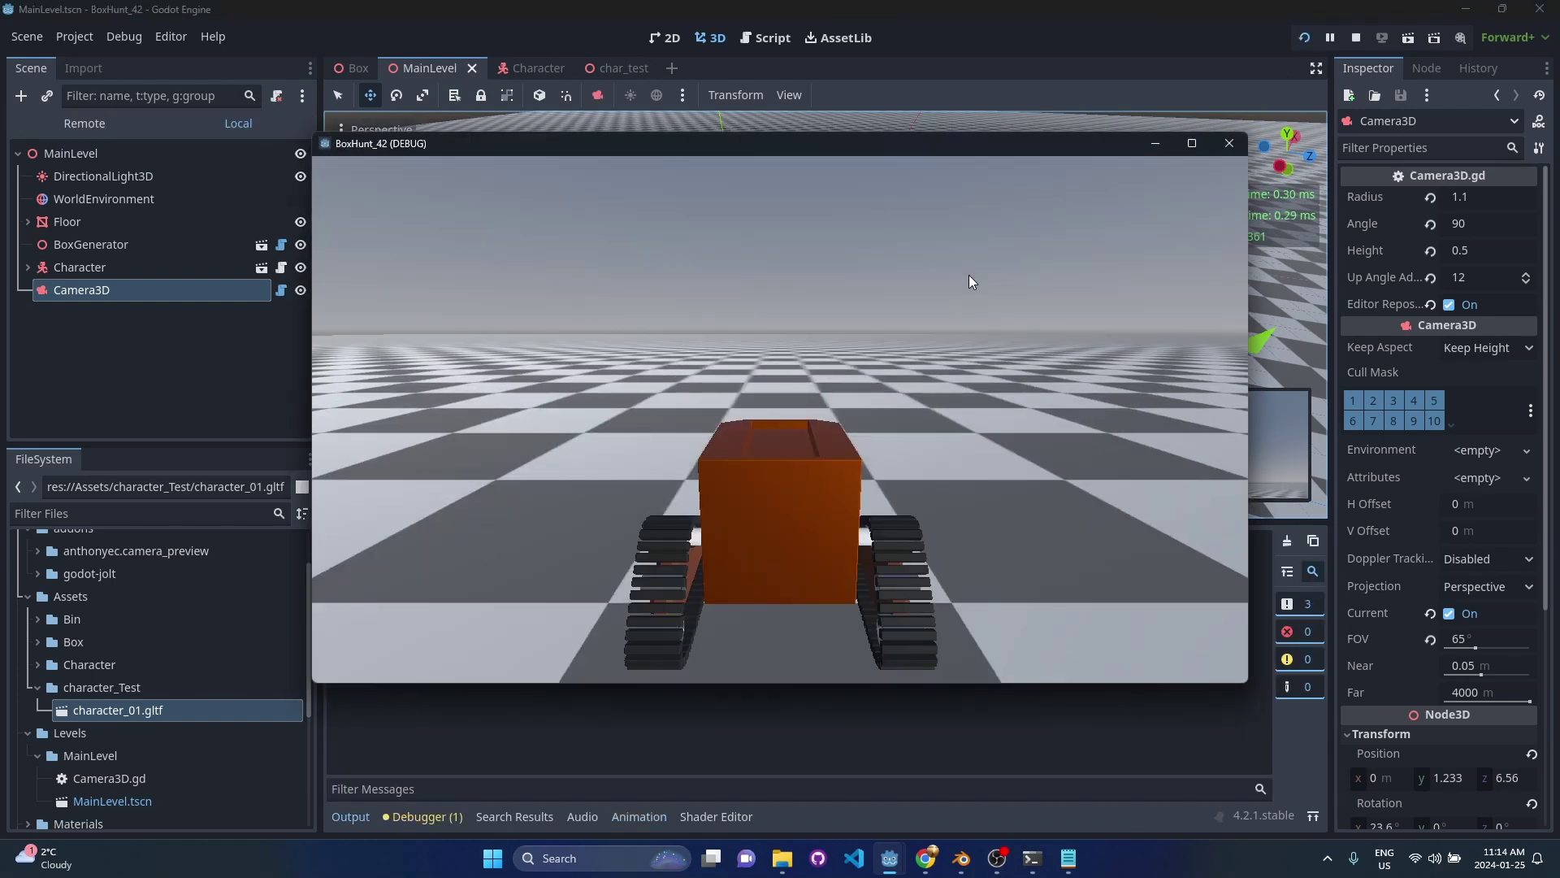
key("w")
key("d")
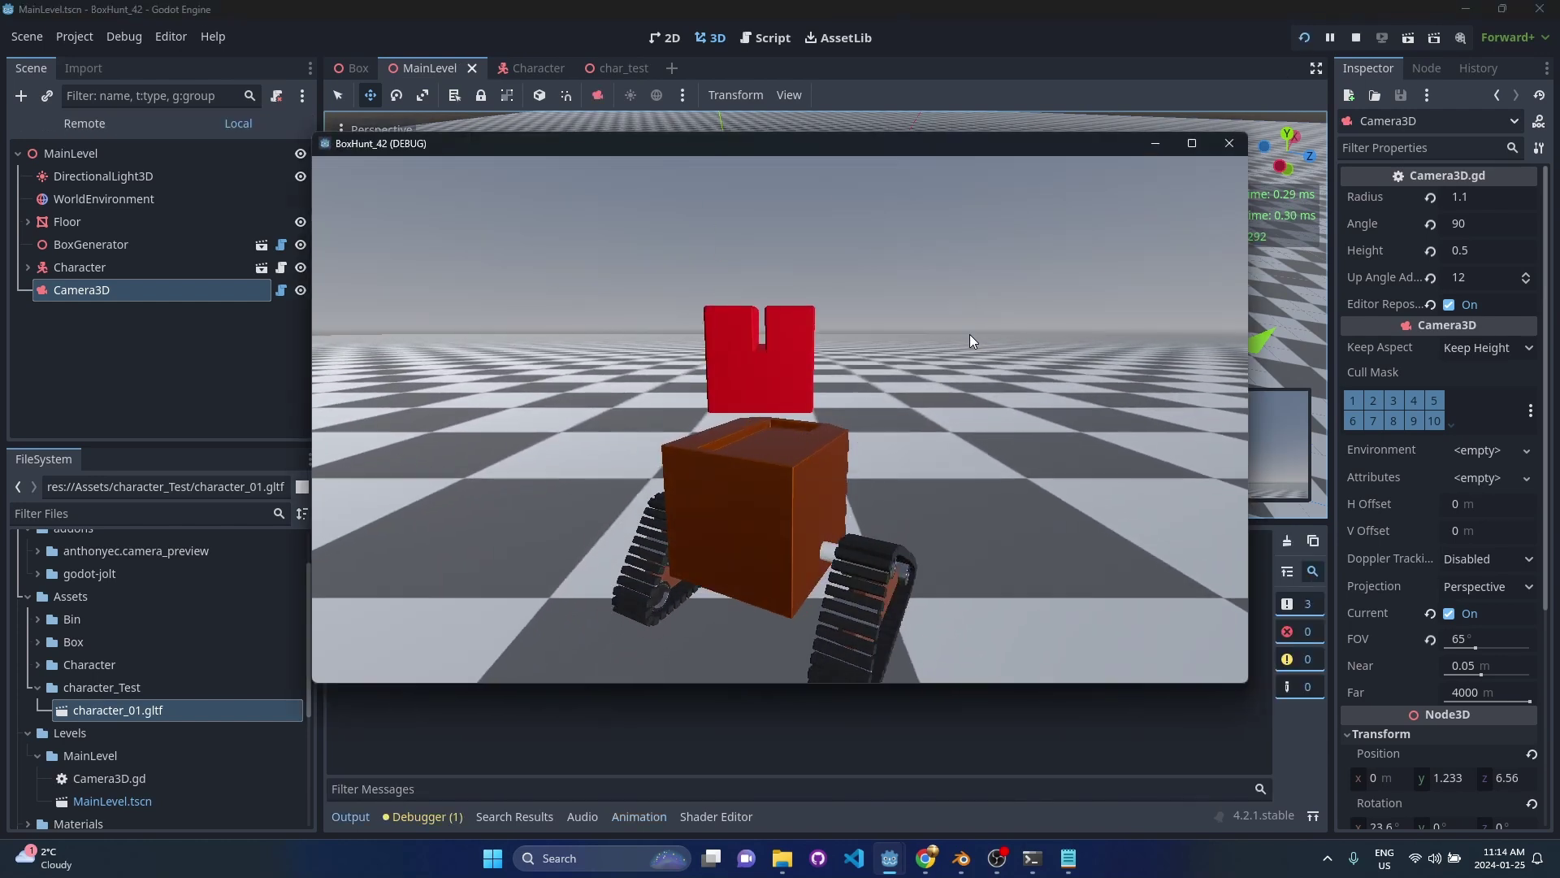
key("d")
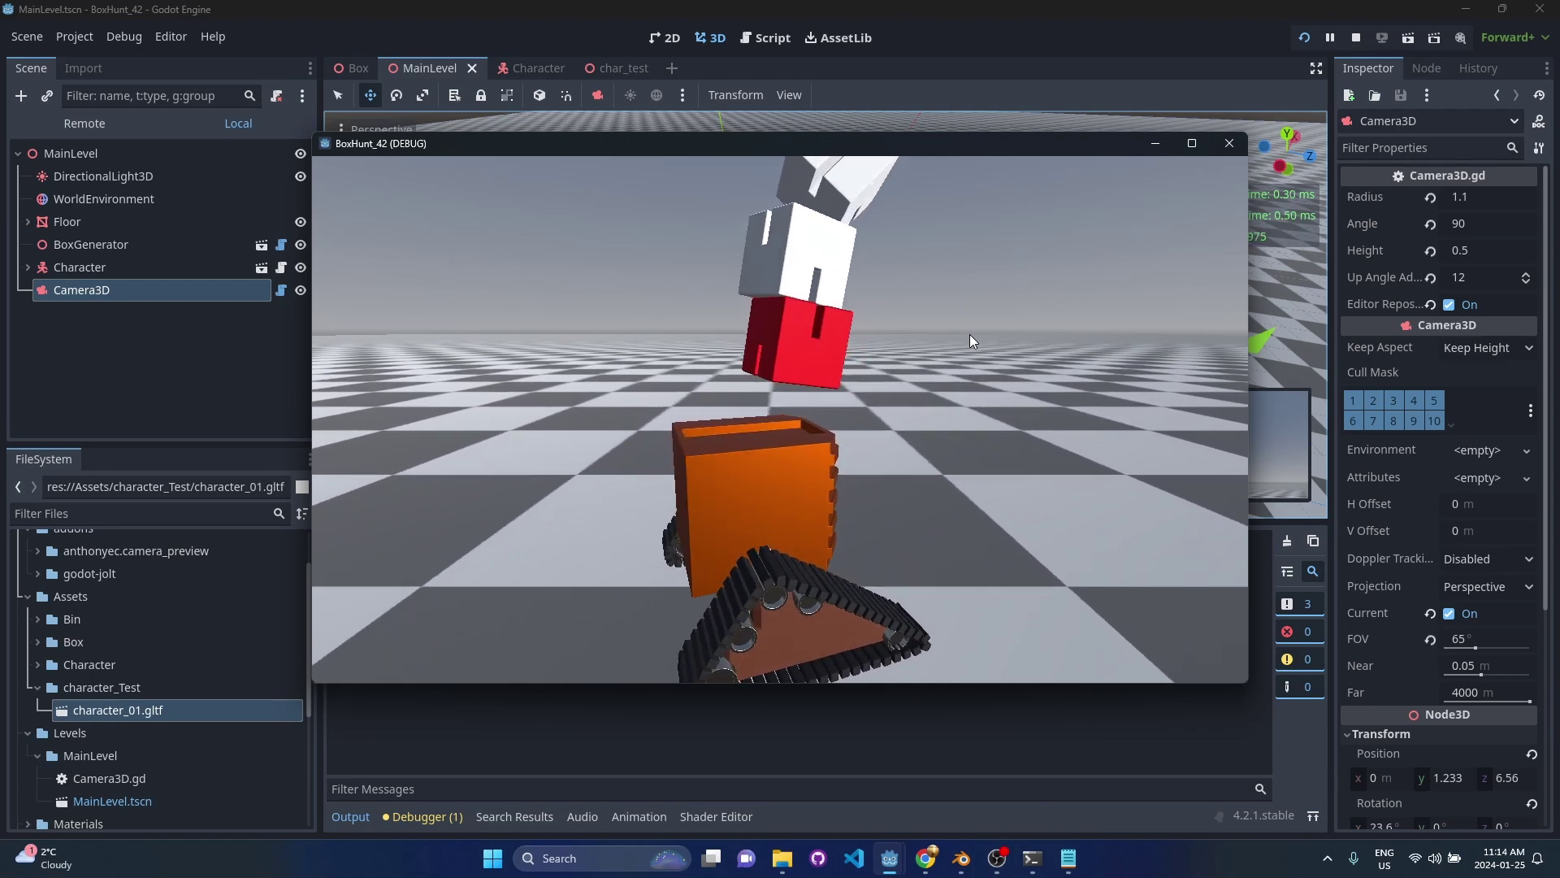
key("d")
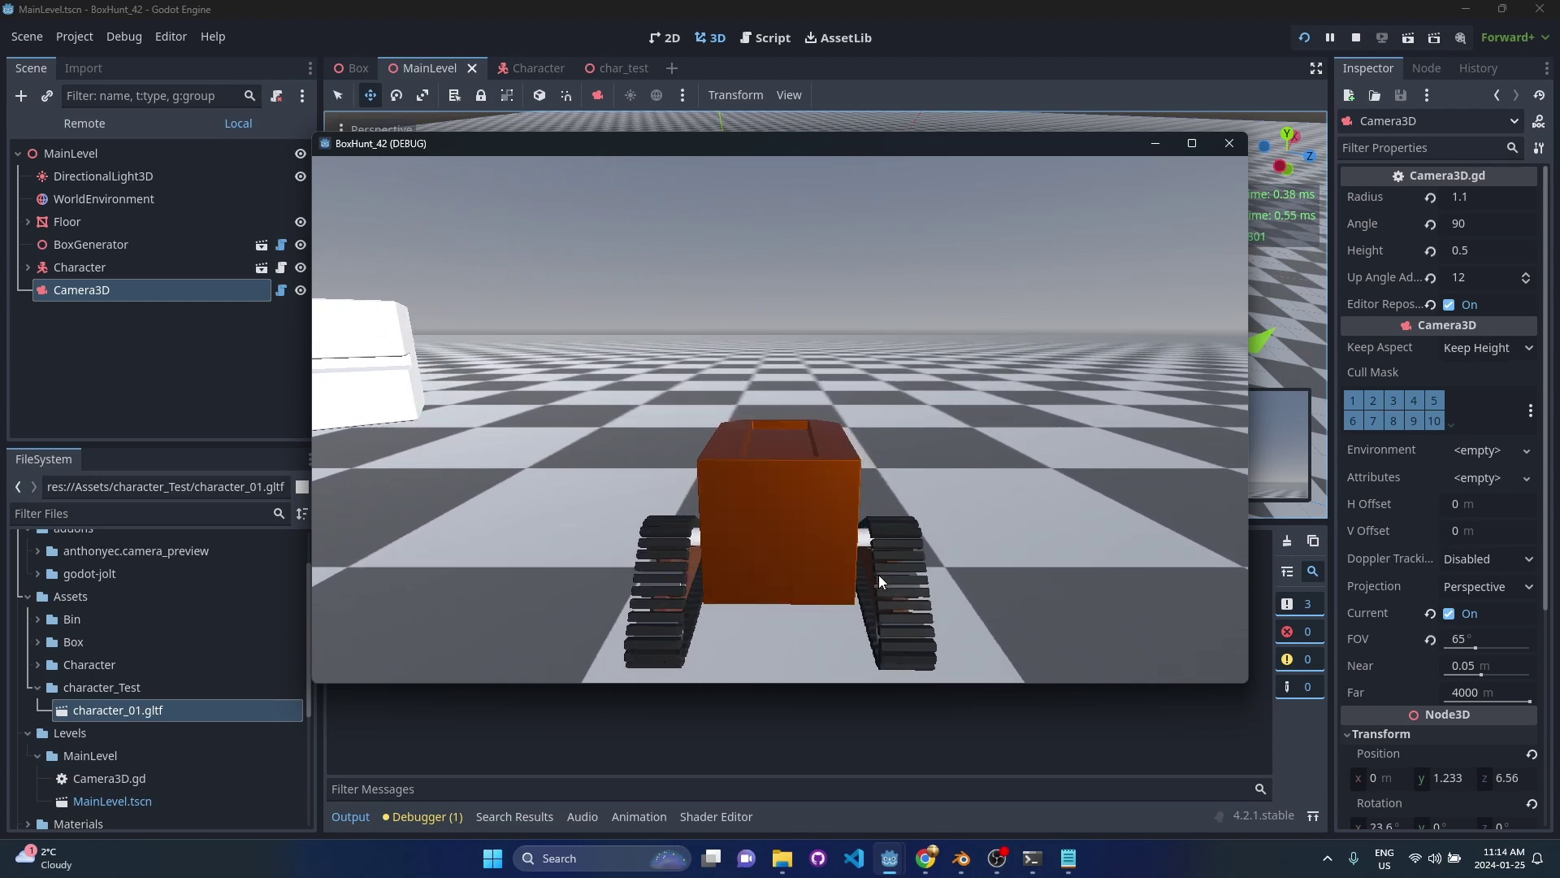
key("d")
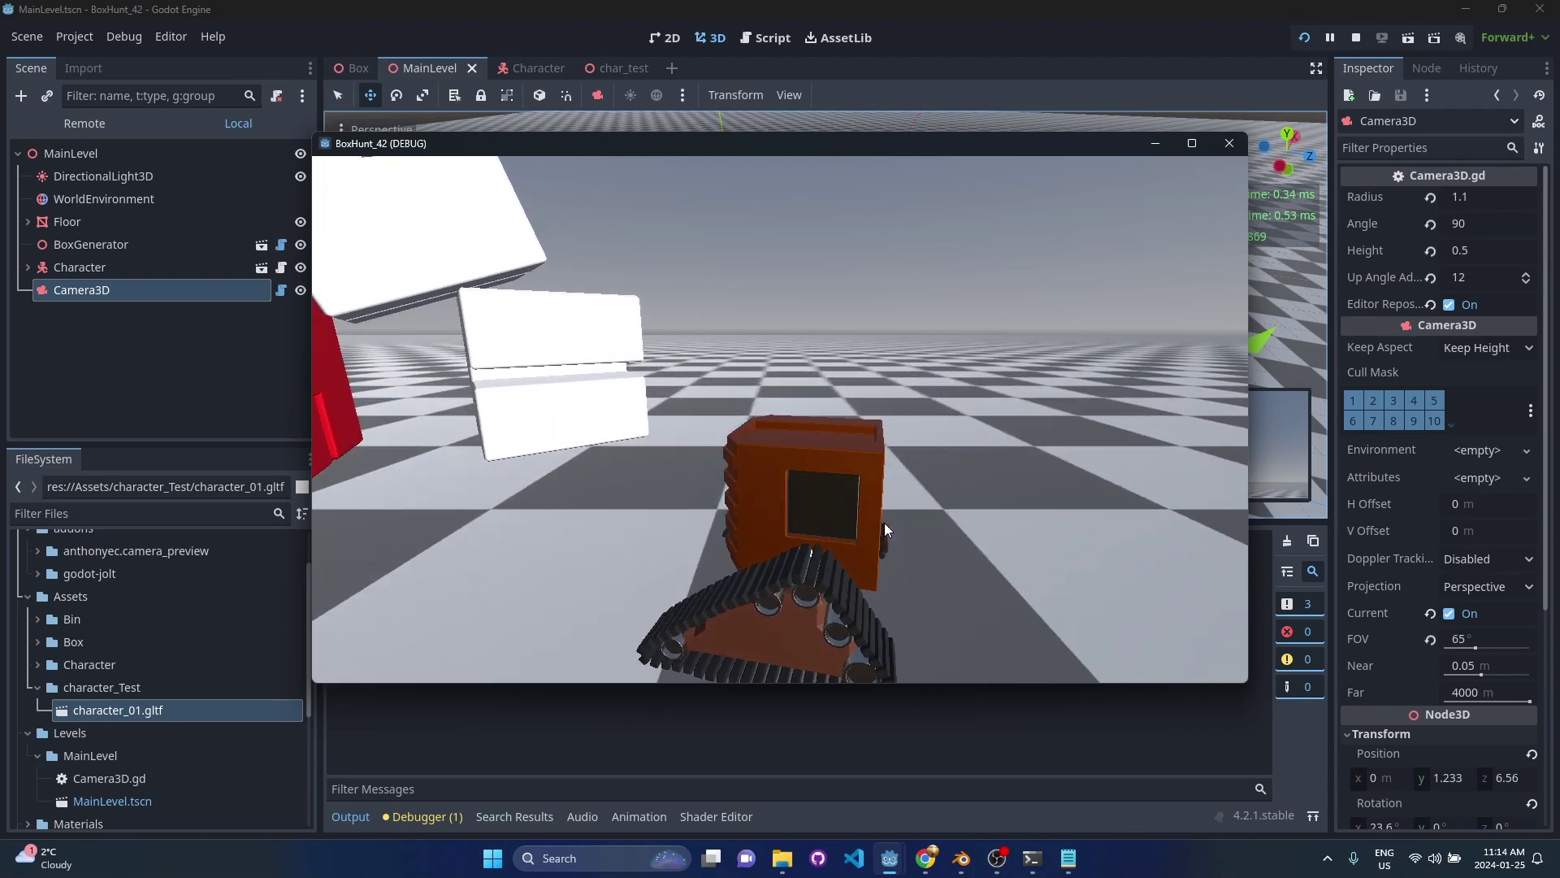
key("a")
key("d")
key("d")
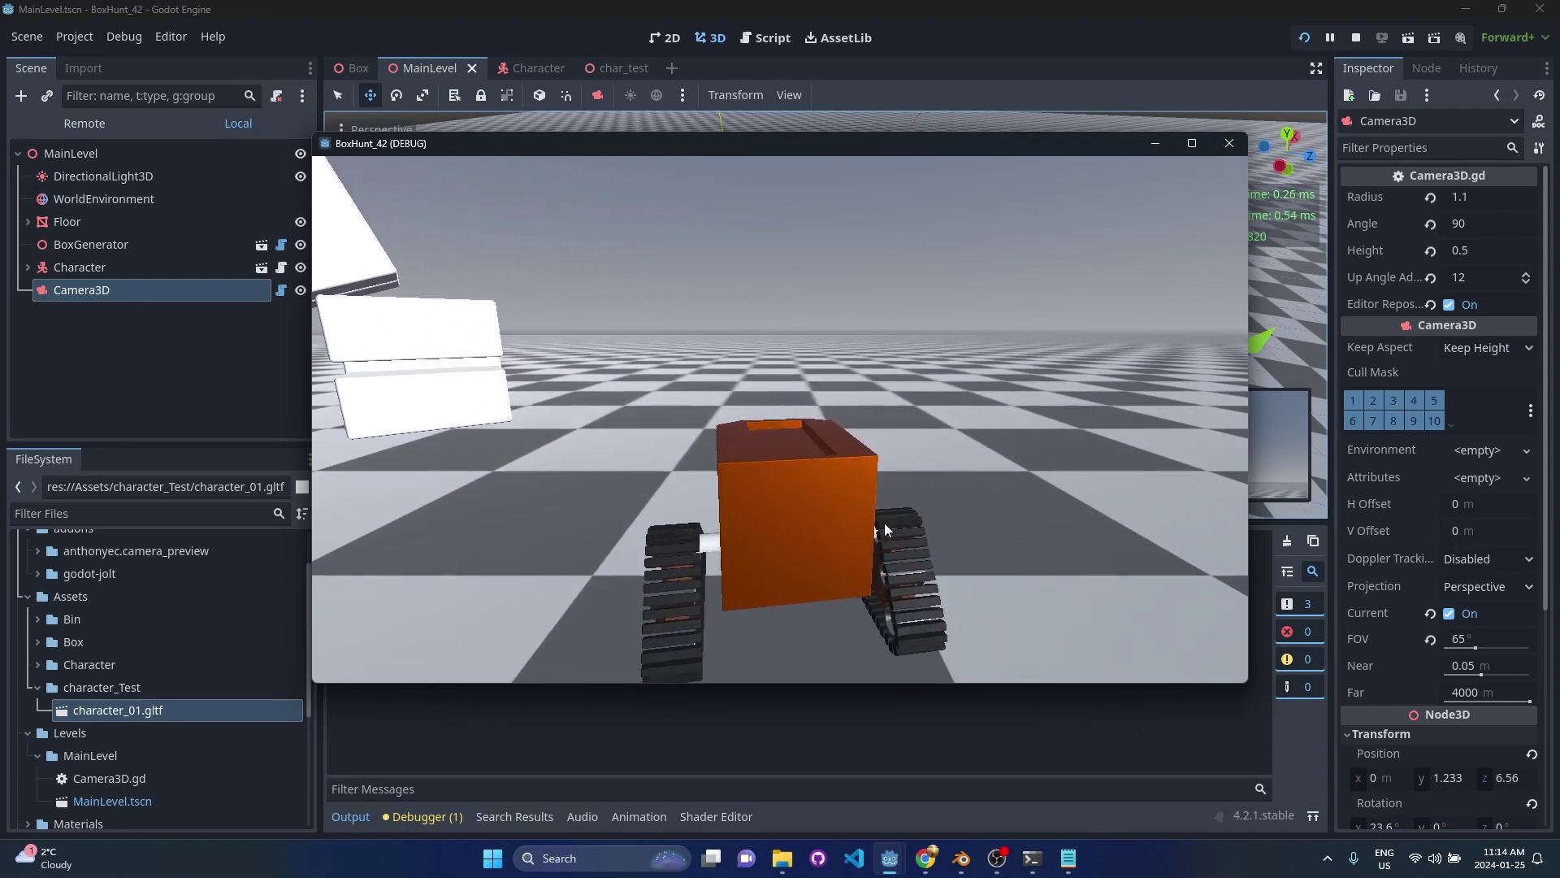